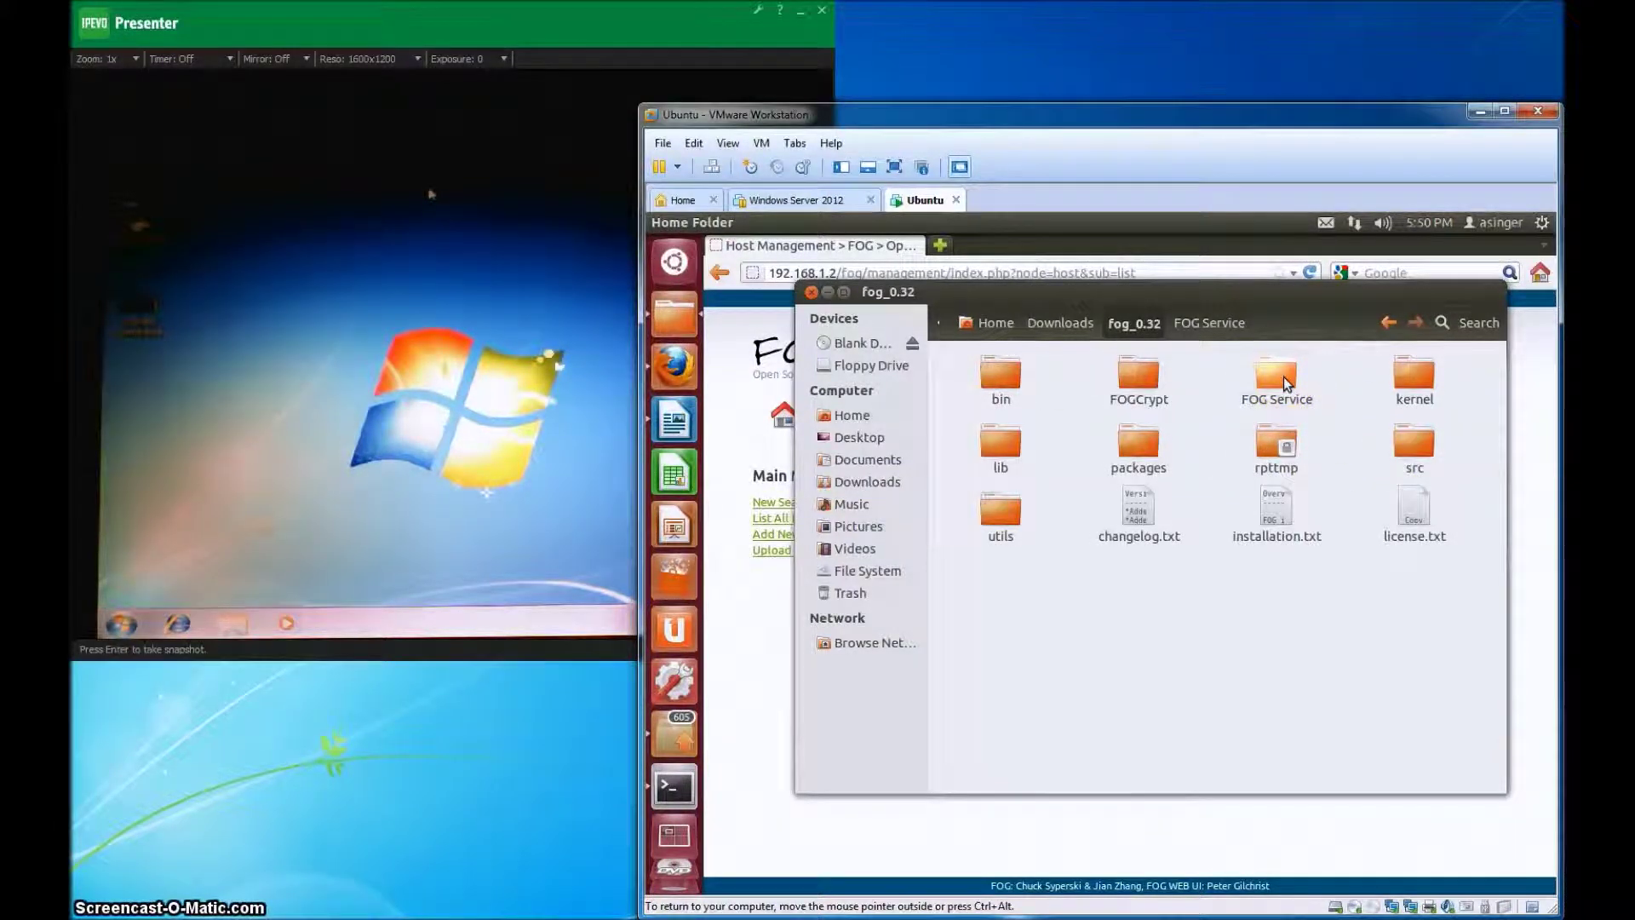
View the contents of the FOG Service folder inside fog_0.32 and close the file manager
{"action": "double_click", "coordinate": [1284, 376]}
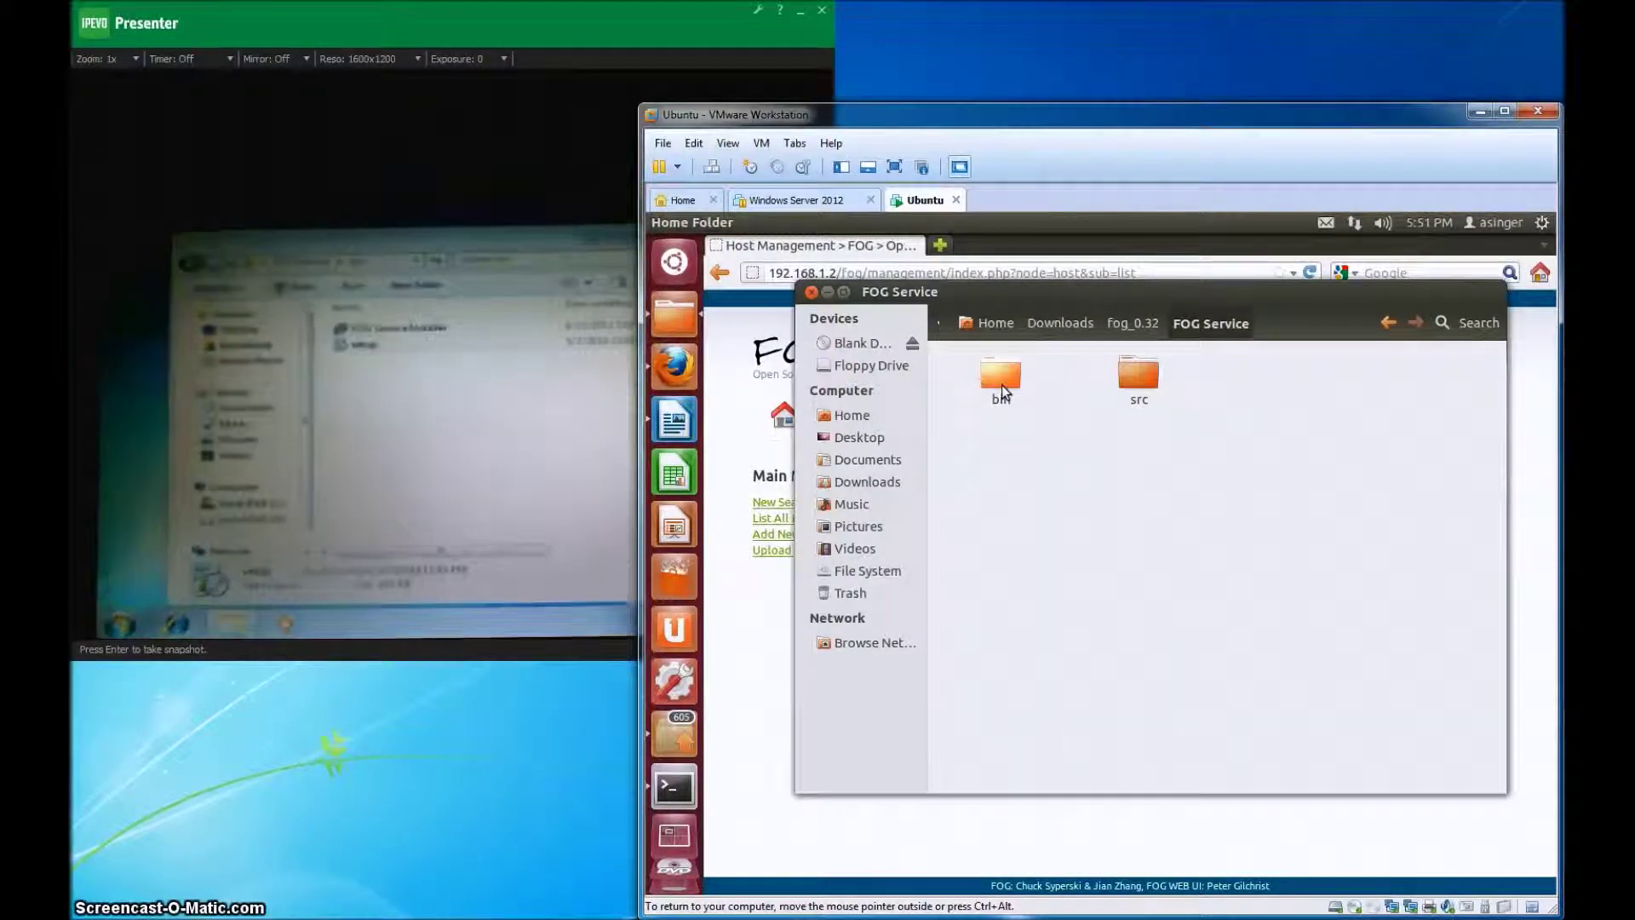
{"action": "left_click", "coordinate": [812, 293]}
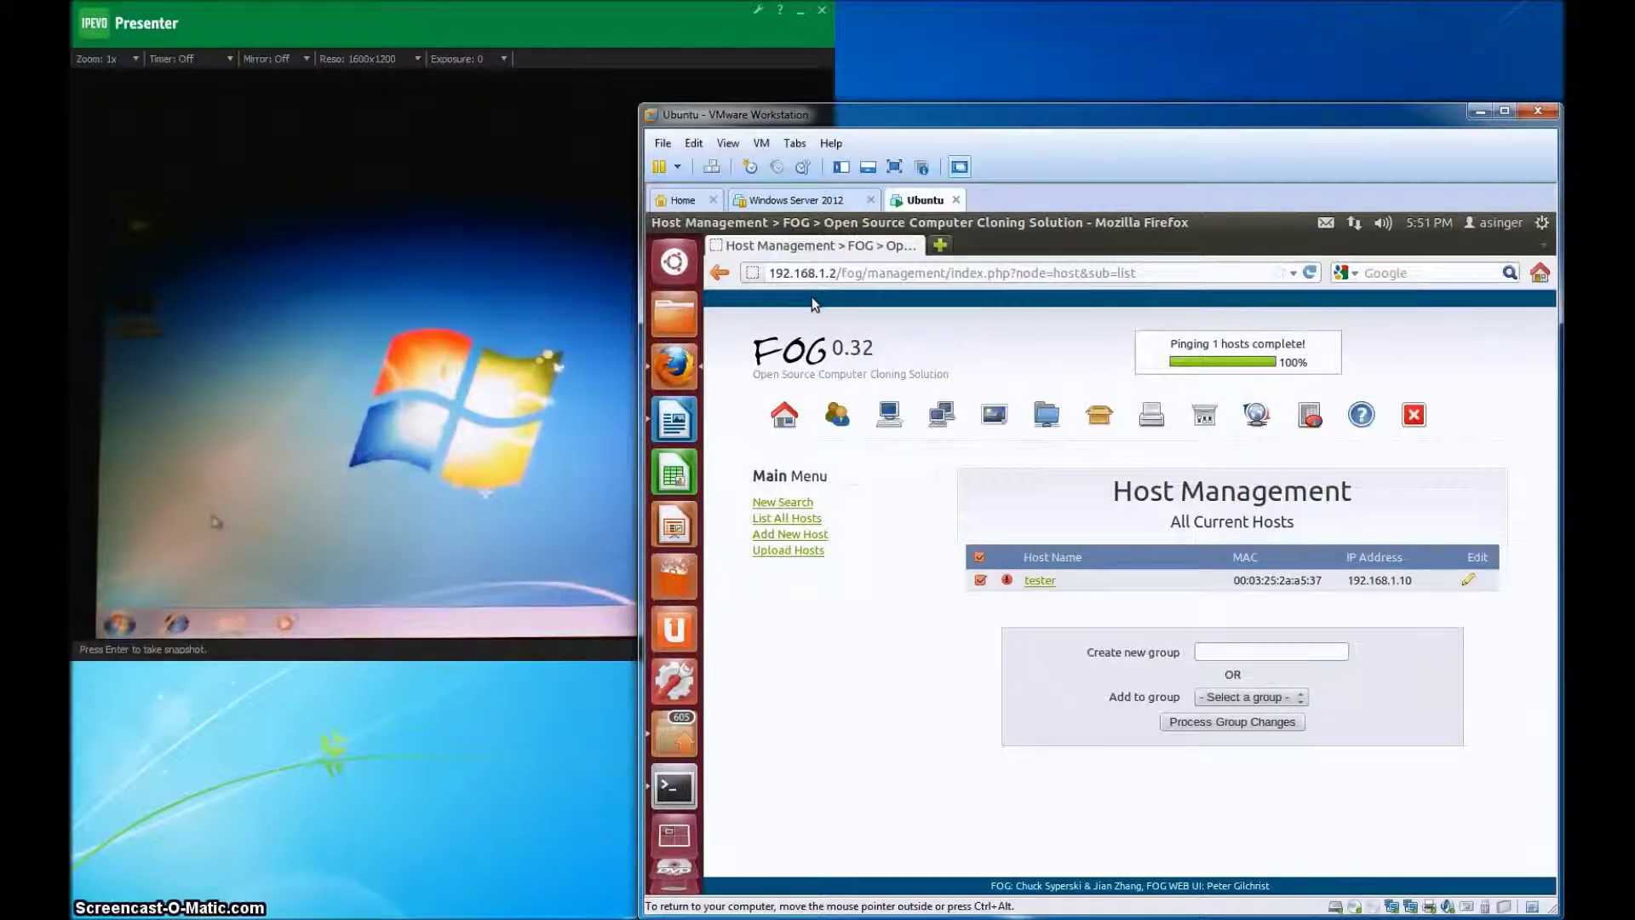
{"action": "left_click", "coordinate": [952, 124]}
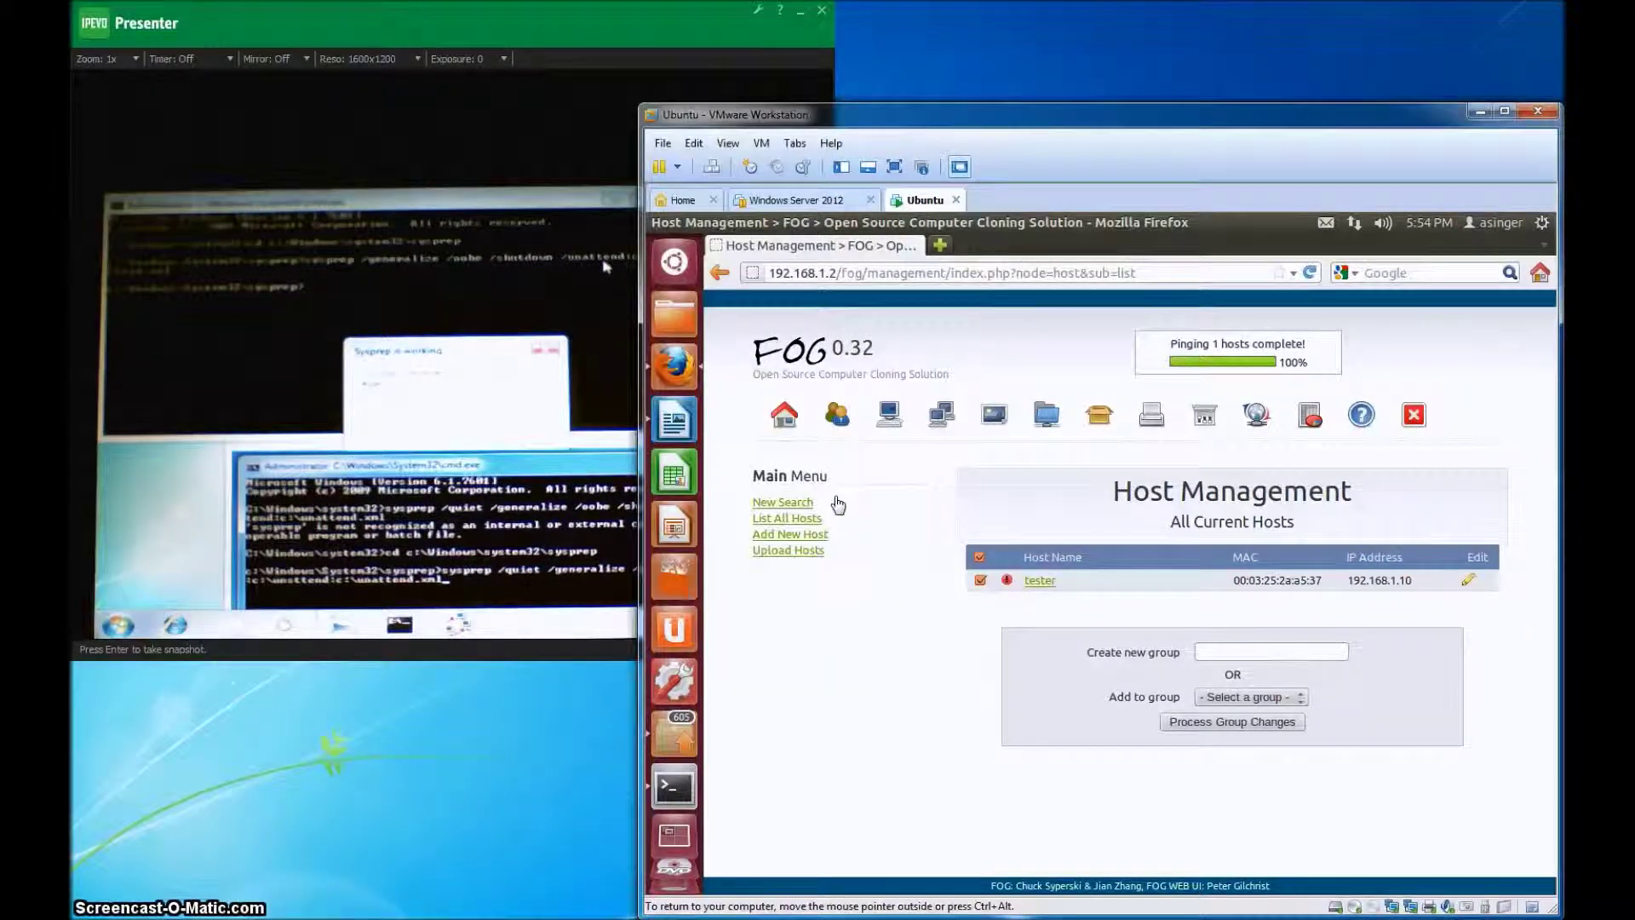
List all hosts in FOG's Host Management and open the general settings of the host tester
{"action": "left_click", "coordinate": [894, 417]}
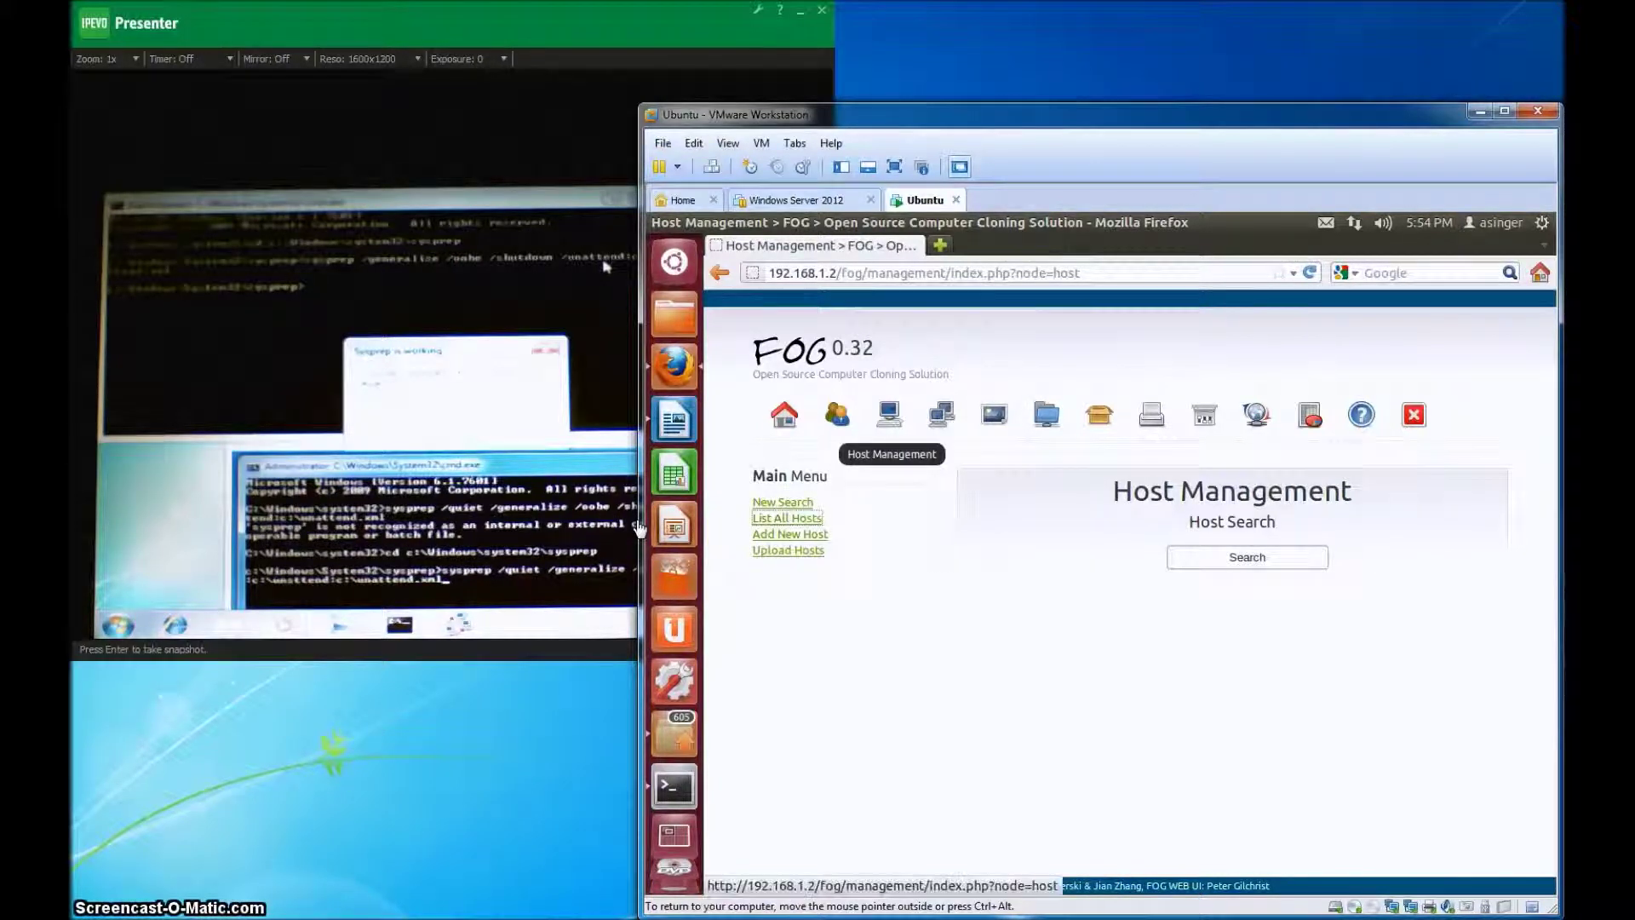
{"action": "left_click", "coordinate": [787, 518]}
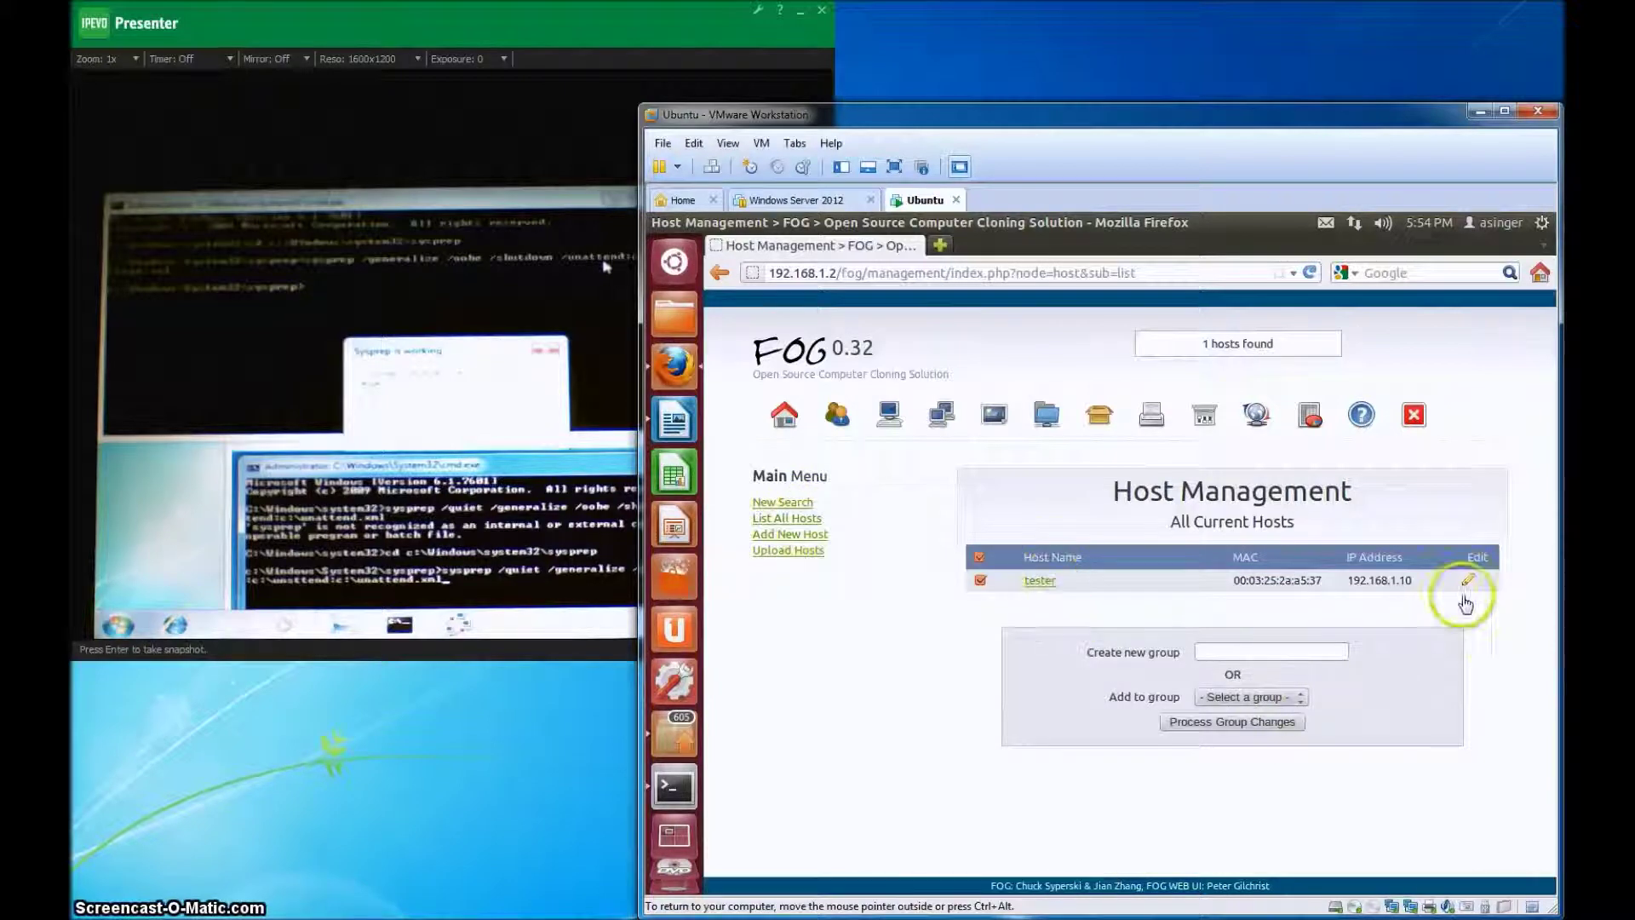
{"action": "left_click", "coordinate": [1044, 582]}
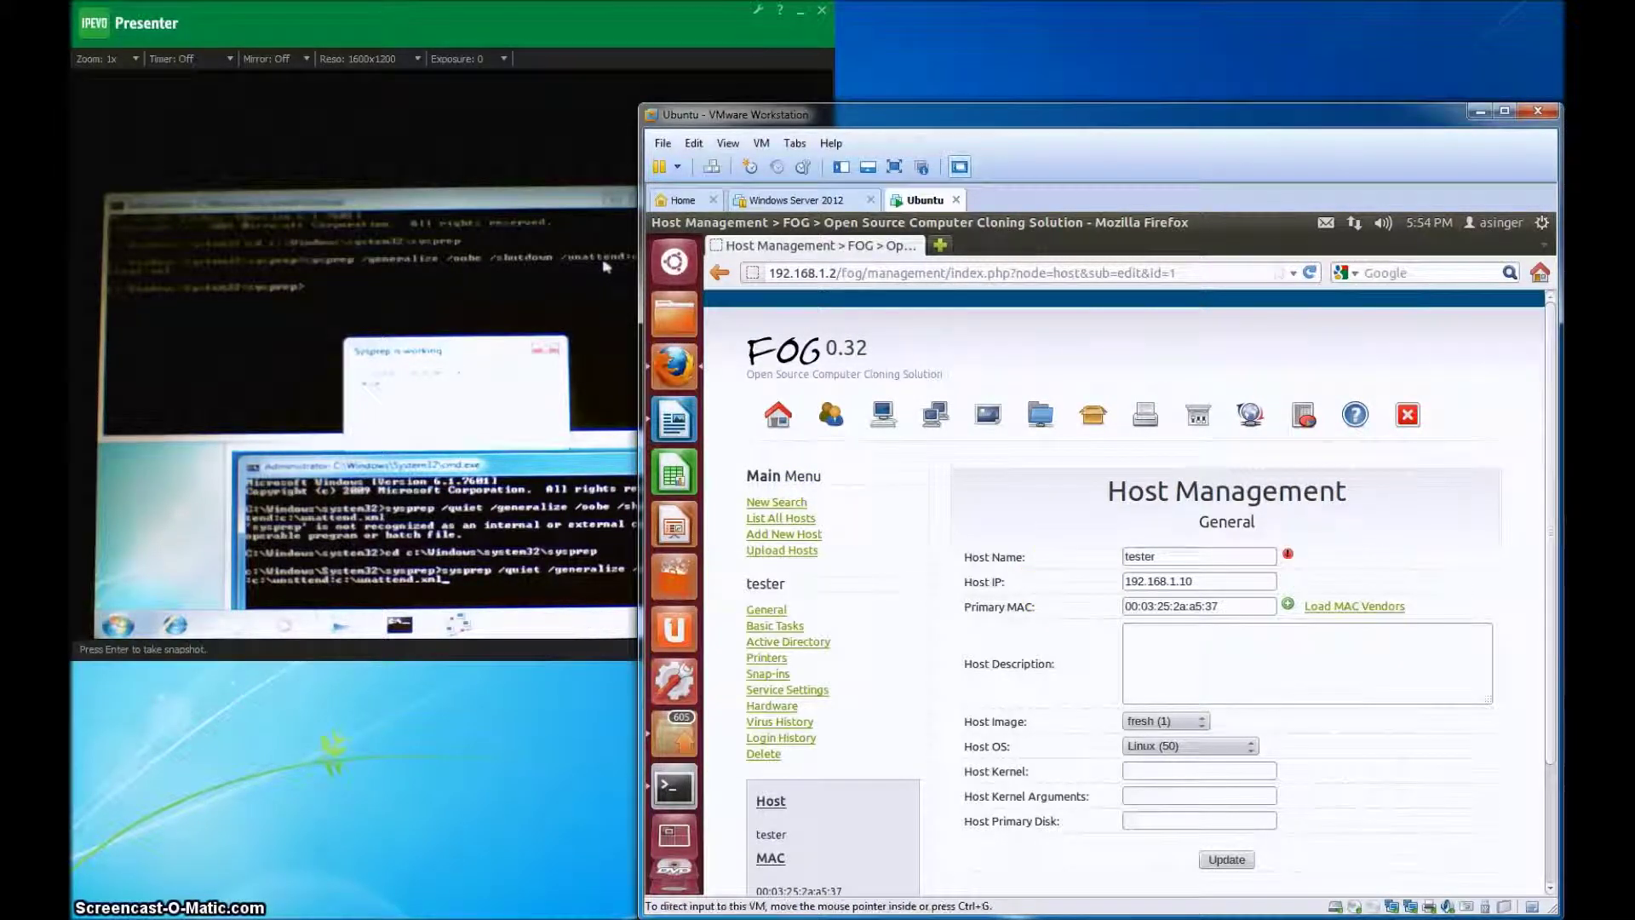
{"action": "scroll", "coordinate": [1348, 582], "scroll_direction": "down", "scroll_amount": 3}
{"action": "scroll", "coordinate": [787, 689], "scroll_direction": "up", "scroll_amount": 3}
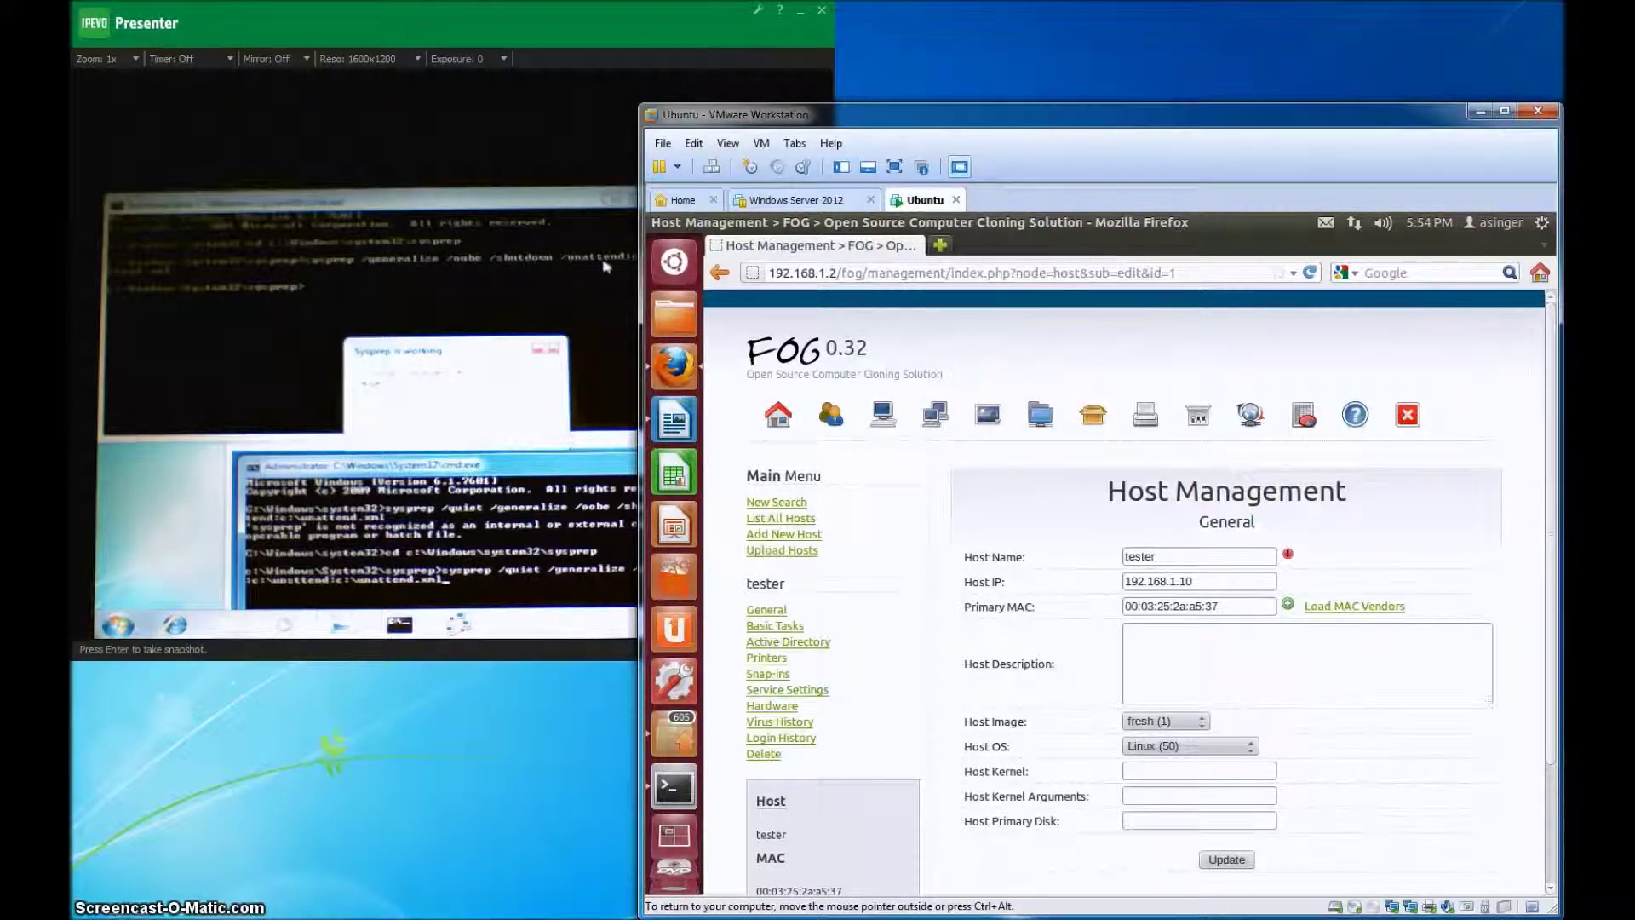
Review the Active Directory domain-join settings of the host tester and update them
{"action": "left_click", "coordinate": [816, 649]}
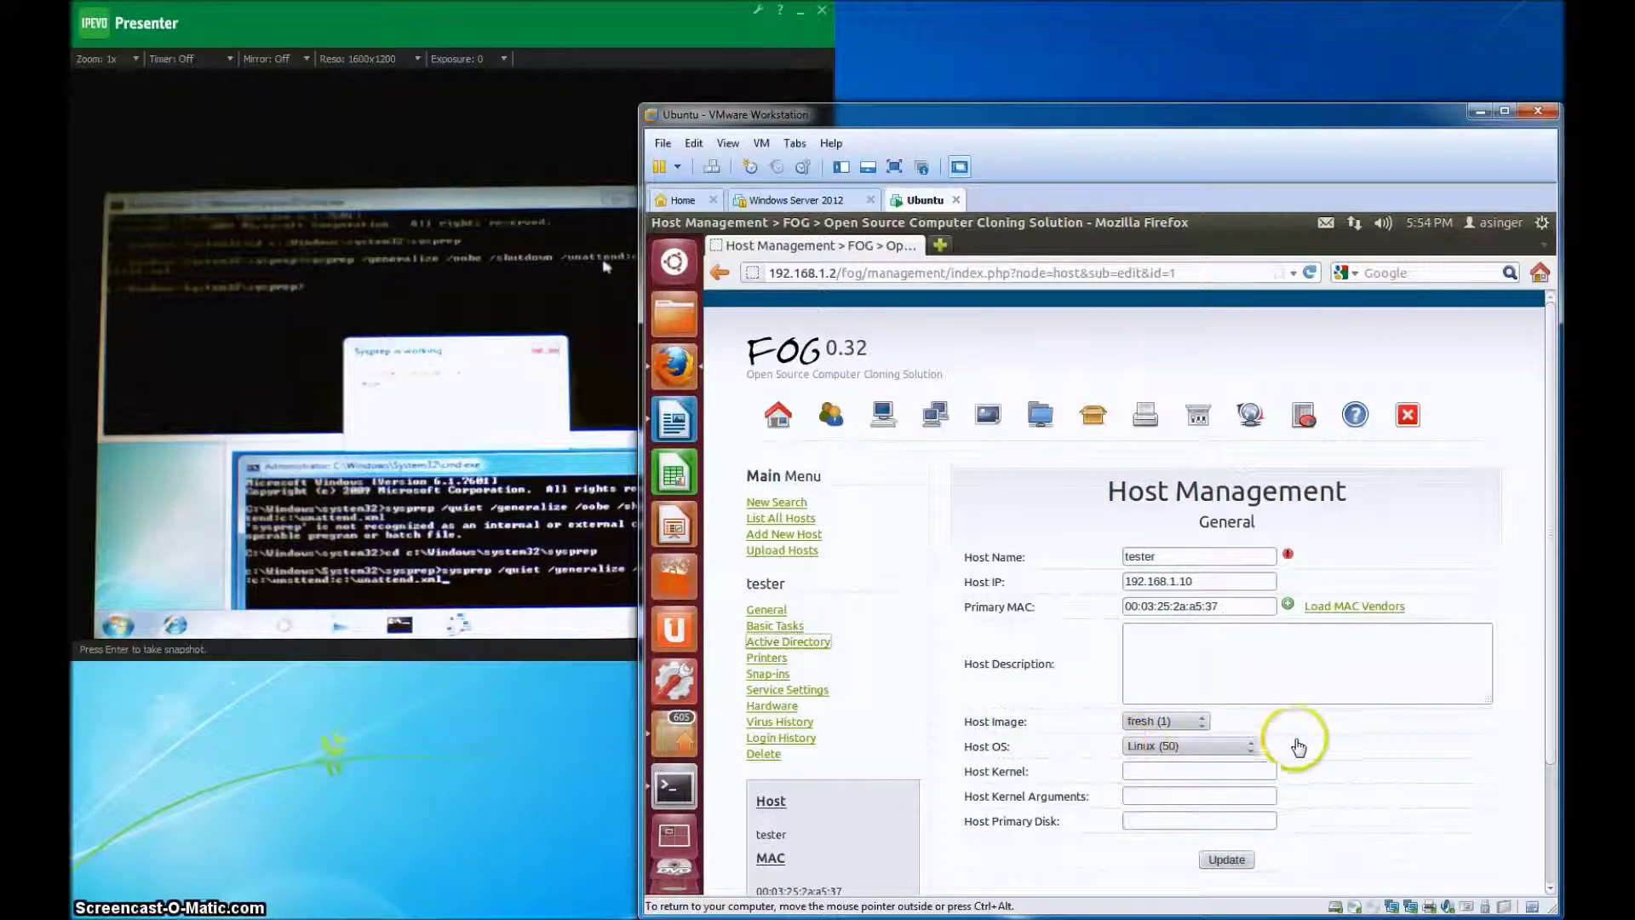
{"action": "left_click", "coordinate": [817, 643]}
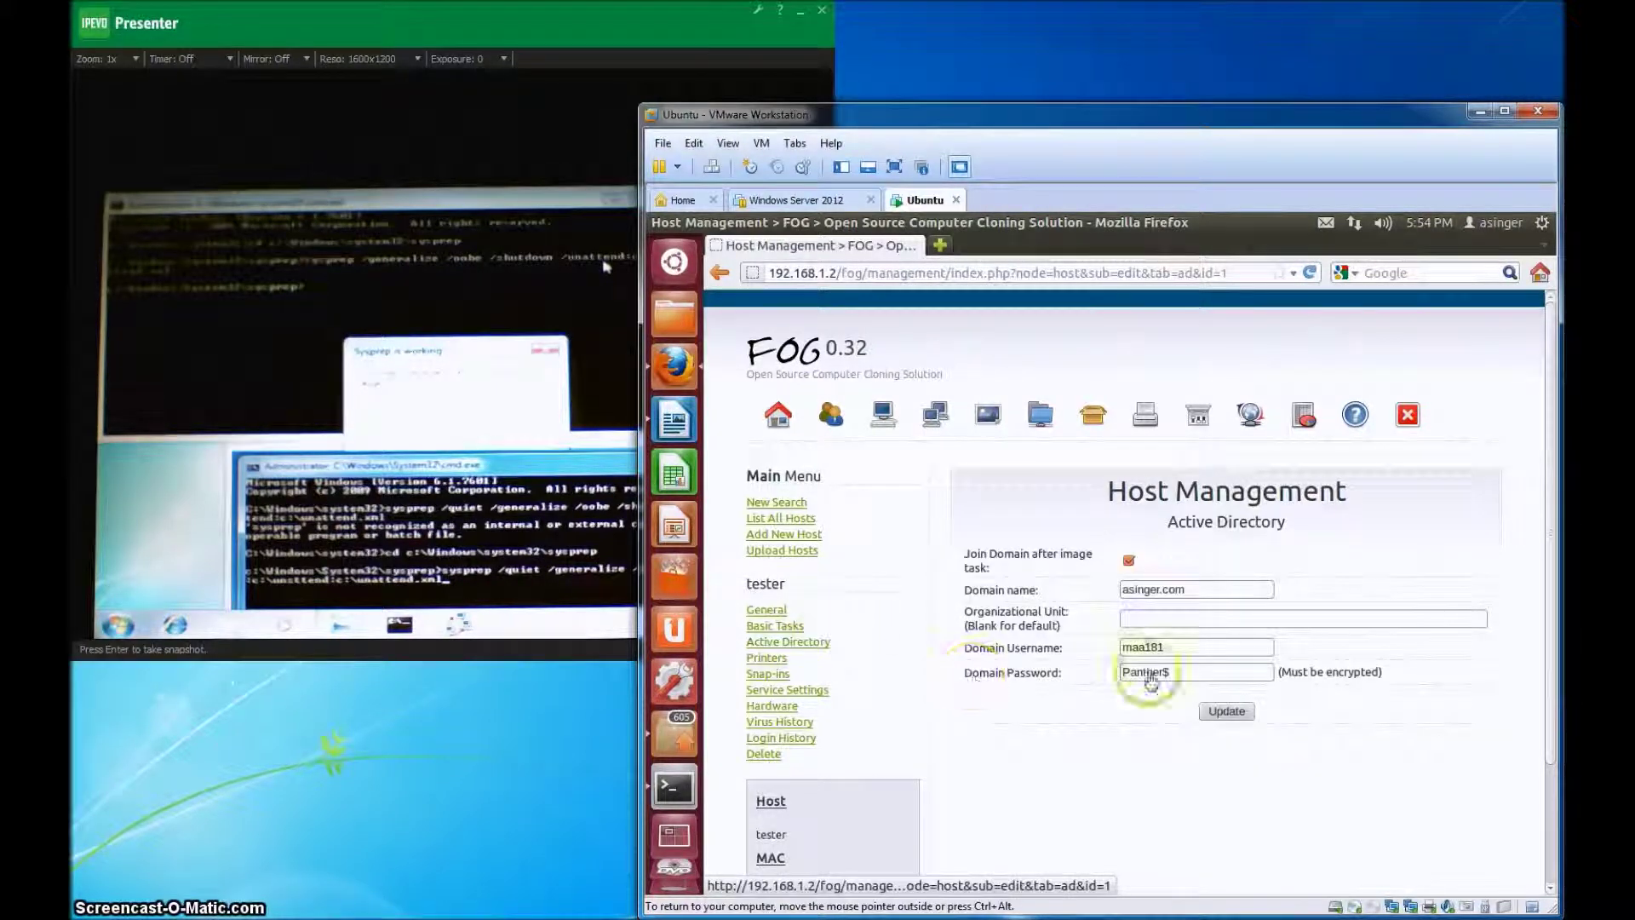
{"action": "left_click", "coordinate": [1220, 593]}
{"action": "left_click", "coordinate": [1220, 656]}
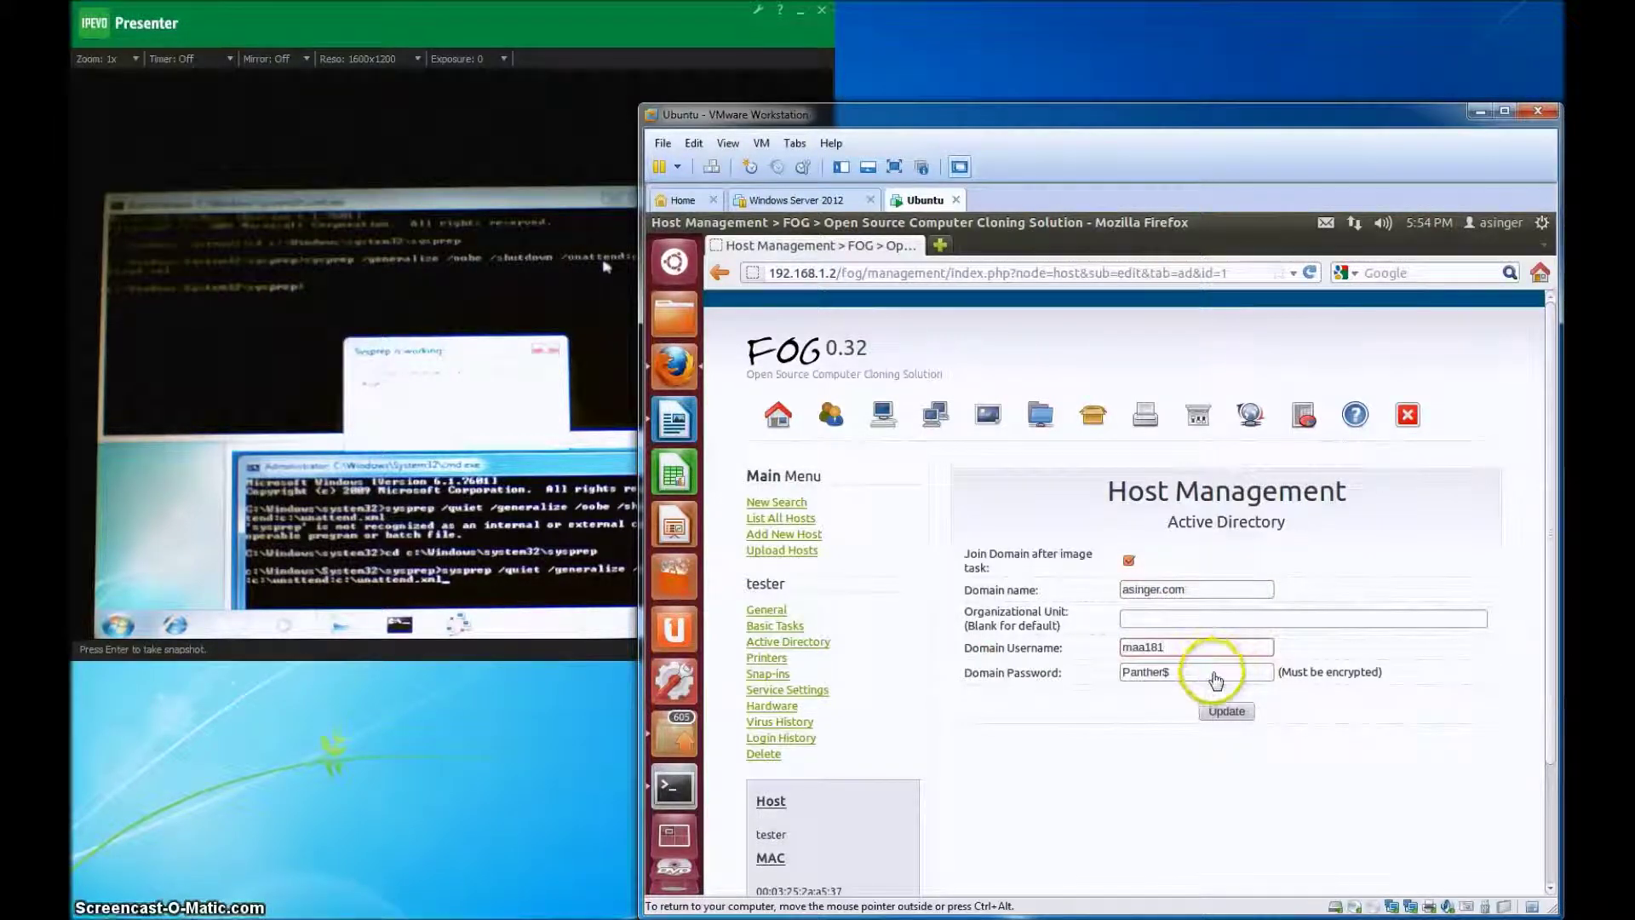
{"action": "left_click", "coordinate": [1227, 710]}
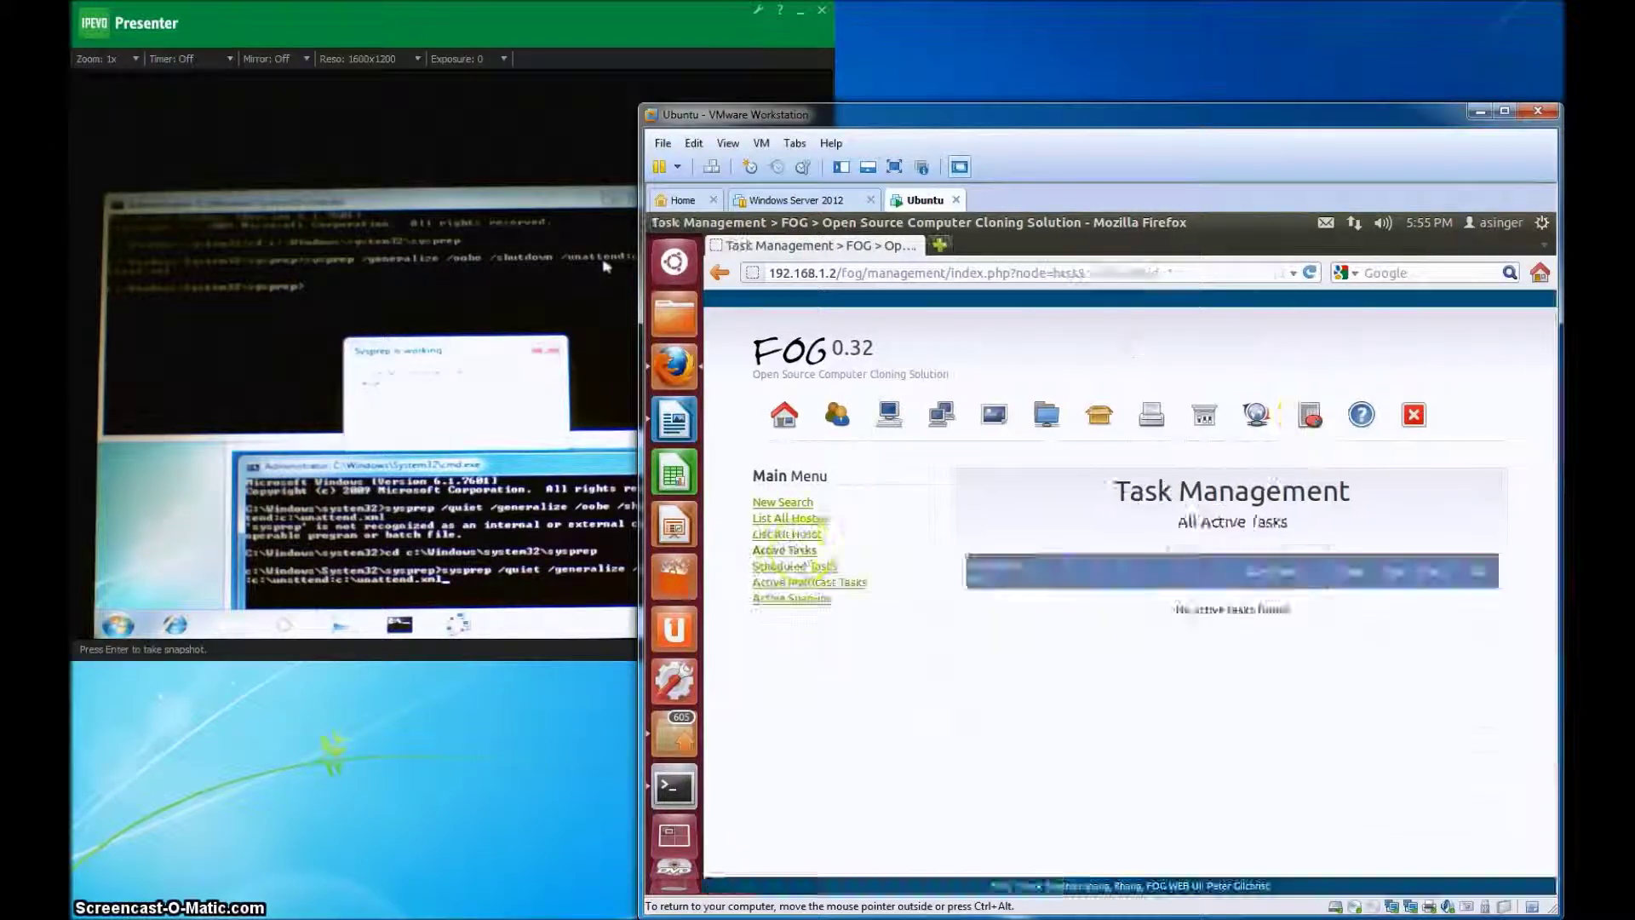
List all hosts in Task Management and create an image upload task for the host tester
{"action": "left_click", "coordinate": [794, 535]}
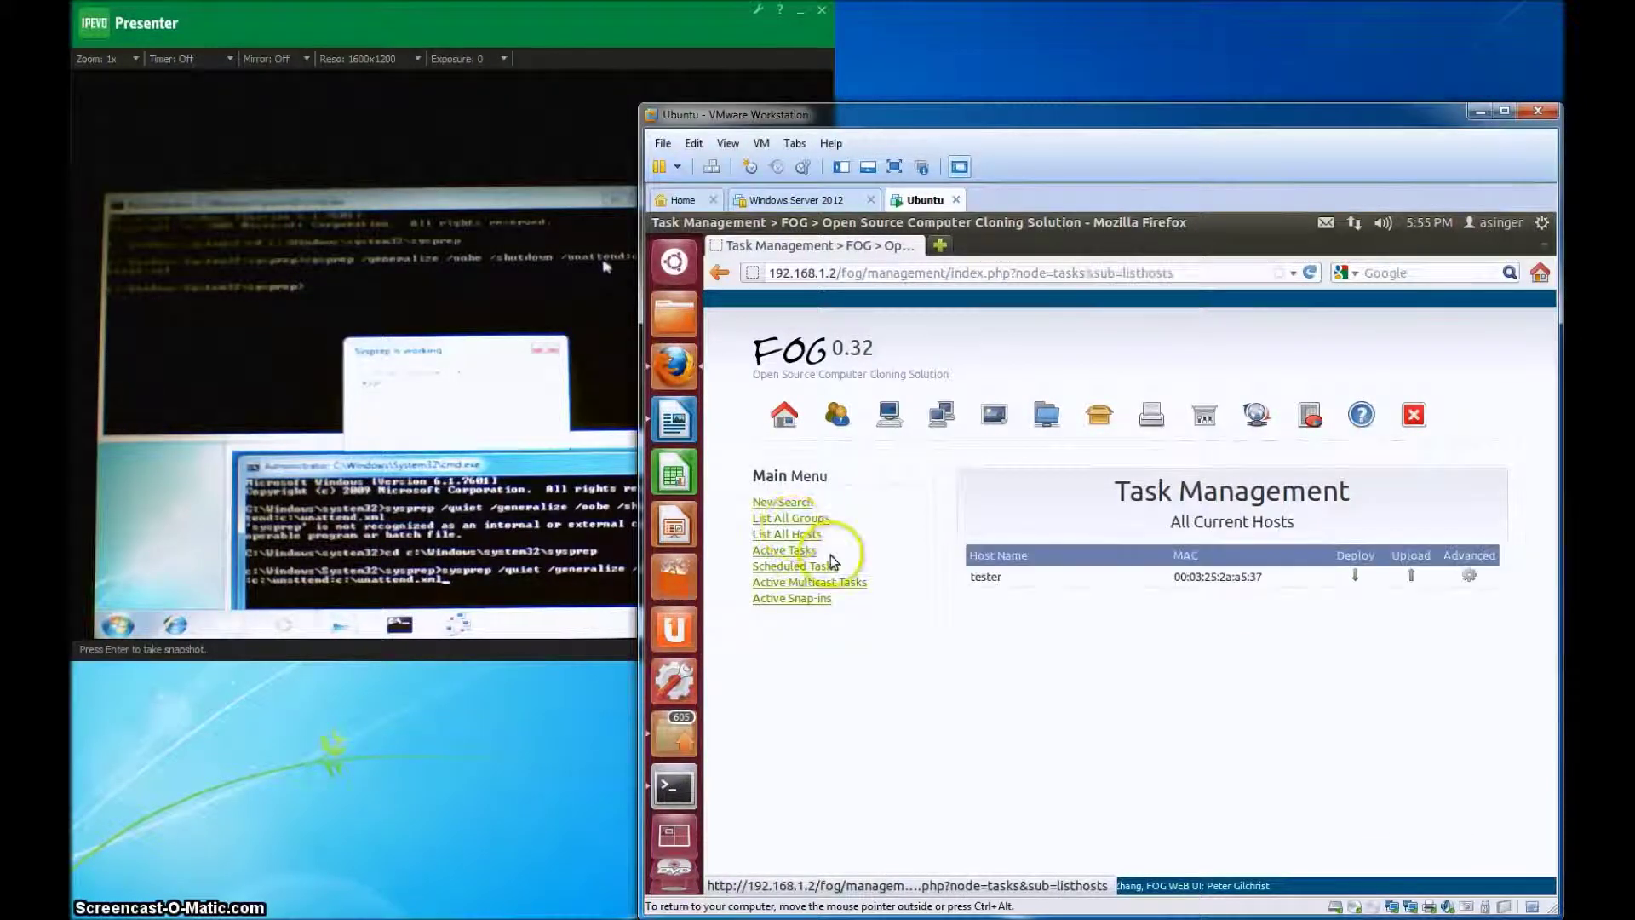
{"action": "left_click", "coordinate": [1412, 579]}
{"action": "left_click", "coordinate": [1234, 832]}
{"action": "left_click", "coordinate": [726, 423]}
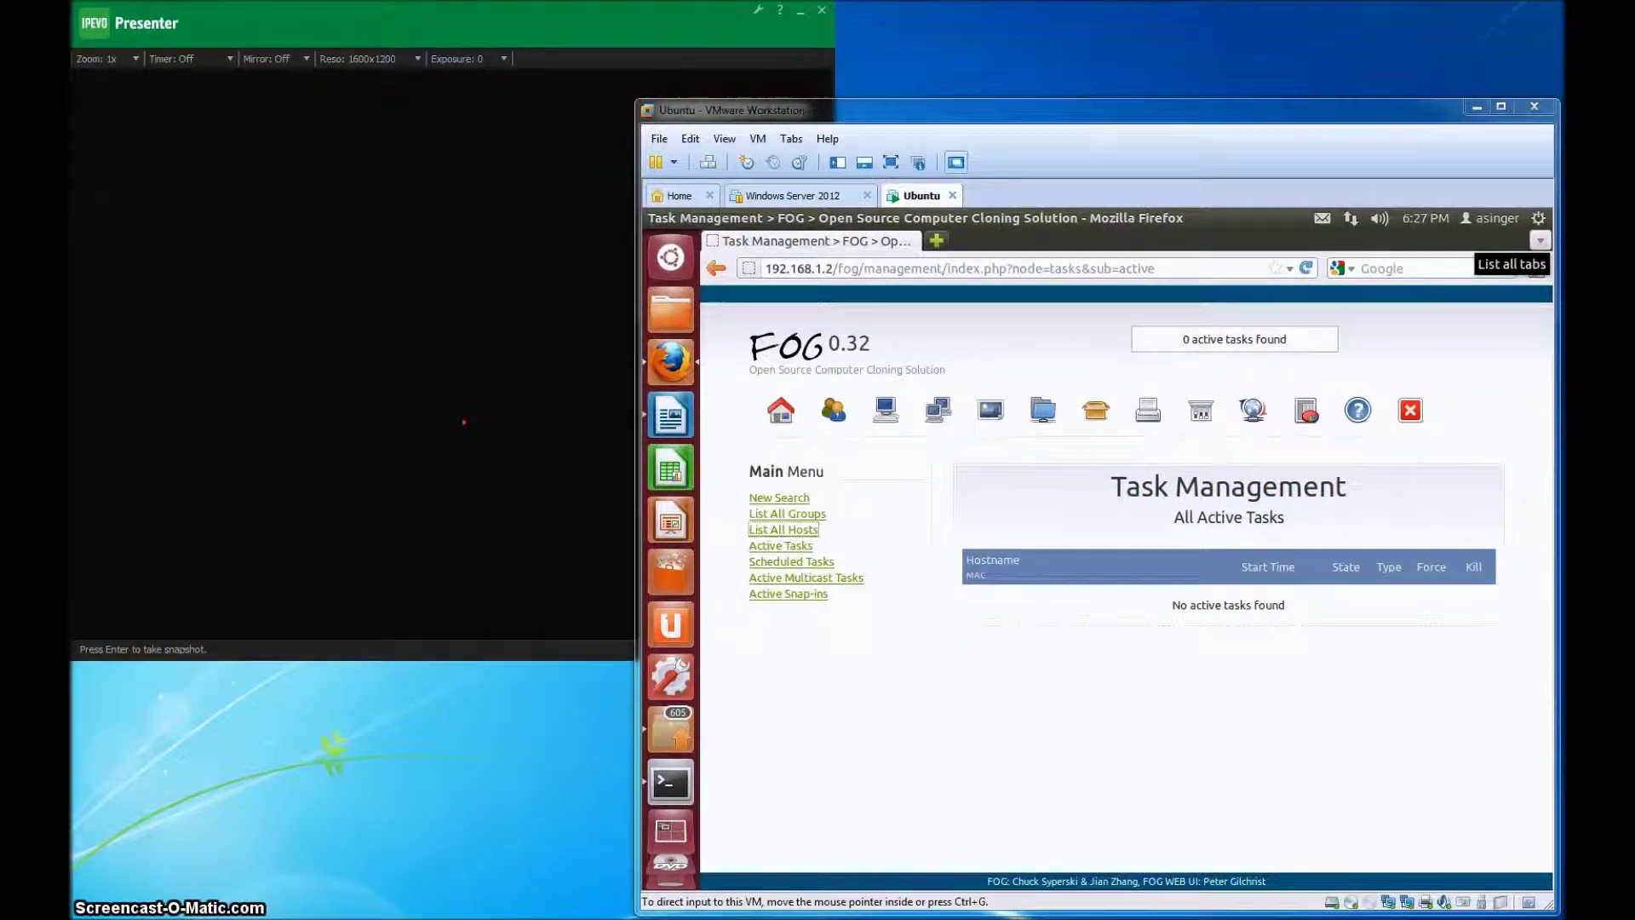
{"action": "left_click", "coordinate": [1252, 415]}
{"action": "left_click", "coordinate": [1252, 415]}
{"action": "left_click", "coordinate": [828, 518]}
{"action": "left_click", "coordinate": [898, 577]}
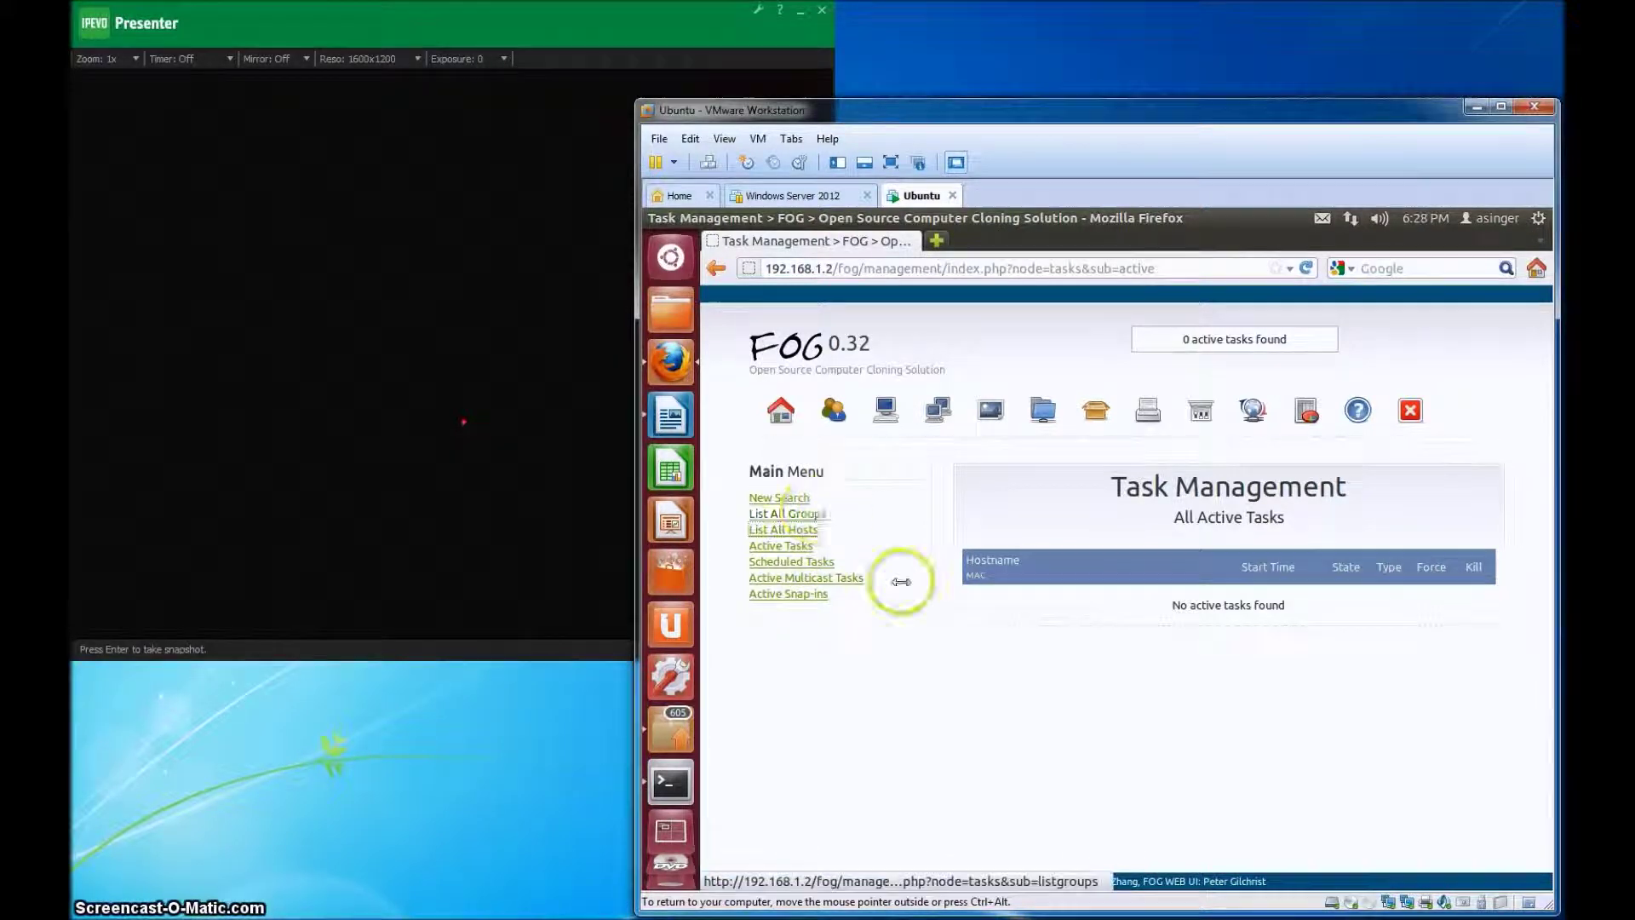
{"action": "key", "text": "ctrl+alt"}
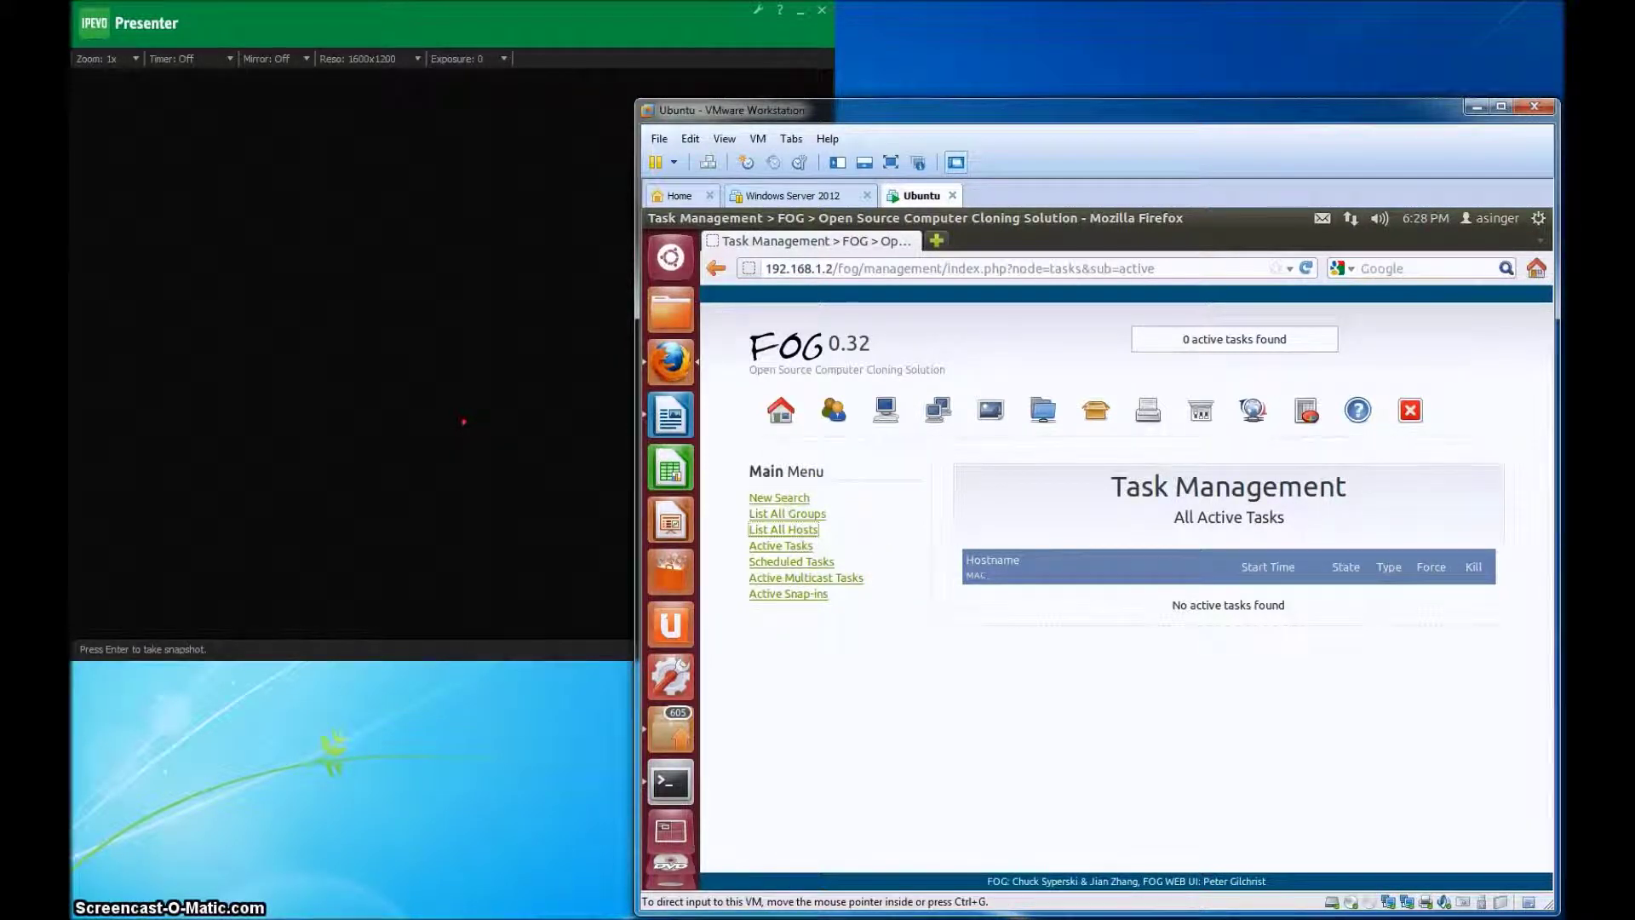
Prepare a deploy task for the host tester with cron-style execution enabled, setting minute 15 and hour 2
{"action": "left_click", "coordinate": [783, 530]}
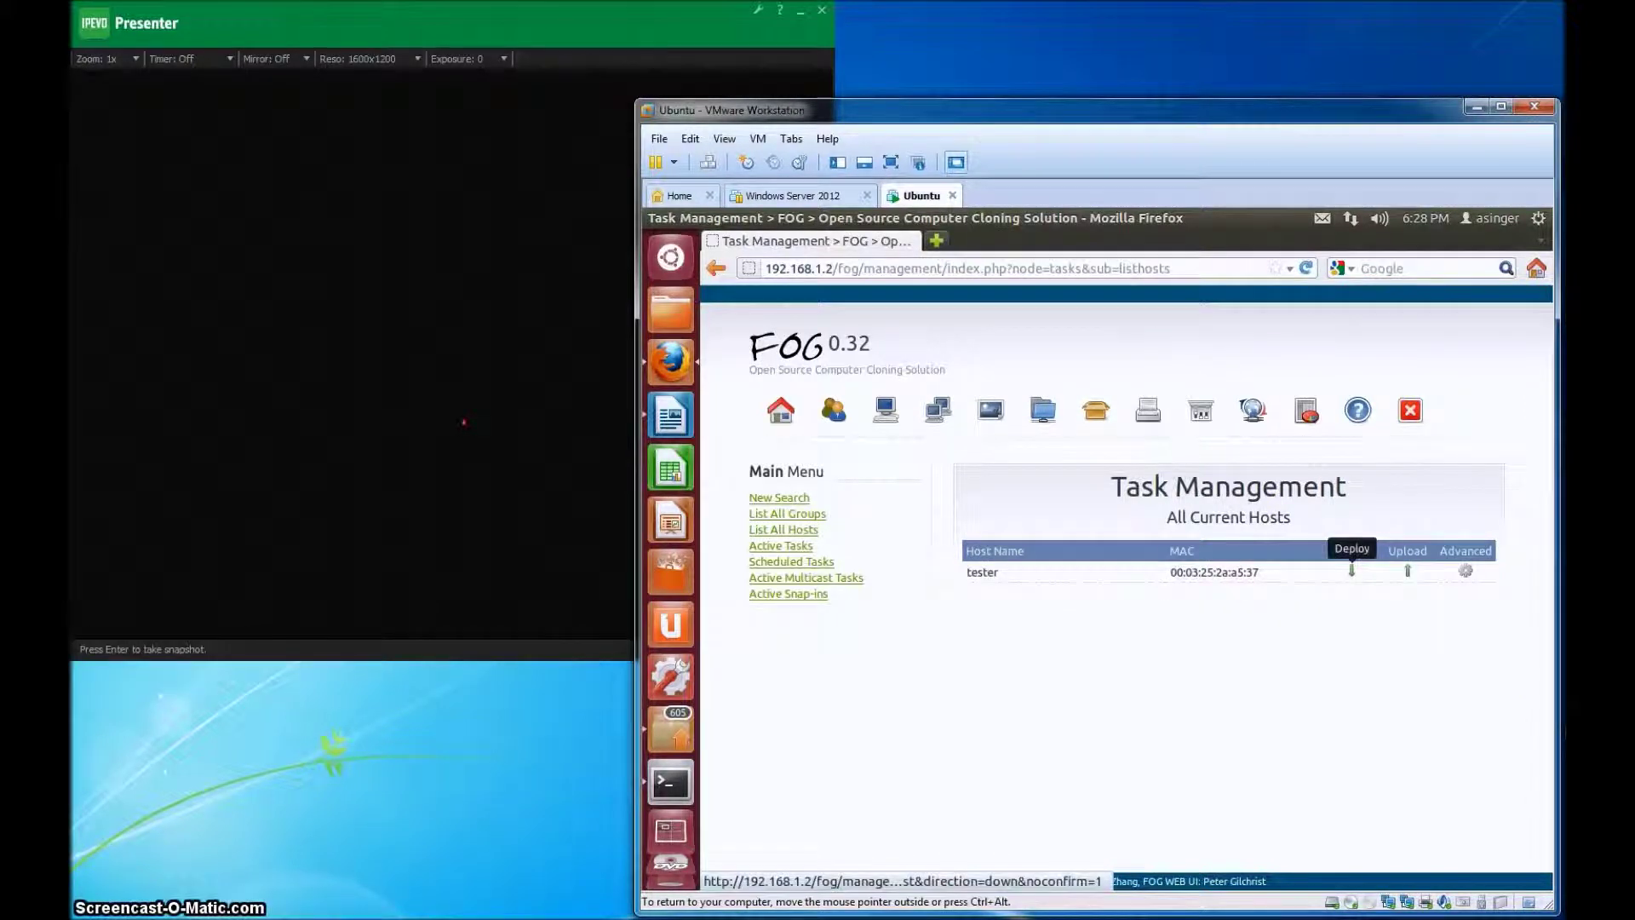
{"action": "left_click", "coordinate": [1351, 569]}
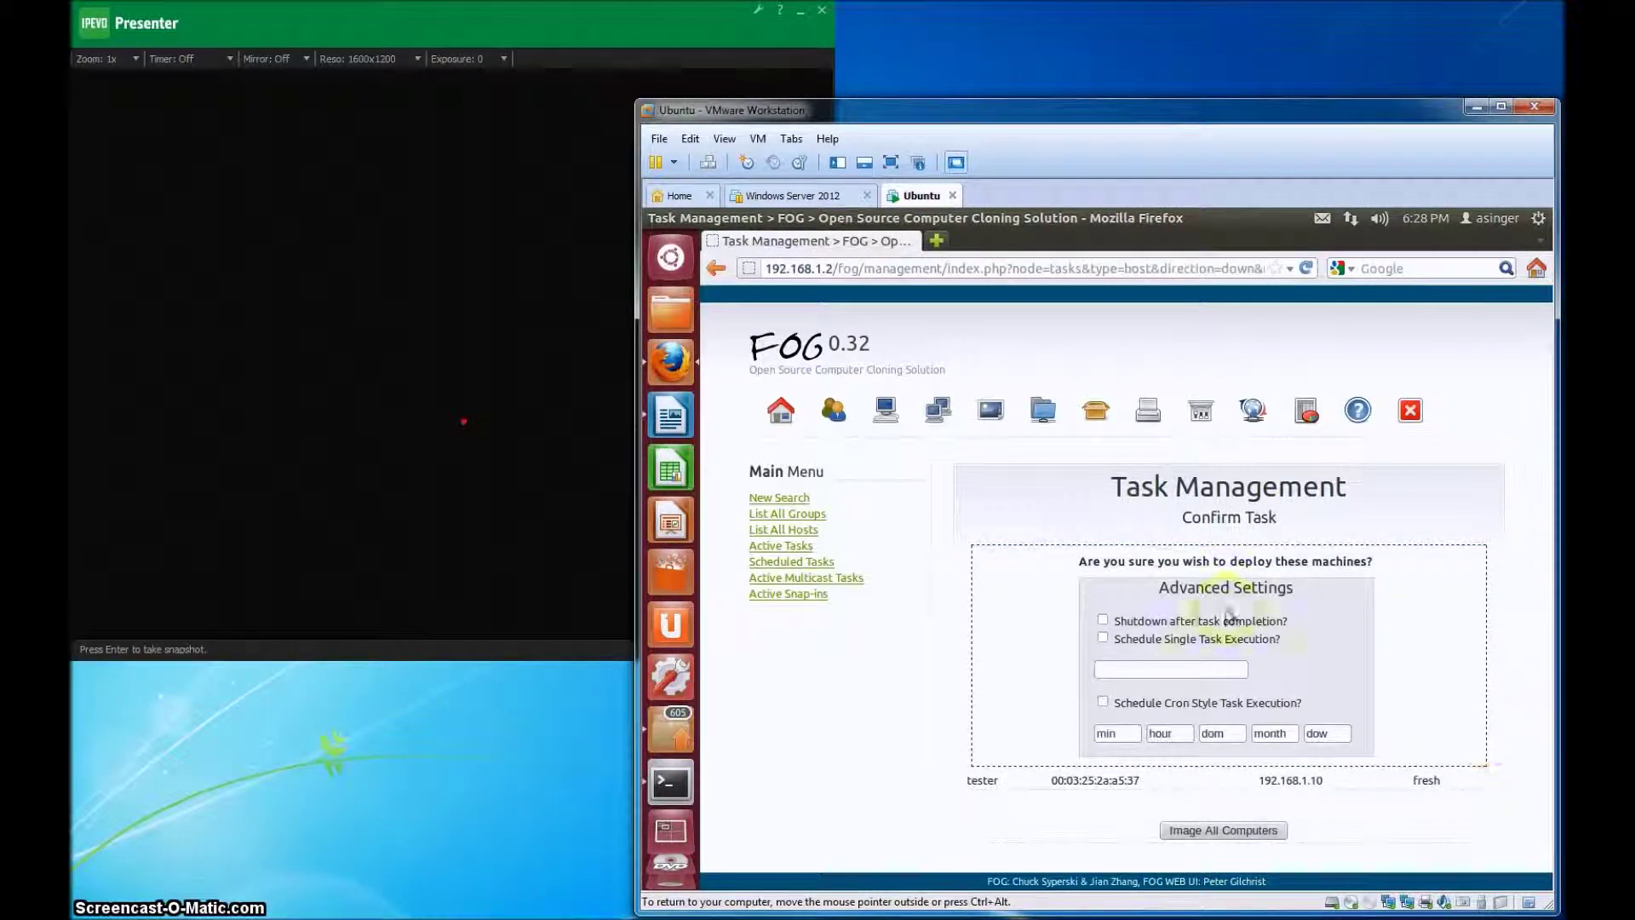
{"action": "left_click", "coordinate": [1104, 704]}
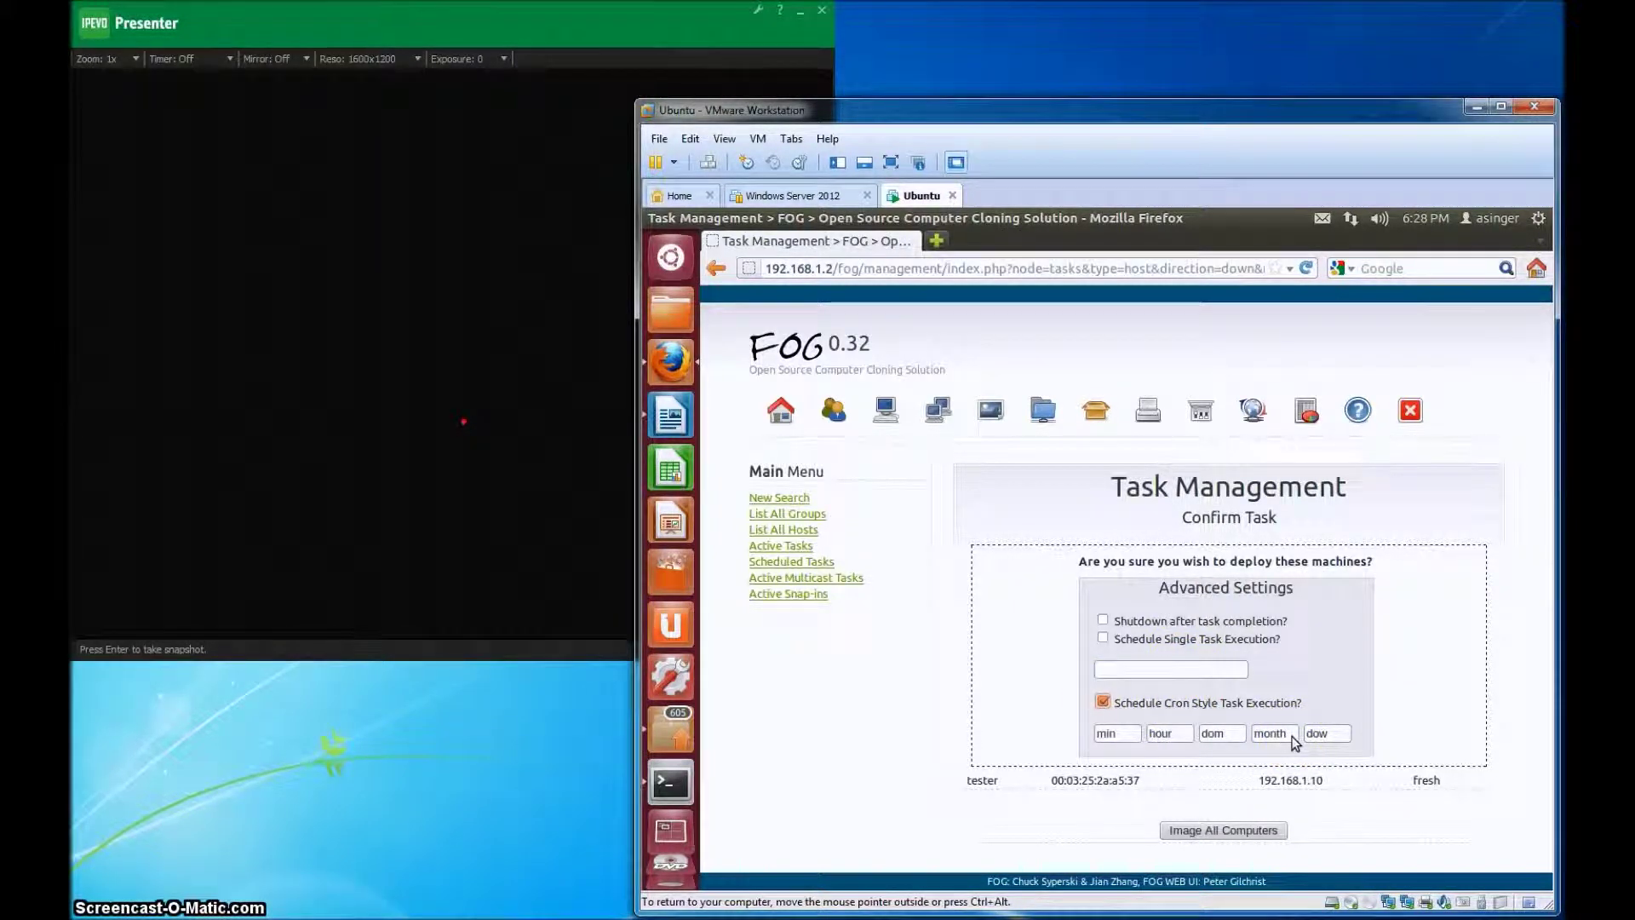
{"action": "left_click", "coordinate": [1190, 738]}
{"action": "left_click", "coordinate": [1175, 735]}
{"action": "type", "text": "2"}
{"action": "left_click", "coordinate": [1121, 734]}
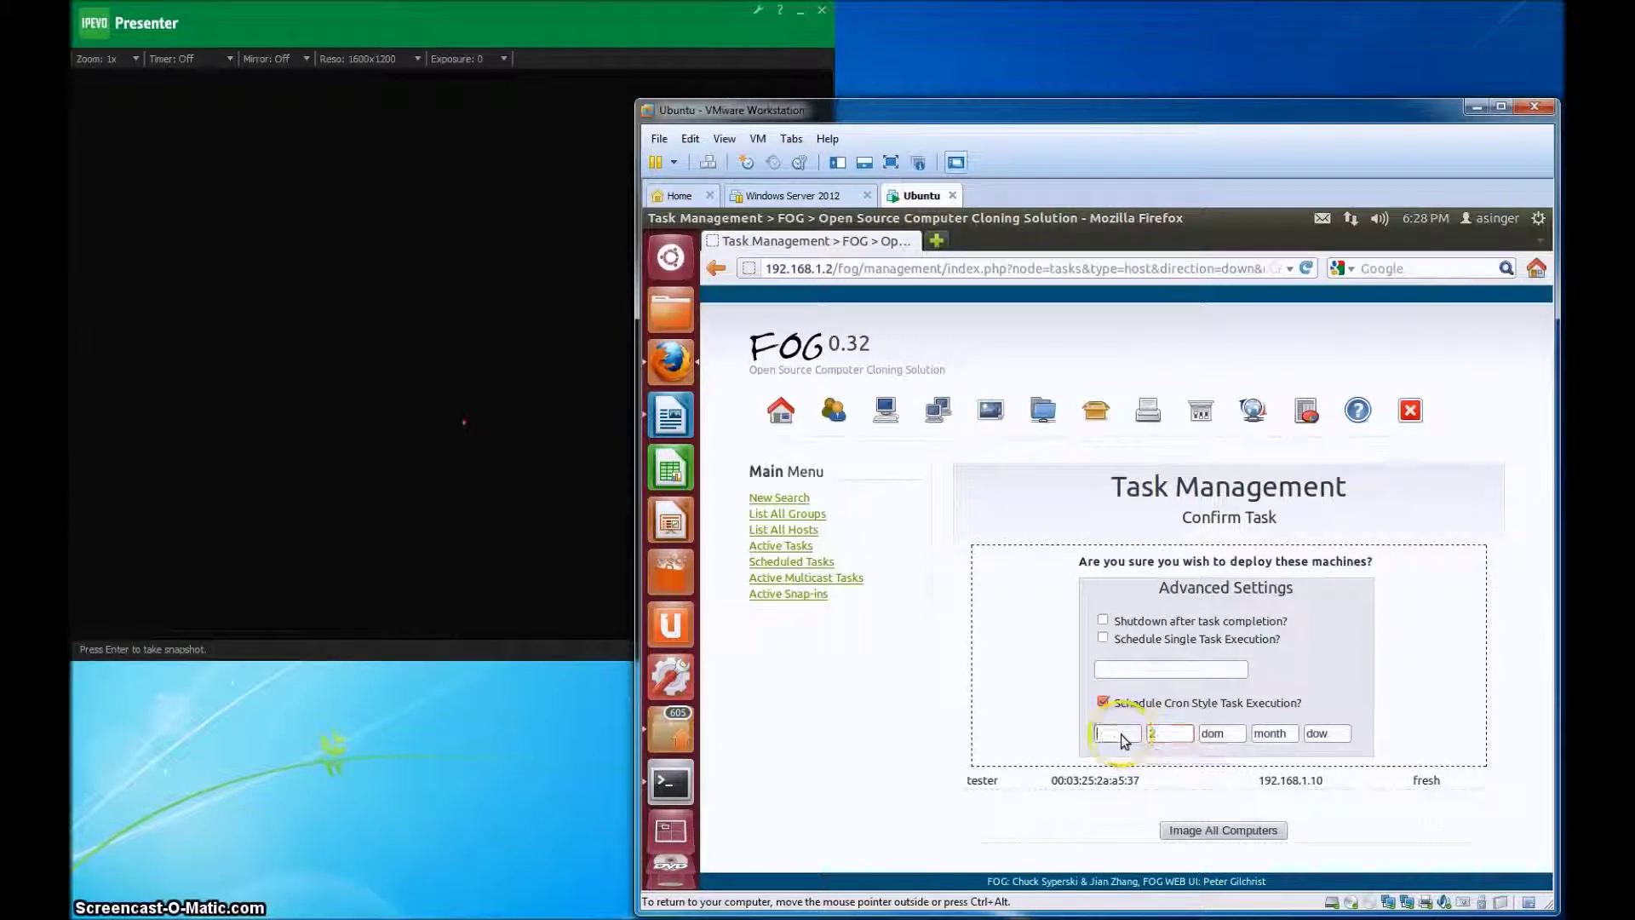
{"action": "type", "text": "15"}
{"action": "left_click", "coordinate": [1233, 734]}
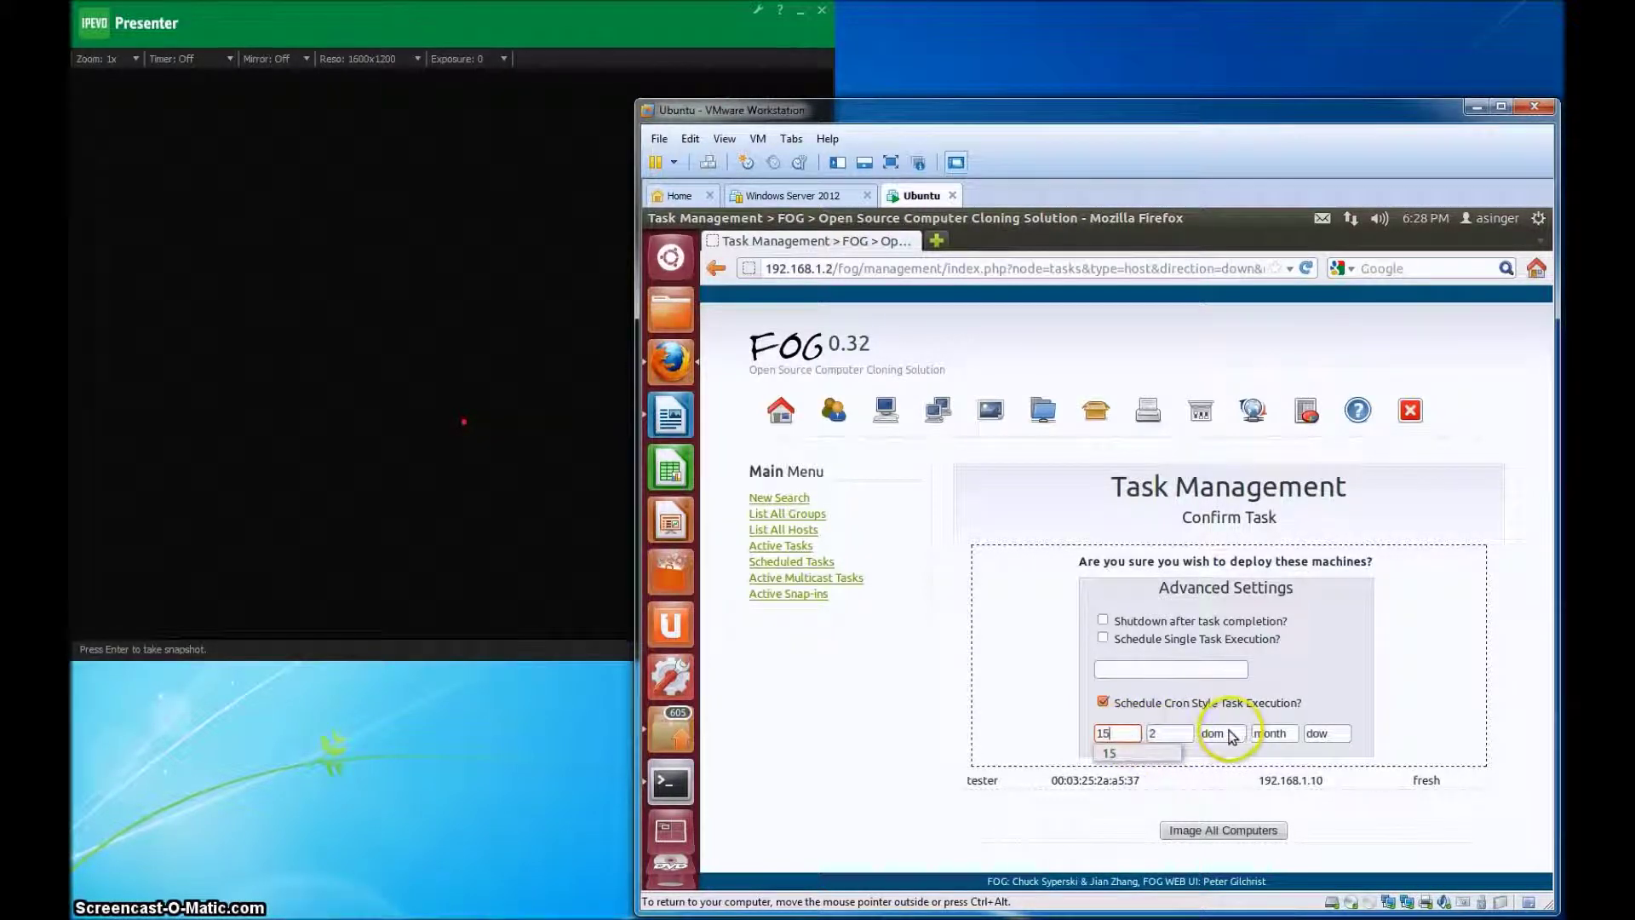
Set the cron schedule's day of month and month to * and its day of week to 7
{"action": "left_click", "coordinate": [1176, 740]}
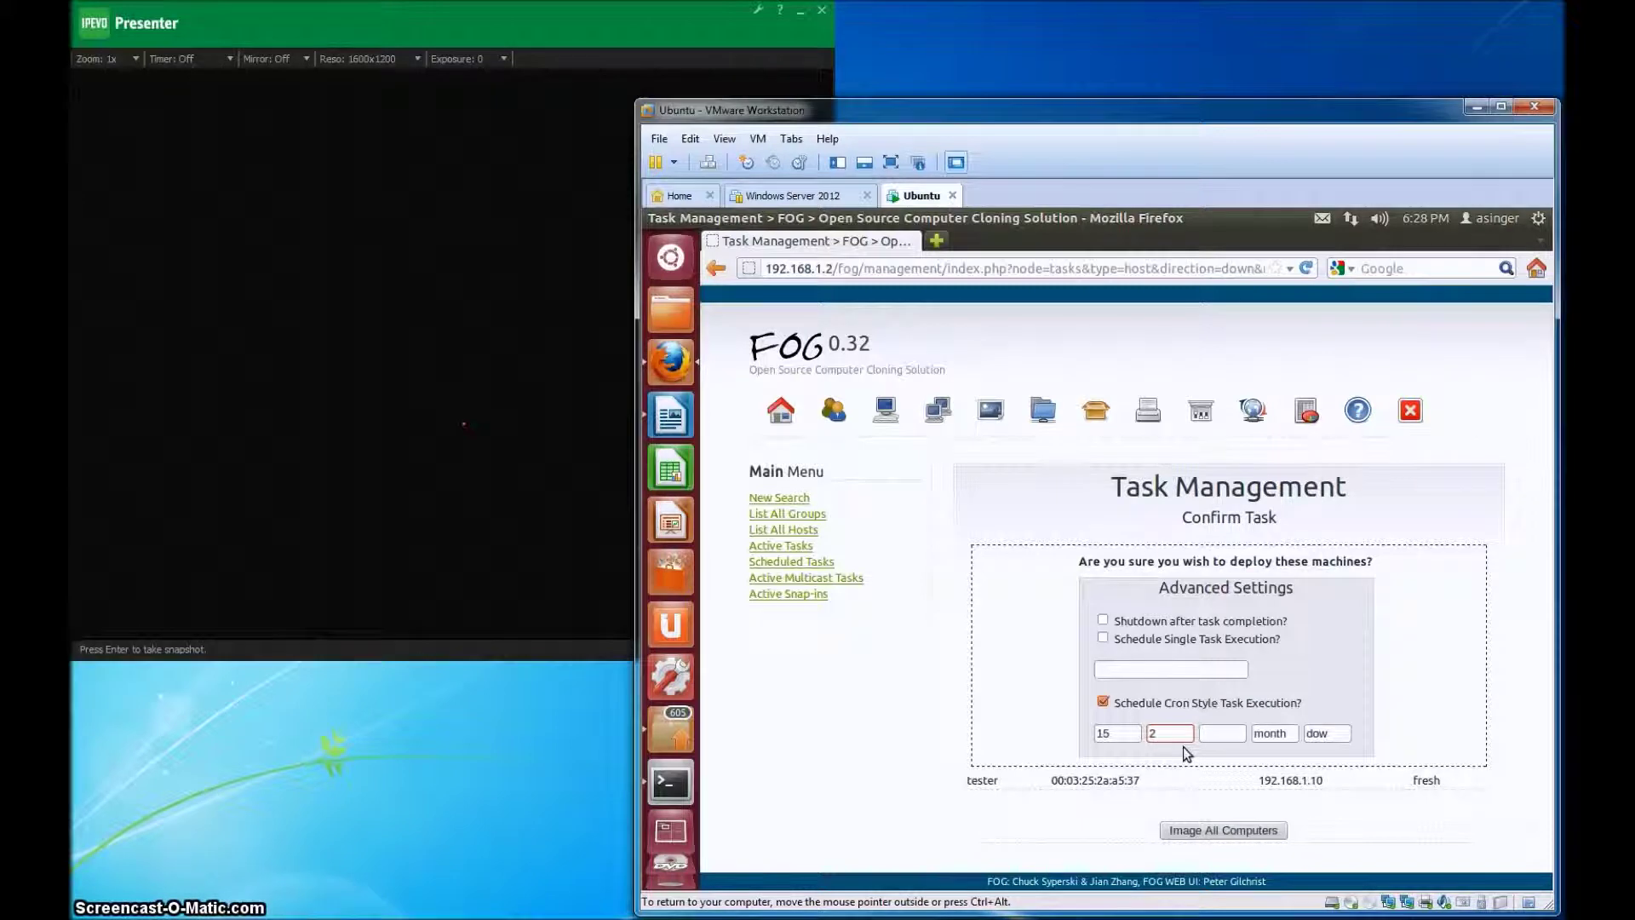
{"action": "left_click", "coordinate": [1223, 736]}
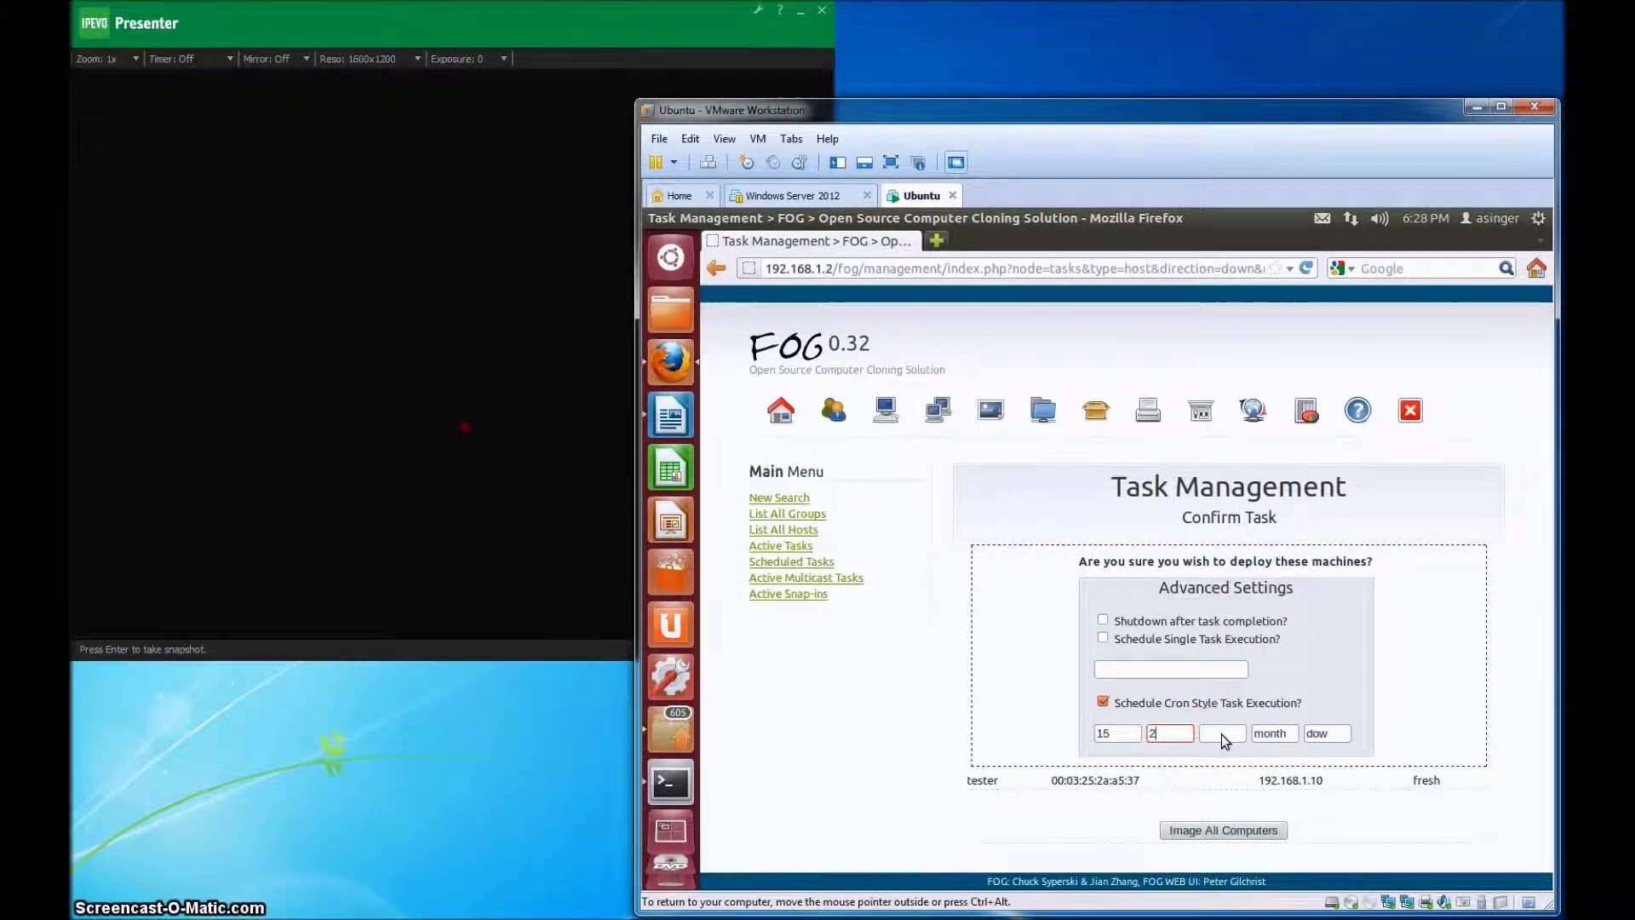
{"action": "left_click", "coordinate": [1224, 735]}
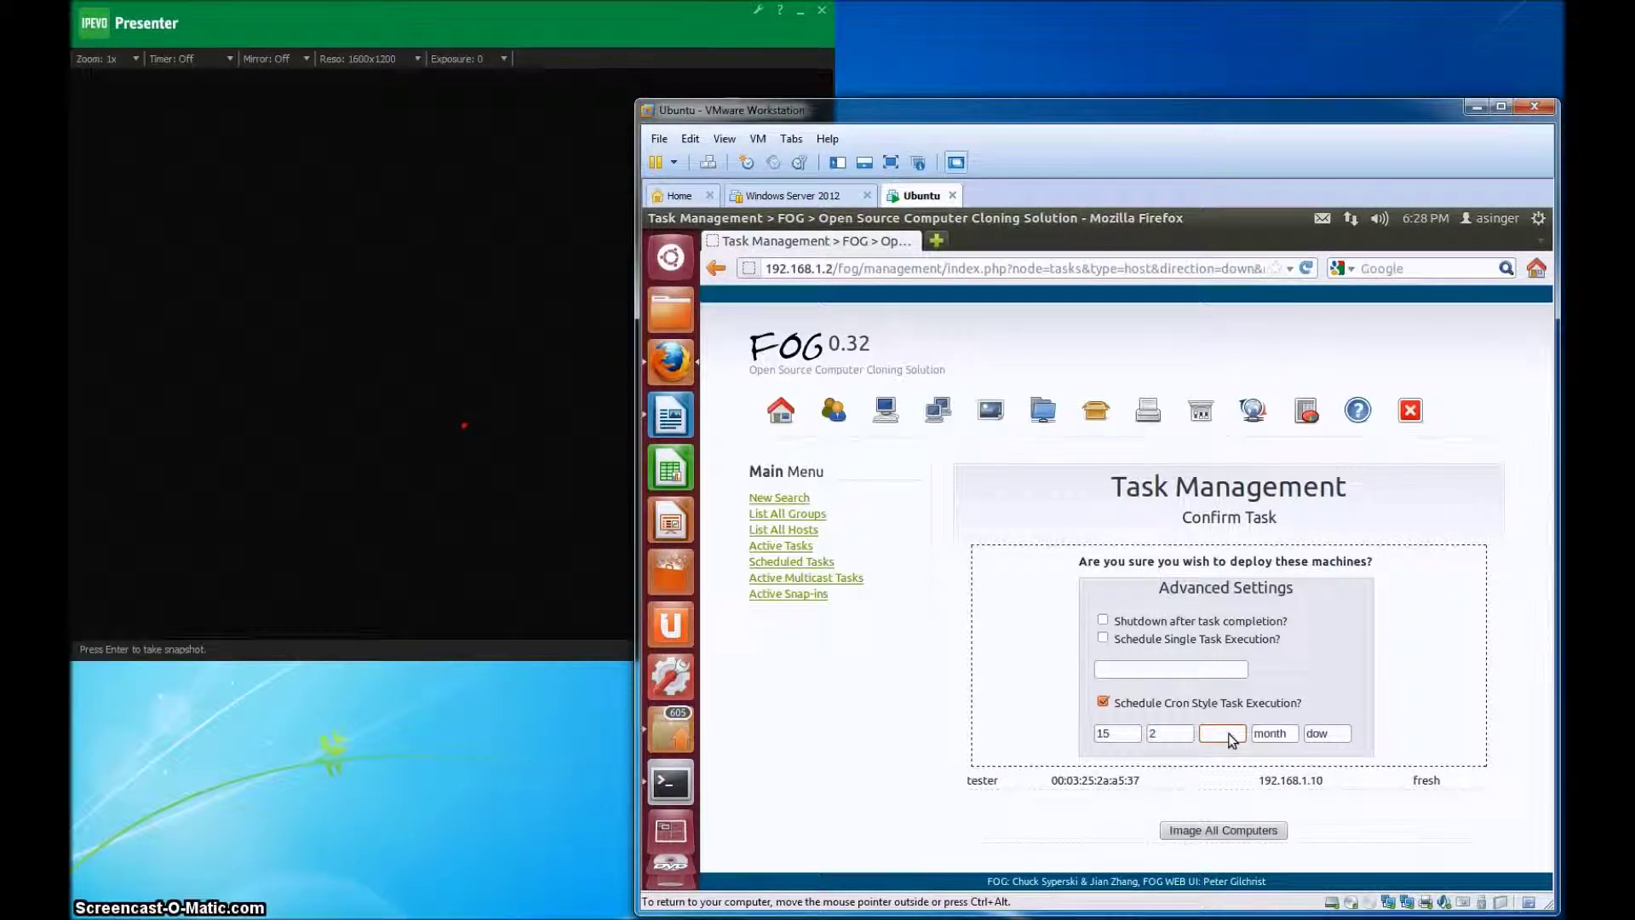
{"action": "left_click", "coordinate": [1278, 737]}
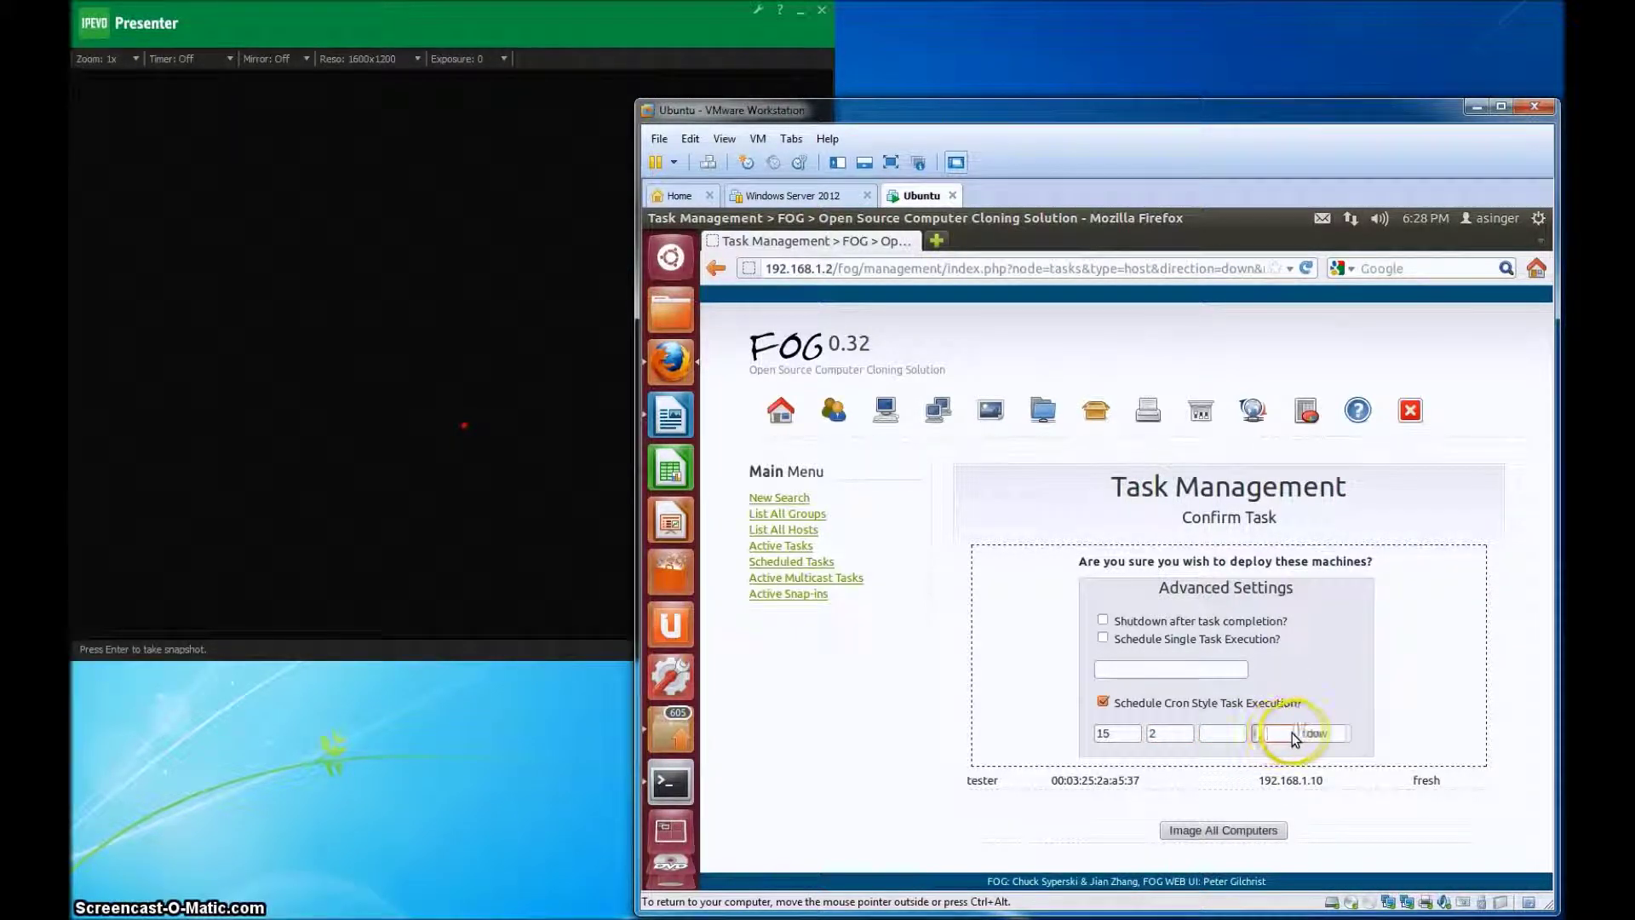
{"action": "left_click", "coordinate": [1336, 738]}
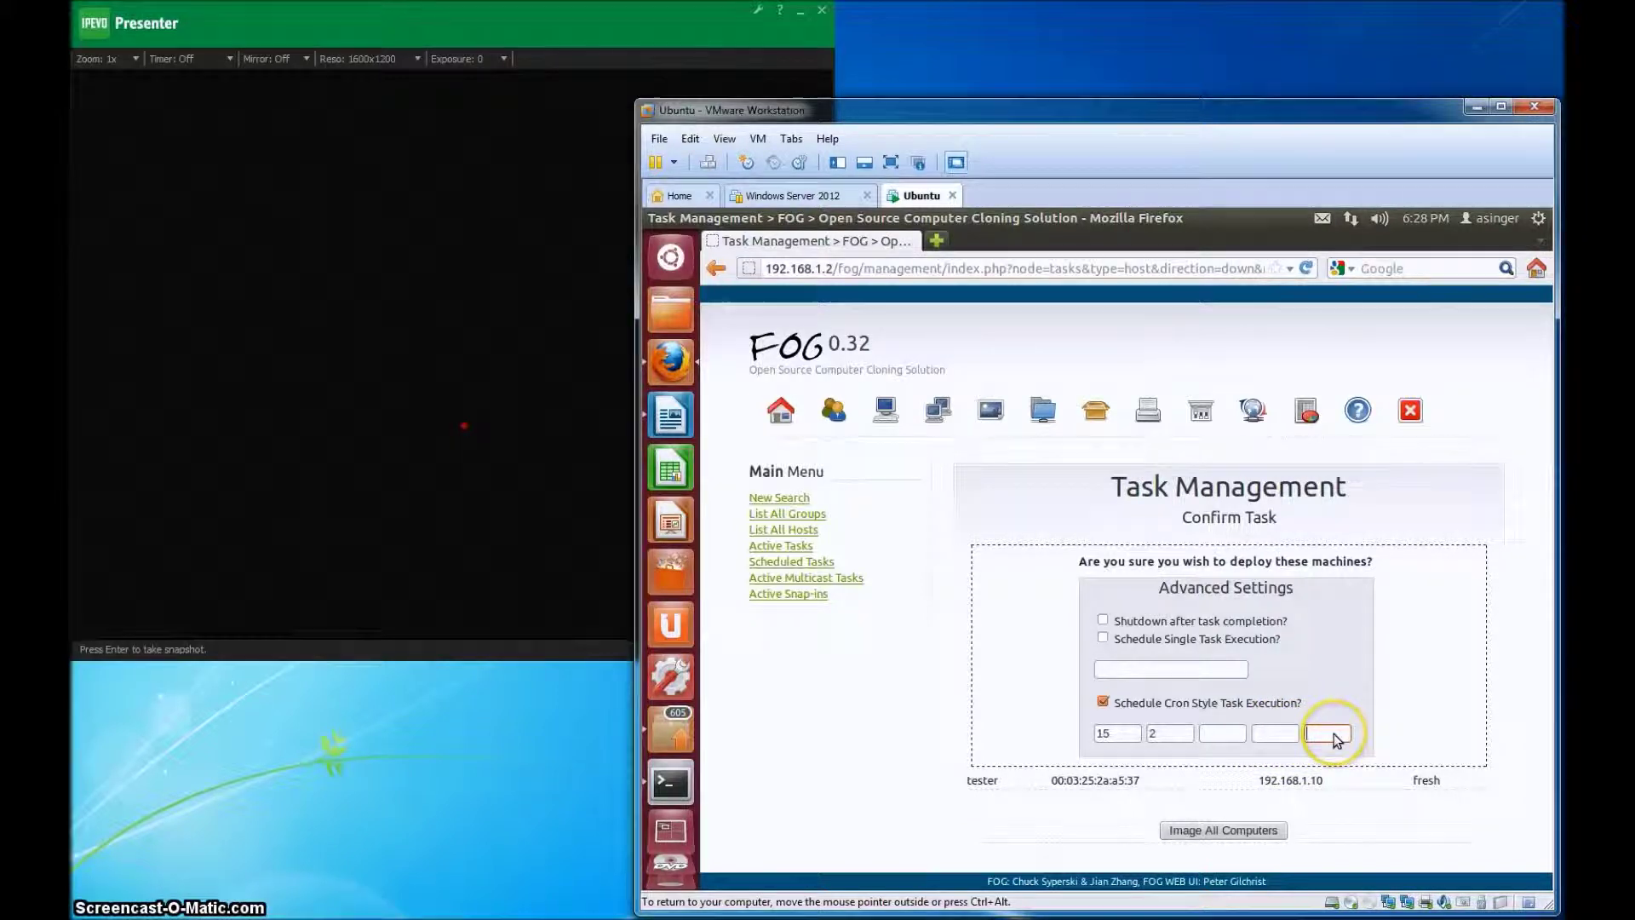
{"action": "type", "text": "7"}
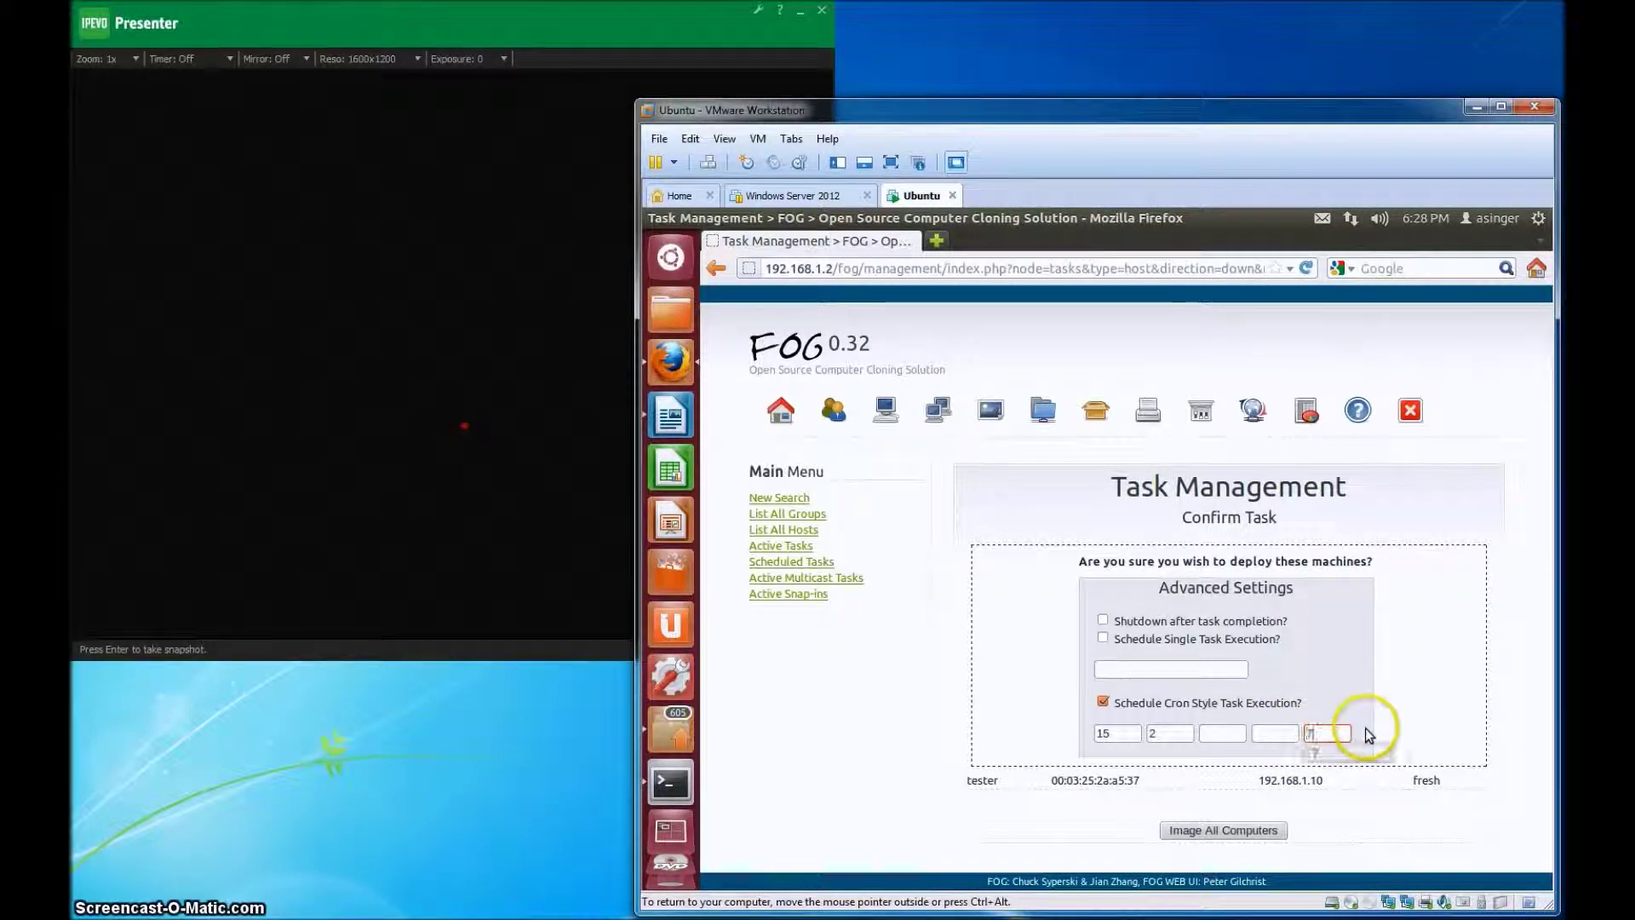
{"action": "left_click", "coordinate": [1278, 737]}
{"action": "type", "text": "*"}
{"action": "left_click", "coordinate": [1240, 735]}
{"action": "type", "text": "*"}
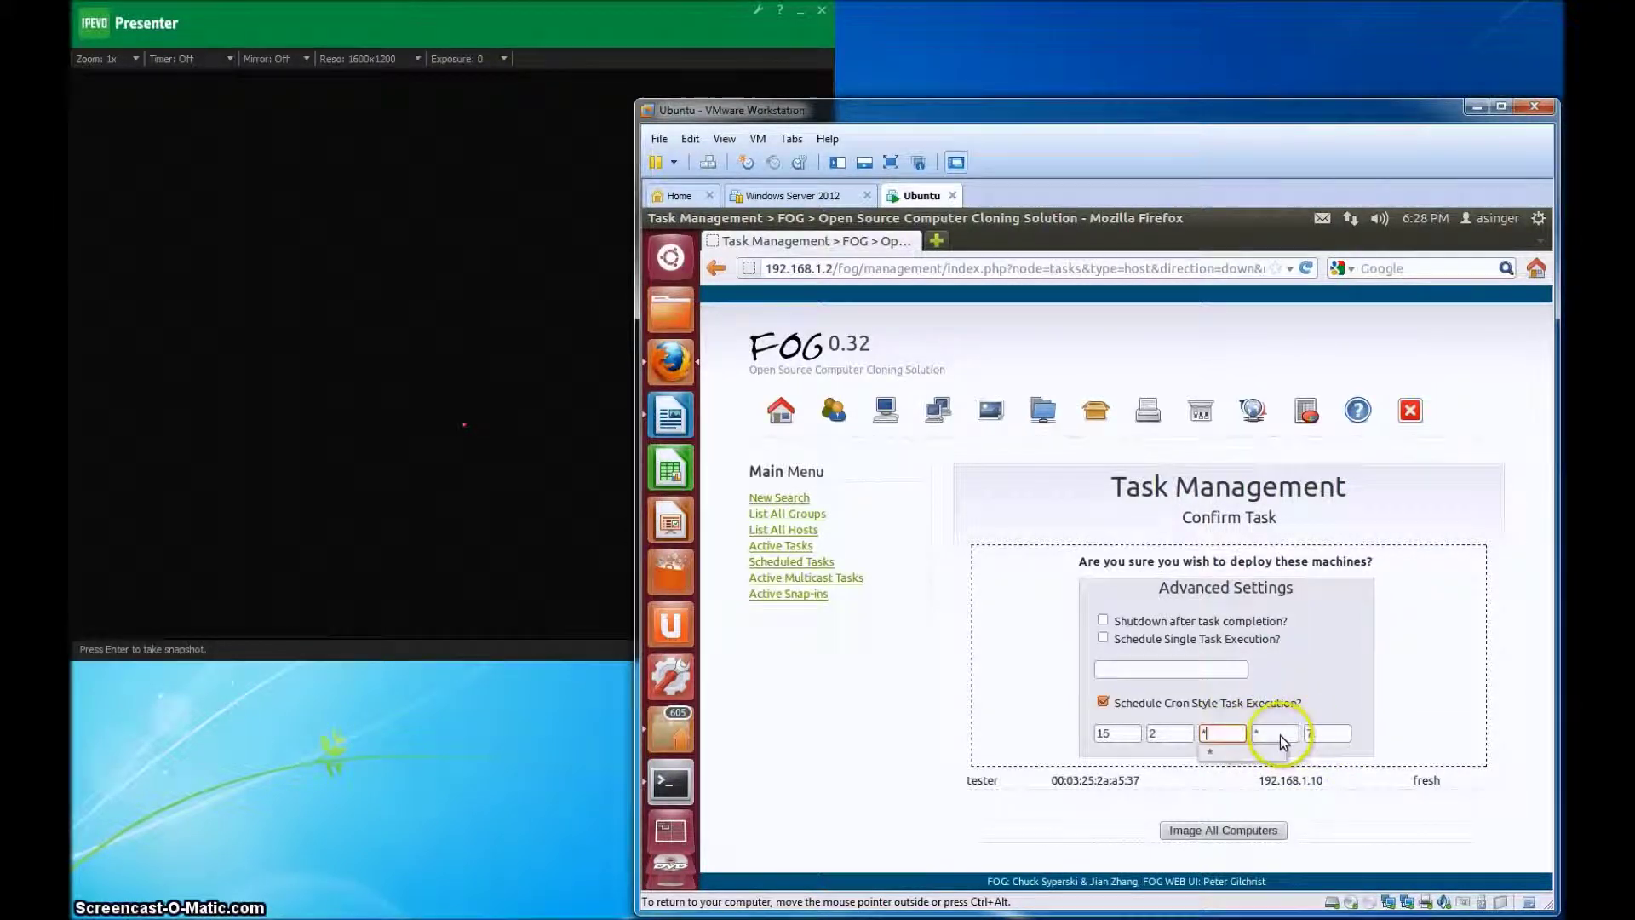
{"action": "left_click", "coordinate": [1346, 735]}
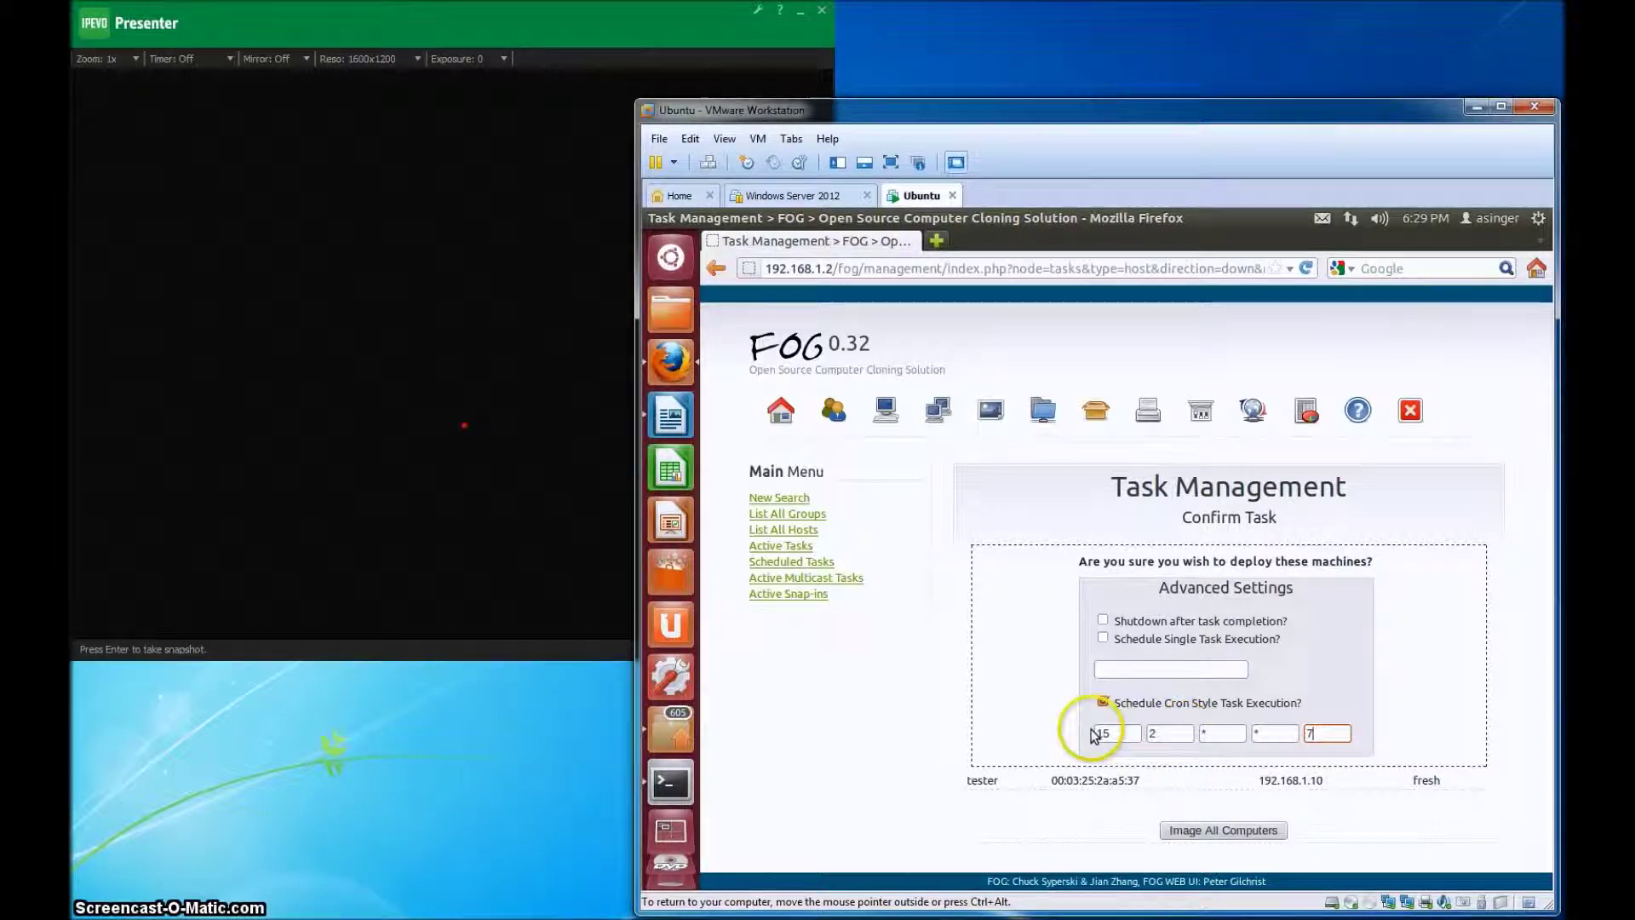
{"action": "left_click", "coordinate": [1321, 732]}
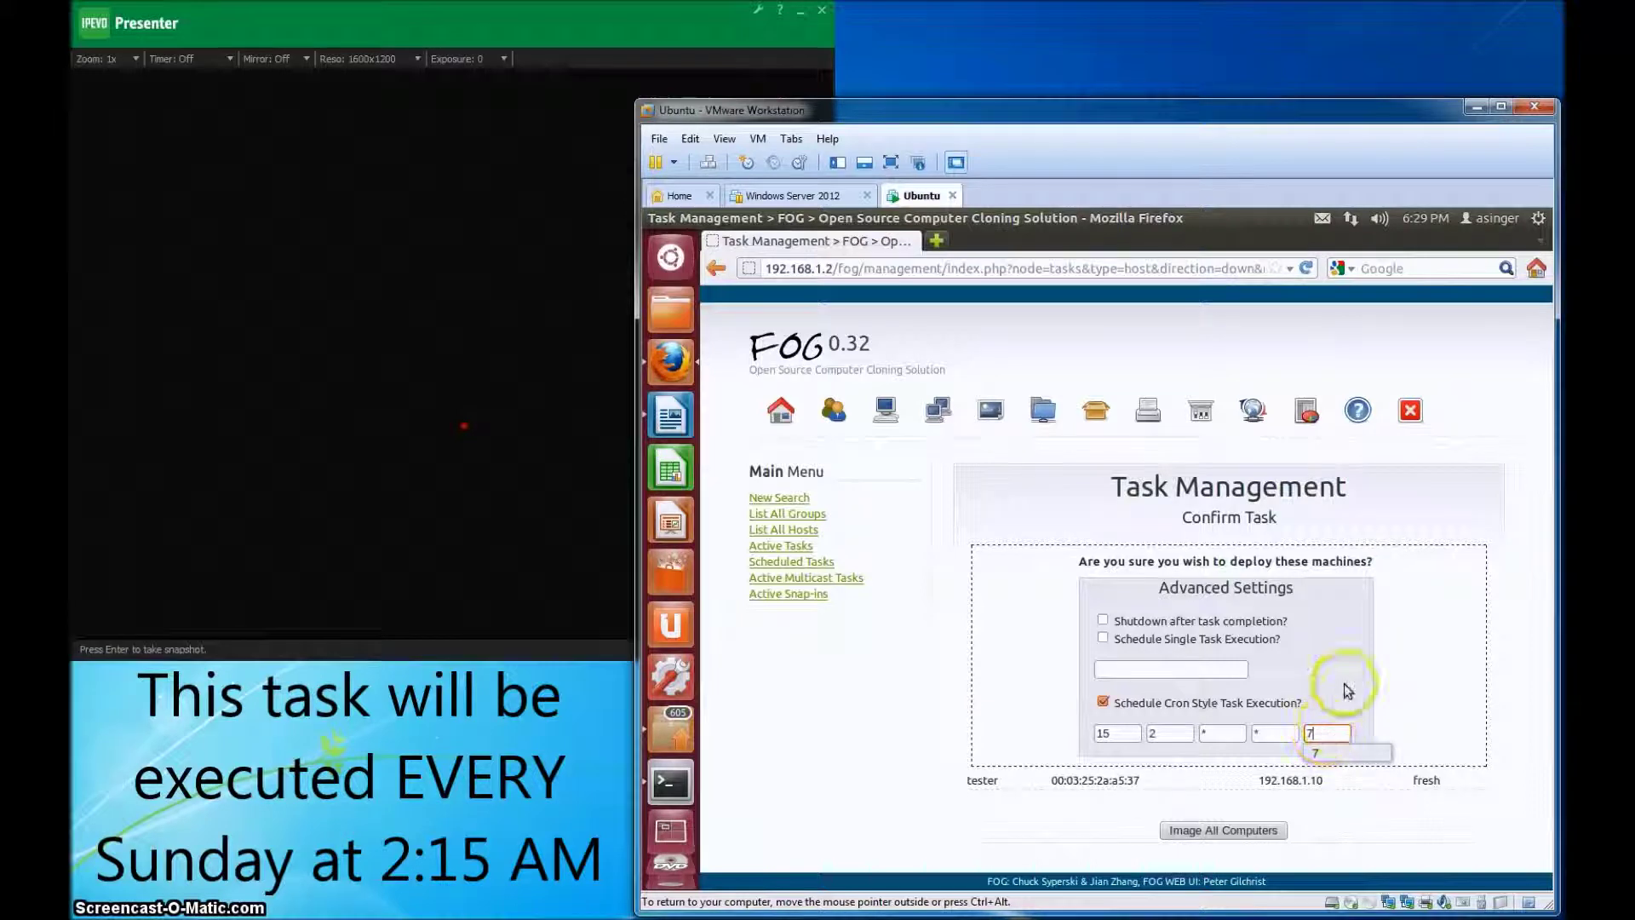
Submit the cron-scheduled deploy task and display the list of all scheduled tasks
{"action": "left_click", "coordinate": [1269, 832]}
{"action": "left_click", "coordinate": [1269, 831]}
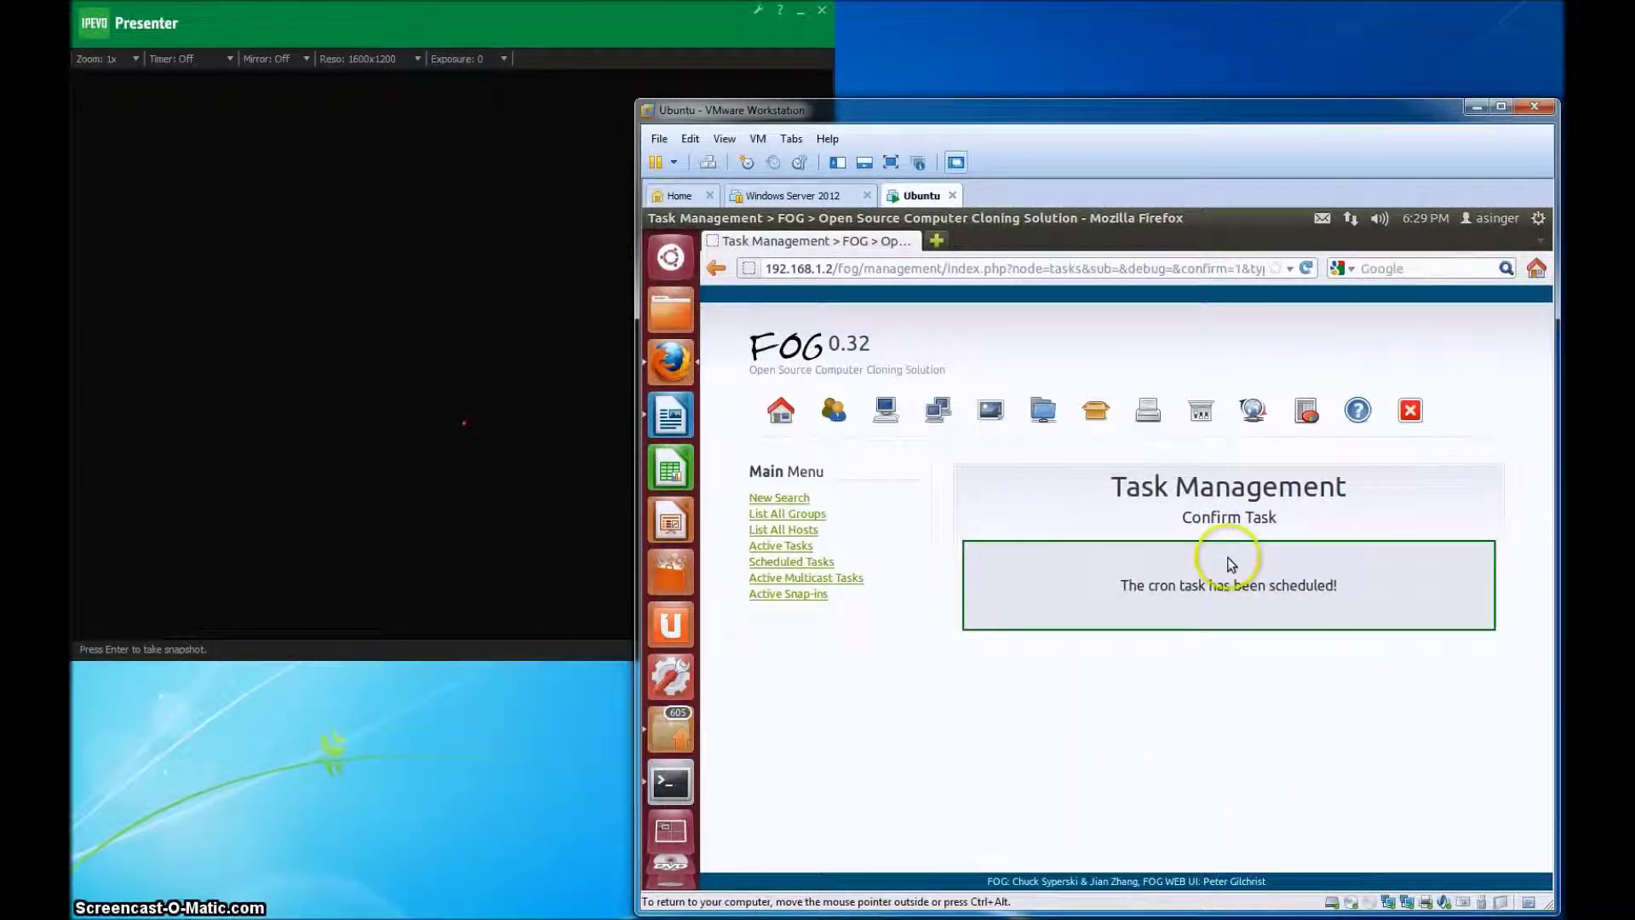
{"action": "left_click", "coordinate": [832, 566]}
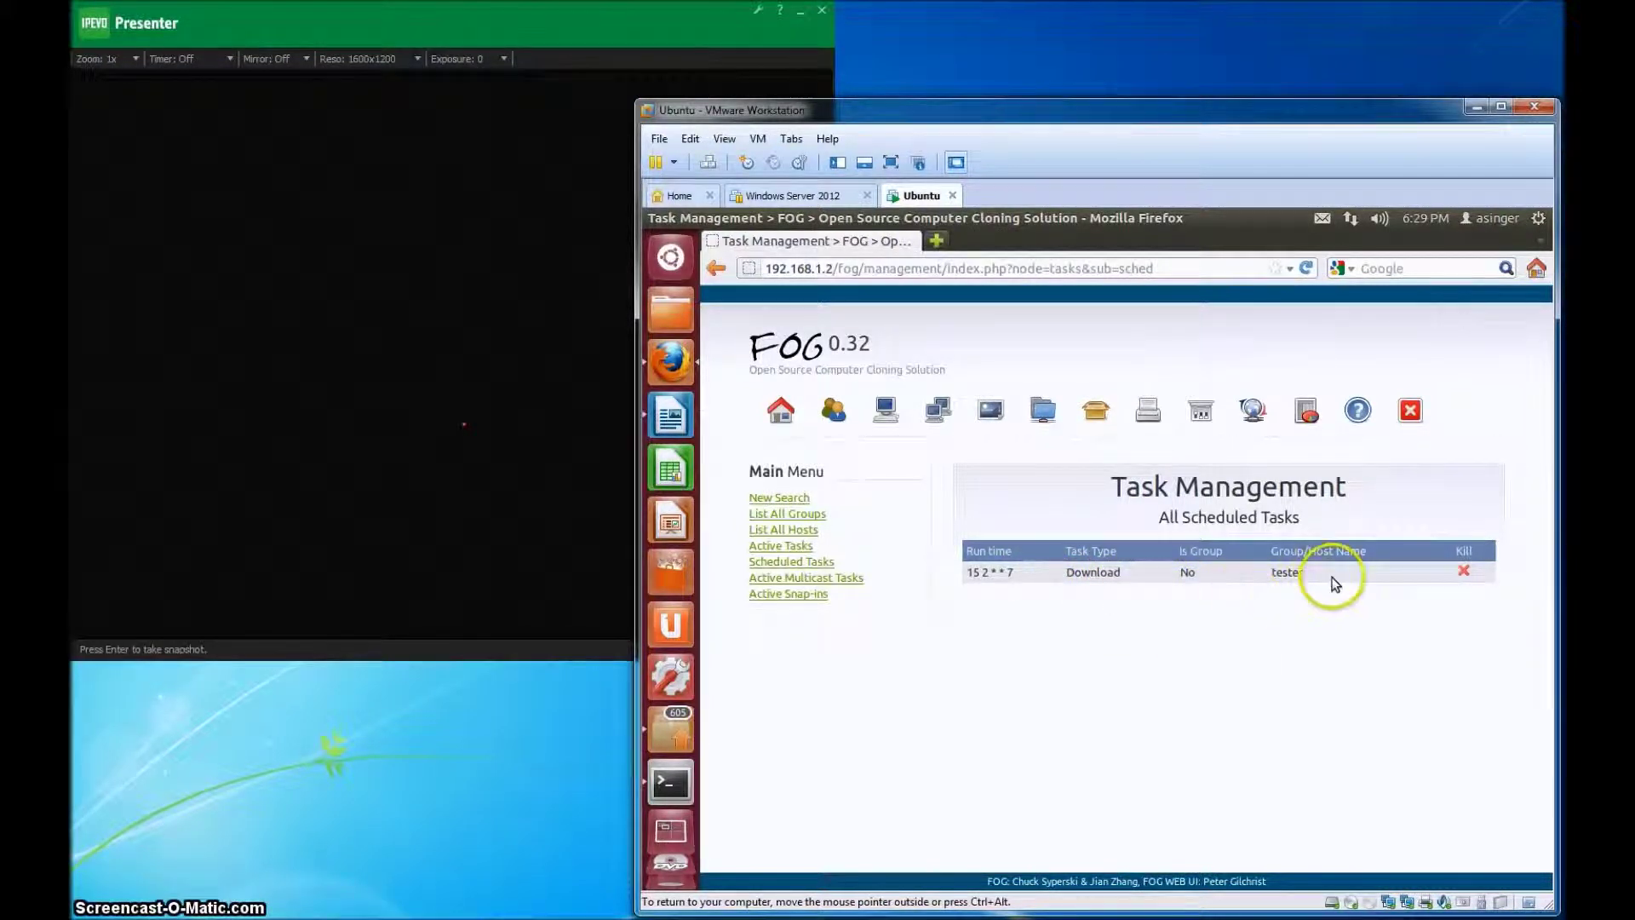
Create an immediate deploy task for the host tester without any scheduling options, and return to the Ubuntu virtual machine
{"action": "left_click", "coordinate": [803, 532]}
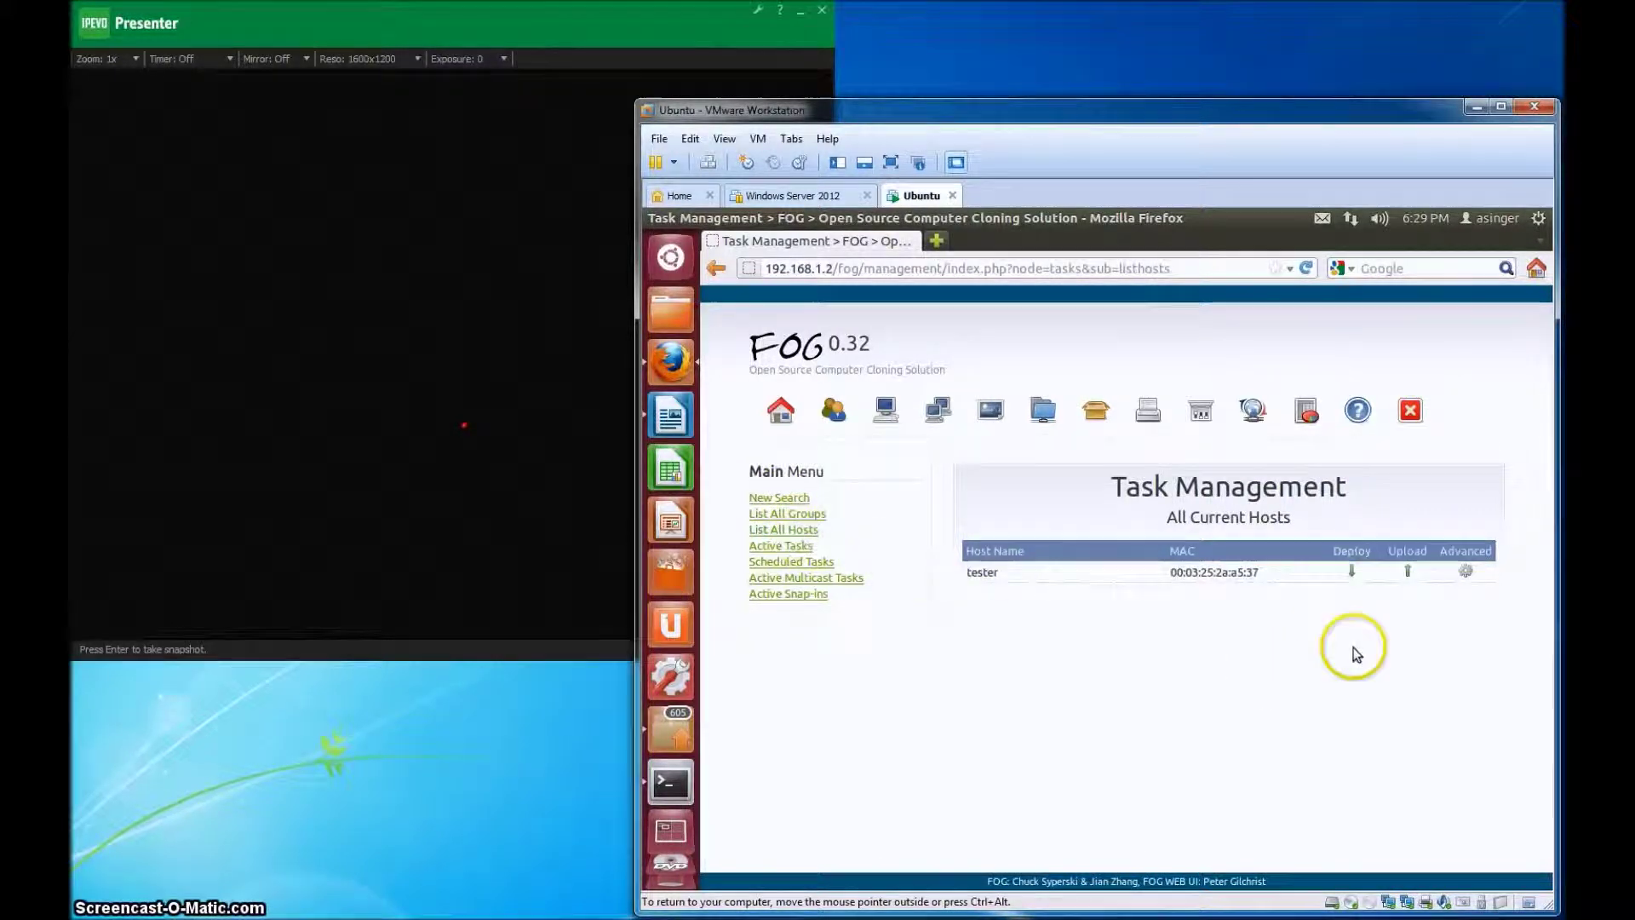
{"action": "left_click", "coordinate": [1352, 572]}
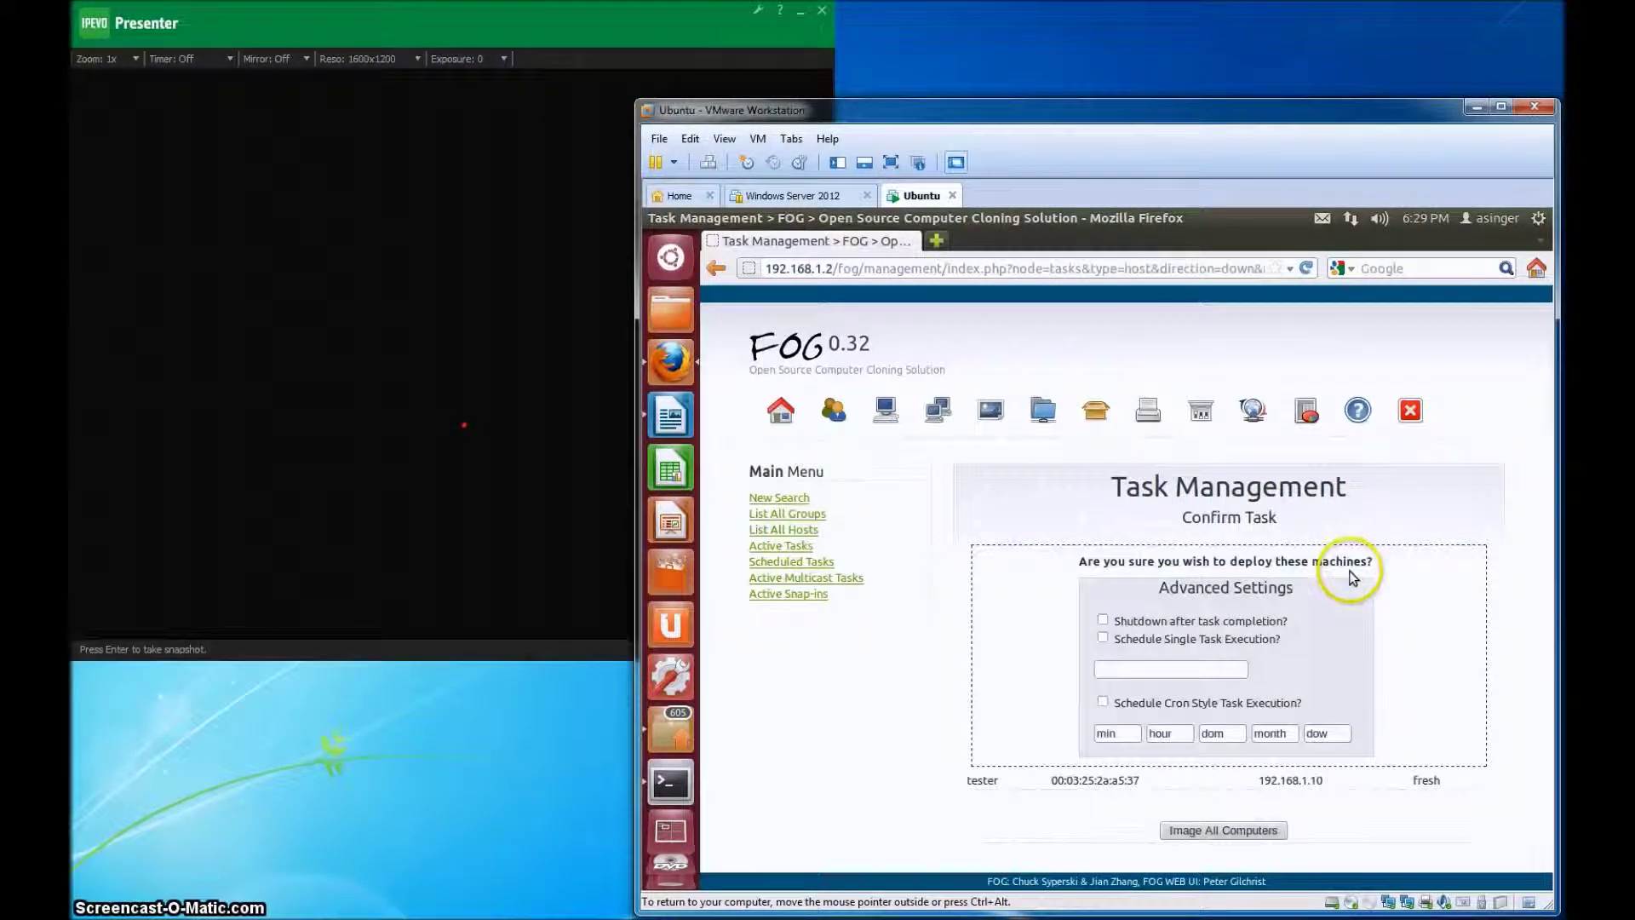
{"action": "left_click", "coordinate": [1225, 832]}
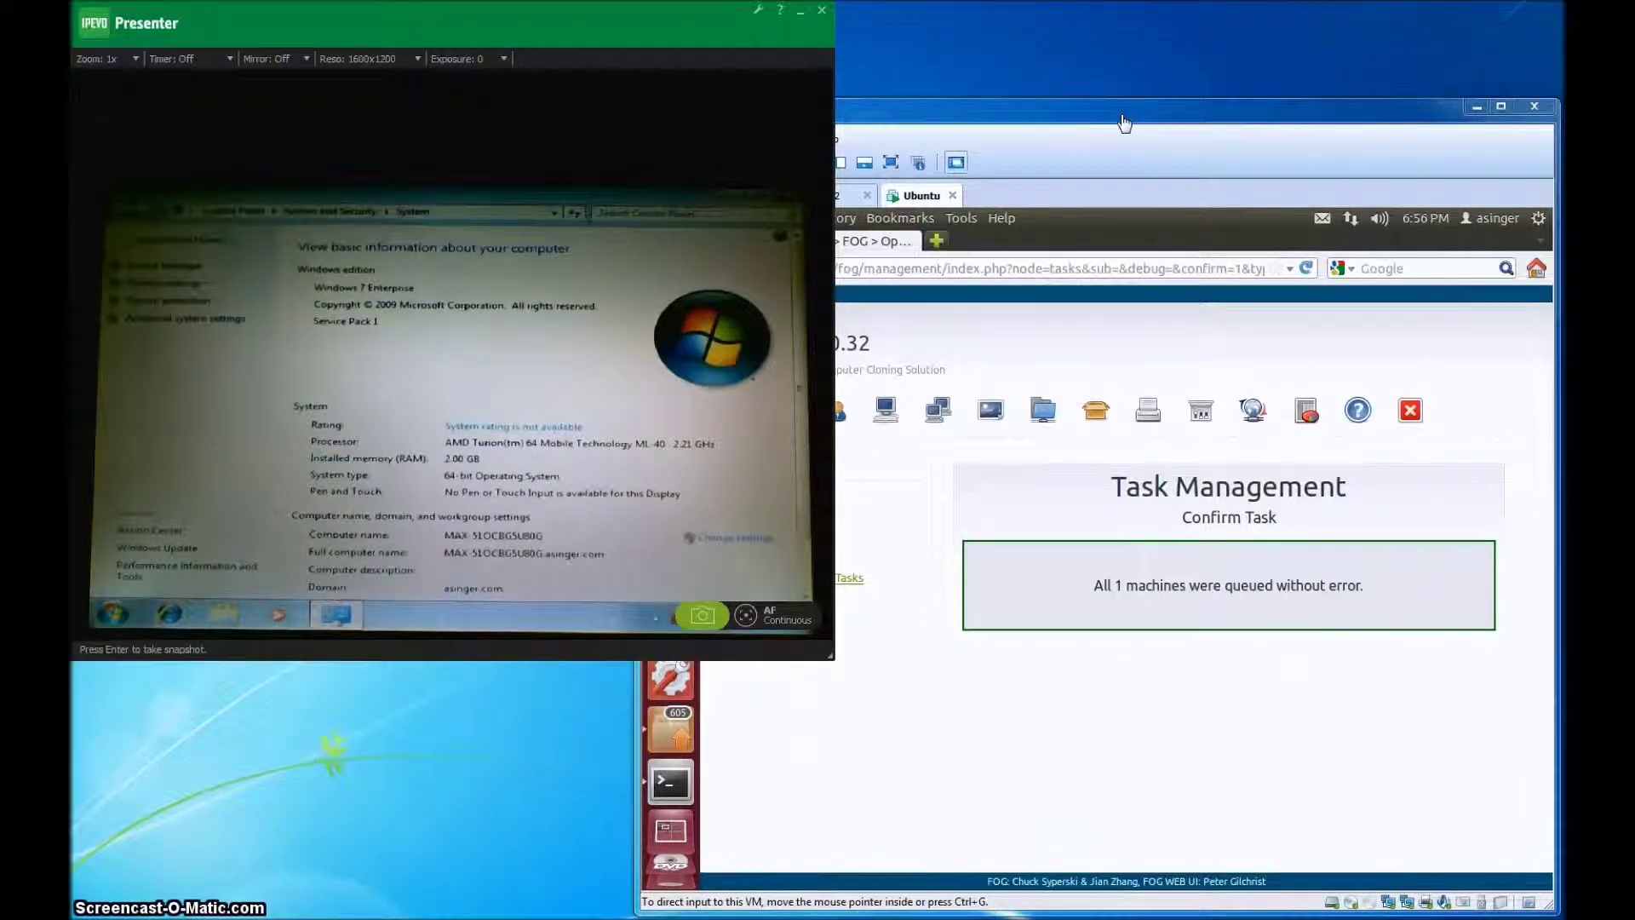
{"action": "left_click", "coordinate": [744, 432]}
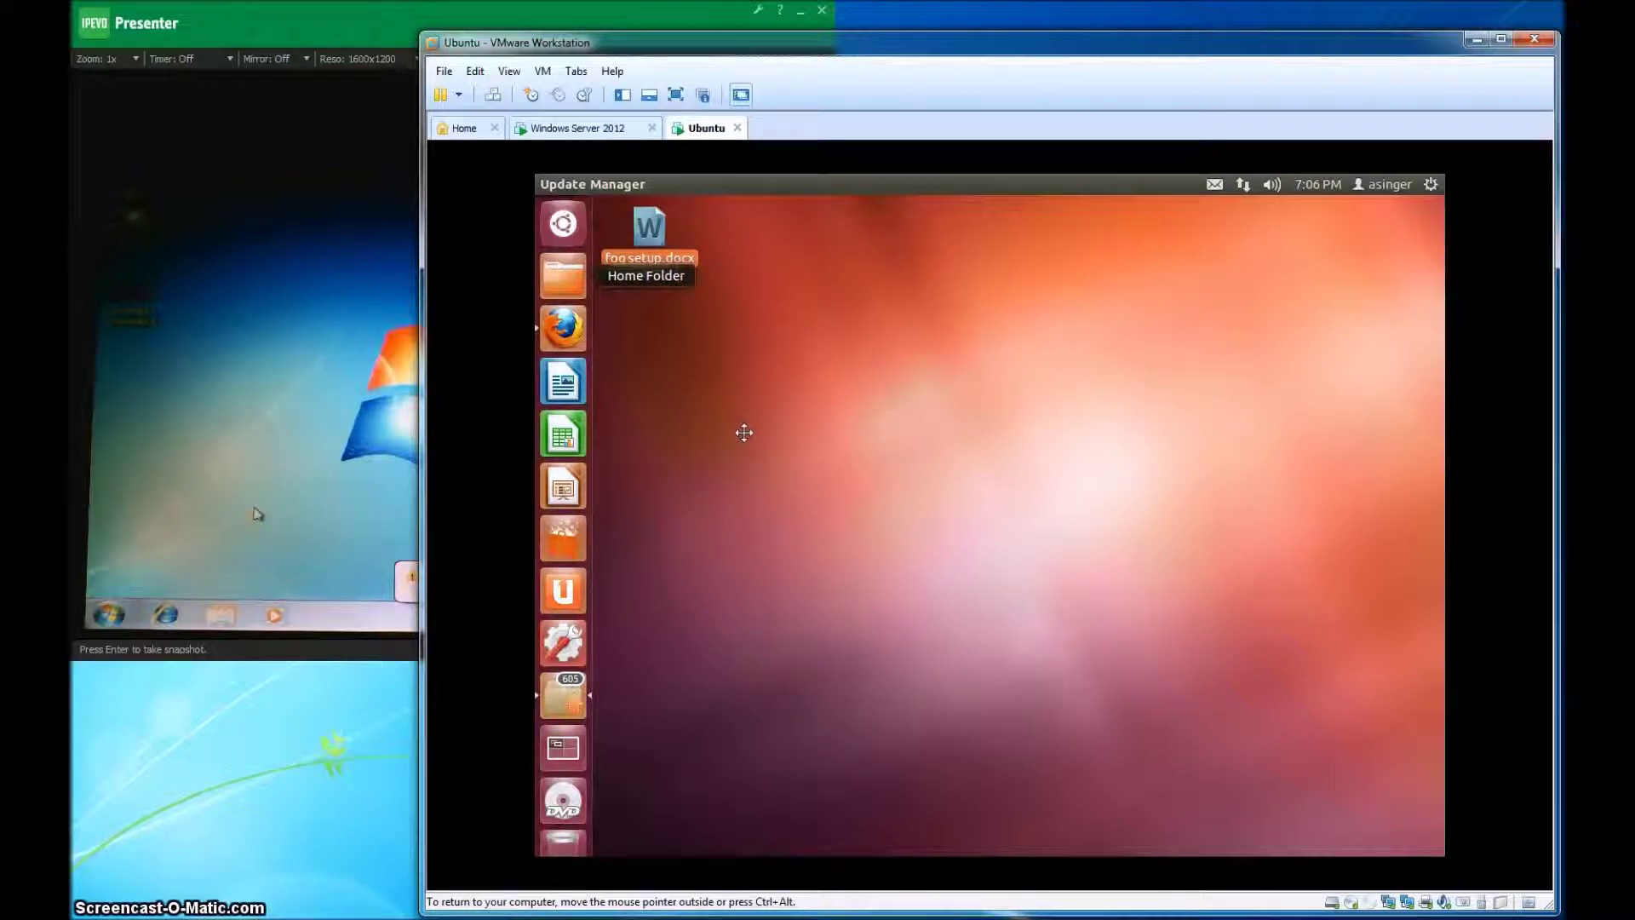
Open a terminal on the Ubuntu desktop and start a root shell with sudo -s, entering the account password
{"action": "key", "text": "Up"}
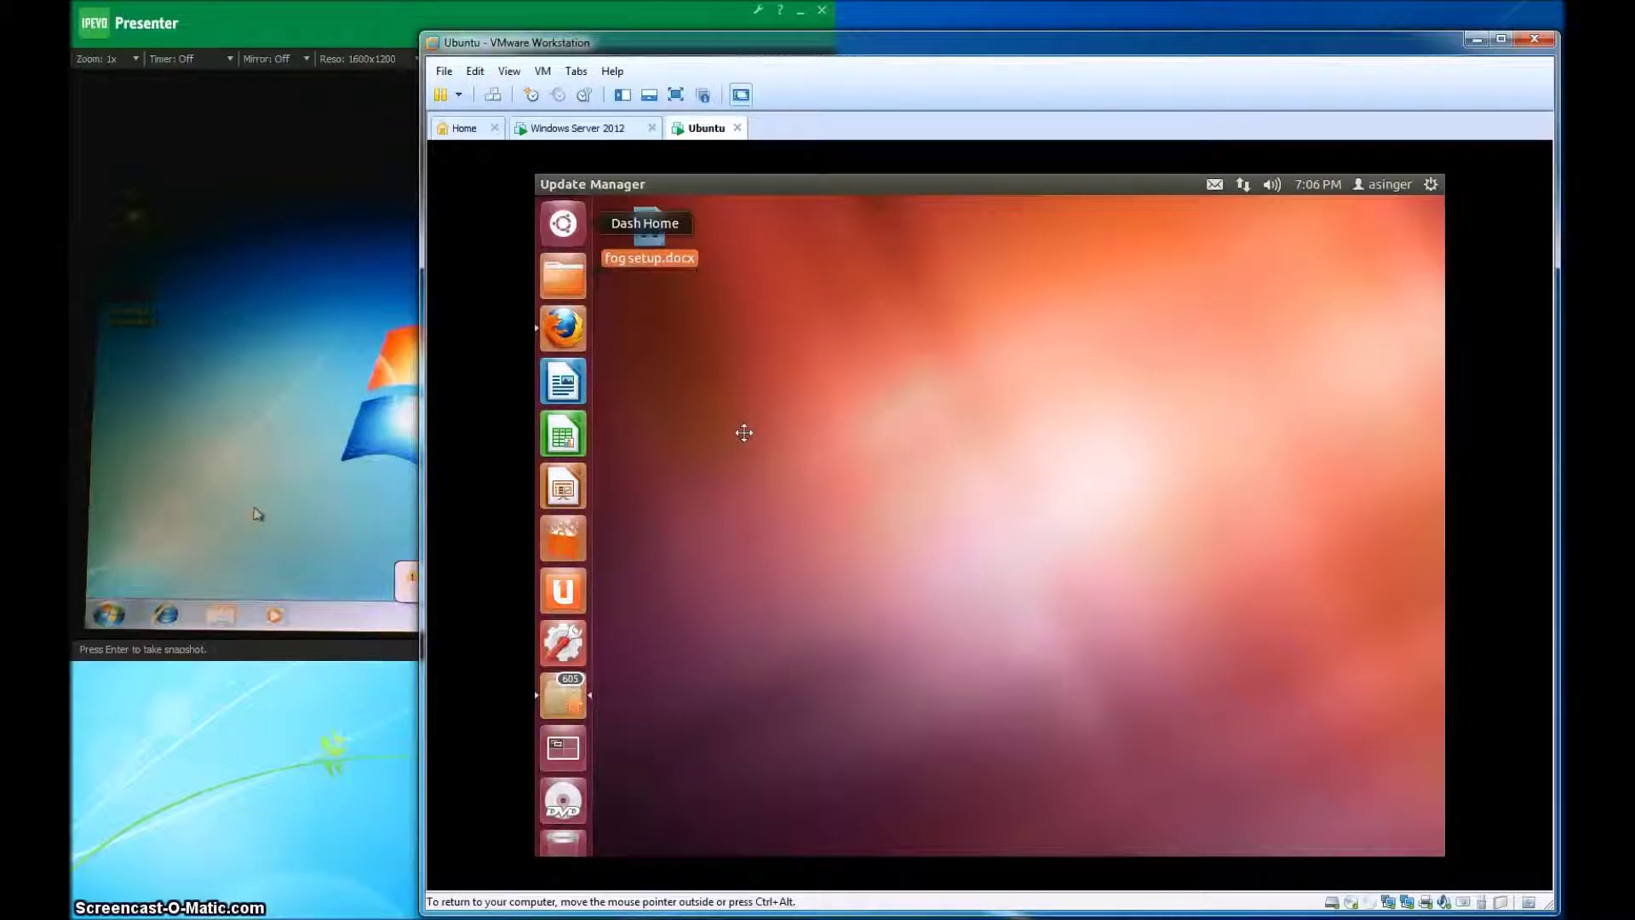
{"action": "key", "text": "Return"}
{"action": "key", "text": "Escape"}
{"action": "left_click", "coordinate": [569, 236]}
{"action": "left_click", "coordinate": [689, 311]}
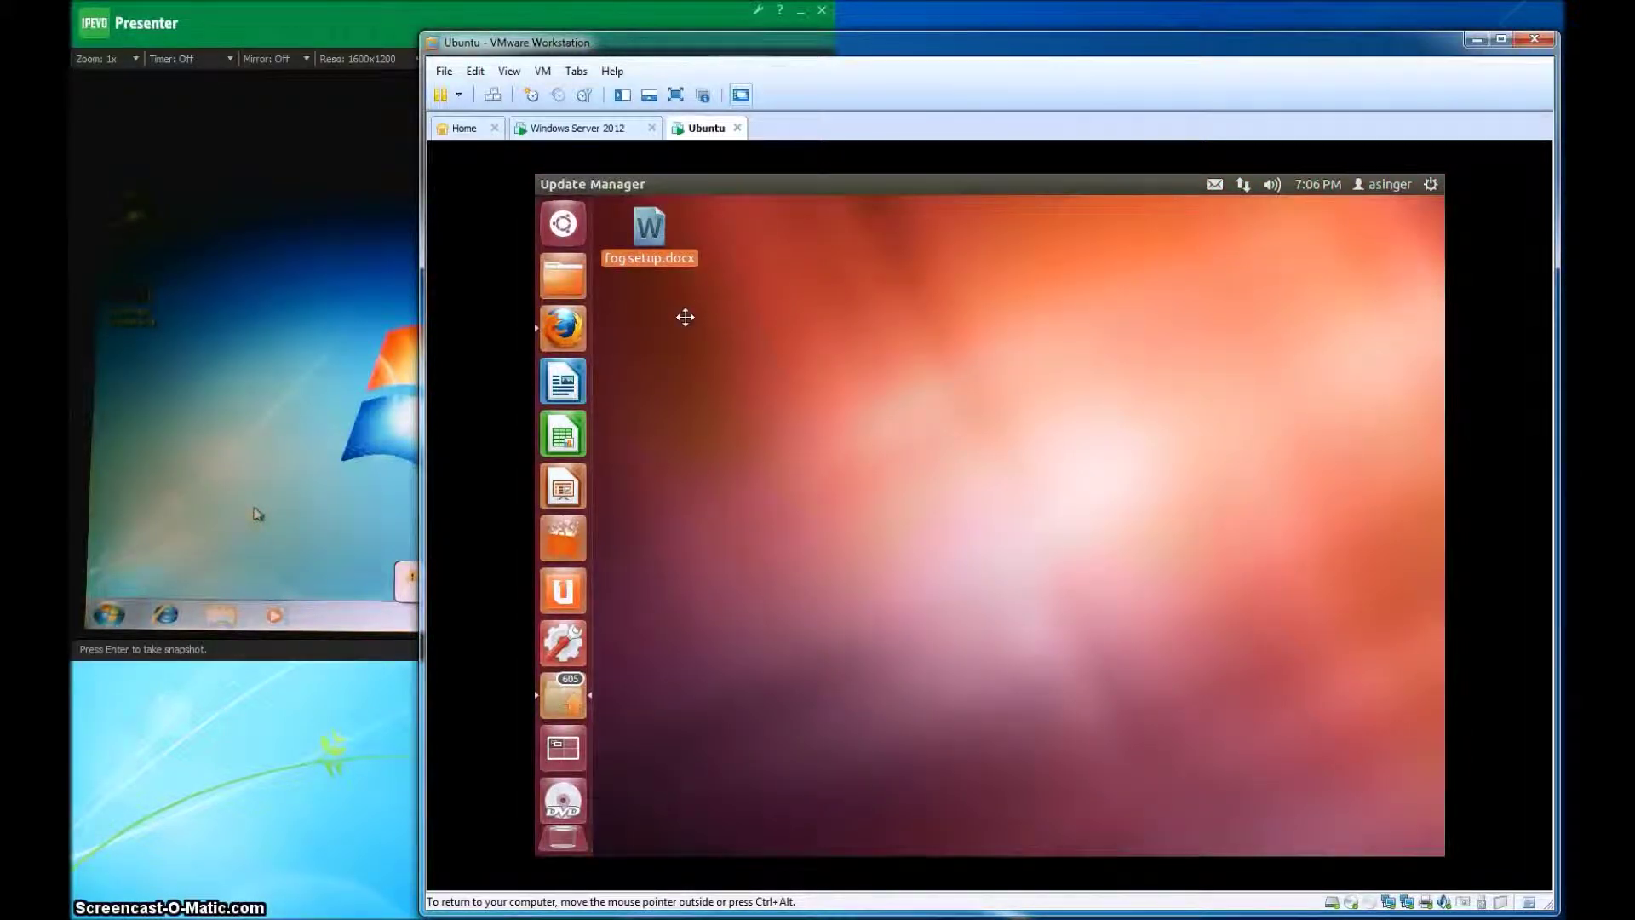
{"action": "type", "text": "sudo -s"}
{"action": "key", "text": "Return"}
{"action": "key", "text": "Return"}
Remove the clamav package with apt-get and confirm the removal with y
{"action": "type", "text": "apt-get"}
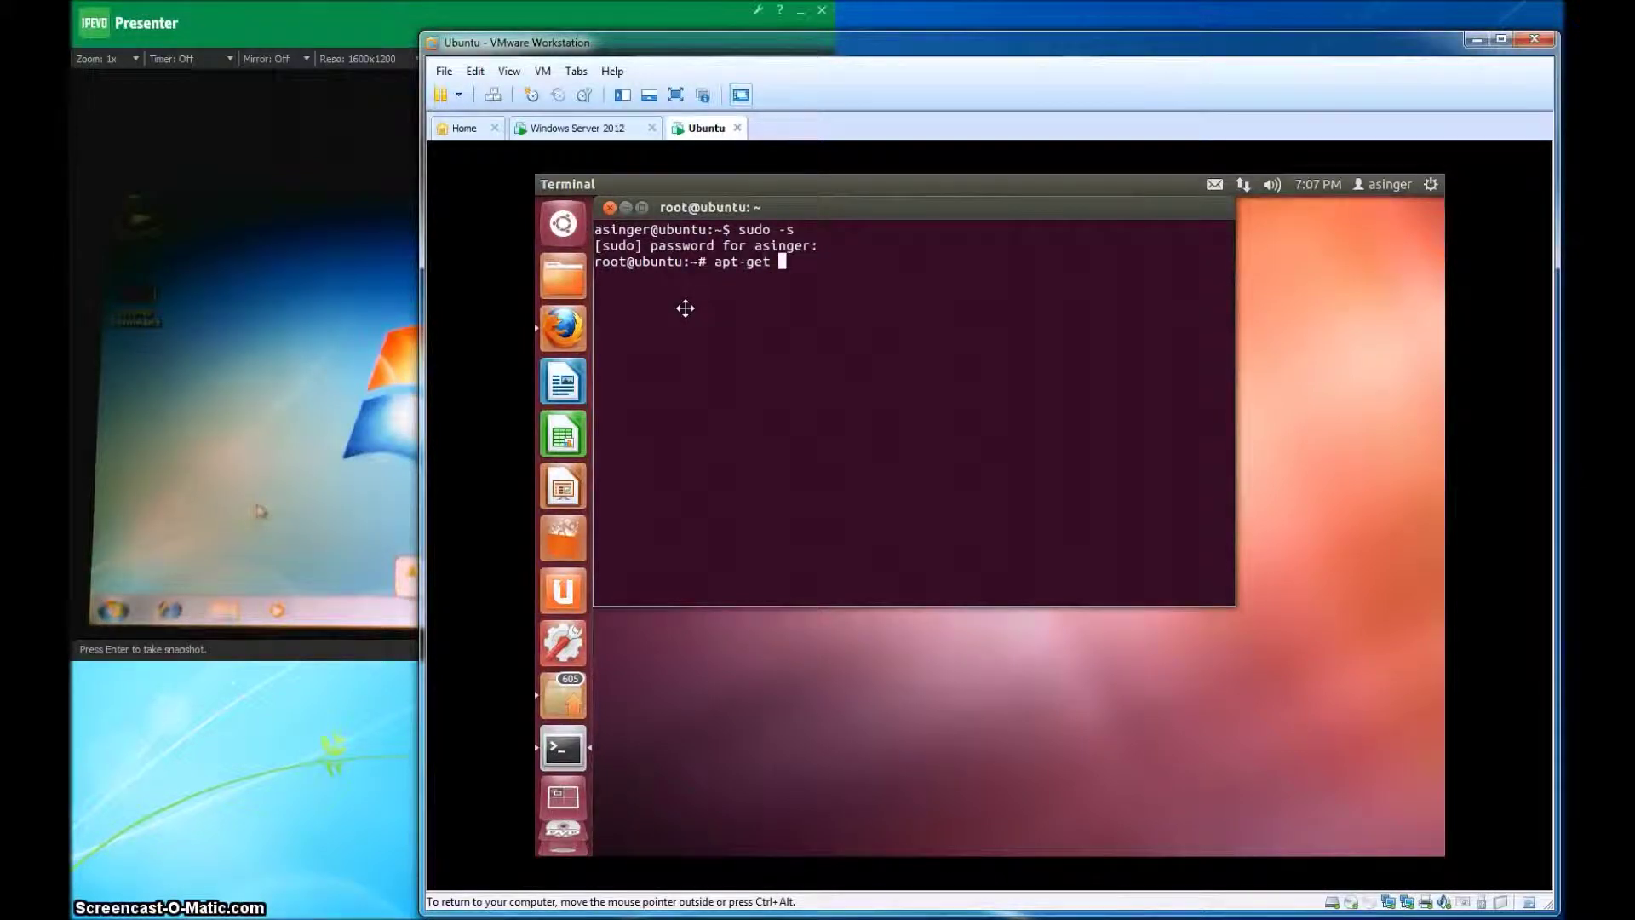
{"action": "type", "text": " remove clamav"}
{"action": "key", "text": "Return"}
{"action": "type", "text": "y"}
{"action": "key", "text": "Return"}
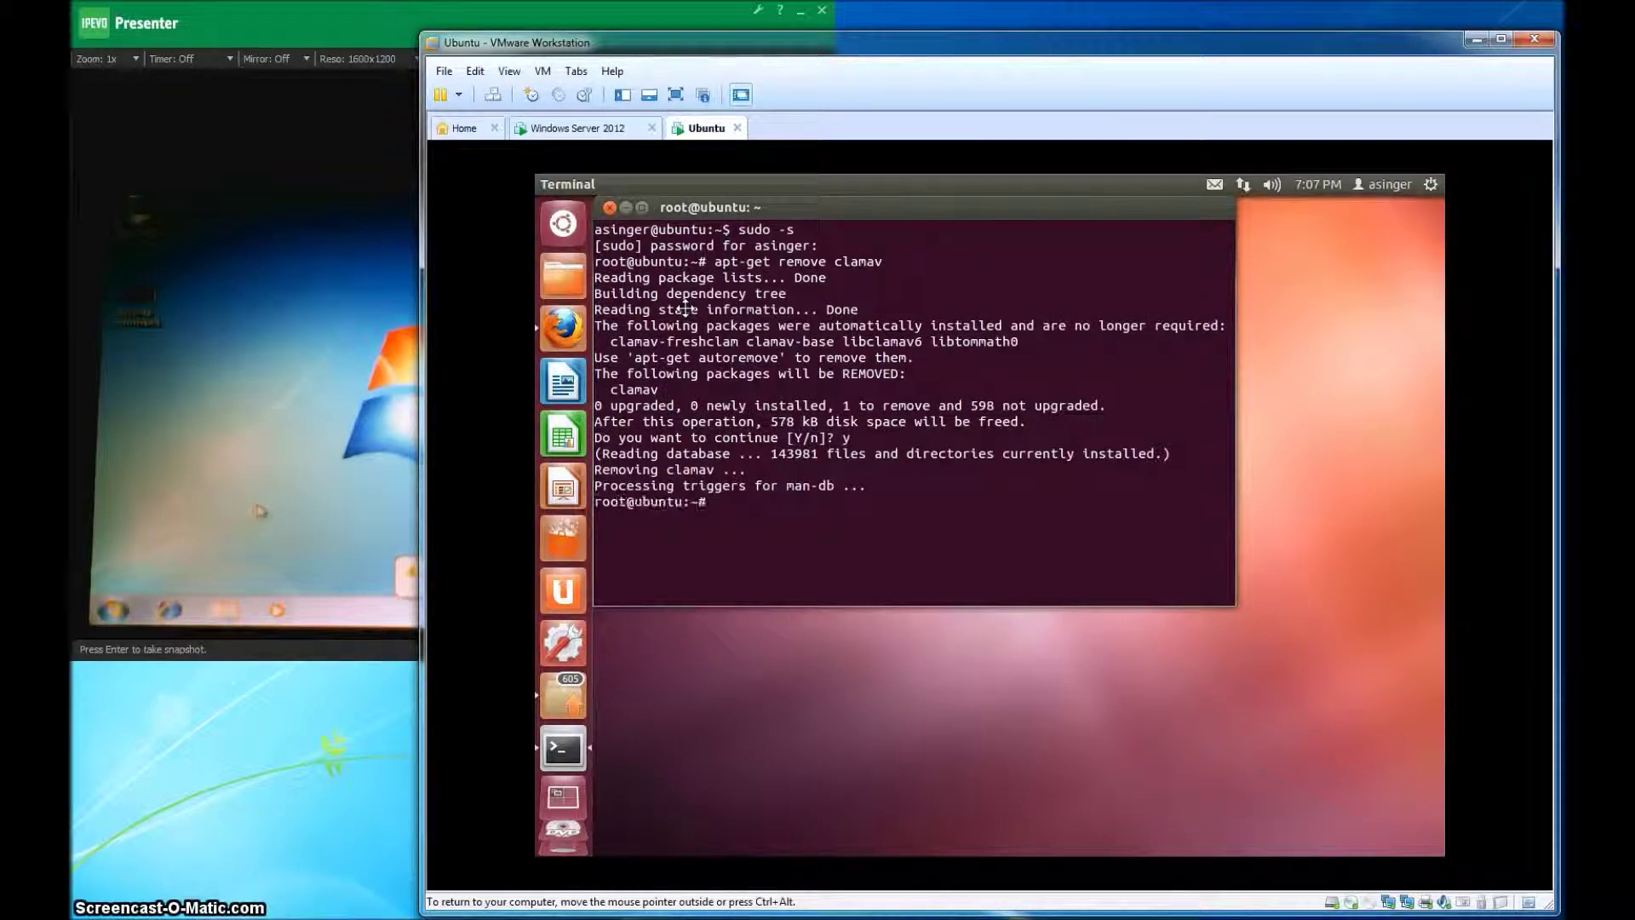
Try to add the ClamAV package repository ppa:ubuntu-clamav/ppa with add-apt-repository
{"action": "type", "text": "add-apt"}
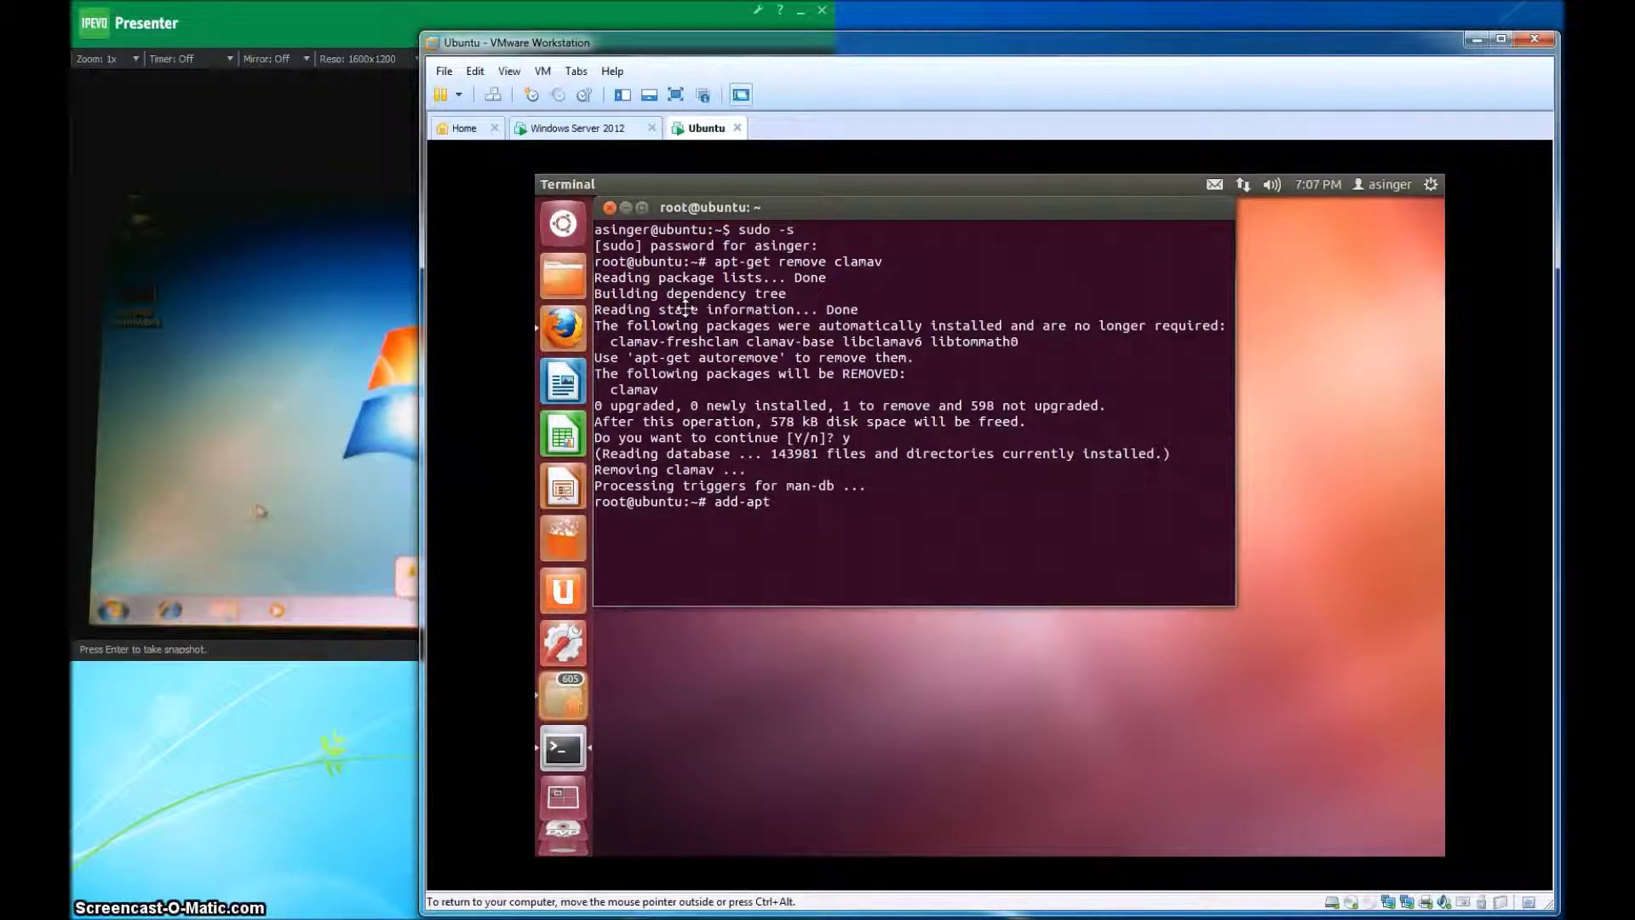
{"action": "type", "text": "-repository ppa:ubuntu-clamav/ppa"}
{"action": "key", "text": "Return"}
{"action": "key", "text": "Return"}
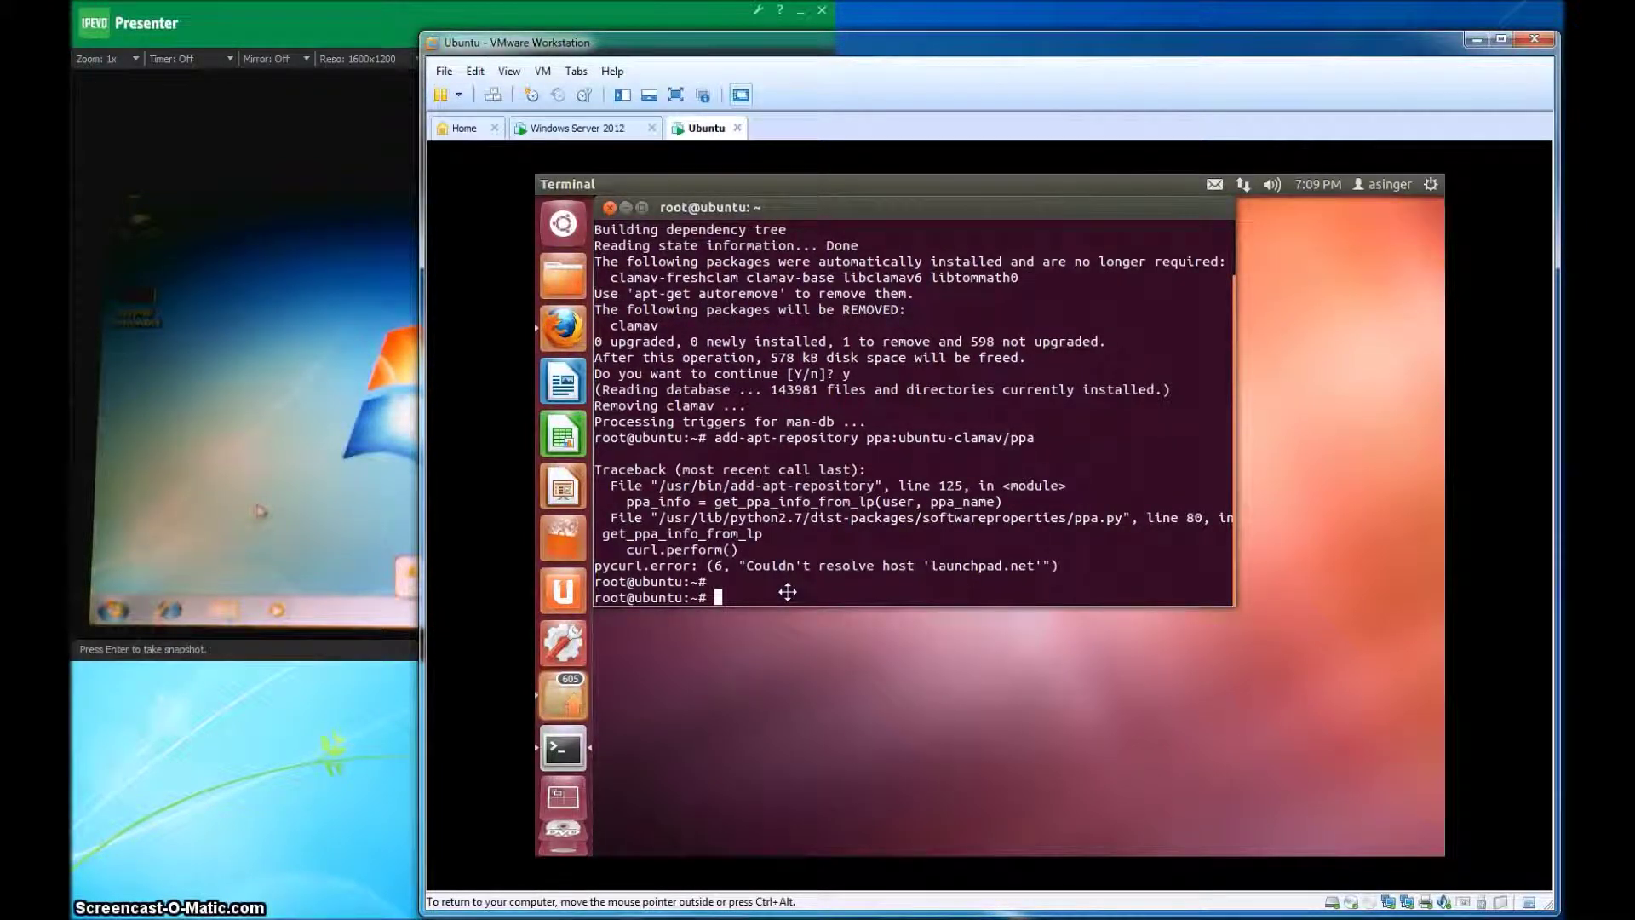
Install the clamav package with apt-get, accepting installation without verification
{"action": "type", "text": "apt-get install clam"}
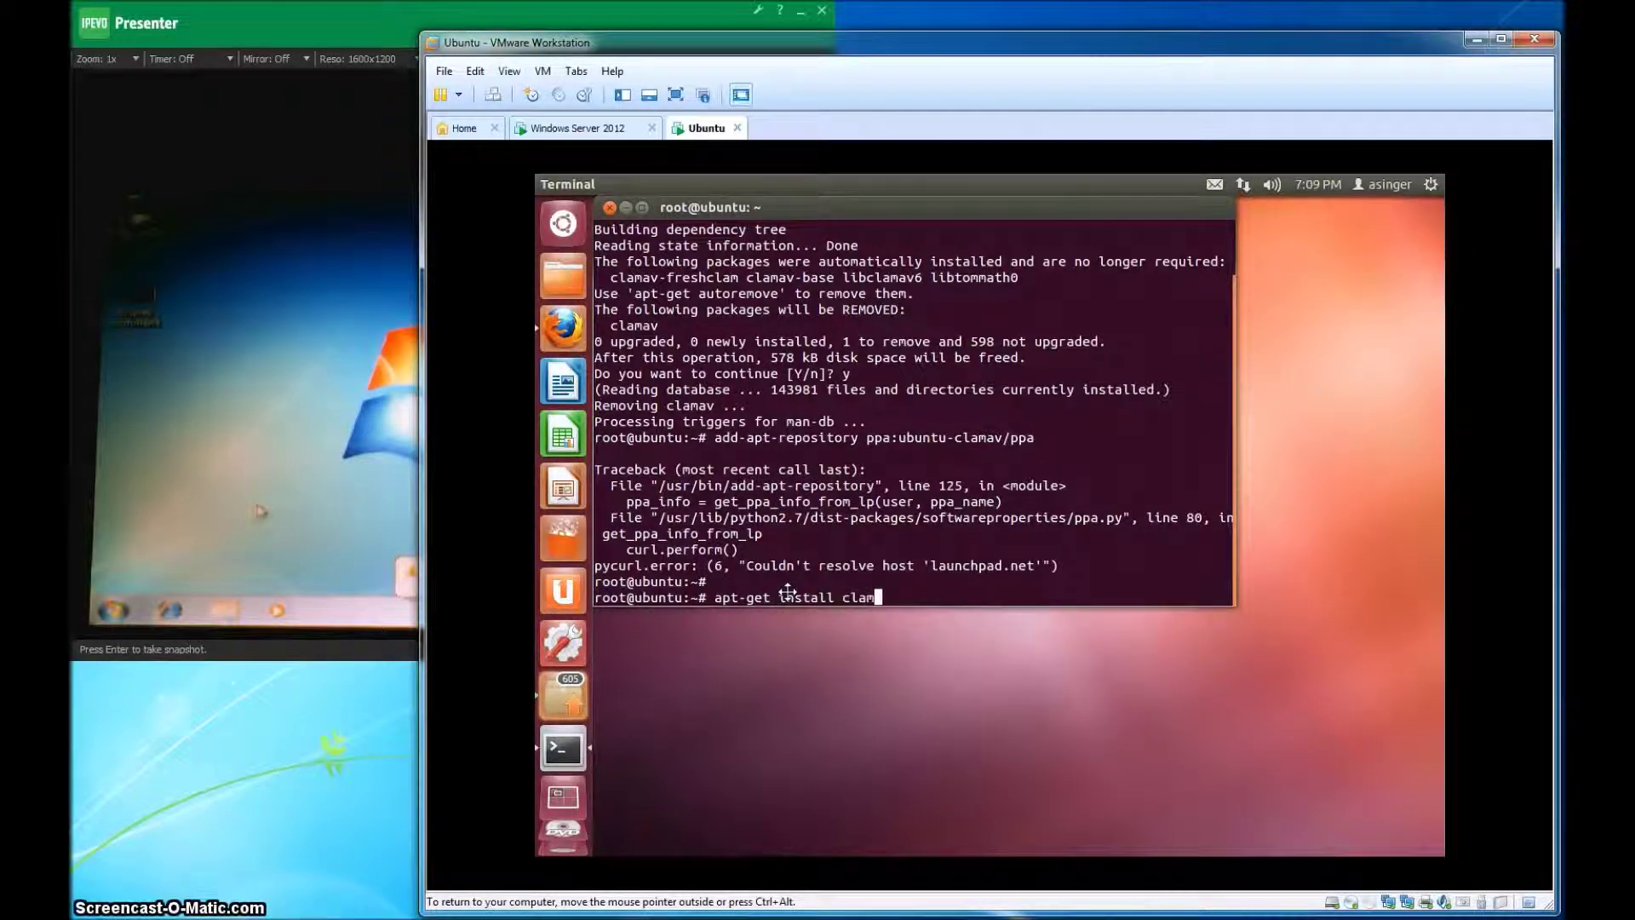
{"action": "type", "text": "av"}
{"action": "key", "text": "Return"}
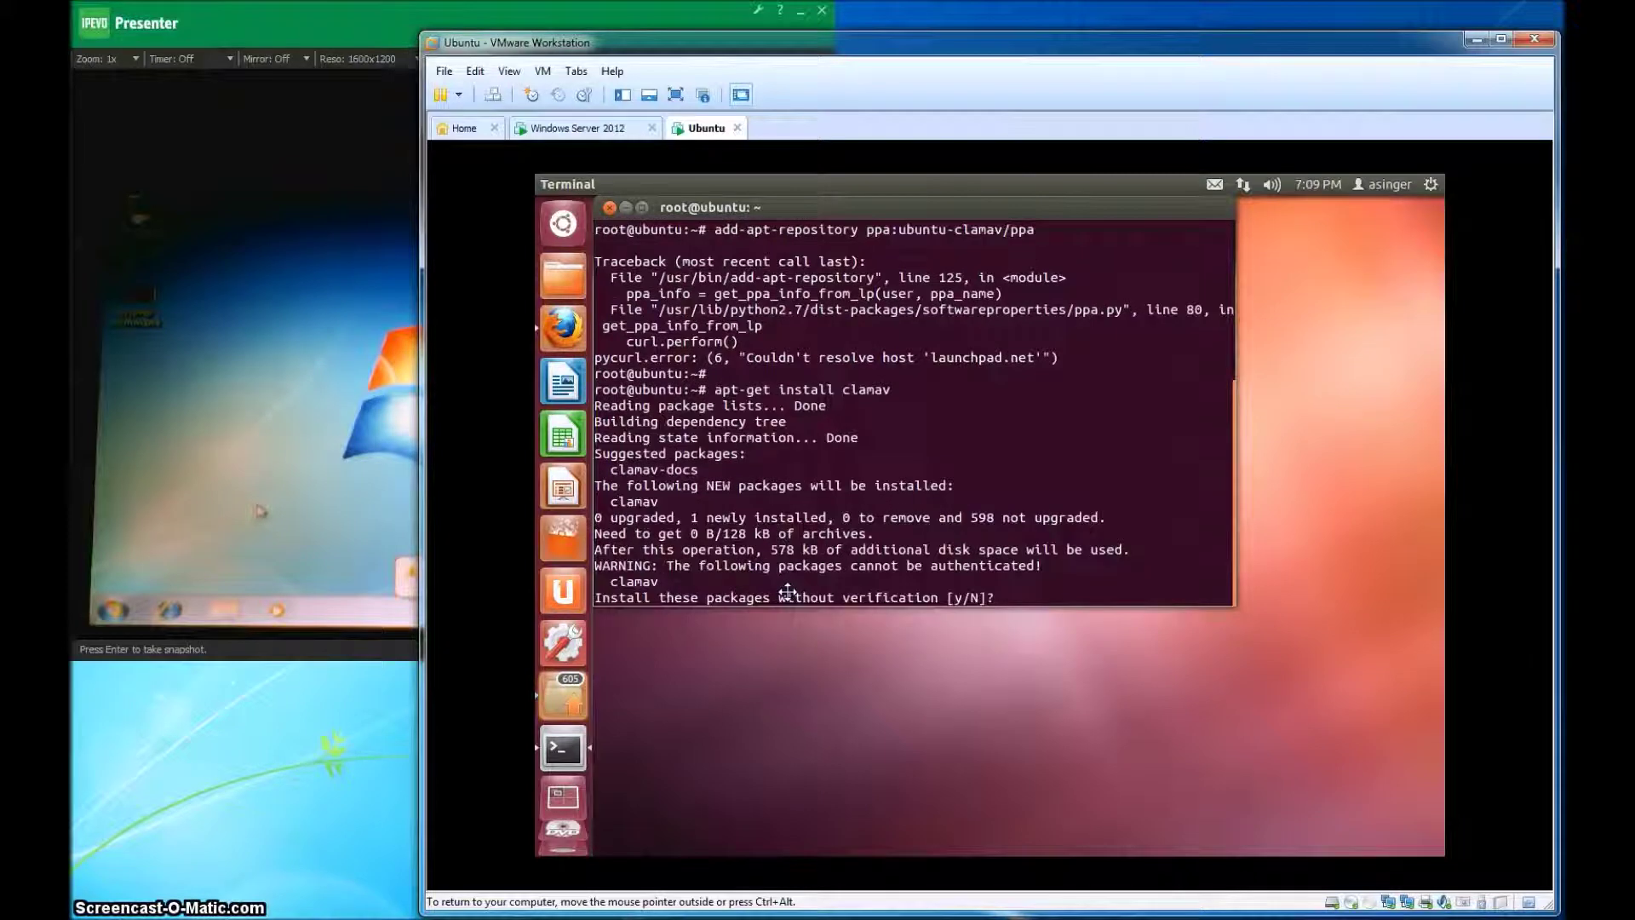
{"action": "type", "text": "y"}
{"action": "key", "text": "Return"}
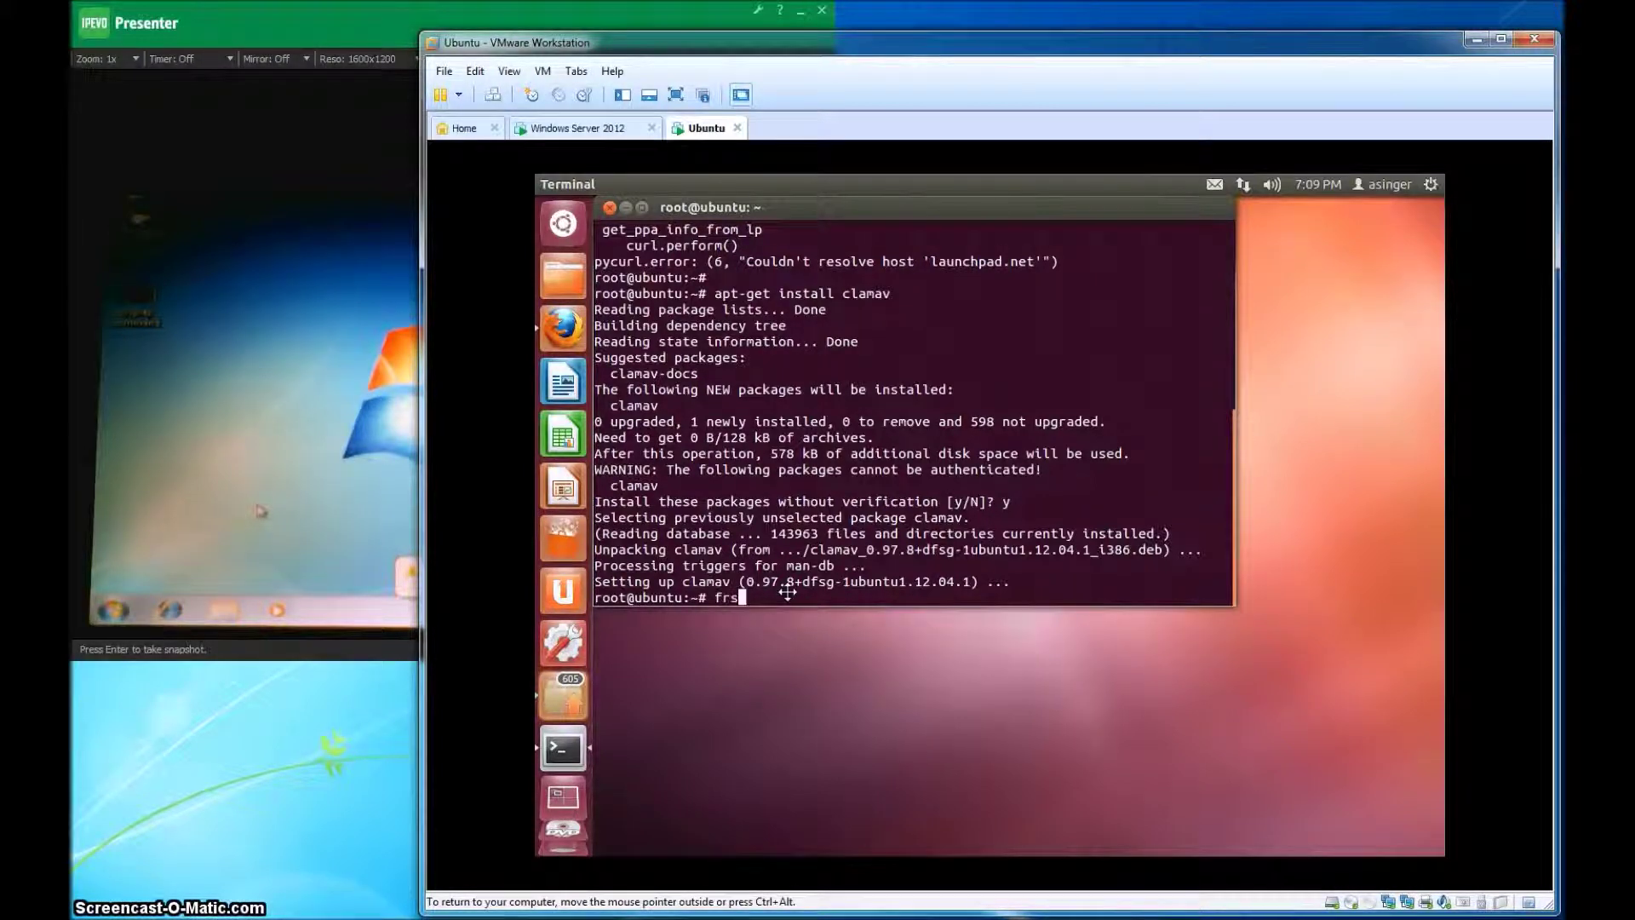
Run freshclam to try to update the ClamAV virus definitions
{"action": "type", "text": "s"}
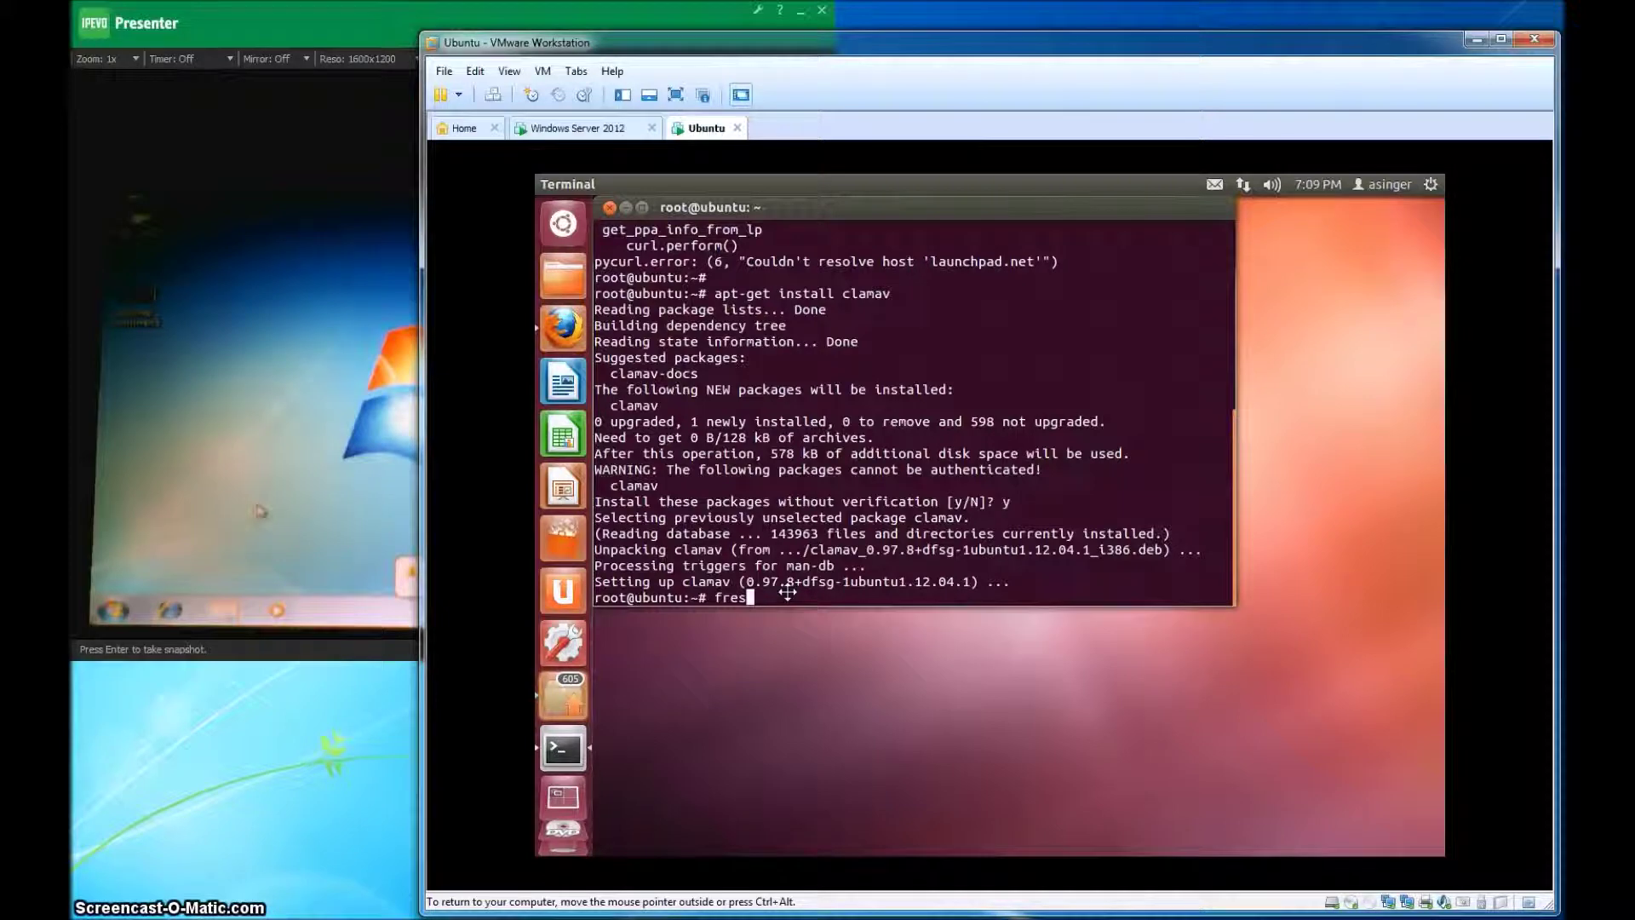
{"action": "key", "text": "BackSpace"}
{"action": "key", "text": "BackSpace"}
{"action": "key", "text": "BackSpace"}
{"action": "type", "text": "clam"}
{"action": "key", "text": "Return"}
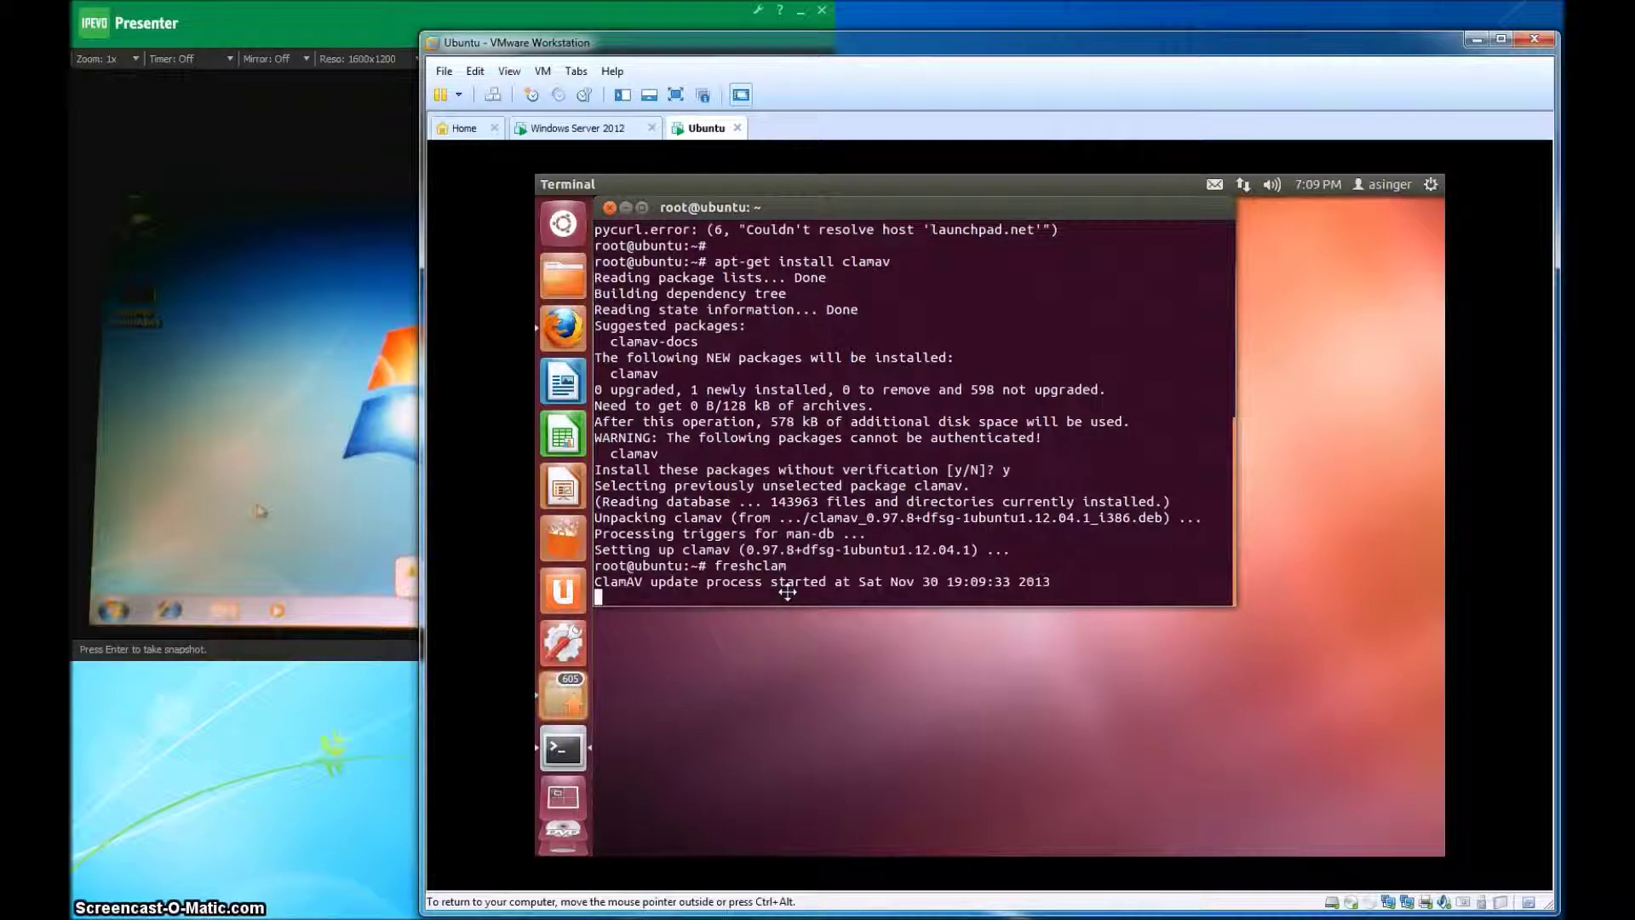
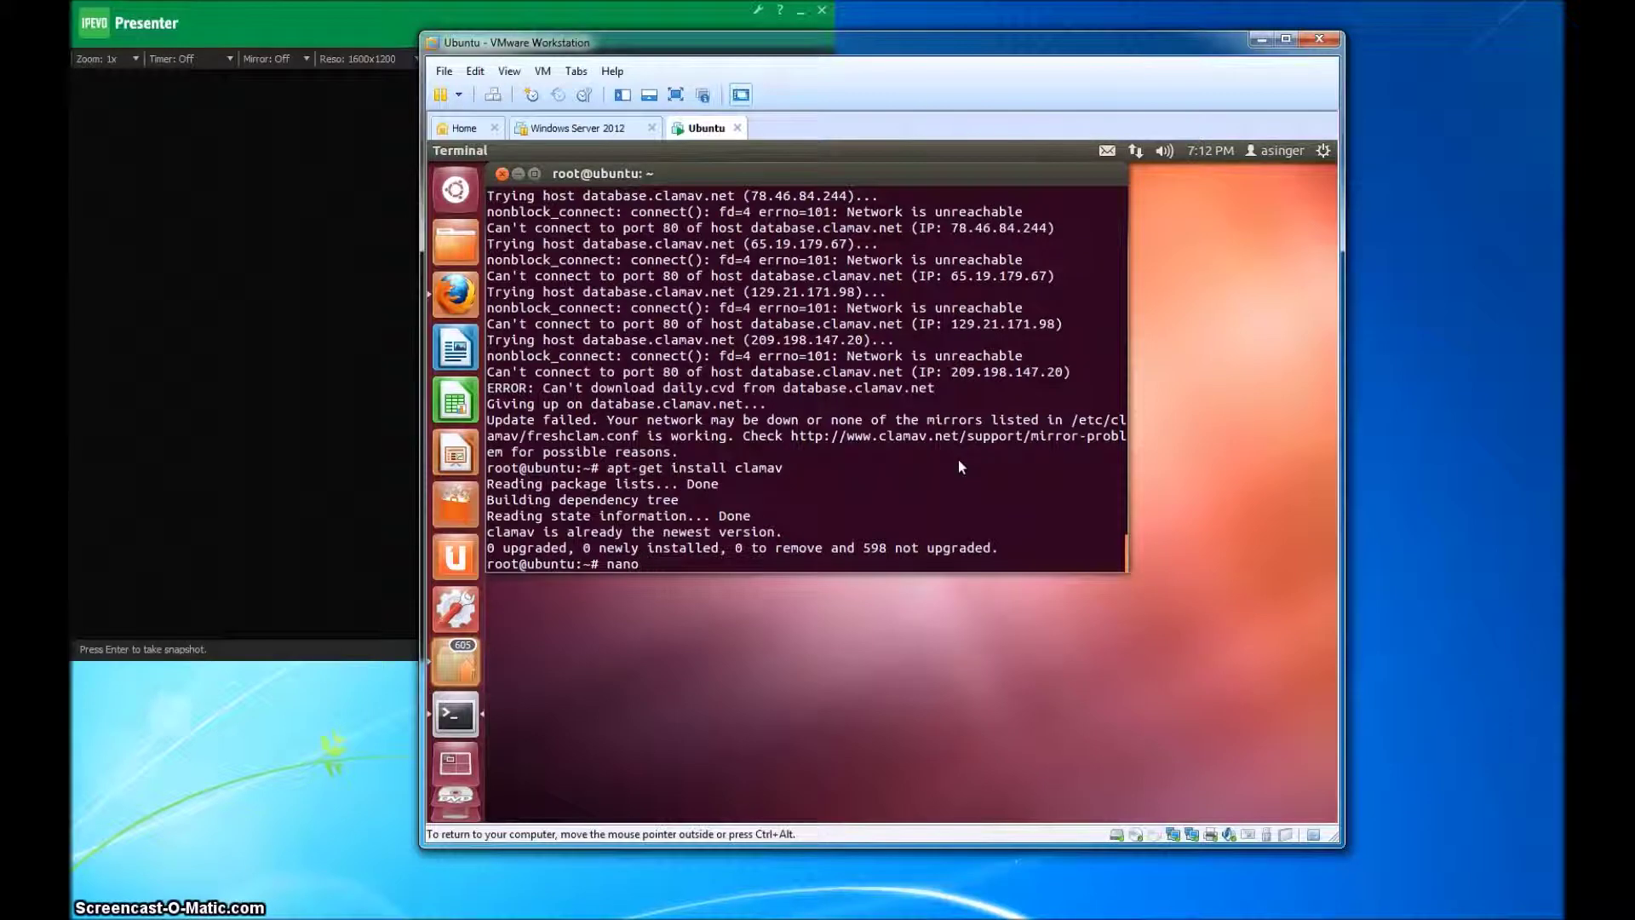
Open the configuration file /etc/clamav/freshclam.conf in nano
{"action": "type", "text": "/etc/"}
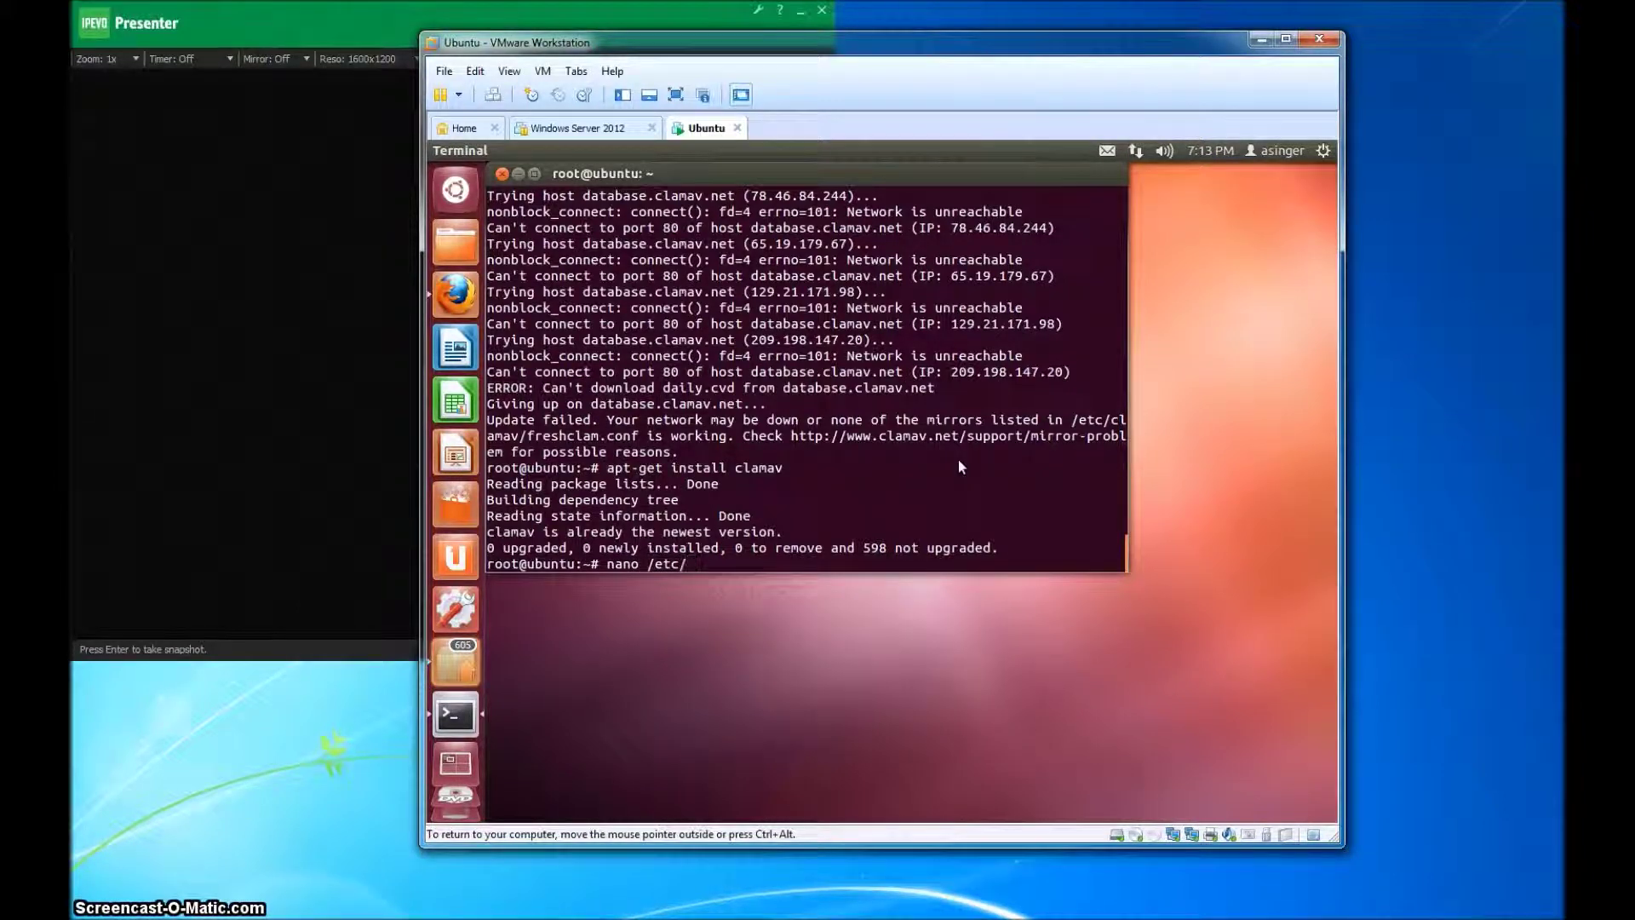
{"action": "type", "text": "clam"}
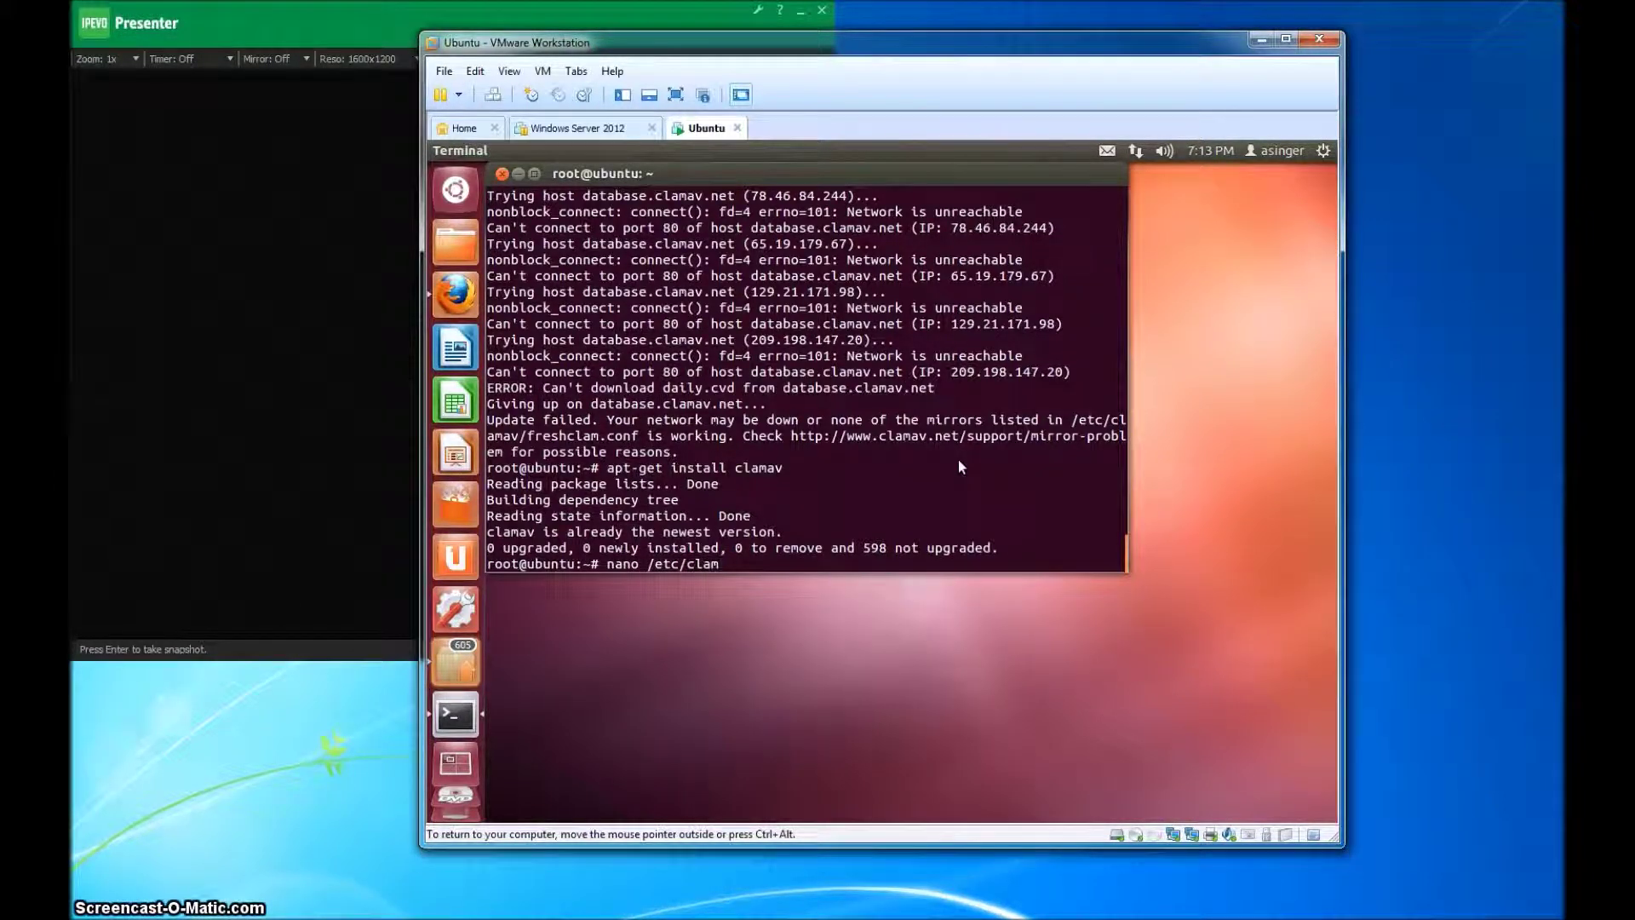
{"action": "type", "text": "av/"}
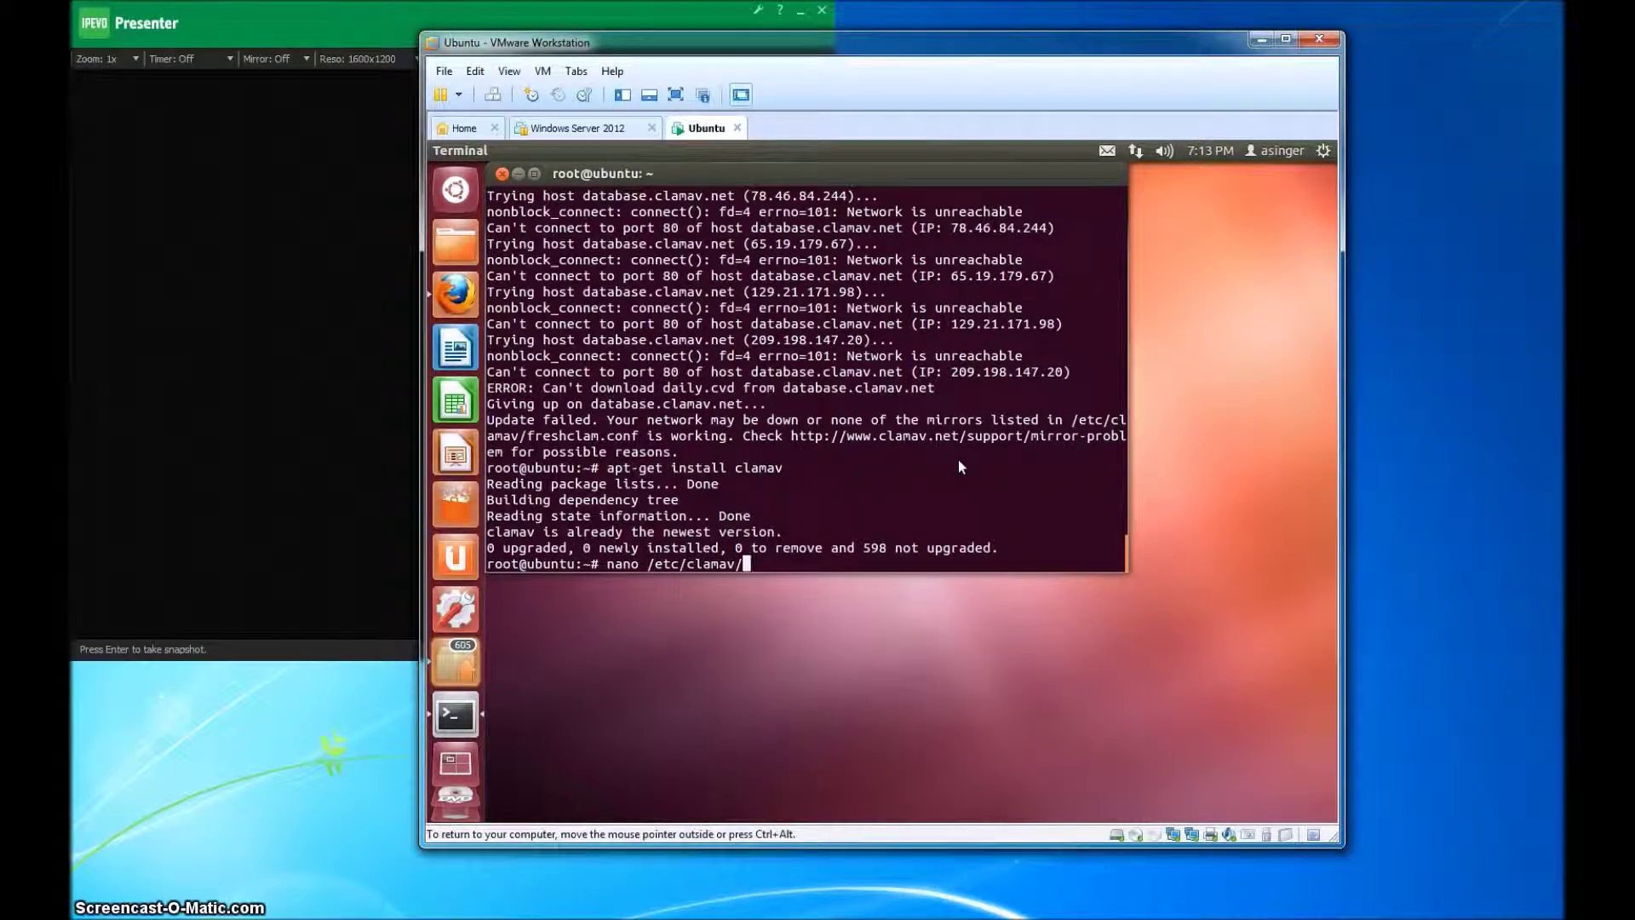
{"action": "type", "text": "fre"}
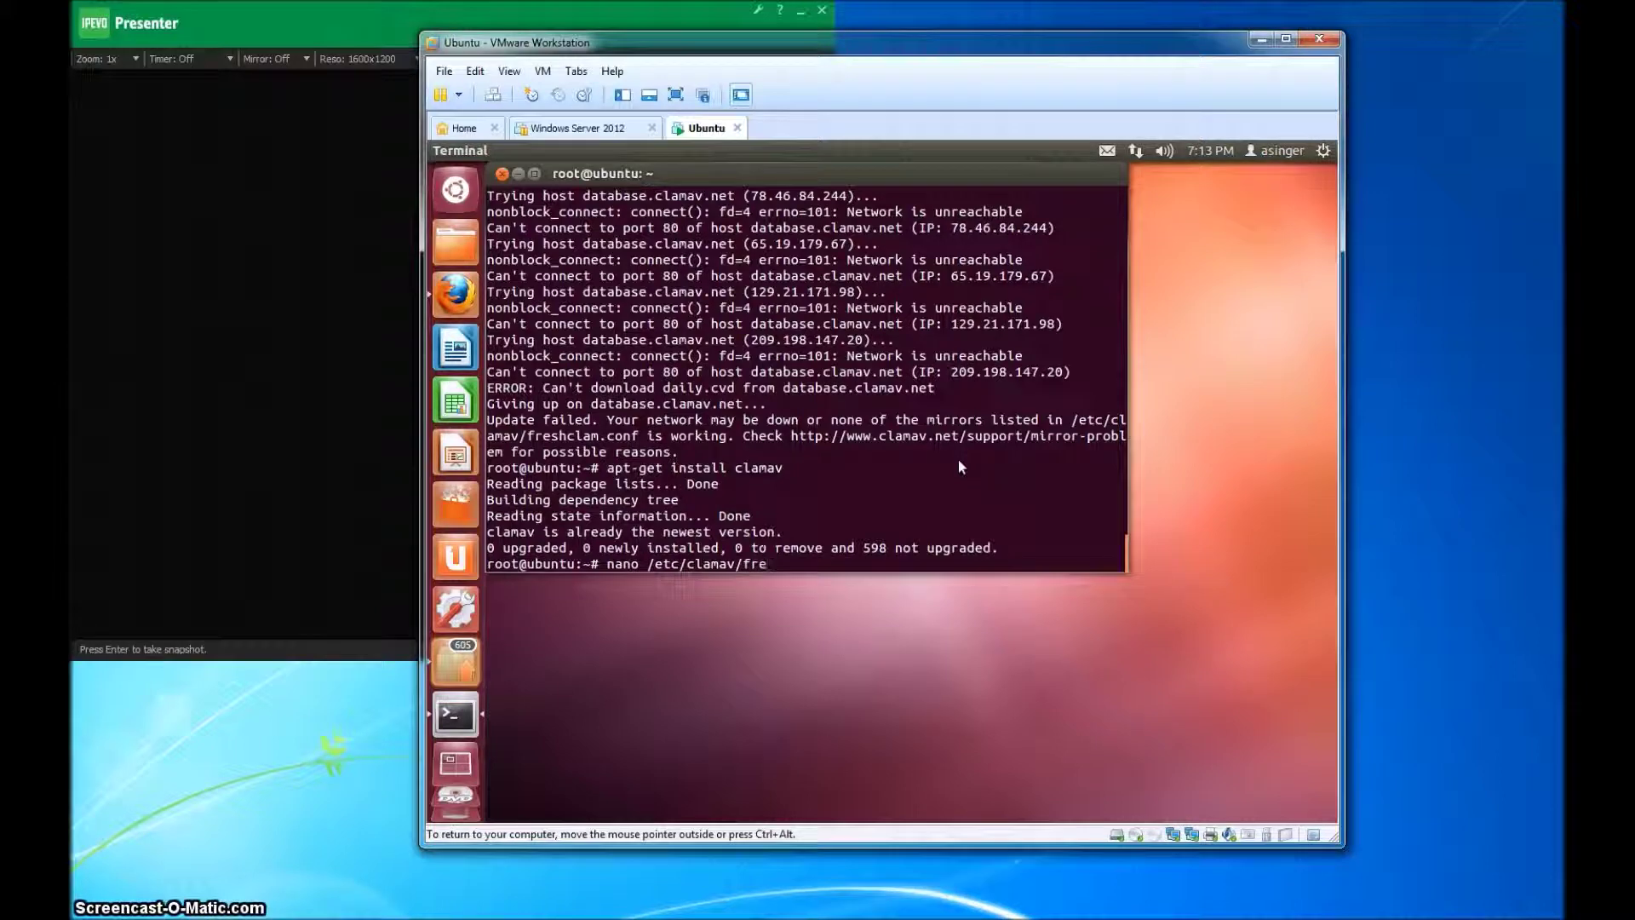
{"action": "type", "text": "shclam.conf"}
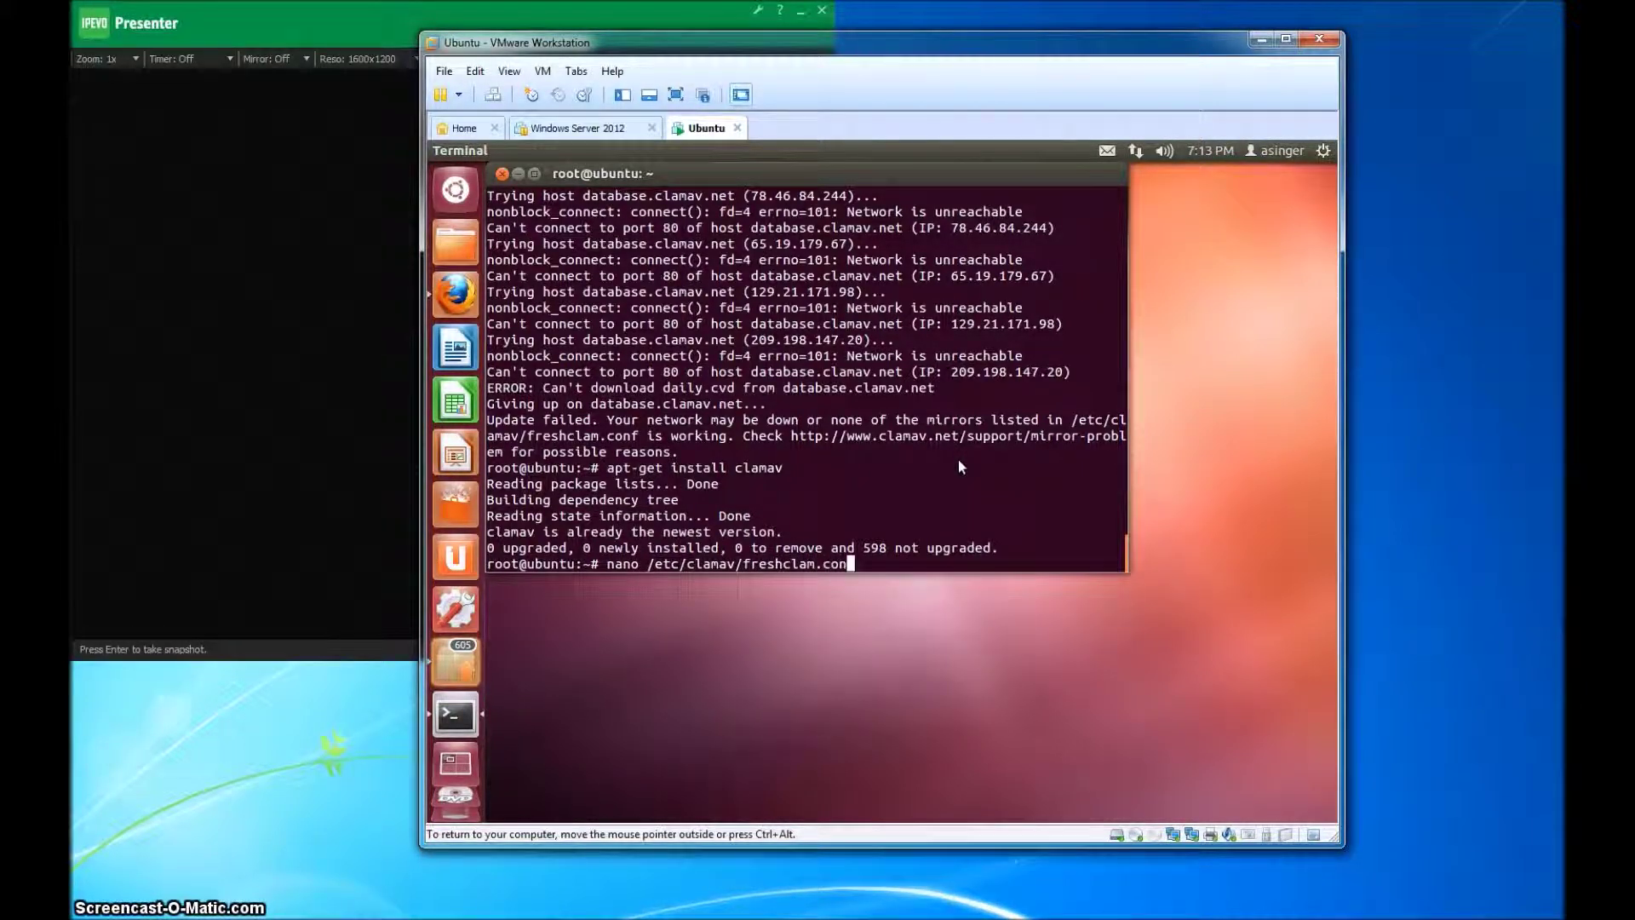
{"action": "key", "text": "Return"}
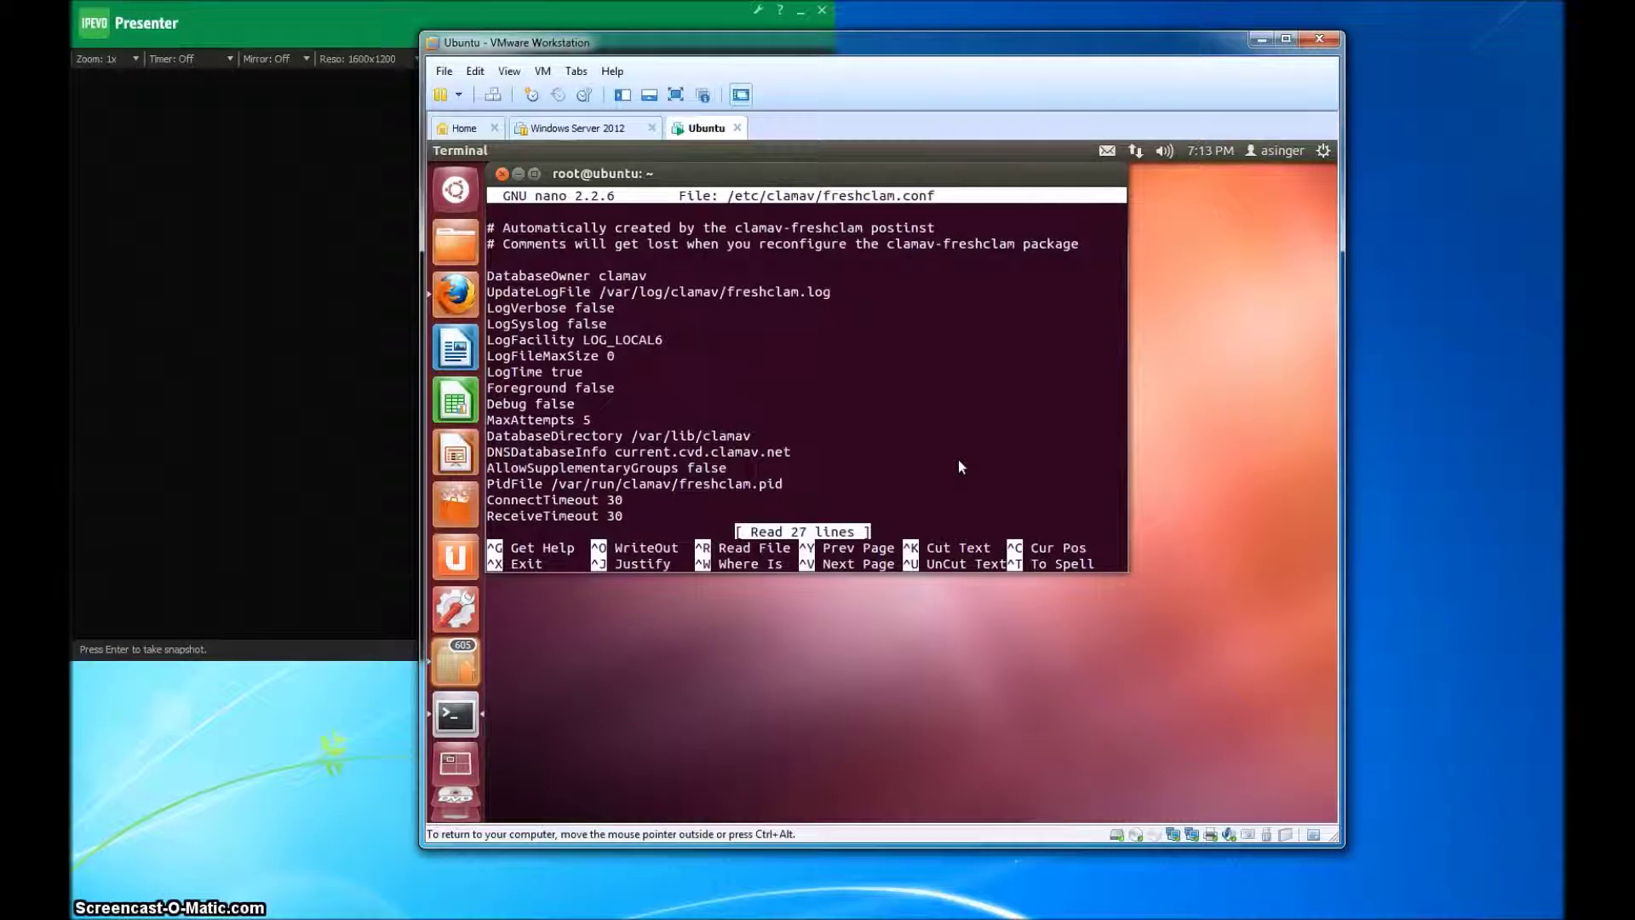
Examine the freshclam.conf settings, especially the ScriptedUpdates line and the database mirrors, and exit nano without changing anything
{"action": "key", "text": "Down"}
{"action": "key", "text": "Down"}
{"action": "key", "text": "Down"}
{"action": "key", "text": "Down"}
{"action": "key", "text": "Down"}
{"action": "key", "text": "Down"}
{"action": "key", "text": "Down"}
{"action": "key", "text": "Down"}
{"action": "key", "text": "Down"}
{"action": "key", "text": "Down"}
{"action": "key", "text": "Down"}
{"action": "key", "text": "Down"}
{"action": "key", "text": "Down"}
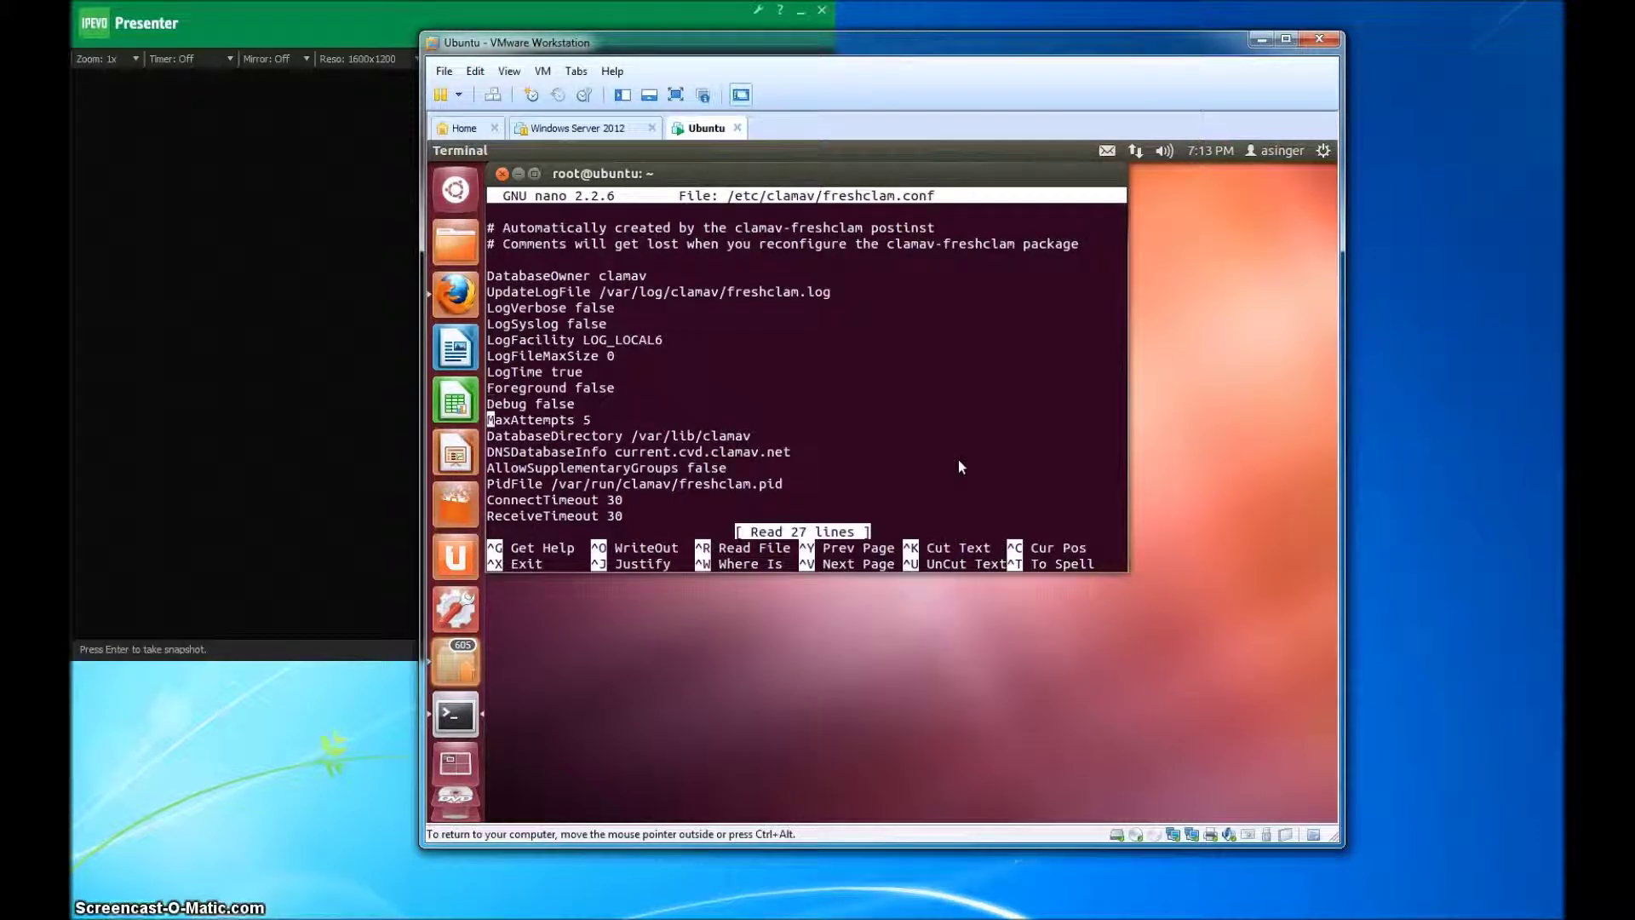
{"action": "key", "text": "Down"}
{"action": "key", "text": "Up"}
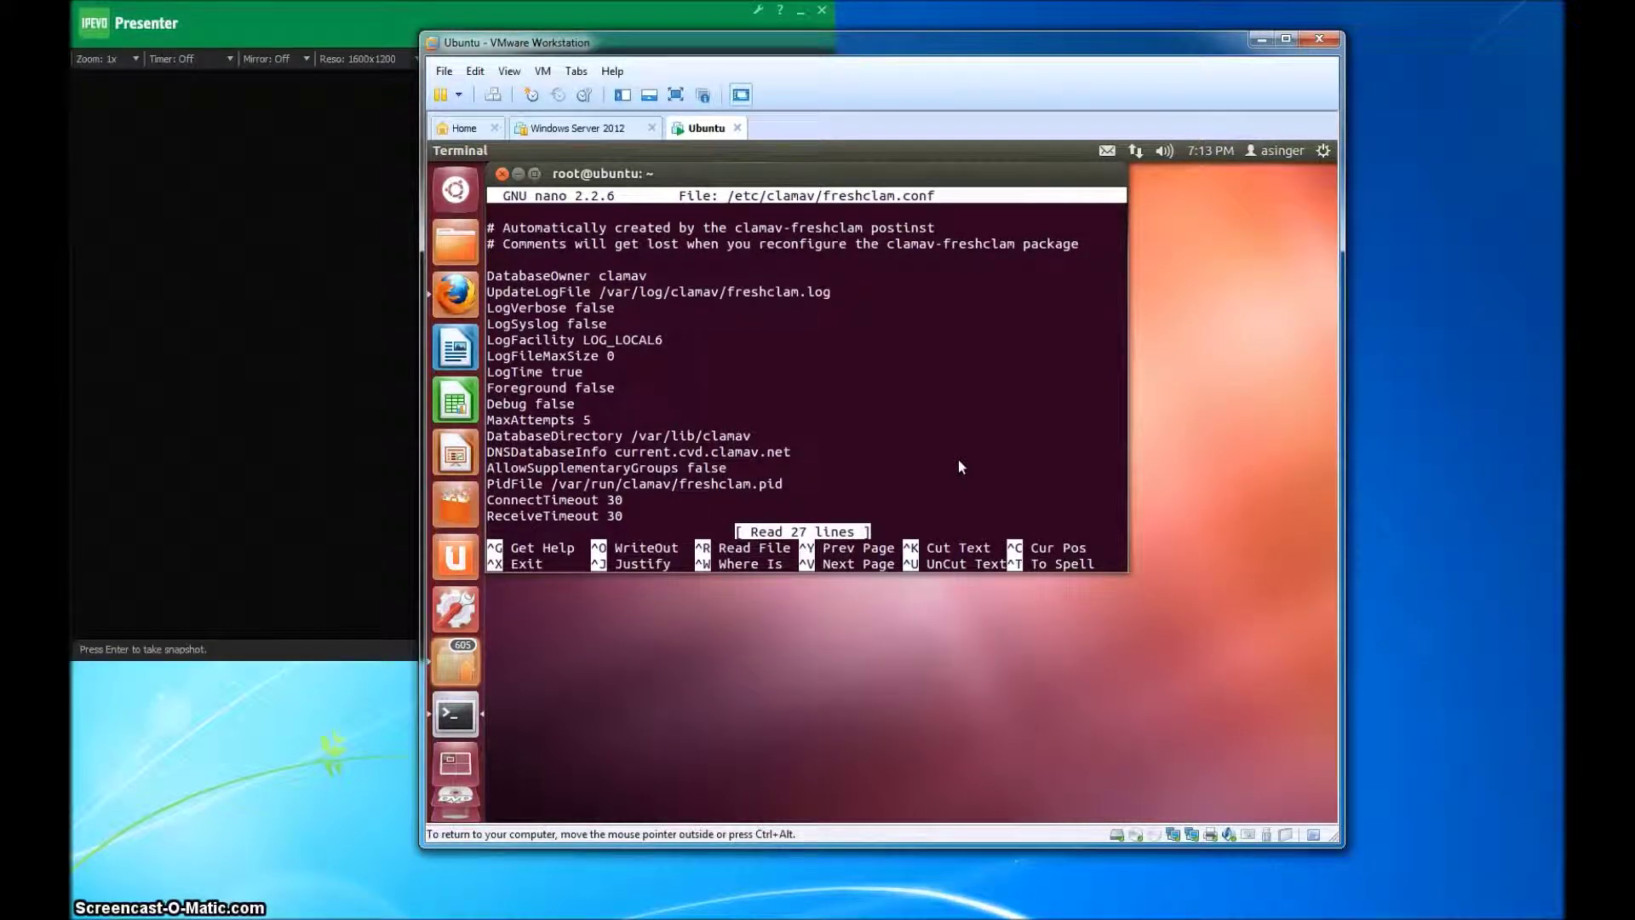
{"action": "key", "text": "Up"}
{"action": "key", "text": "Up"}
{"action": "key", "text": "Down"}
{"action": "key", "text": "Down"}
{"action": "key", "text": "Down"}
{"action": "key", "text": "Down"}
{"action": "key", "text": "Down"}
{"action": "key", "text": "Down"}
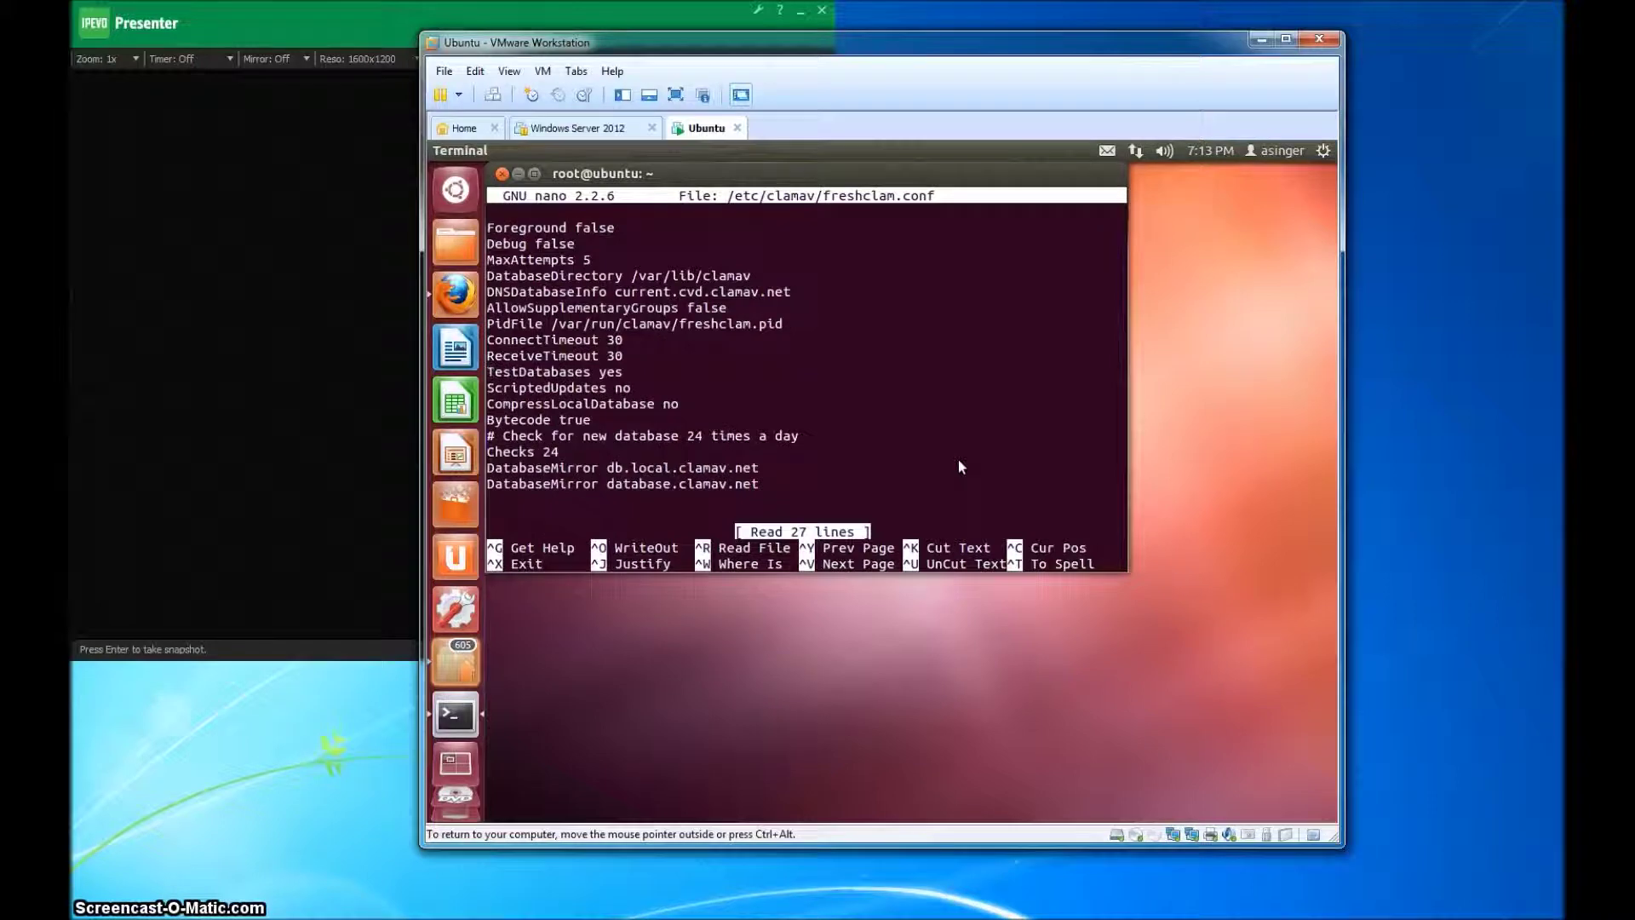
{"action": "key", "text": "Down"}
{"action": "key", "text": "Right"}
{"action": "key", "text": "Right"}
{"action": "key", "text": "Right"}
{"action": "key", "text": "Right"}
{"action": "key", "text": "Right"}
{"action": "key", "text": "Right"}
{"action": "key", "text": "Right"}
{"action": "key", "text": "Right"}
{"action": "key", "text": "Right"}
{"action": "key", "text": "Right"}
{"action": "key", "text": "Right"}
{"action": "key", "text": "Right"}
{"action": "key", "text": "Right"}
{"action": "key", "text": "Right"}
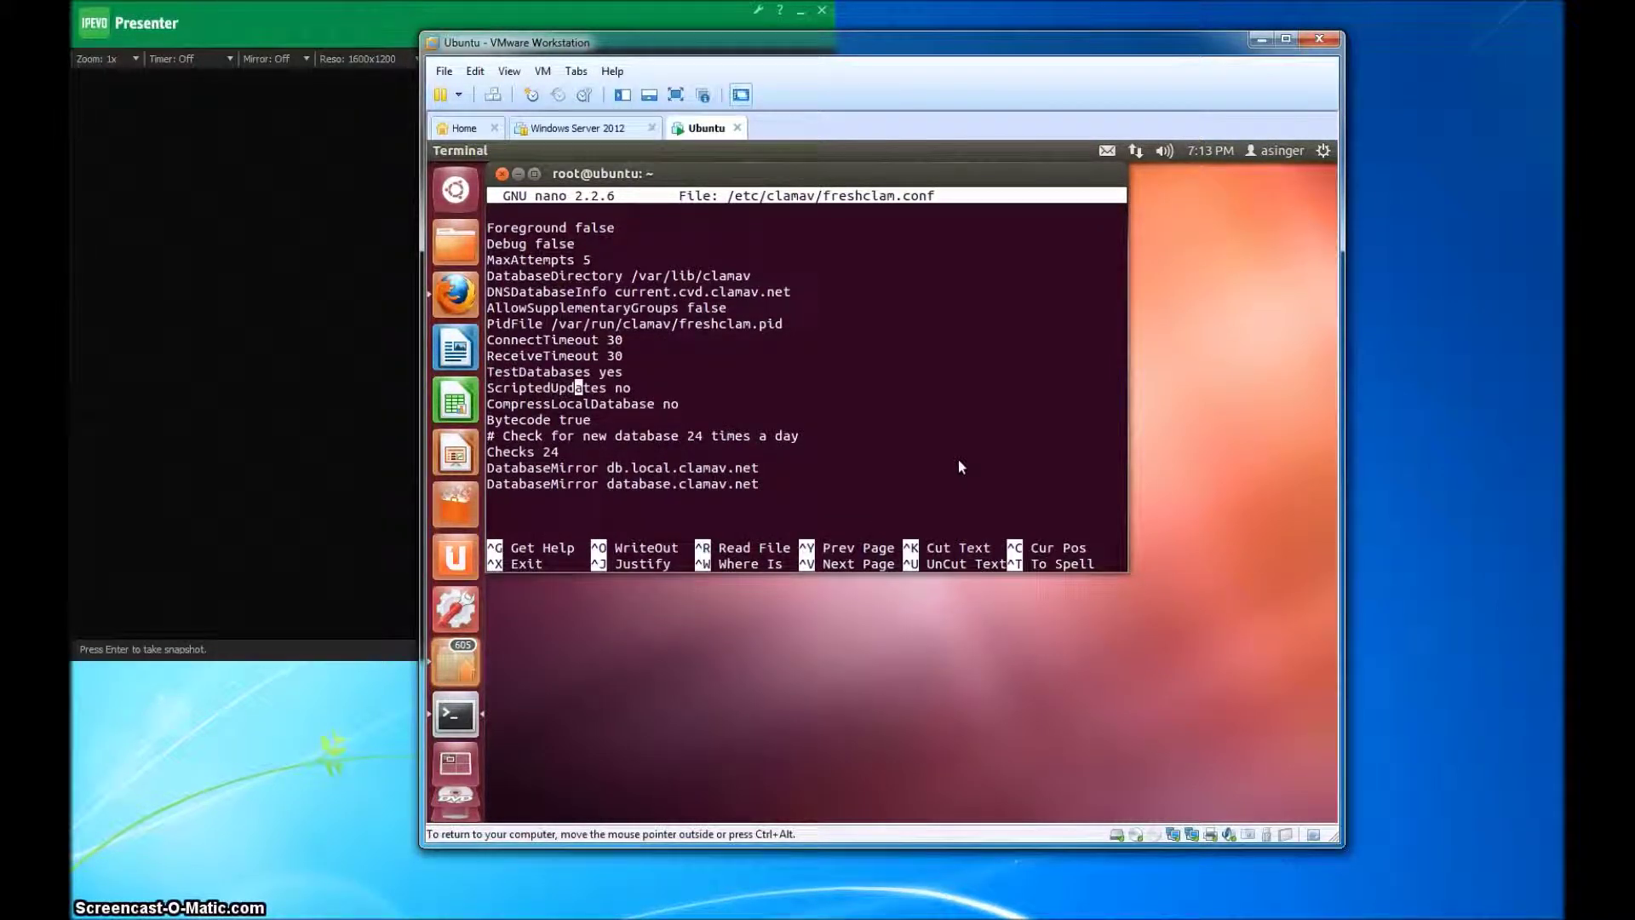
{"action": "key", "text": "Right"}
{"action": "key", "text": "Right"}
{"action": "key", "text": "Right"}
{"action": "key", "text": "Left"}
{"action": "key", "text": "Left"}
{"action": "key", "text": "Left"}
{"action": "key", "text": "ctrl+x"}
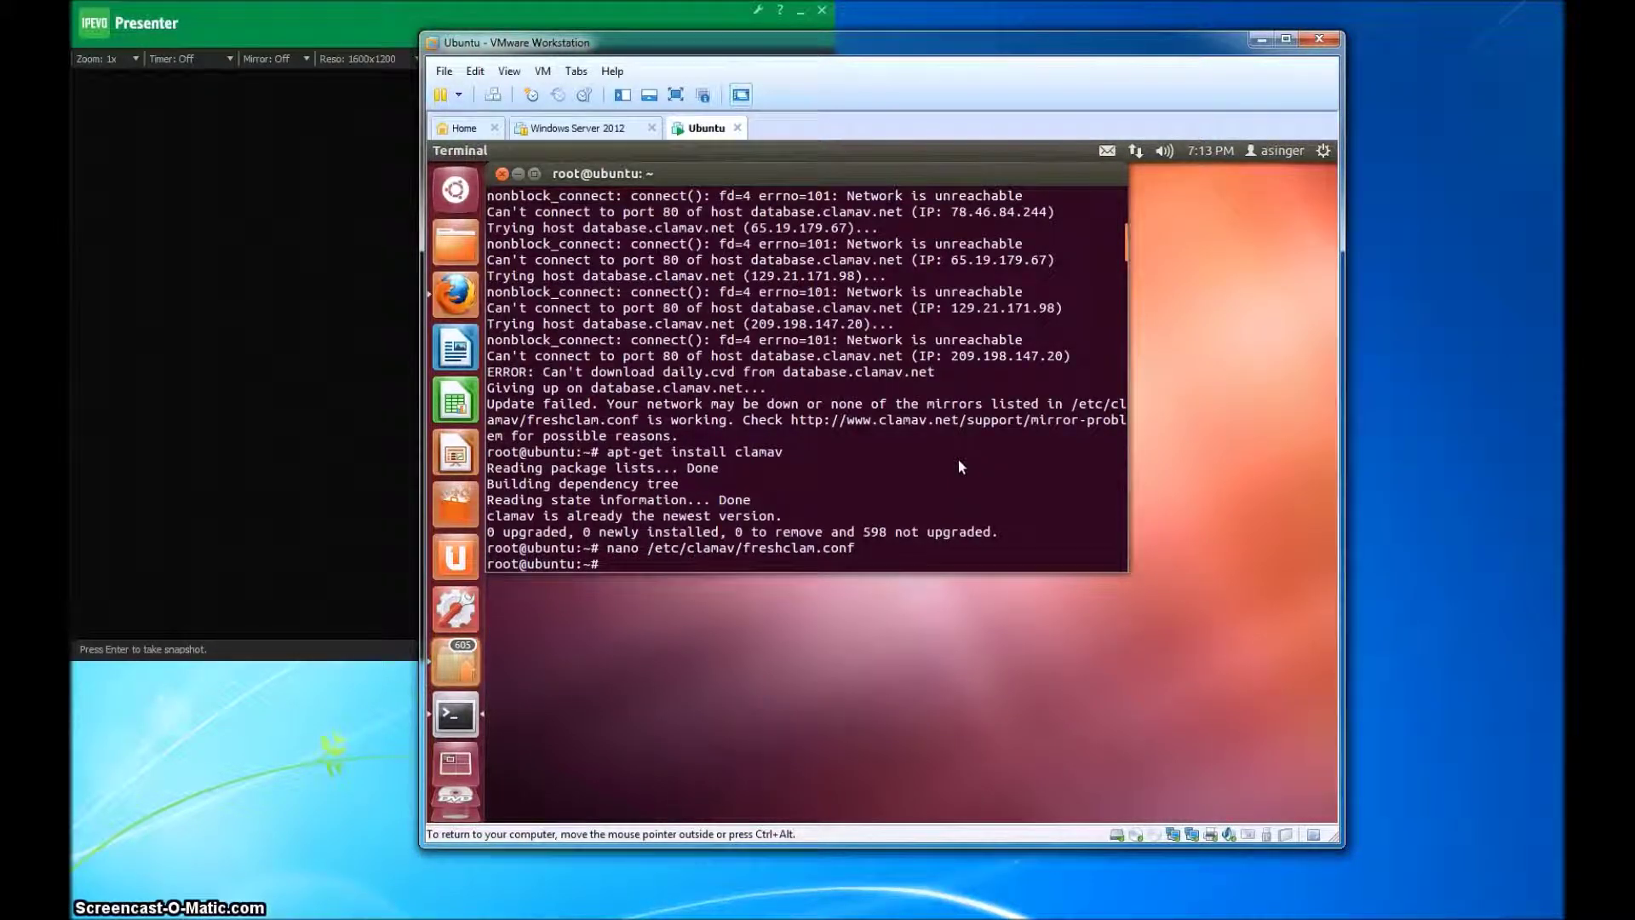
Change to the directory /tftpboot/fog/images and decompress init.gz with gunzip
{"action": "type", "text": "cd"}
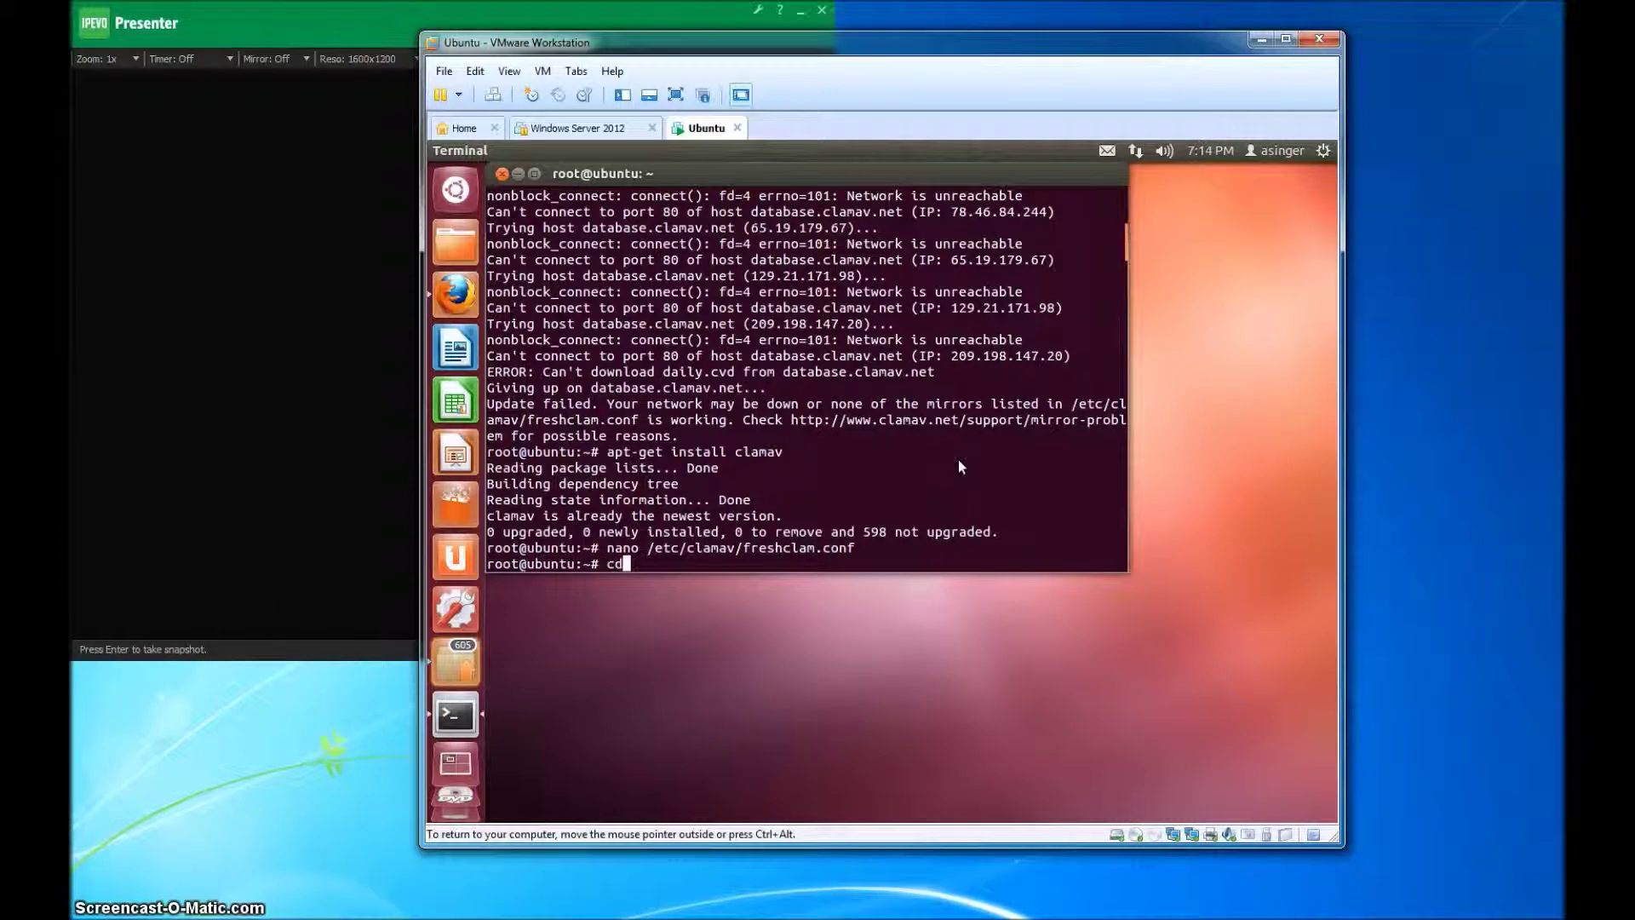
{"action": "type", "text": " /"}
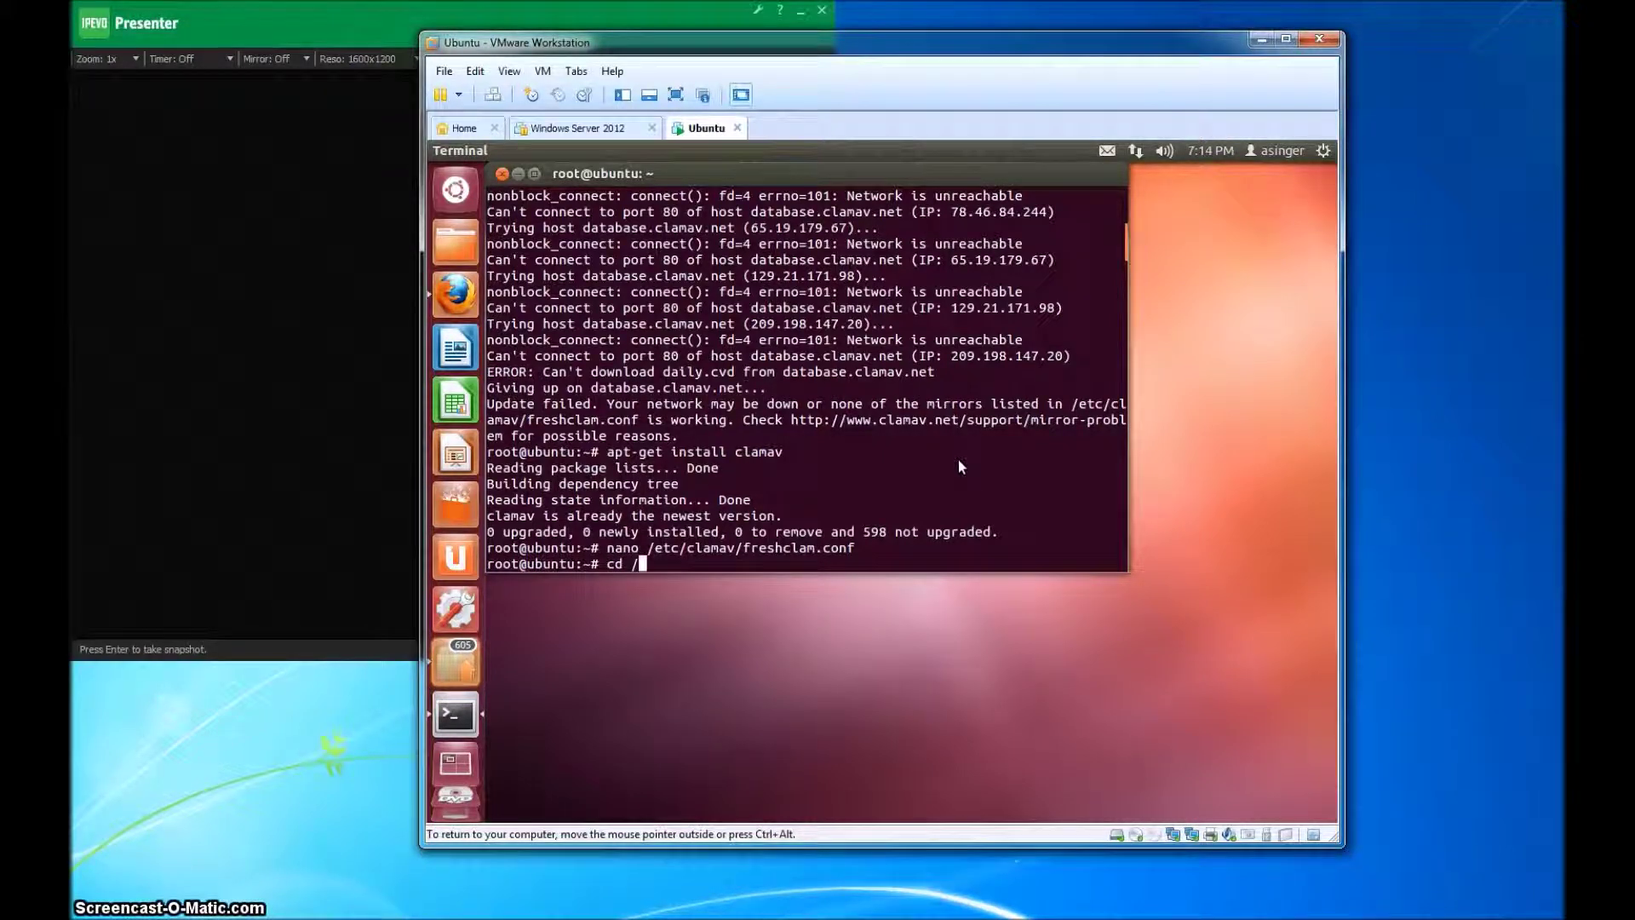
{"action": "type", "text": "tftpboot/fog/images"}
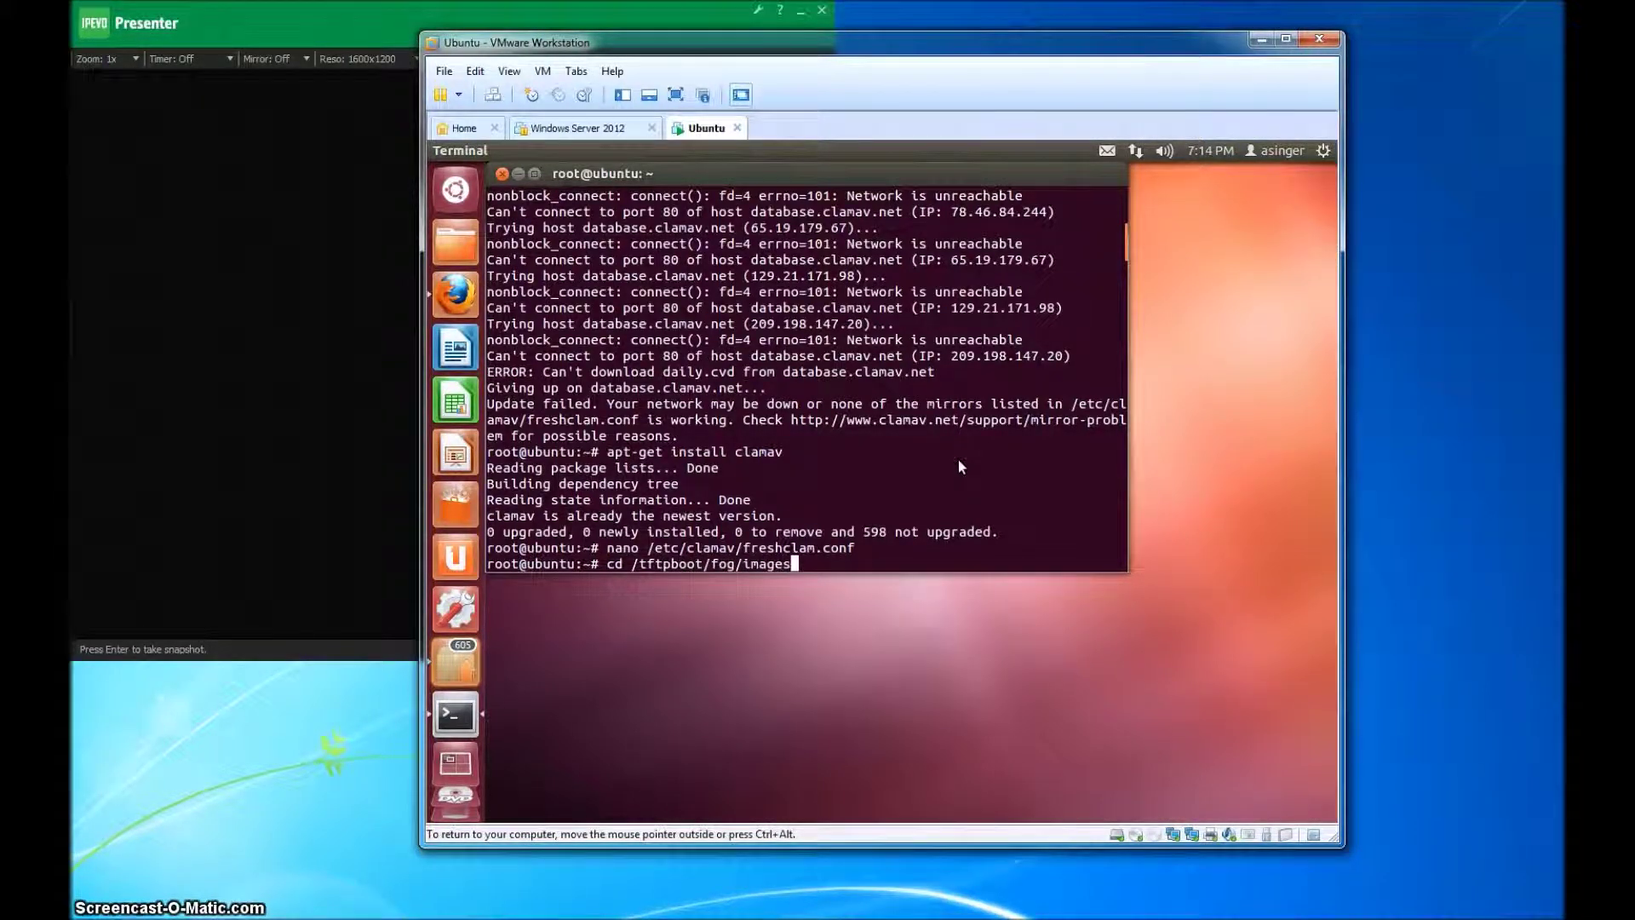
{"action": "key", "text": "Return"}
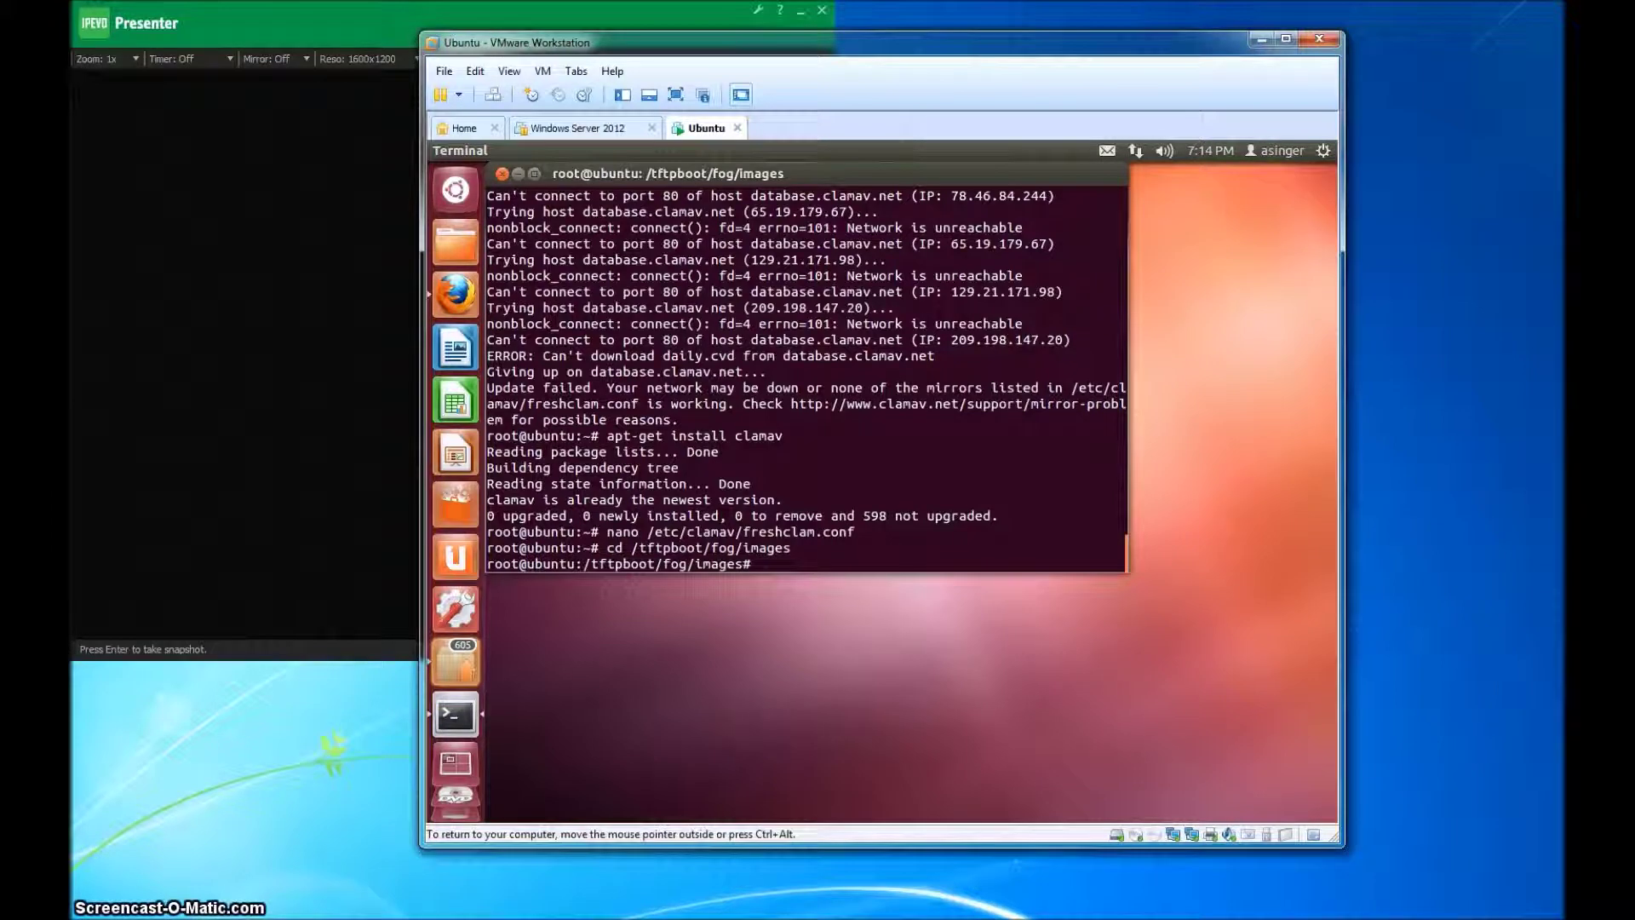
{"action": "type", "text": "gun"}
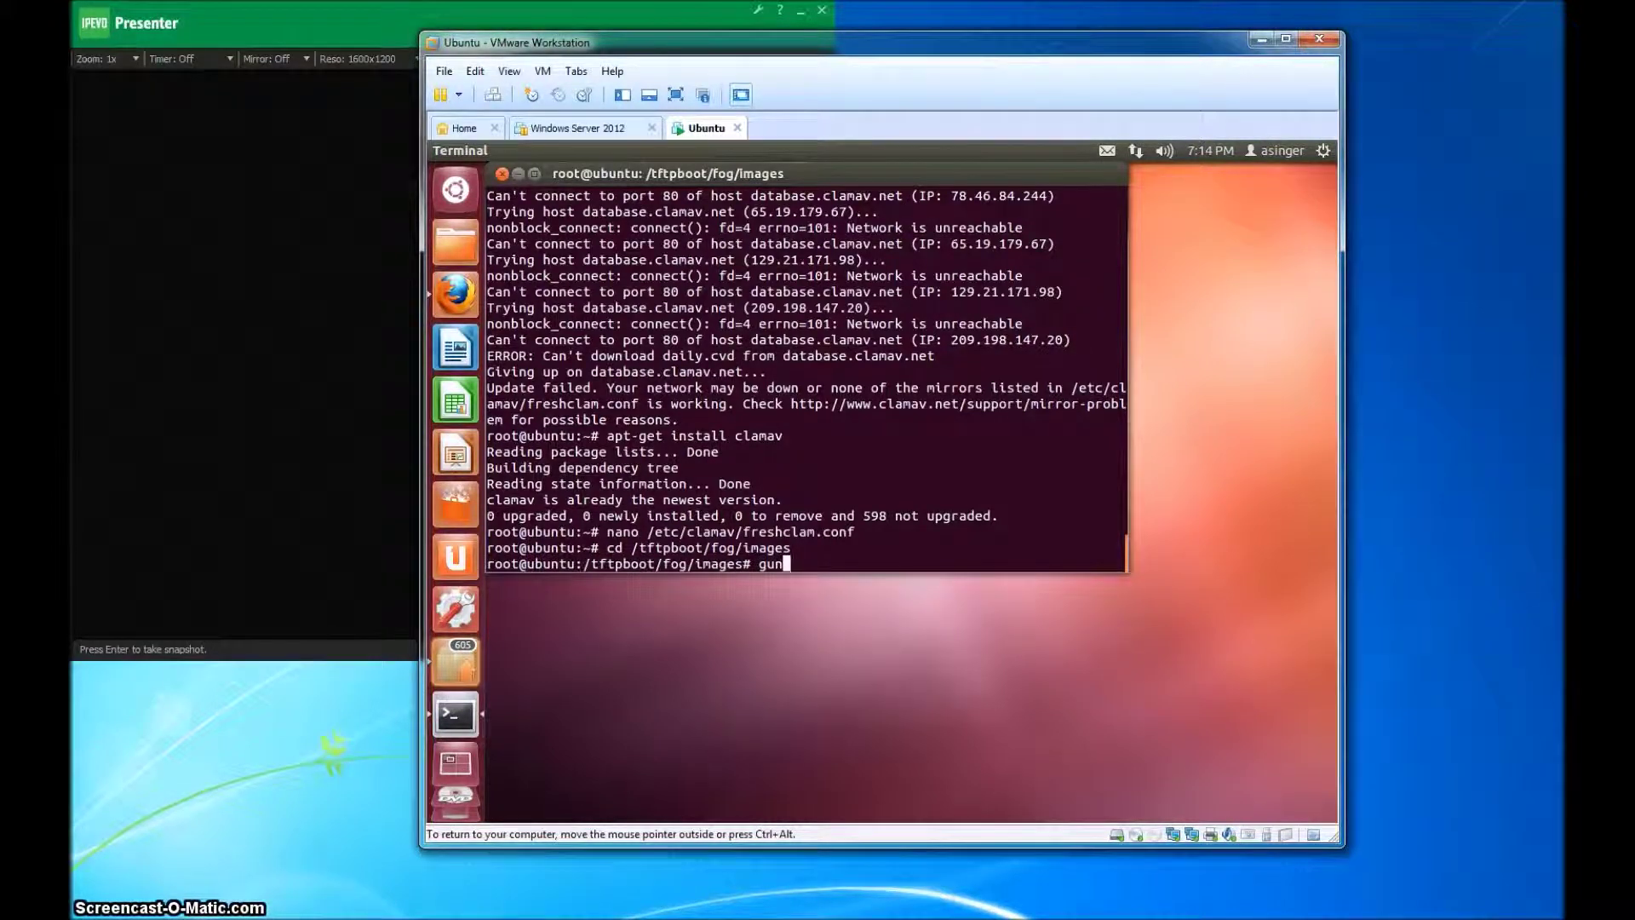
{"action": "type", "text": "zip"}
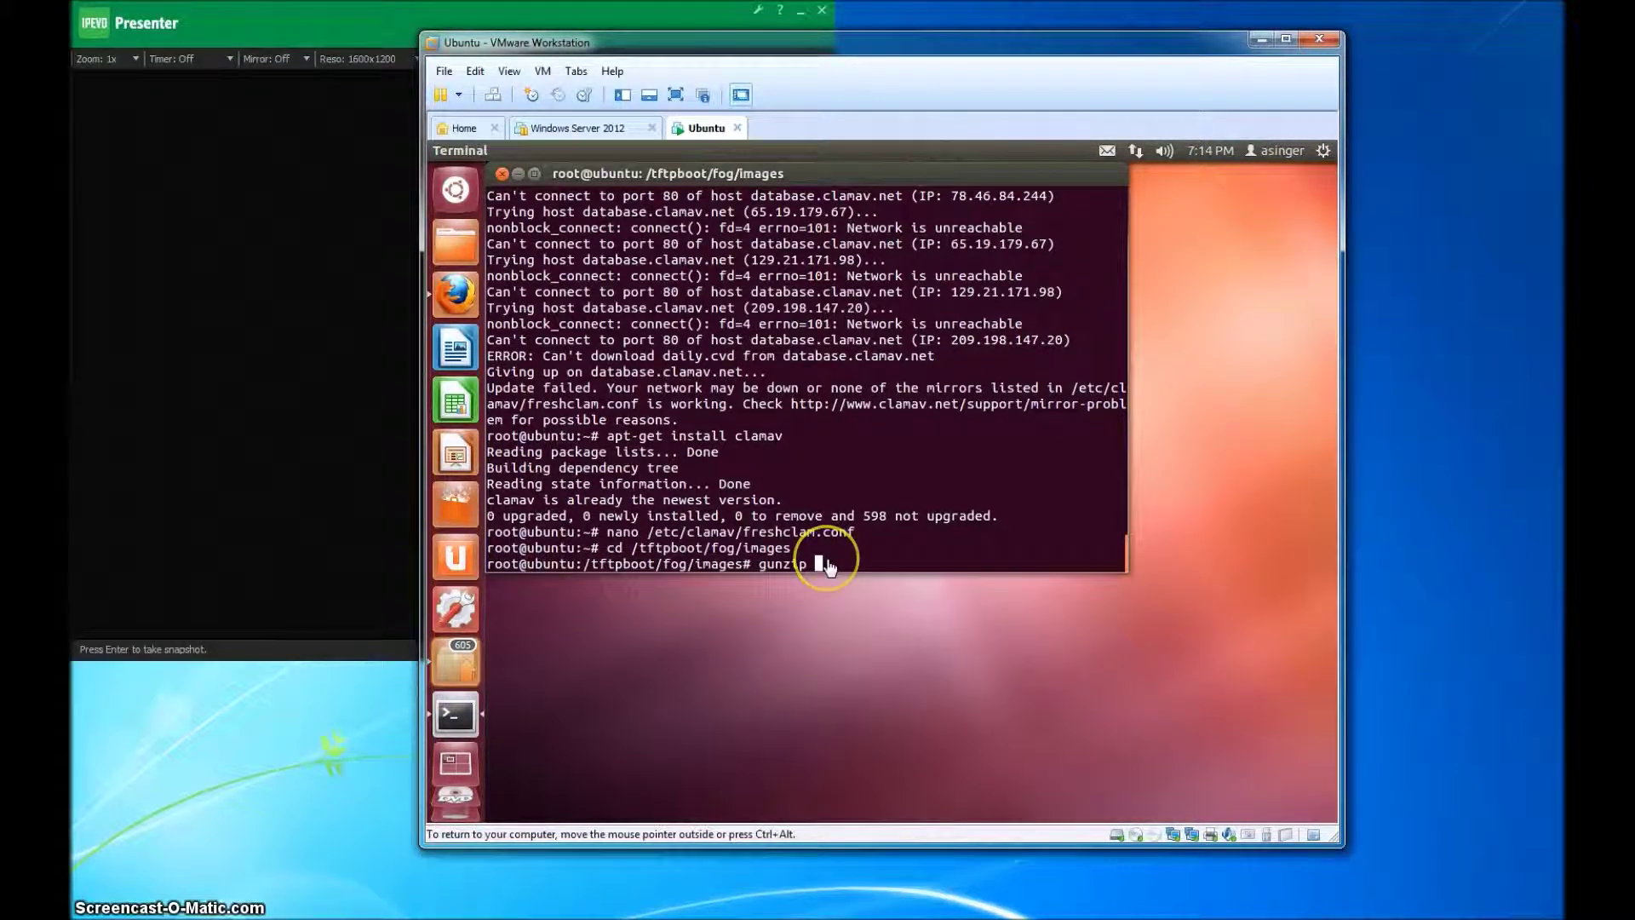
{"action": "type", "text": " init.gz"}
{"action": "key", "text": "Return"}
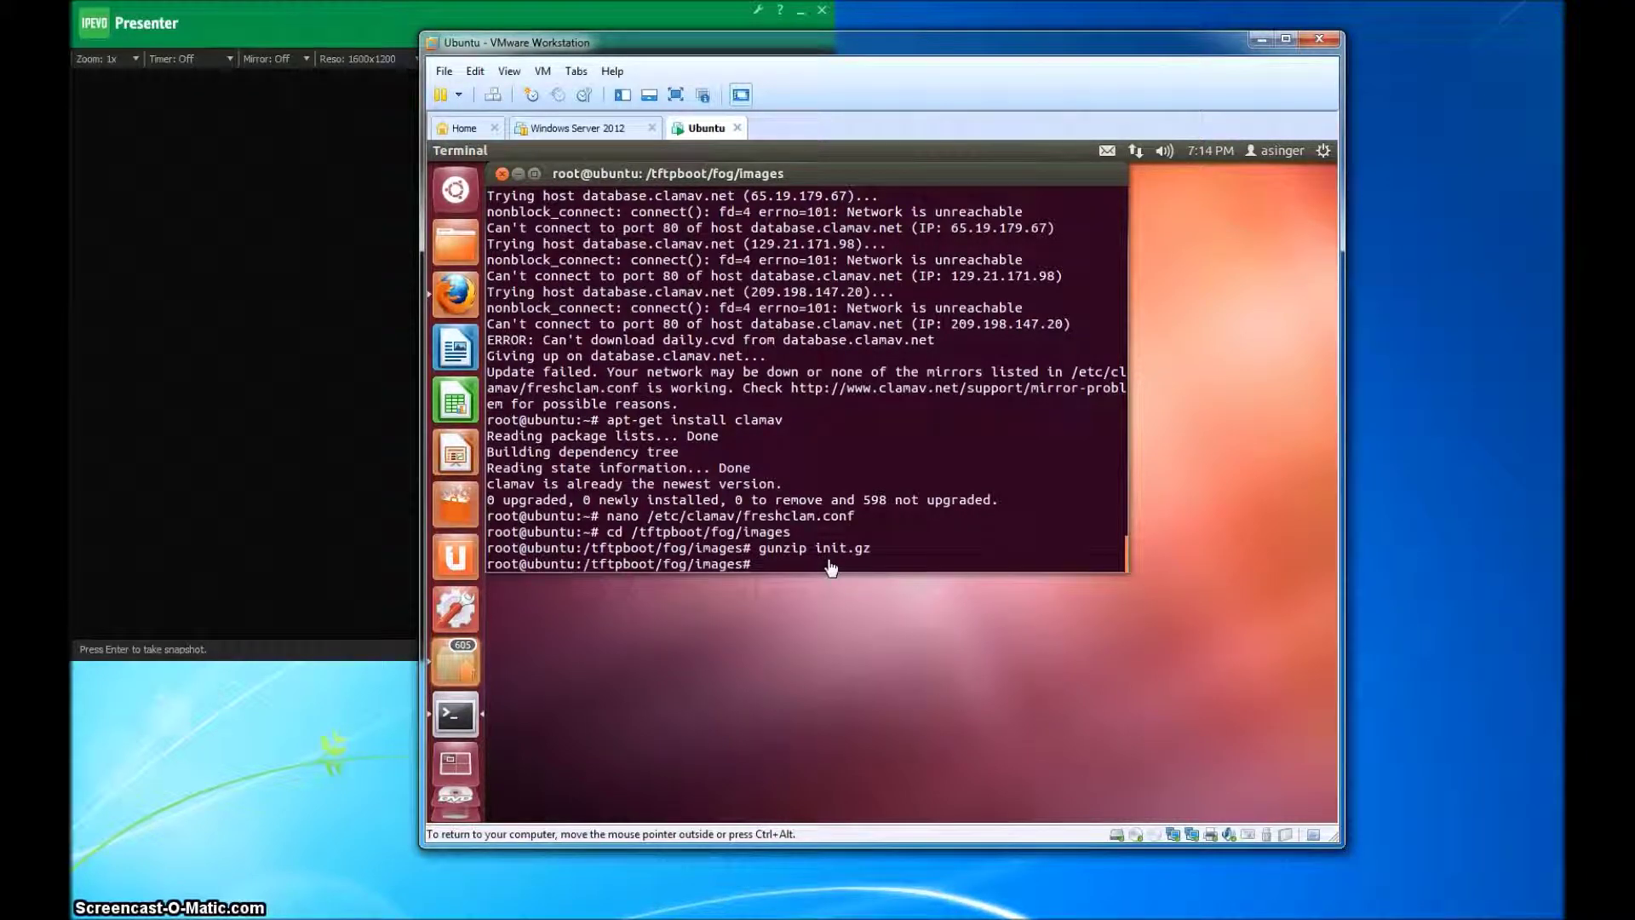
Create a directory named initmountdir inside /tftpboot/fog/images
{"action": "type", "text": "mk"}
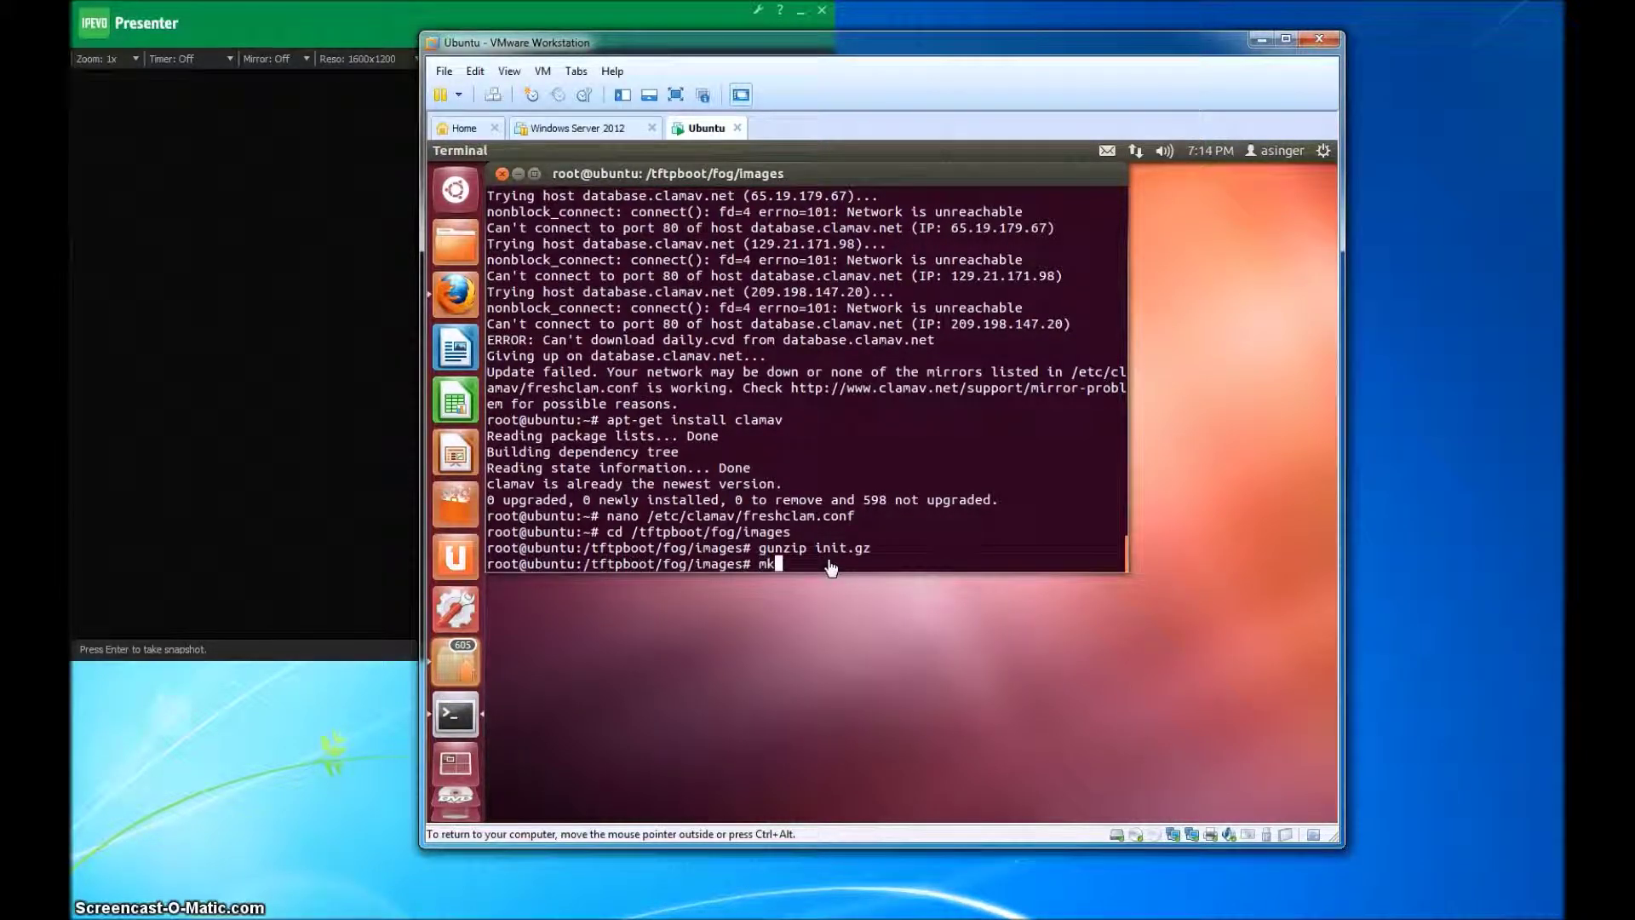
{"action": "type", "text": "dir"}
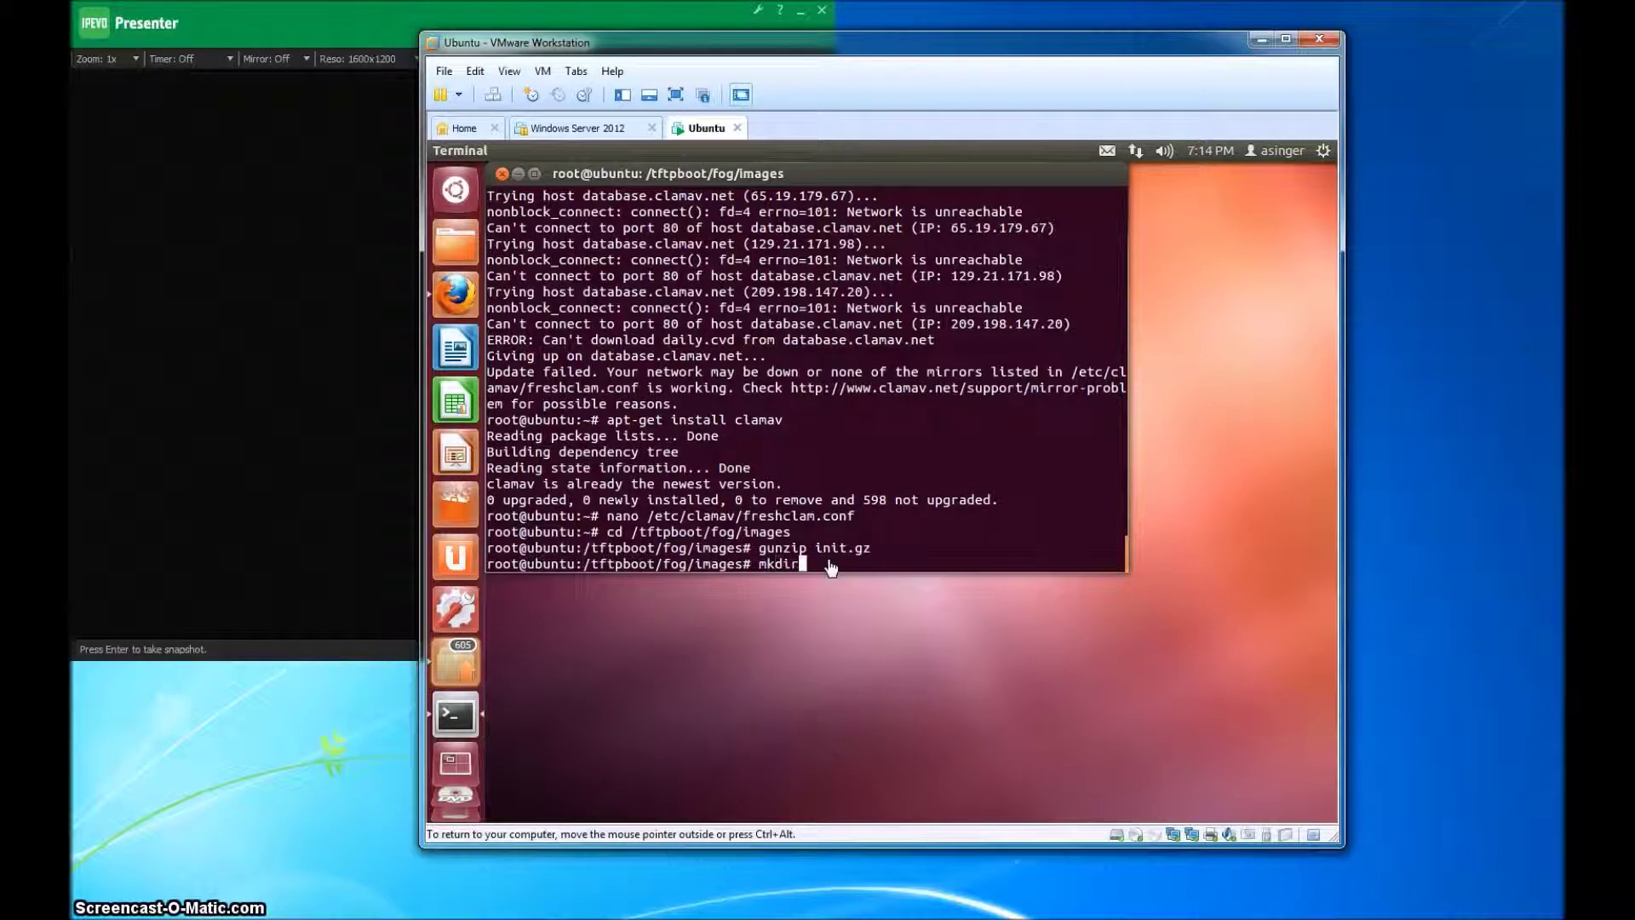
{"action": "type", "text": " initmountdir"}
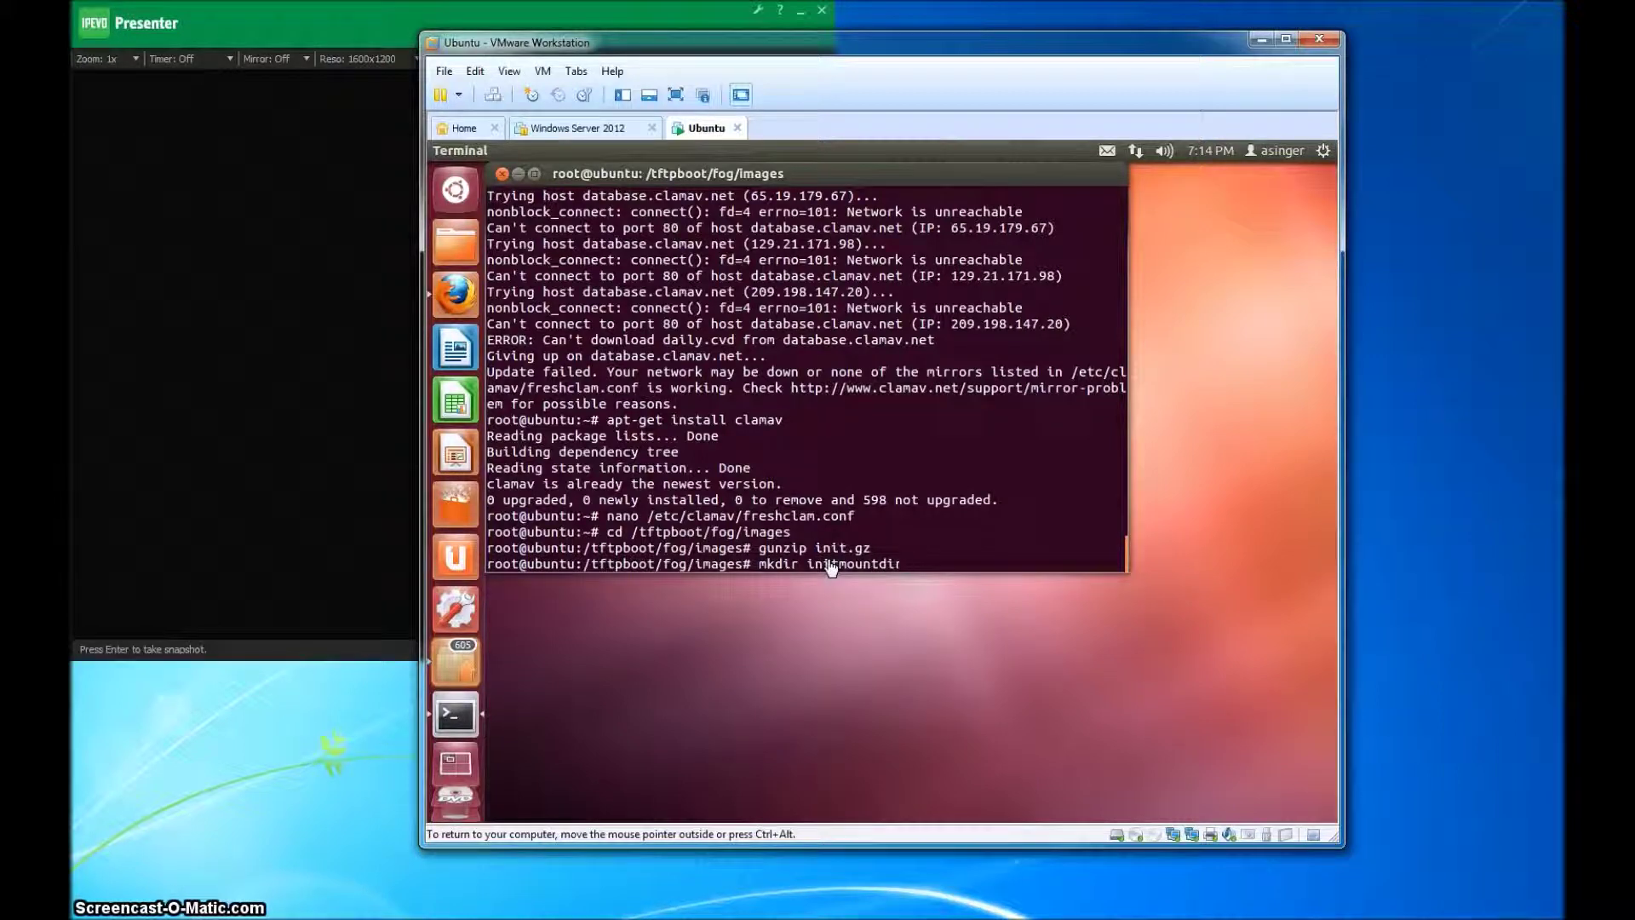
{"action": "key", "text": "Return"}
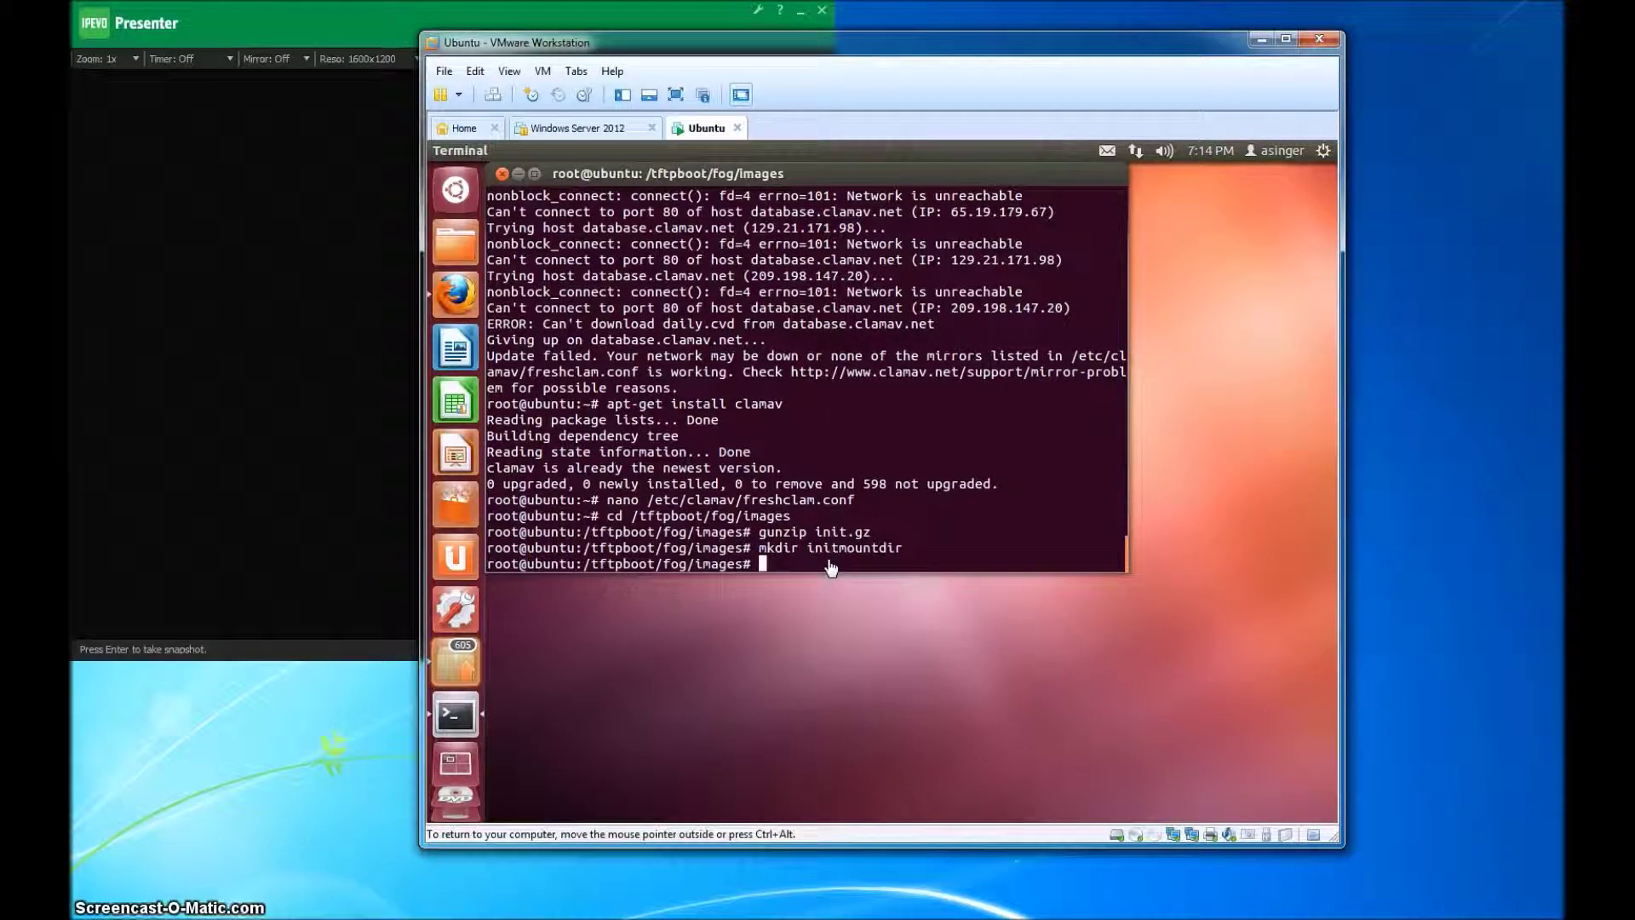
Try to mount initmountdir with the loop option, without specifying an image file
{"action": "type", "text": "mount"}
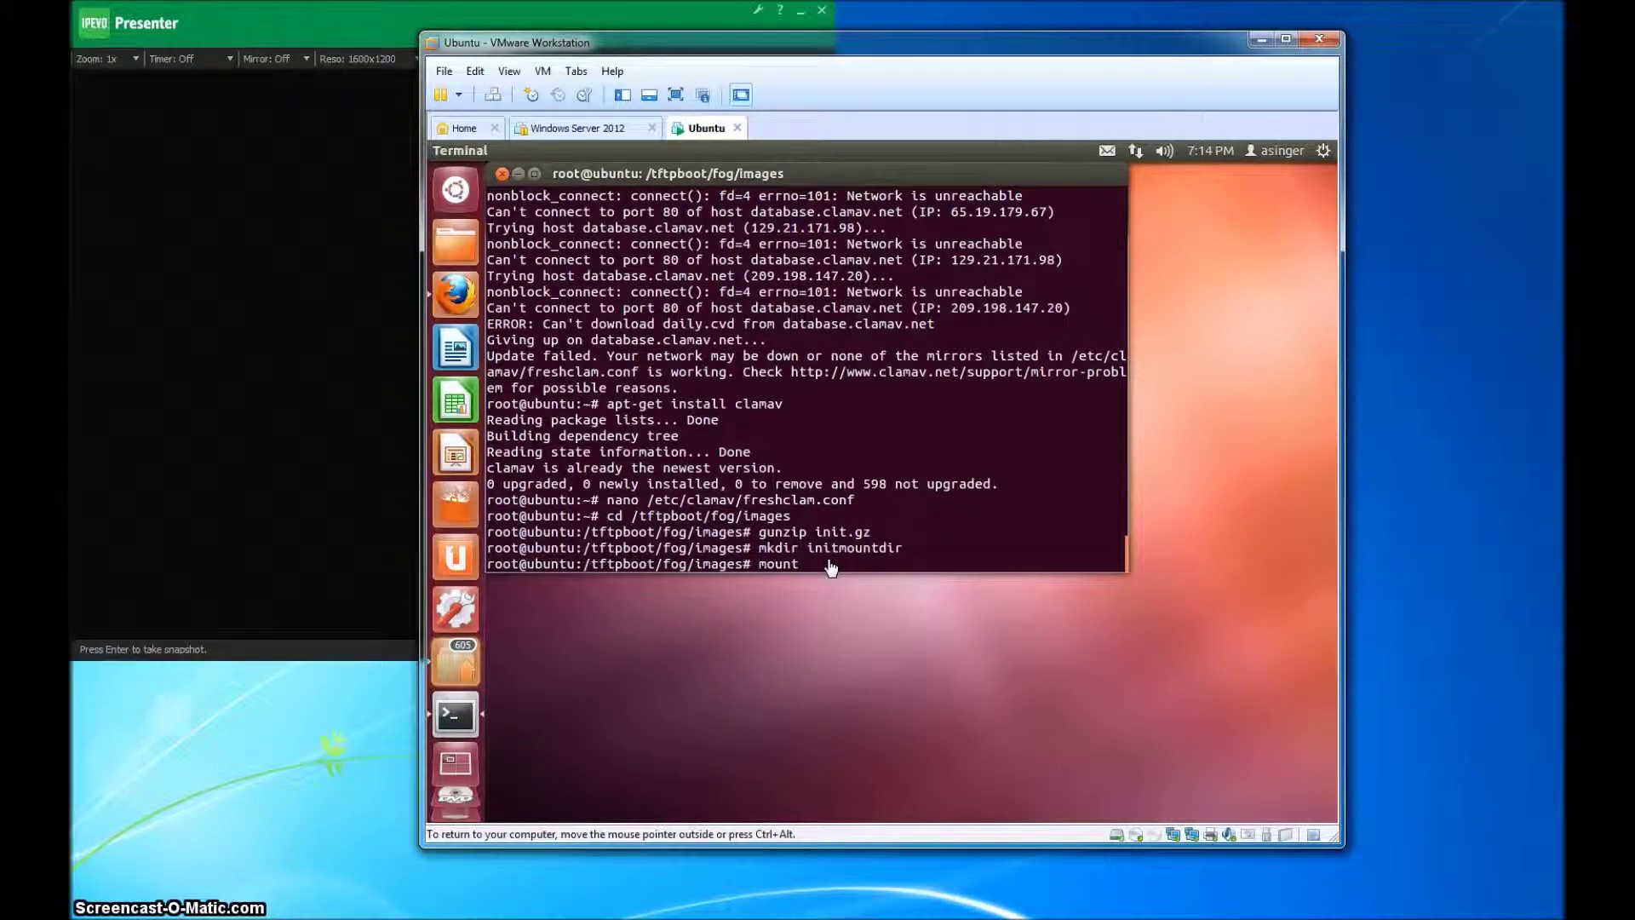
{"action": "type", "text": " -o lo"}
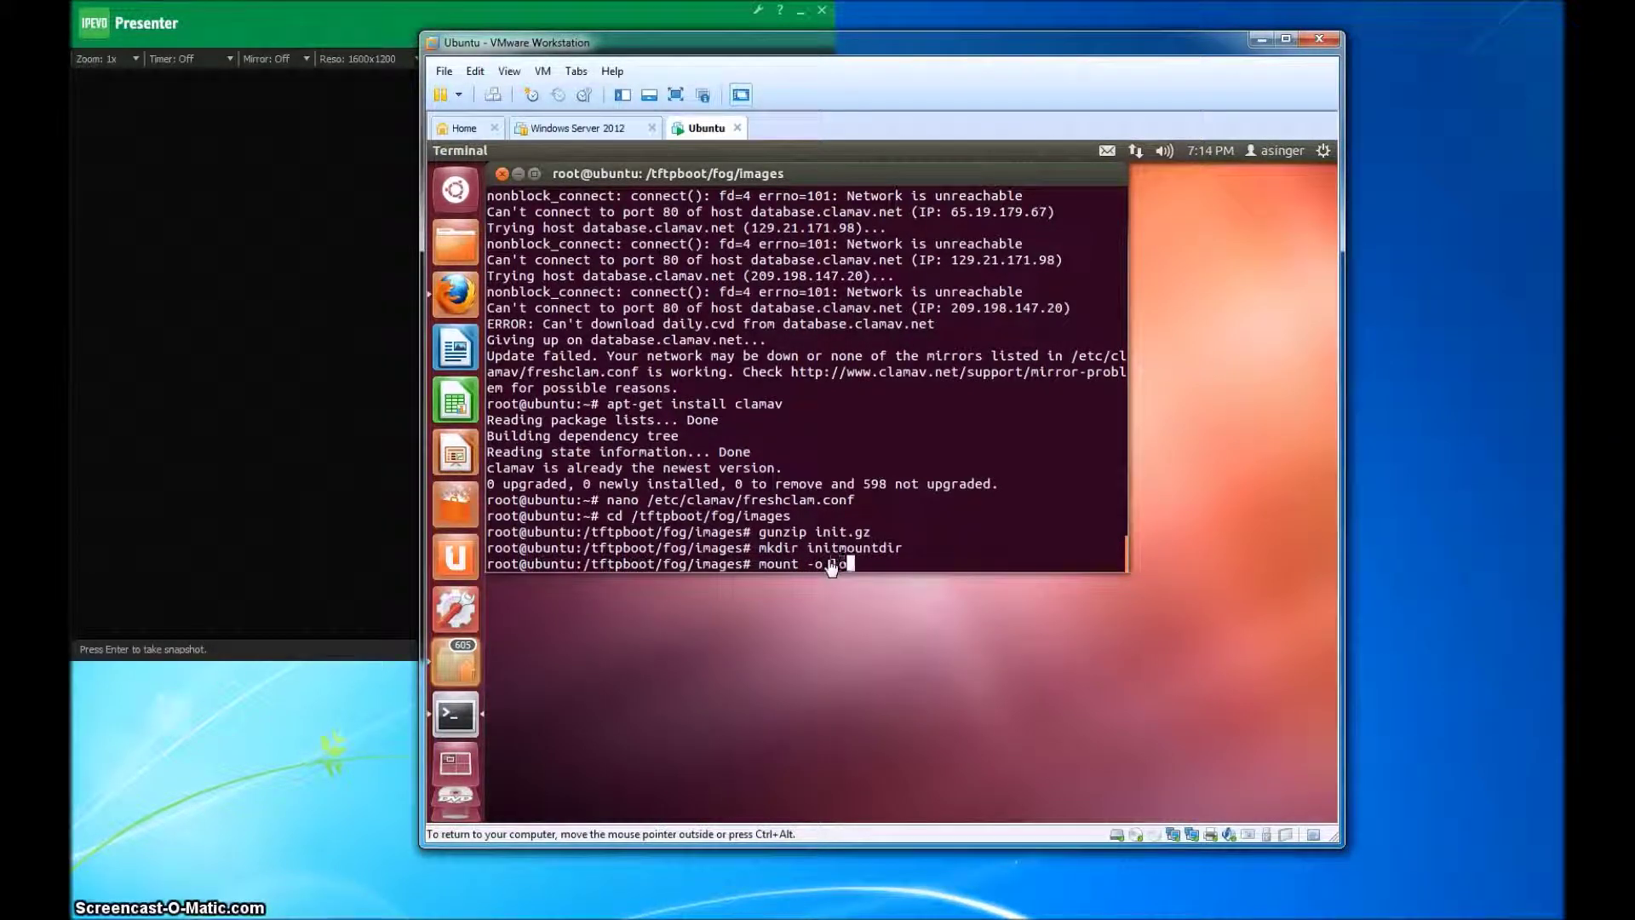
{"action": "type", "text": "op  ini"}
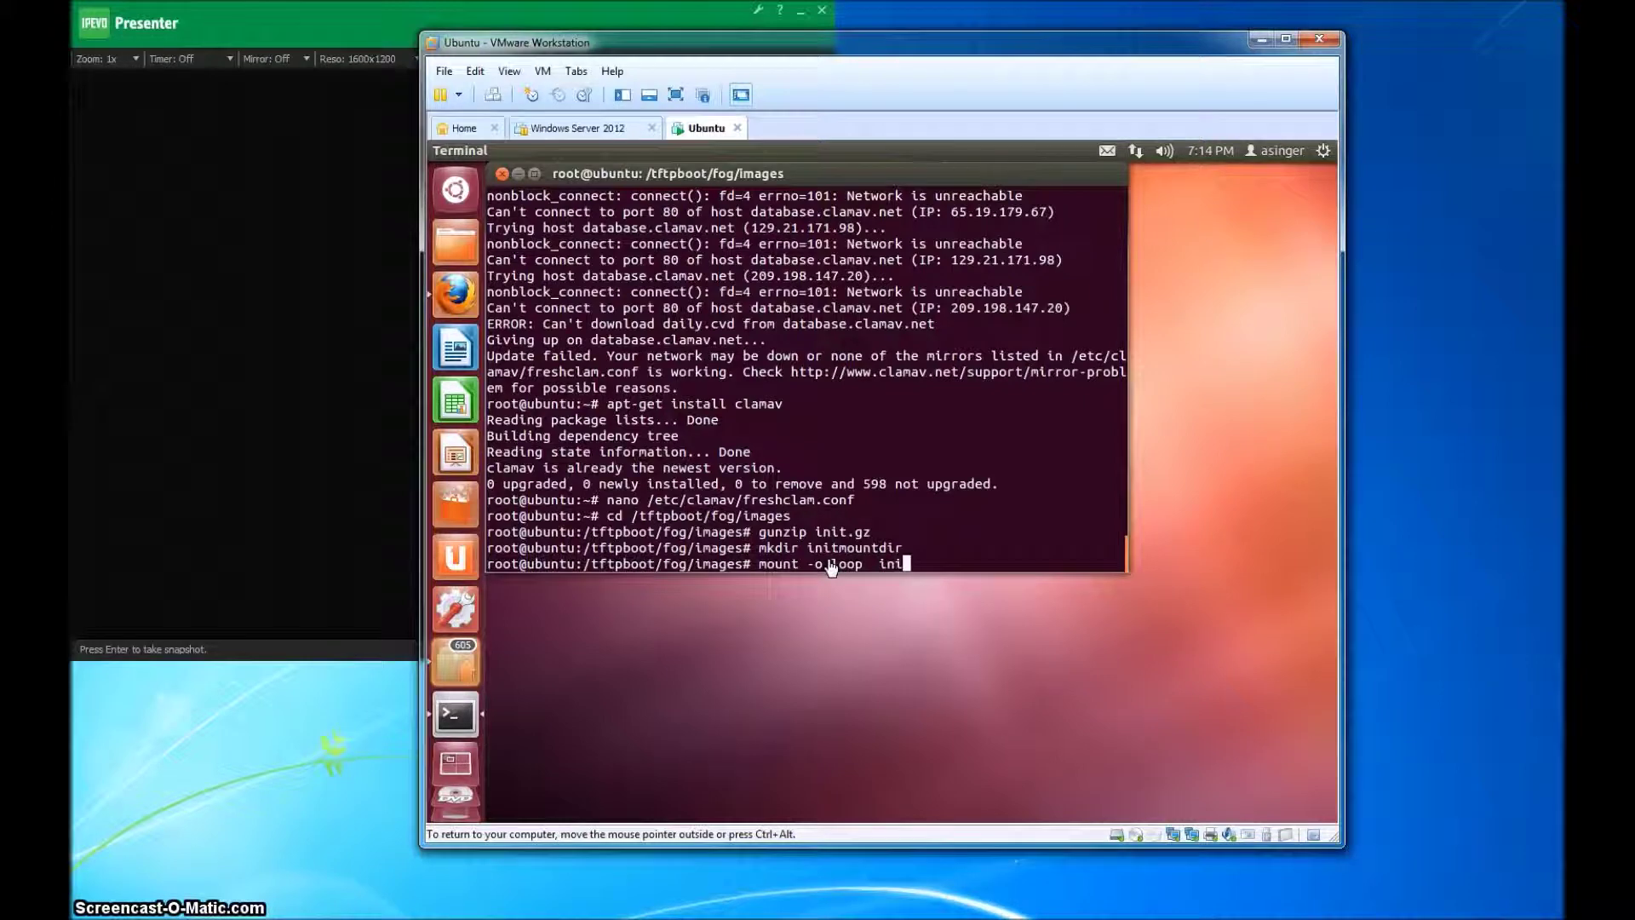
{"action": "type", "text": "tmount"}
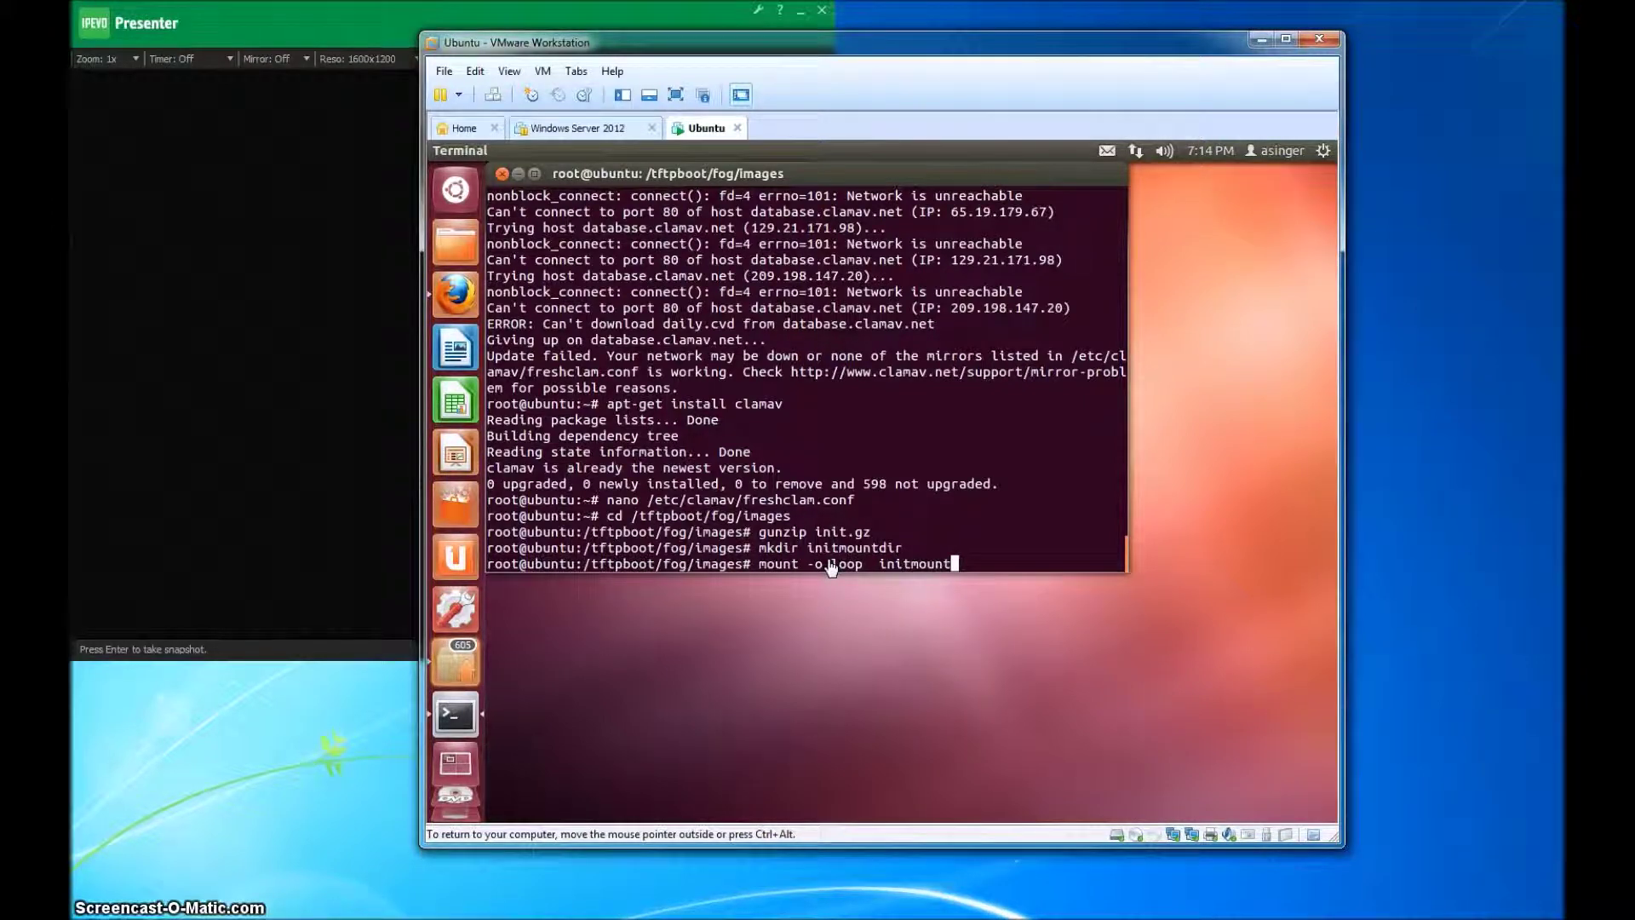
{"action": "type", "text": "dir"}
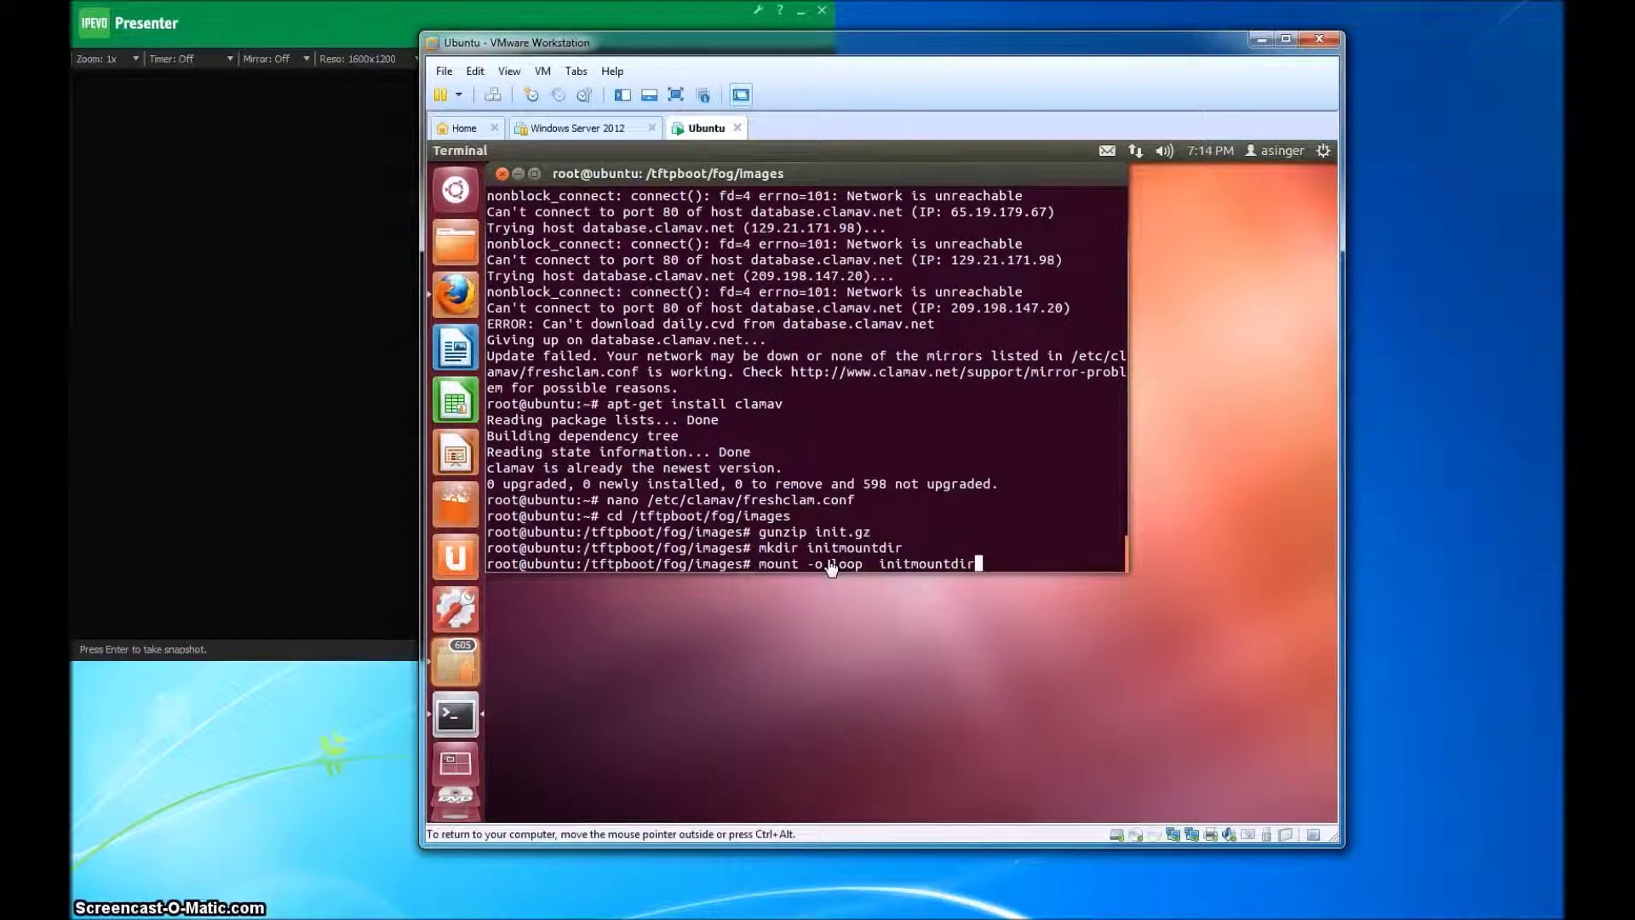
{"action": "key", "text": "Return"}
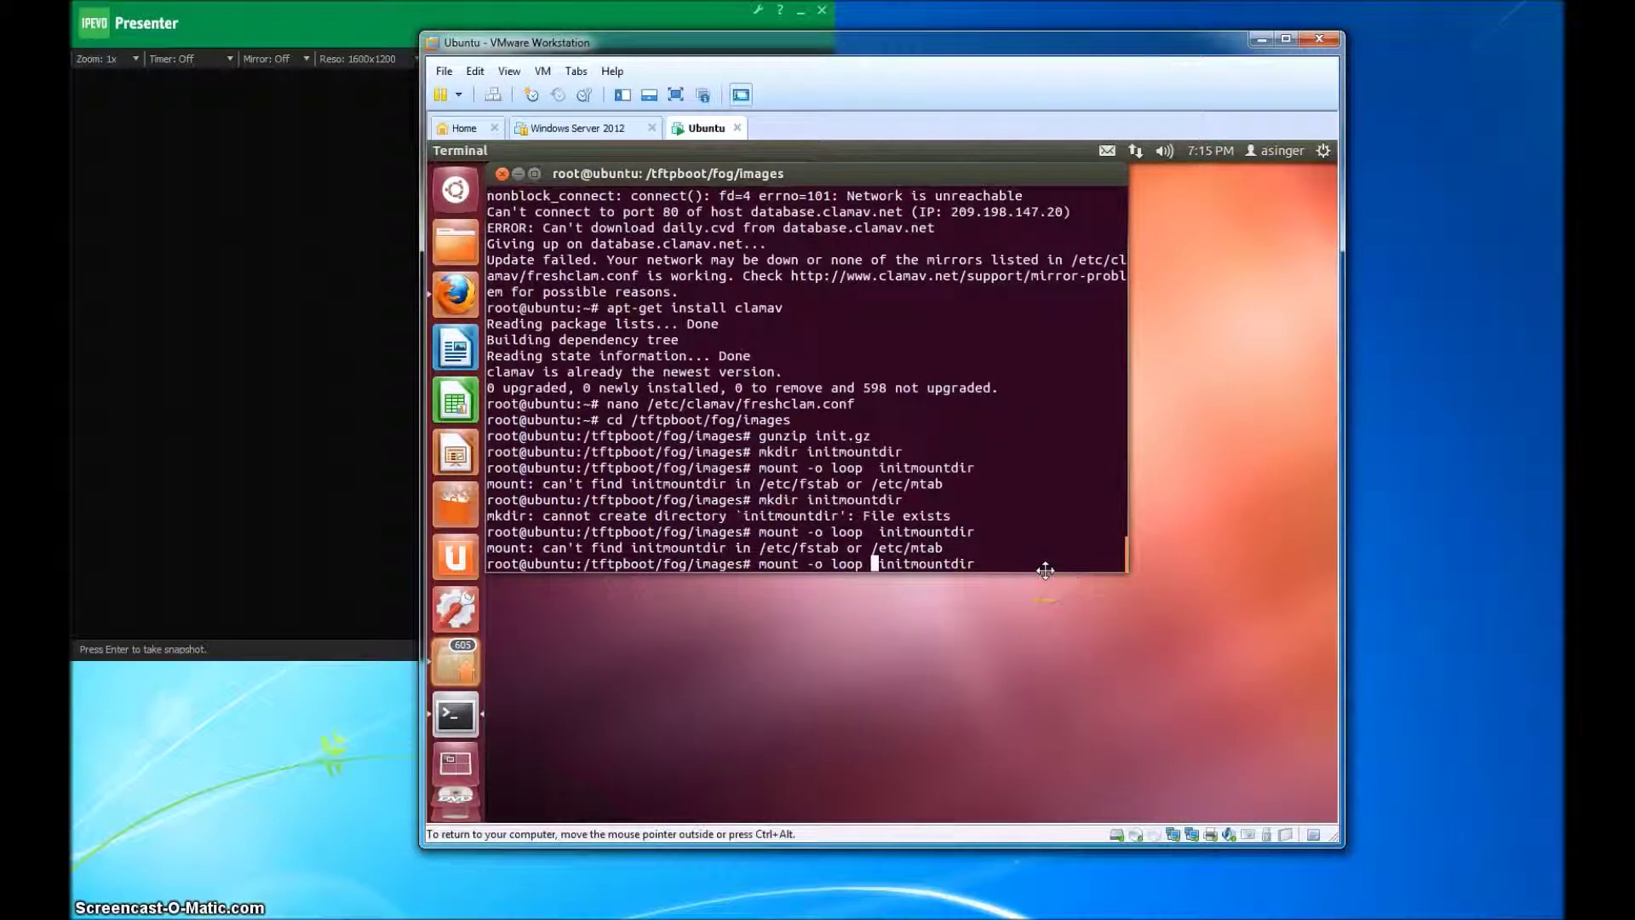
Mount the decompressed init image on the directory initmountdir with the loop option
{"action": "type", "text": "init"}
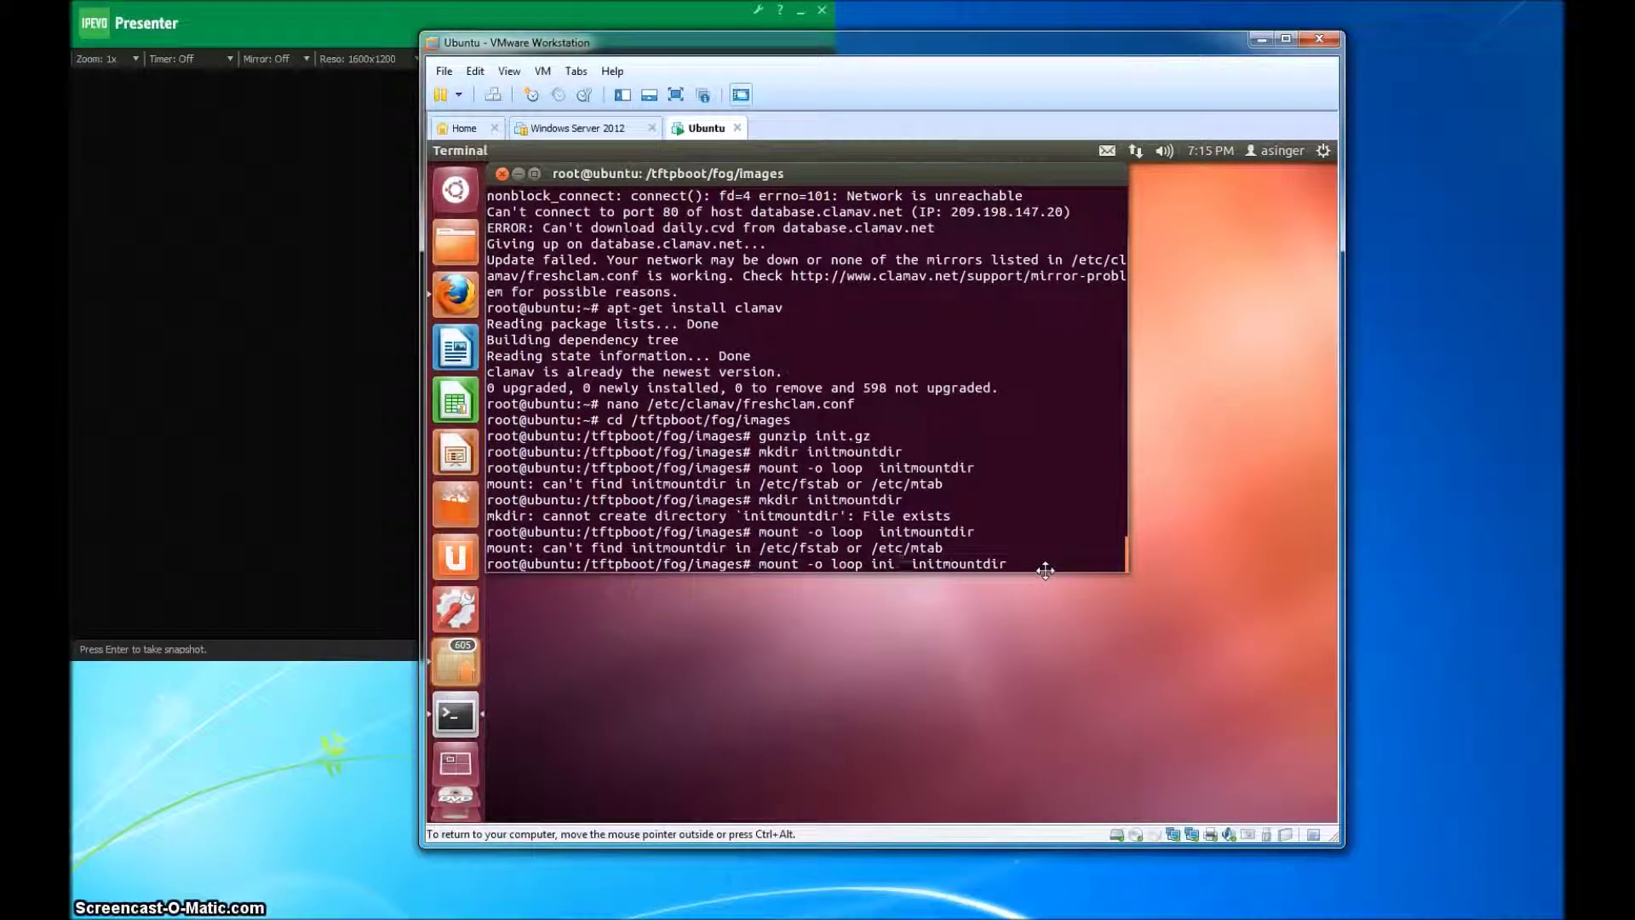
{"action": "key", "text": "Right"}
{"action": "key", "text": "Delete"}
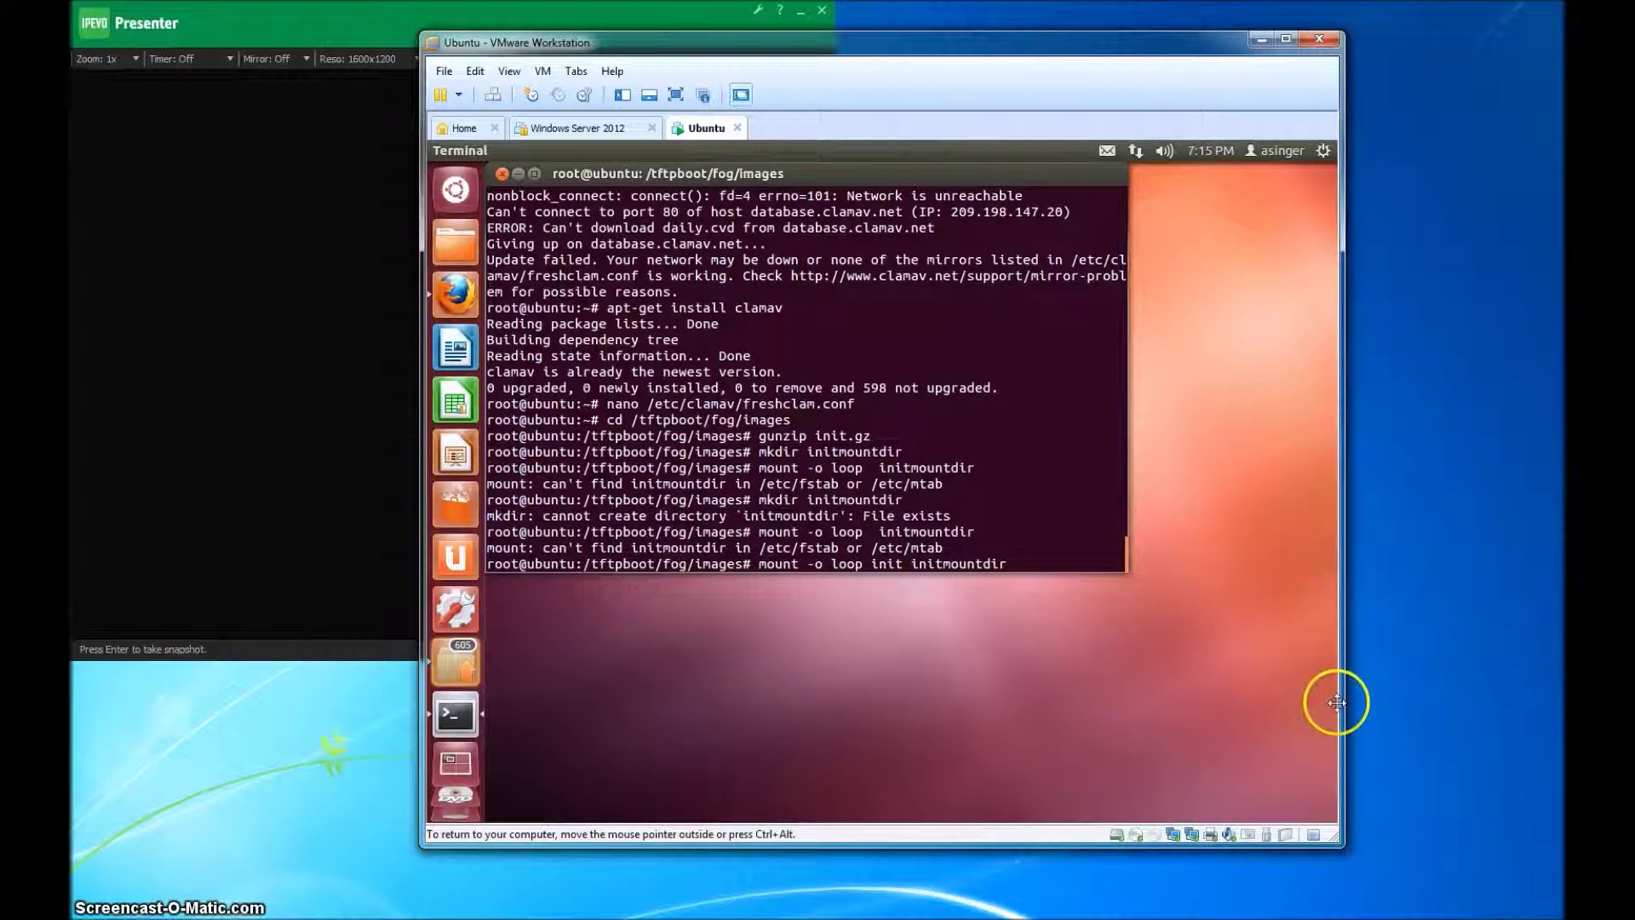
{"action": "key", "text": "Return"}
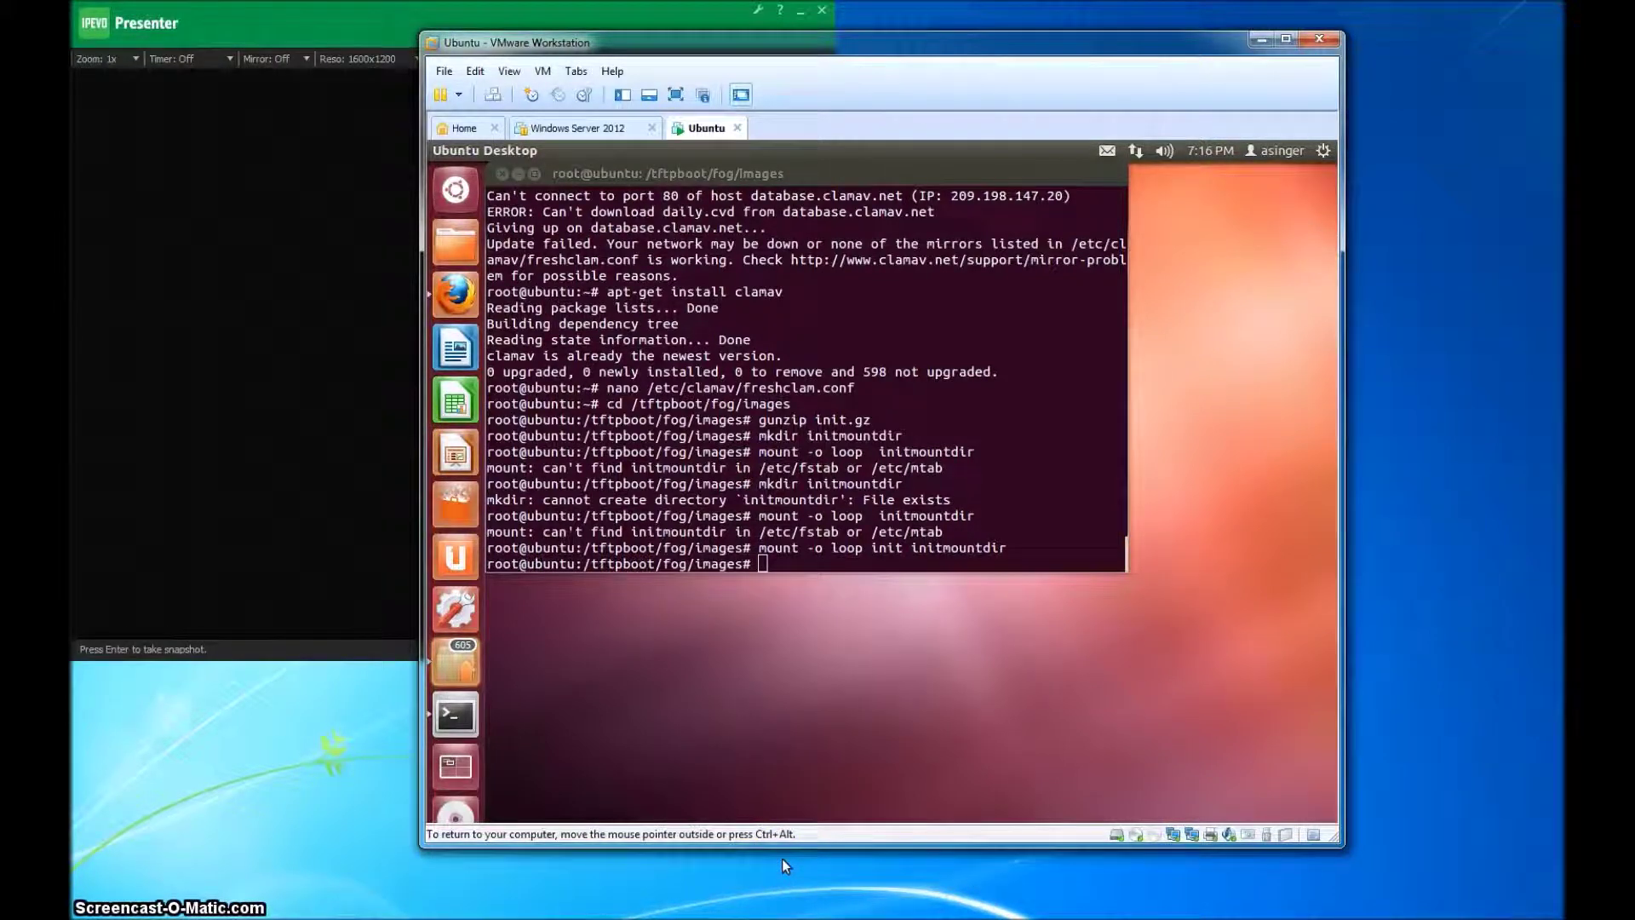
Open the folder /tftpboot/fog/images/initmountdir in the file manager
{"action": "left_click", "coordinate": [464, 252]}
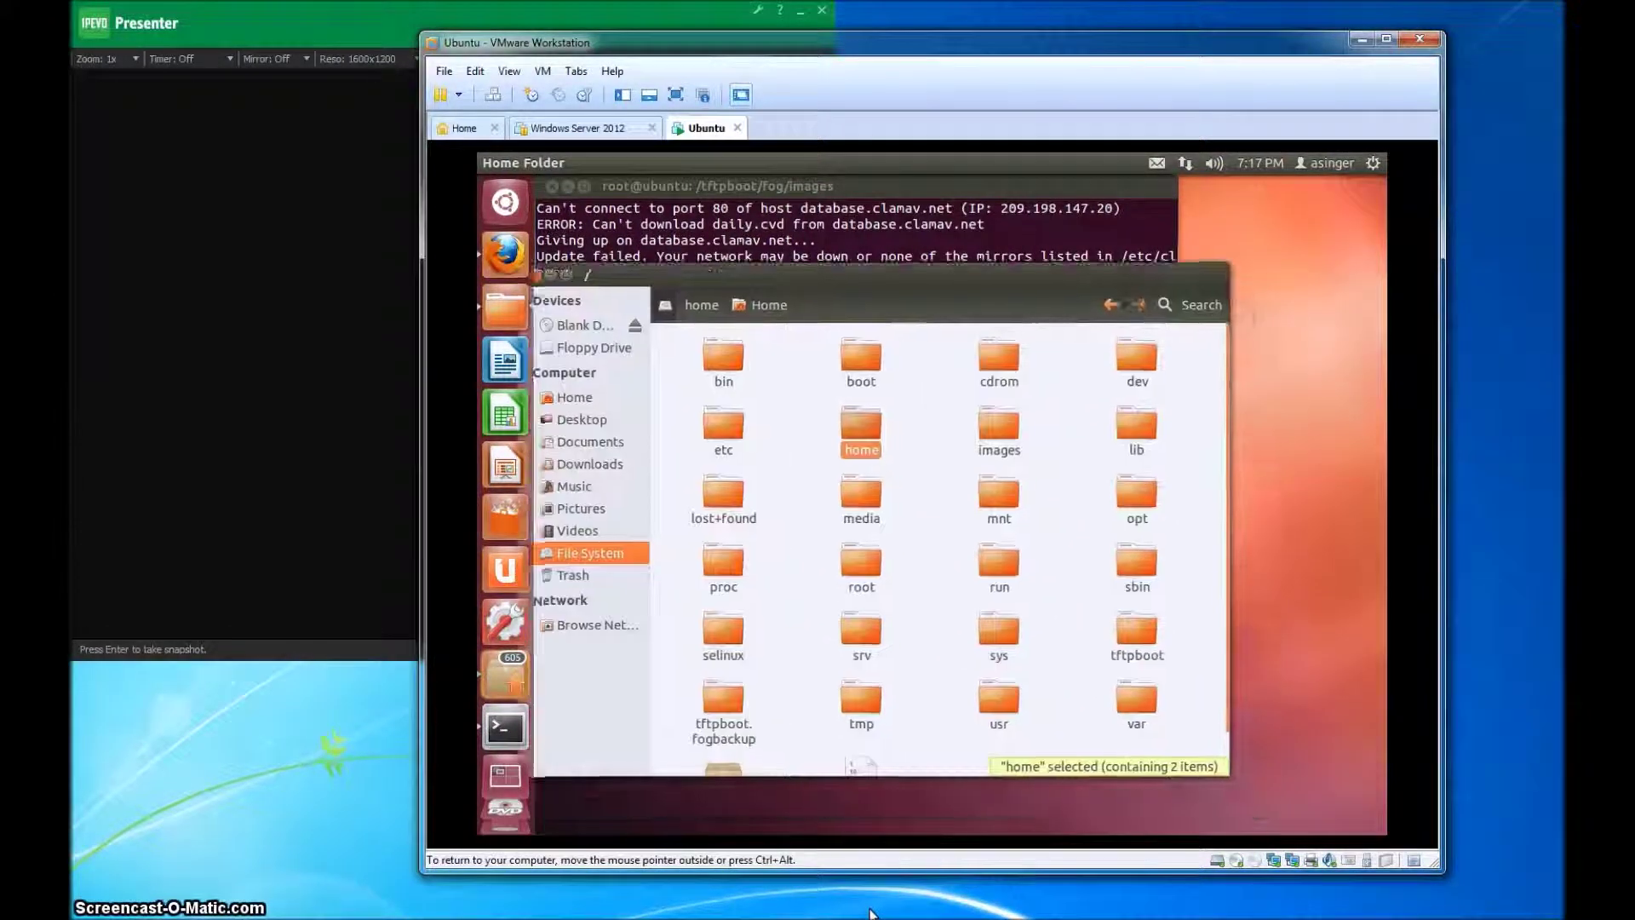
{"action": "double_click", "coordinate": [1138, 630]}
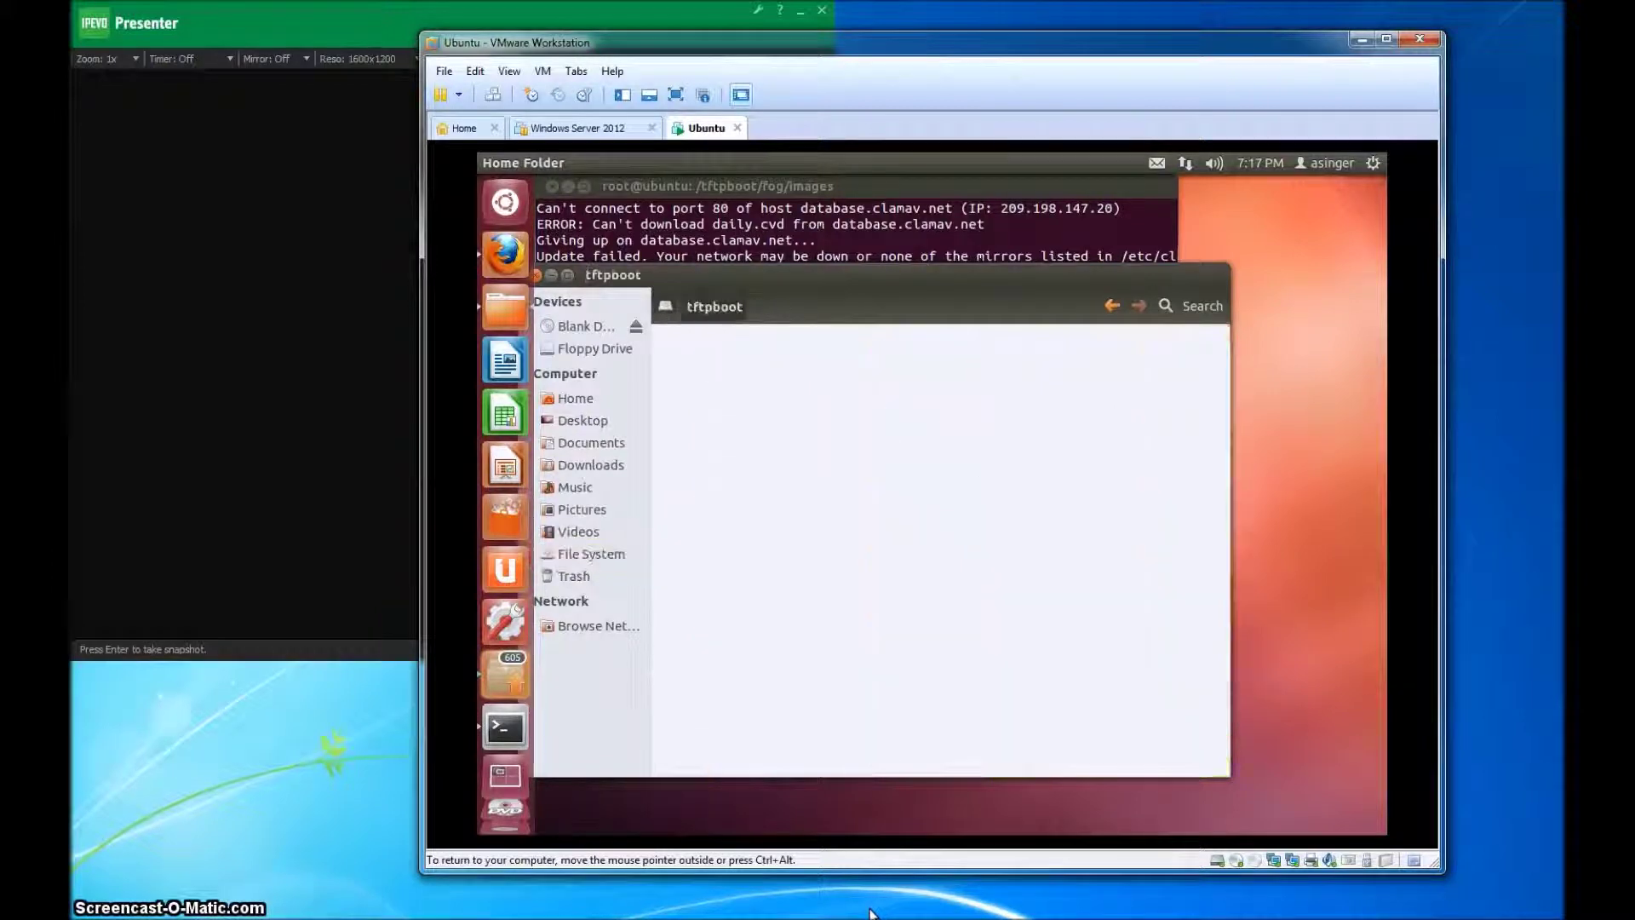
{"action": "double_click", "coordinate": [724, 358]}
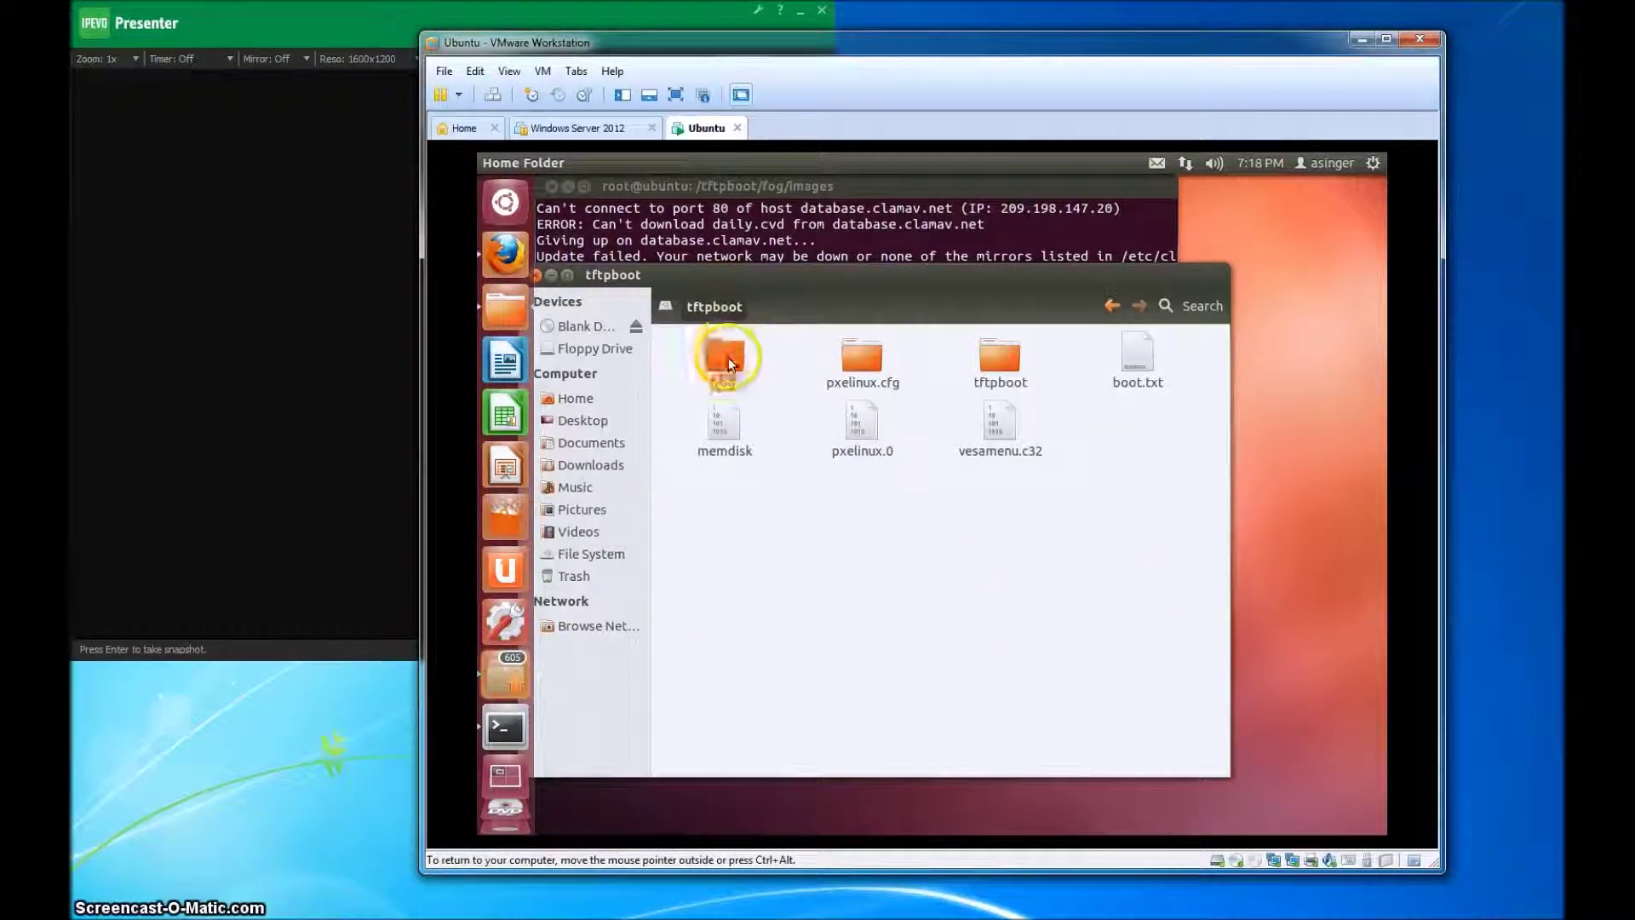
{"action": "left_click_drag", "start_coordinate": [773, 275], "coordinate": [779, 603]}
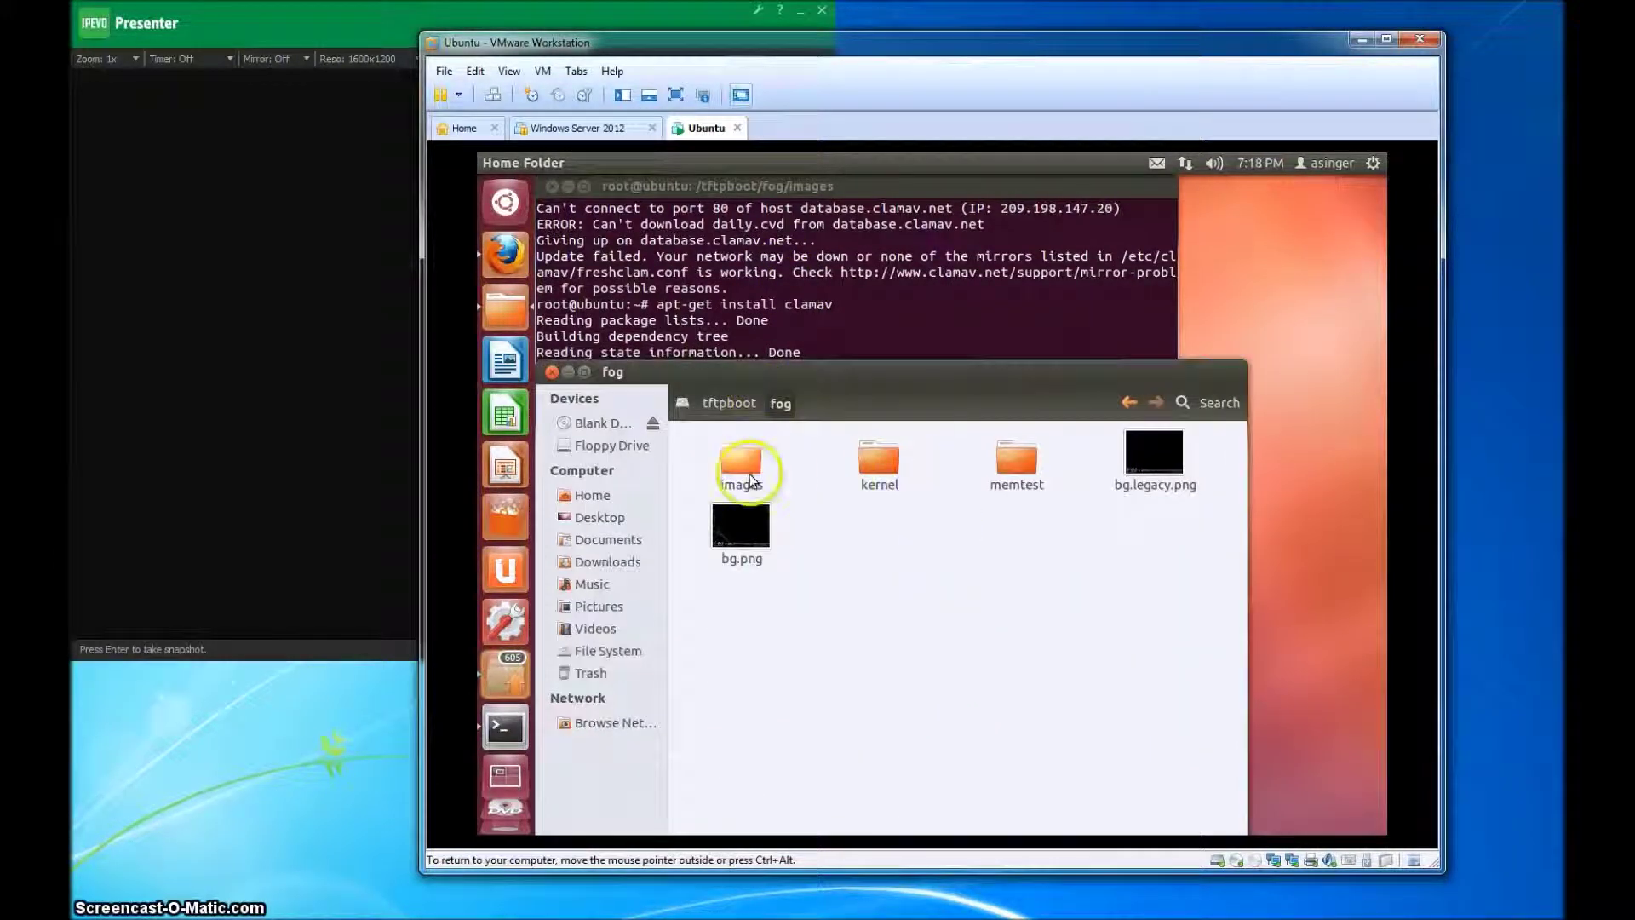
{"action": "double_click", "coordinate": [741, 464]}
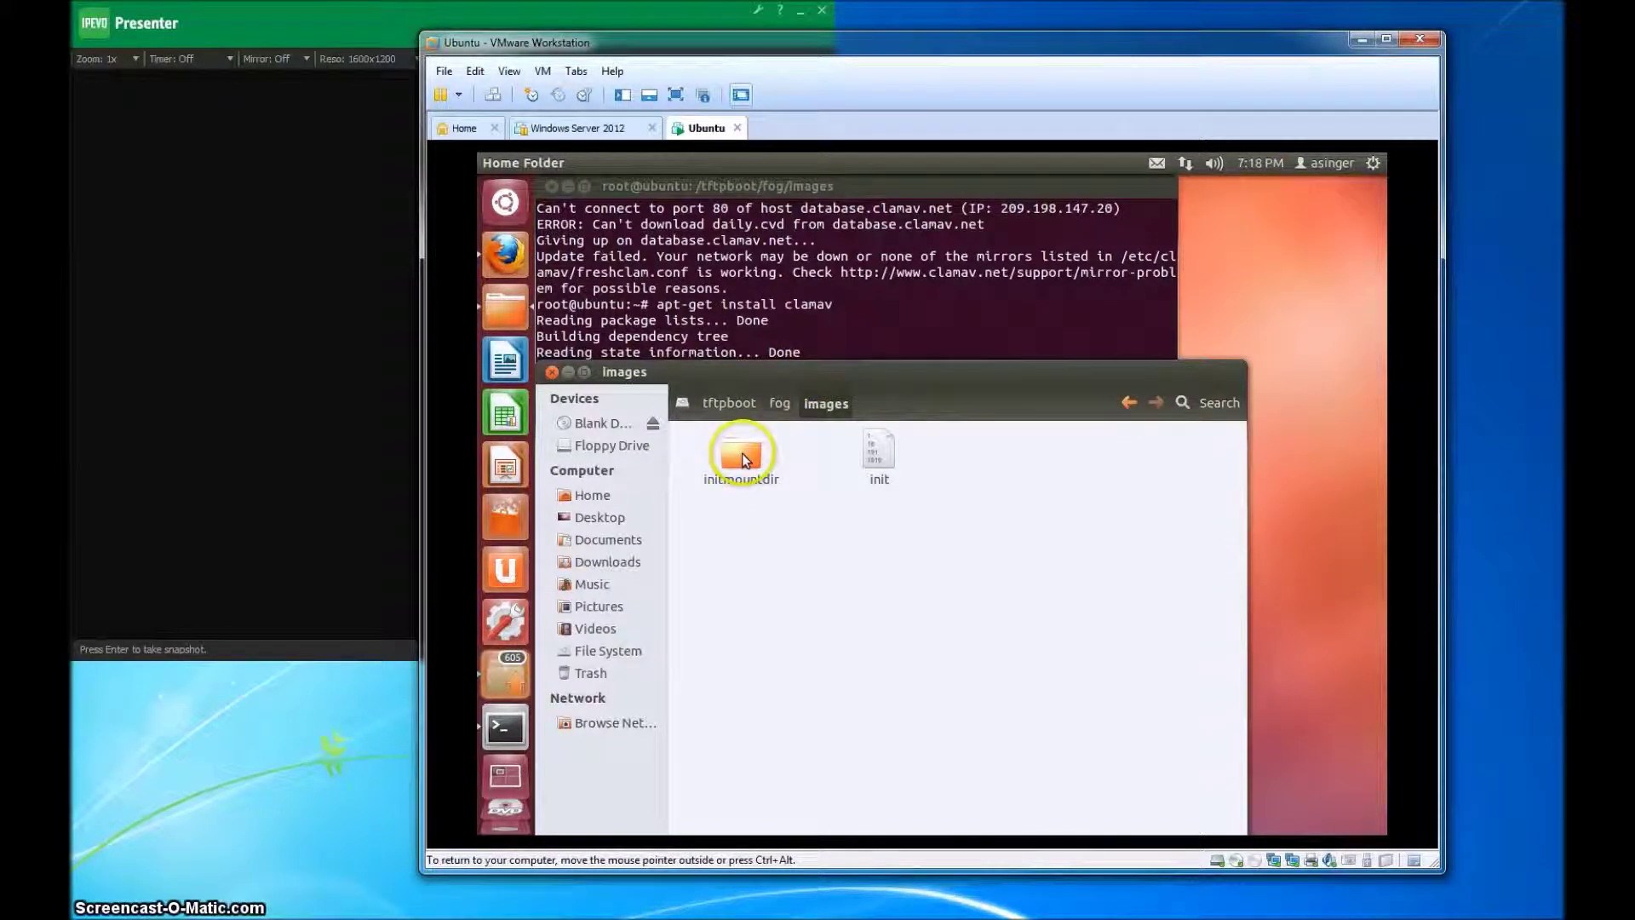
{"action": "double_click", "coordinate": [743, 460]}
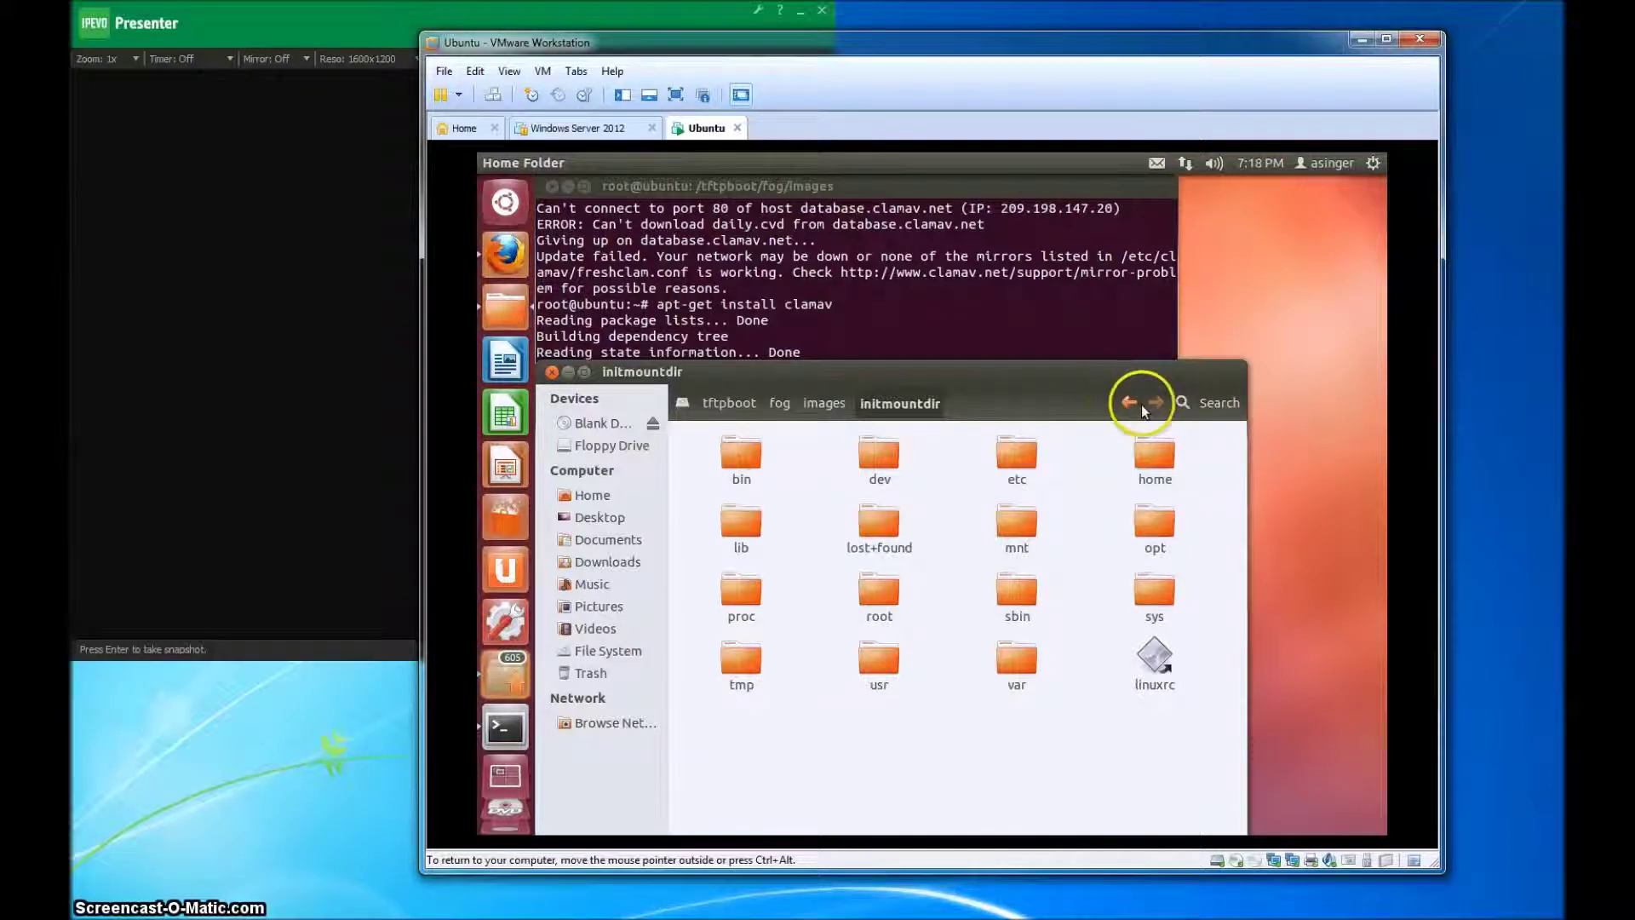
Search the initmountdir folder for freshclam.conf
{"action": "left_click", "coordinate": [1226, 406]}
{"action": "left_click", "coordinate": [931, 438]}
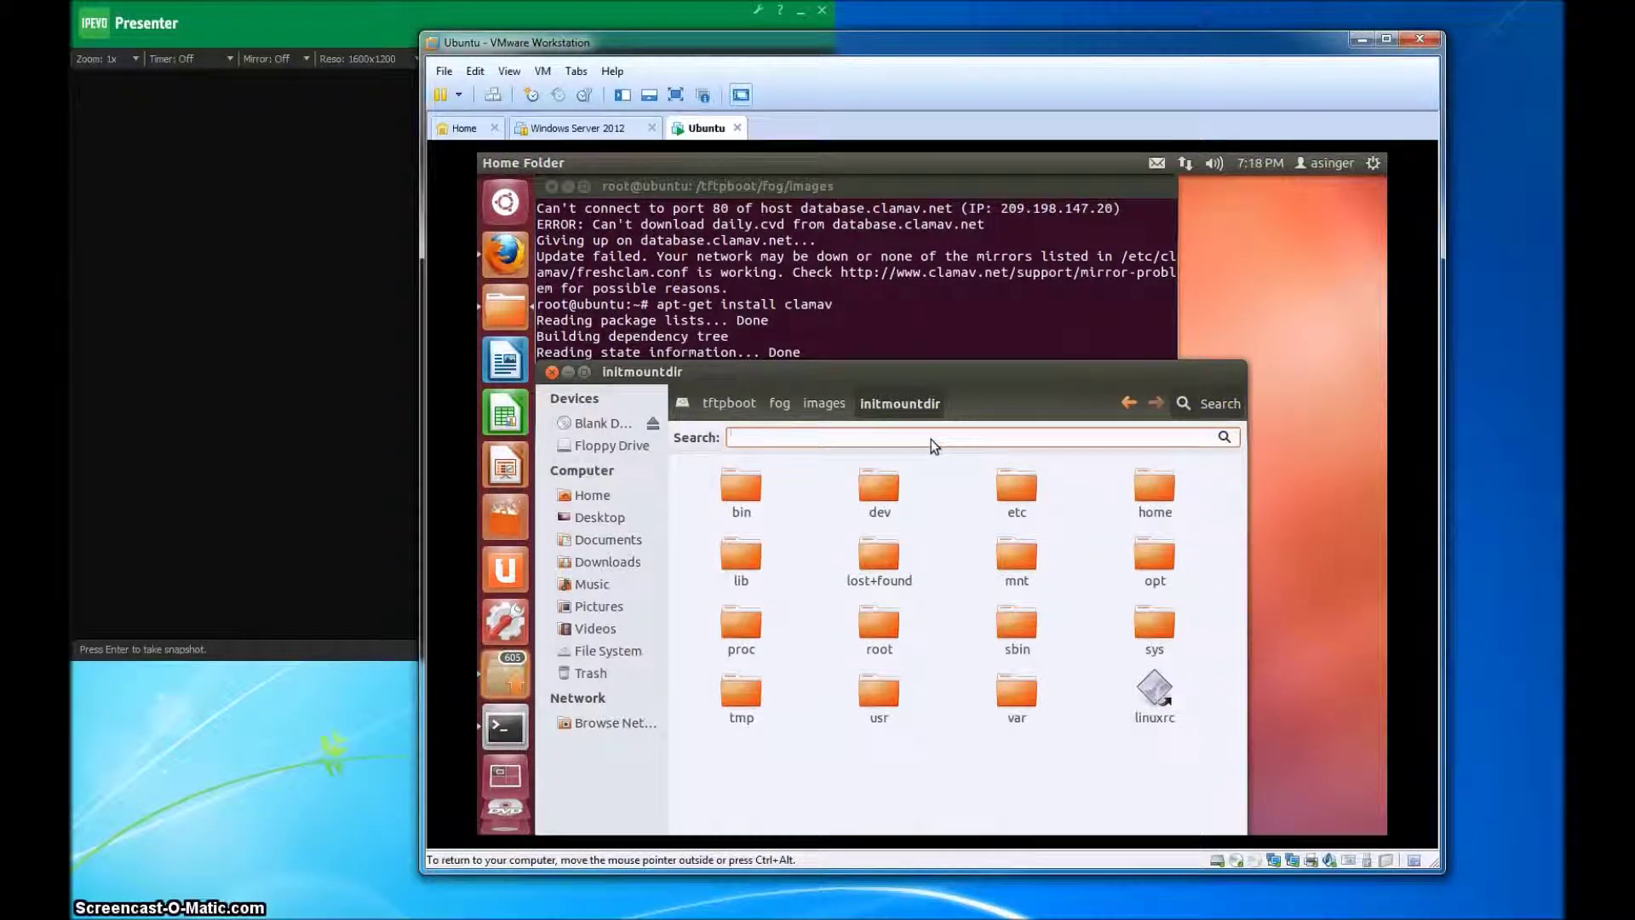
{"action": "type", "text": "freshclam"}
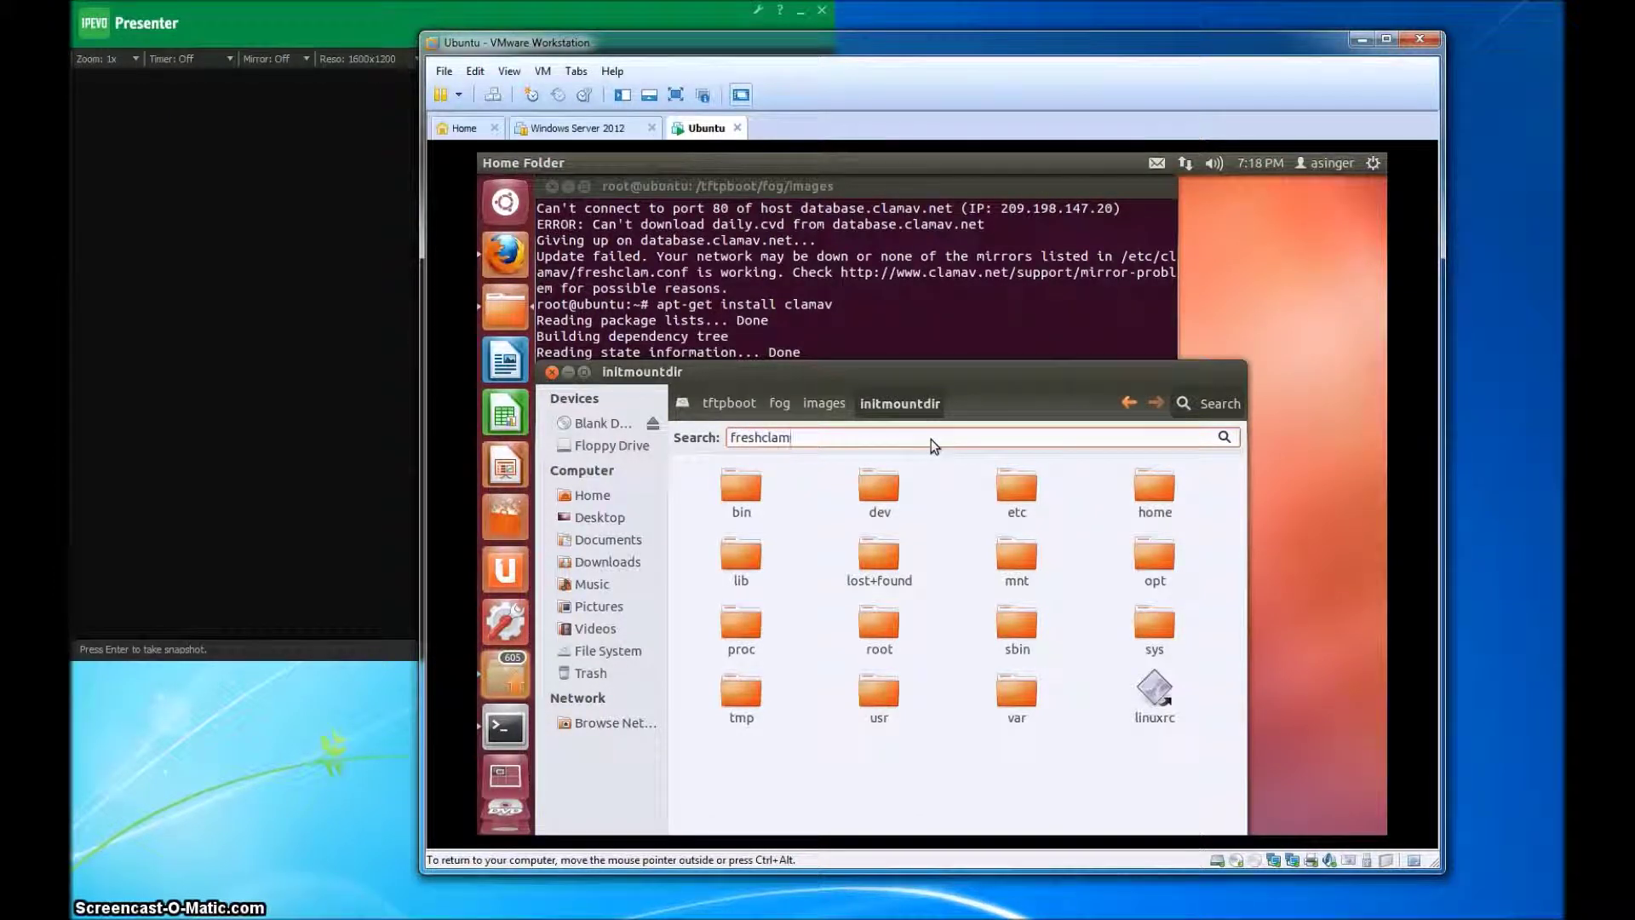
{"action": "type", "text": ".conf"}
{"action": "key", "text": "Return"}
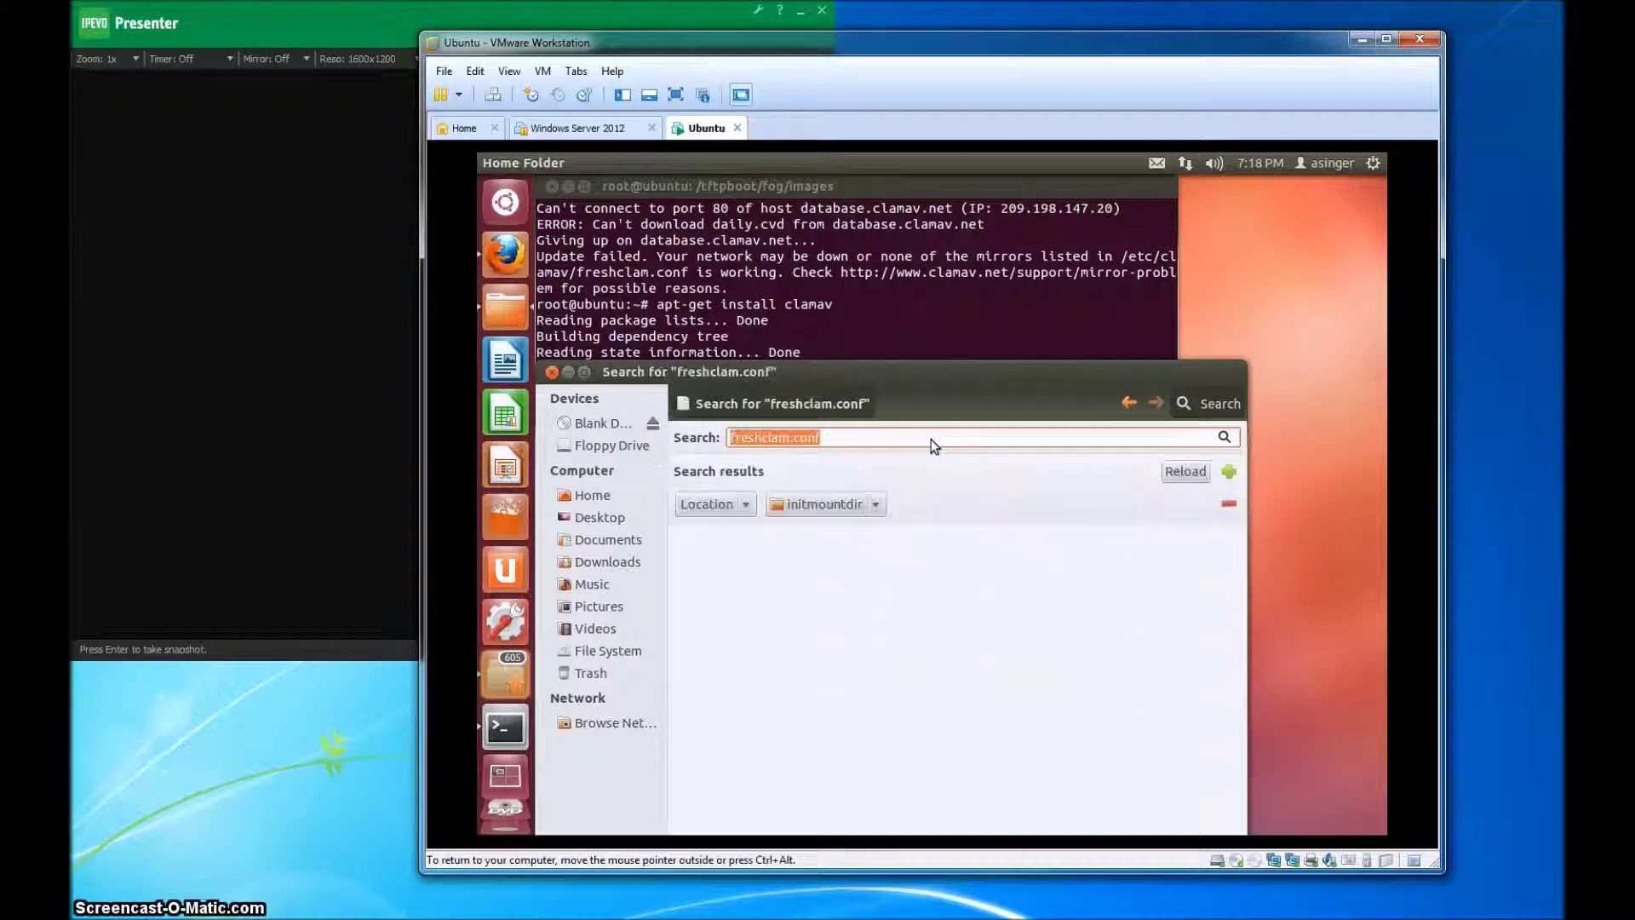
Open the properties of the found freshclam.conf and copy its location path
{"action": "left_click", "coordinate": [739, 555]}
{"action": "right_click", "coordinate": [739, 557]}
{"action": "left_click", "coordinate": [800, 547]}
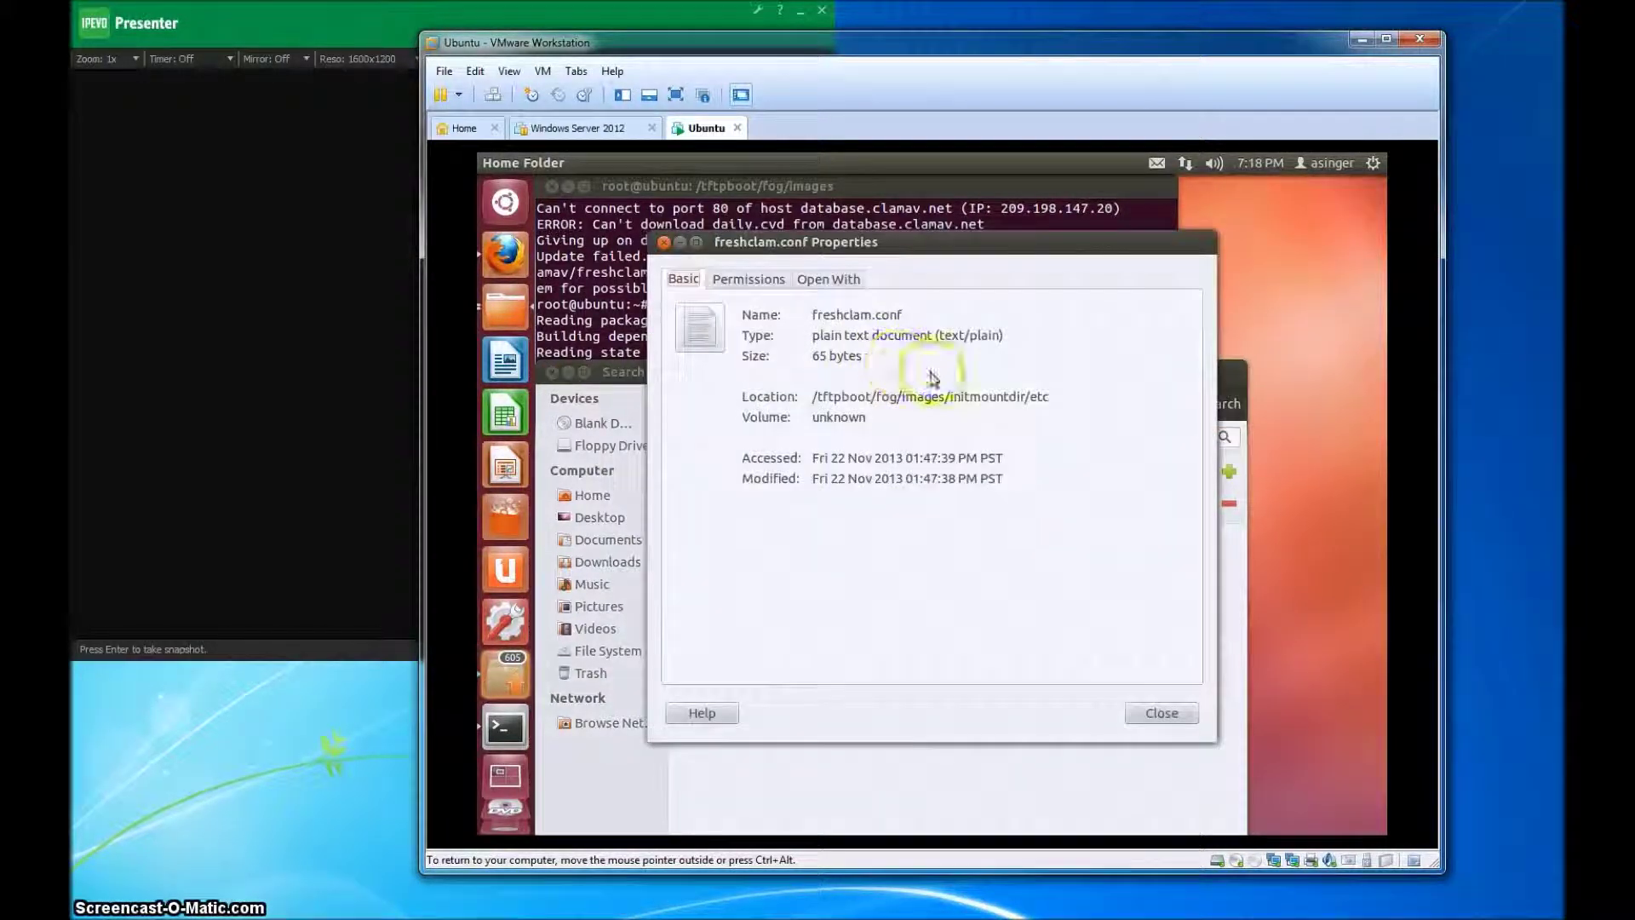
{"action": "left_click_drag", "start_coordinate": [1054, 397], "coordinate": [810, 399]}
{"action": "key", "text": "ctrl+c"}
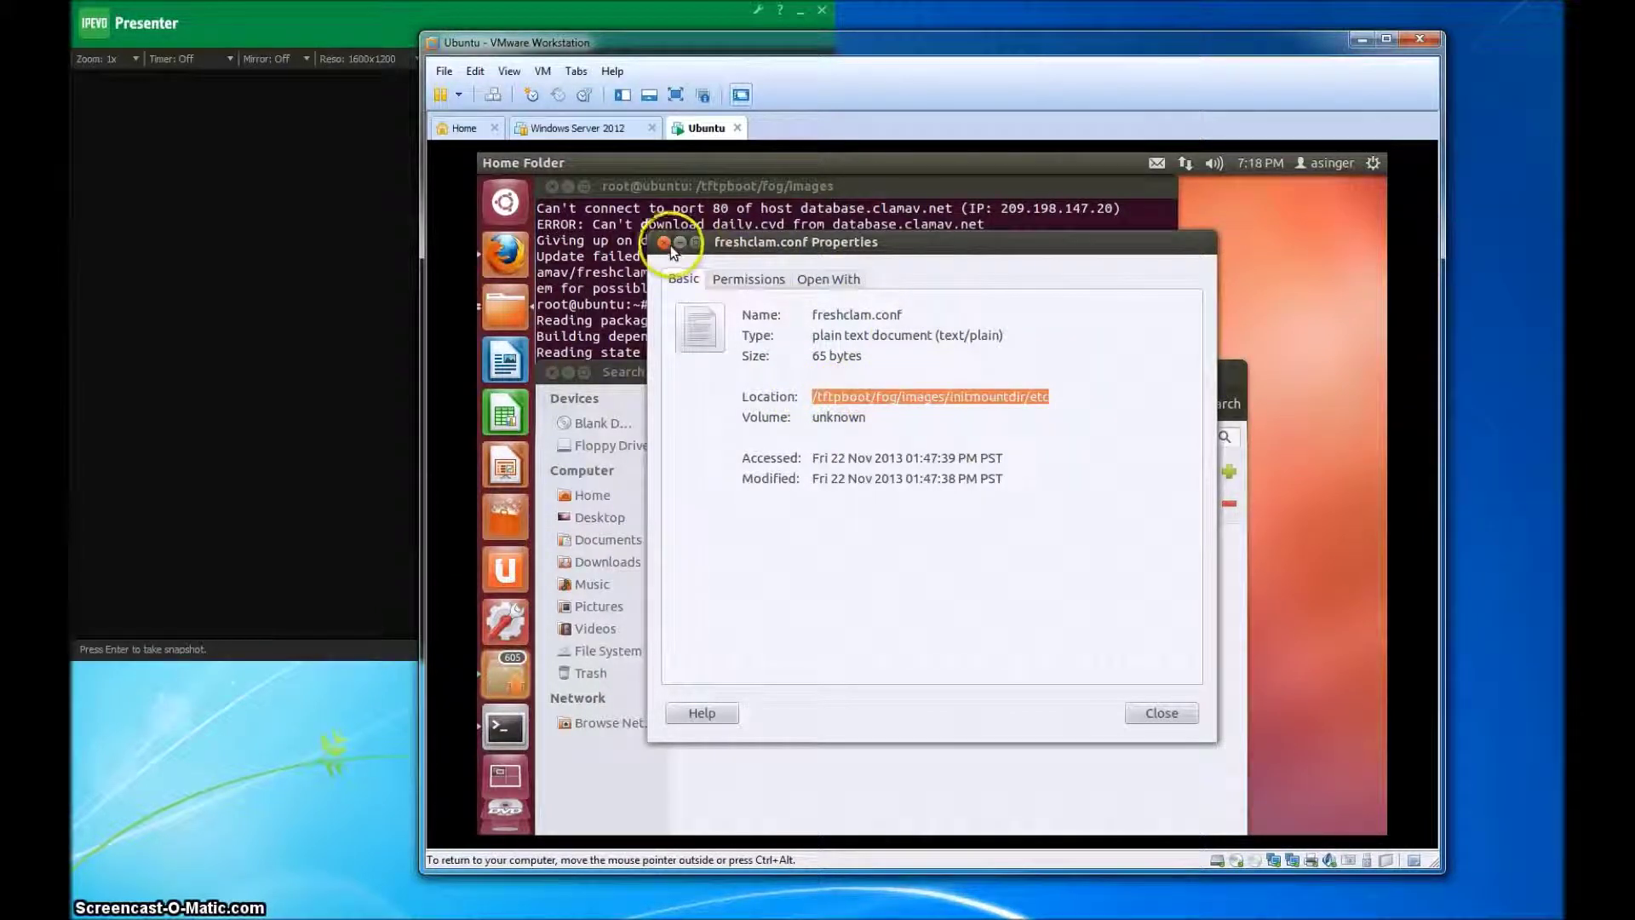
Open /tftpboot/fog/images/initmountdir/etc/freshclam.conf in nano from the terminal, using the copied path
{"action": "left_click", "coordinate": [877, 180]}
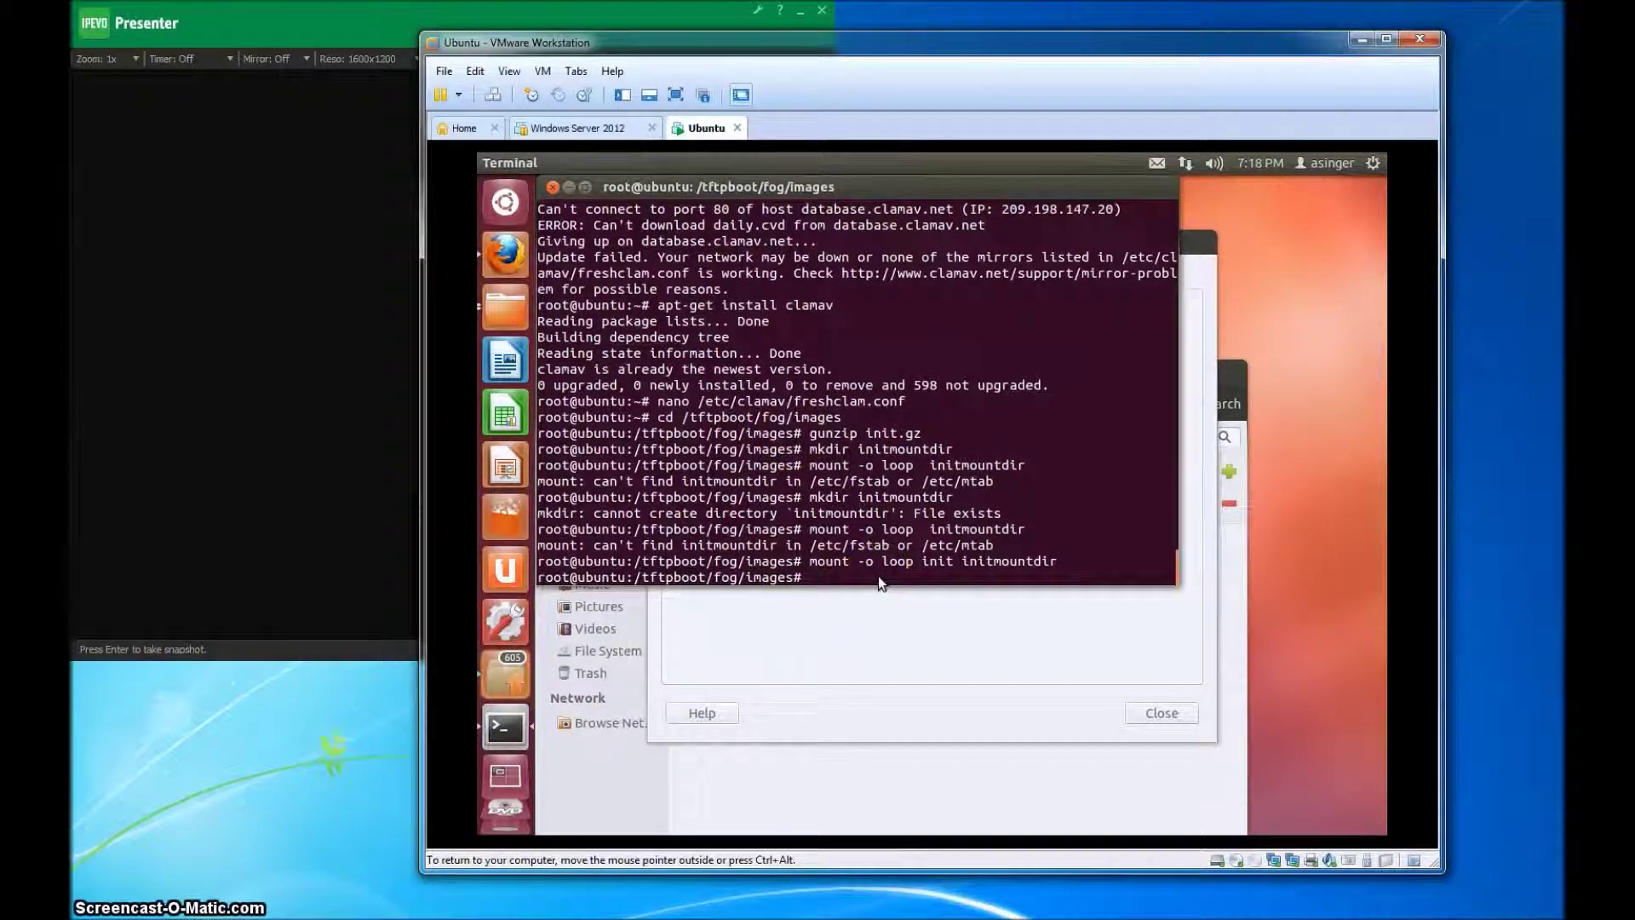
{"action": "type", "text": "nano"}
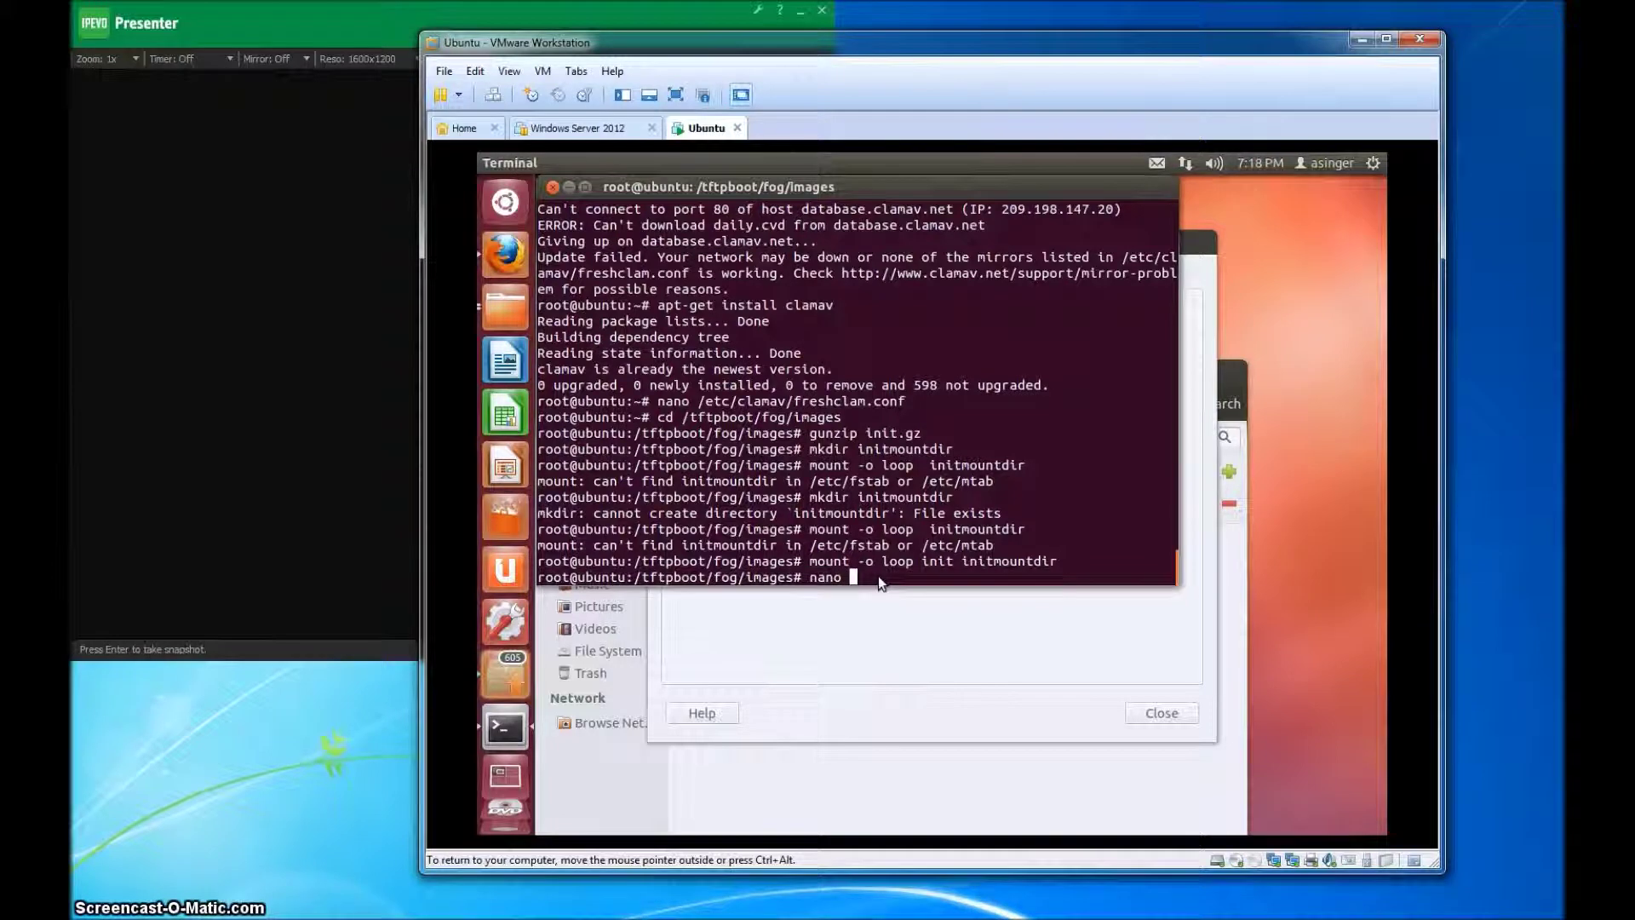
{"action": "right_click", "coordinate": [877, 576]}
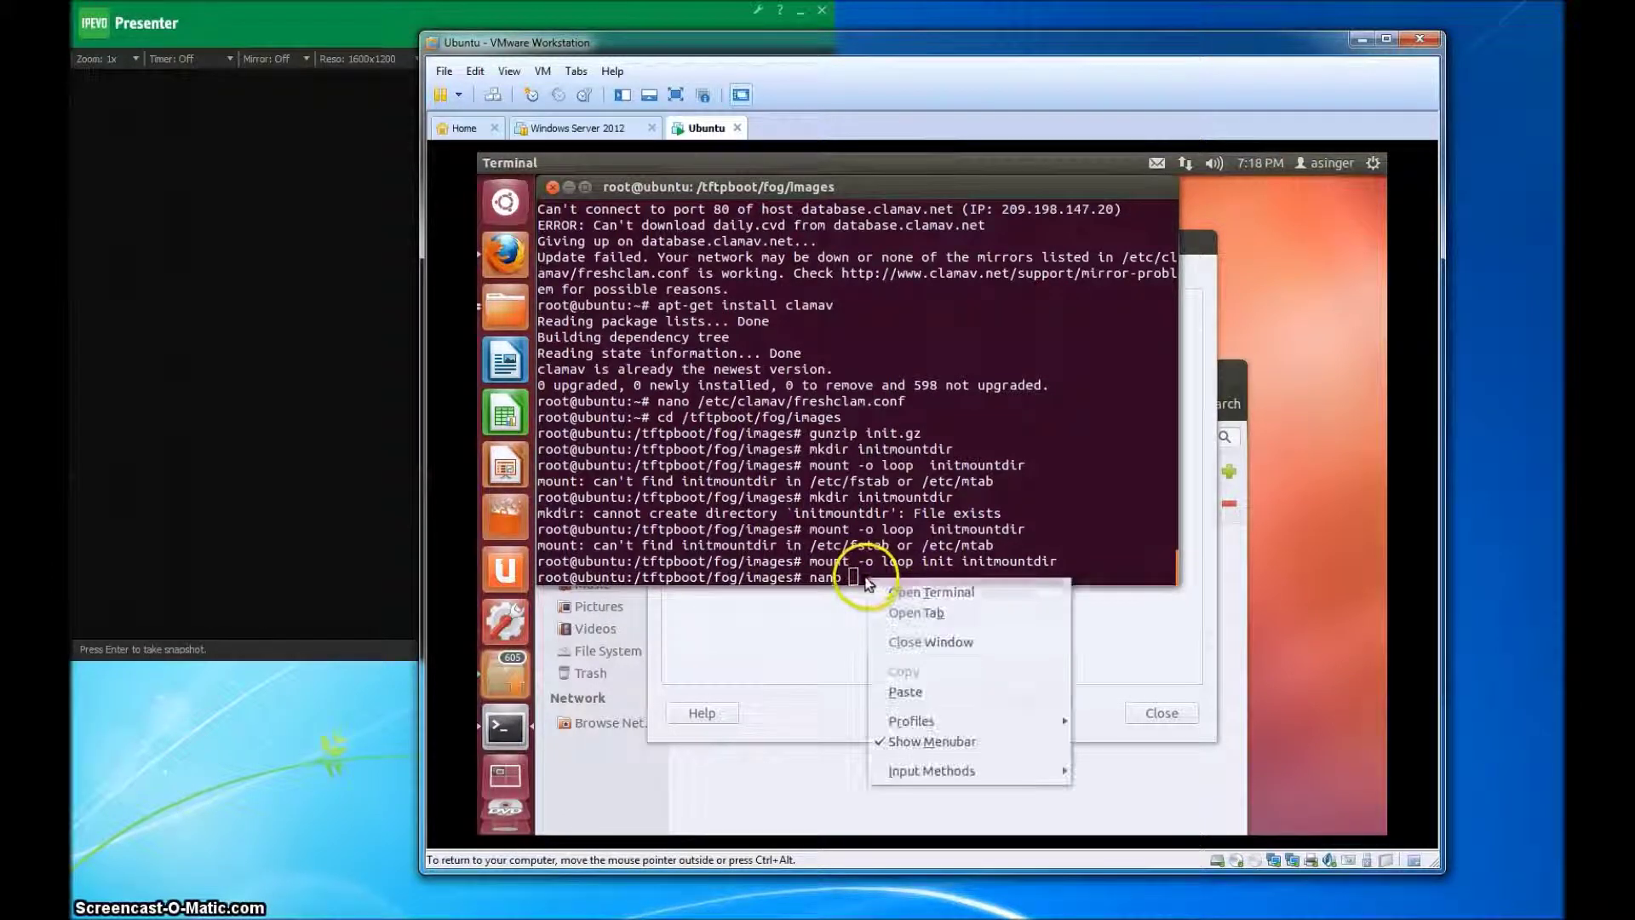
{"action": "left_click", "coordinate": [906, 692]}
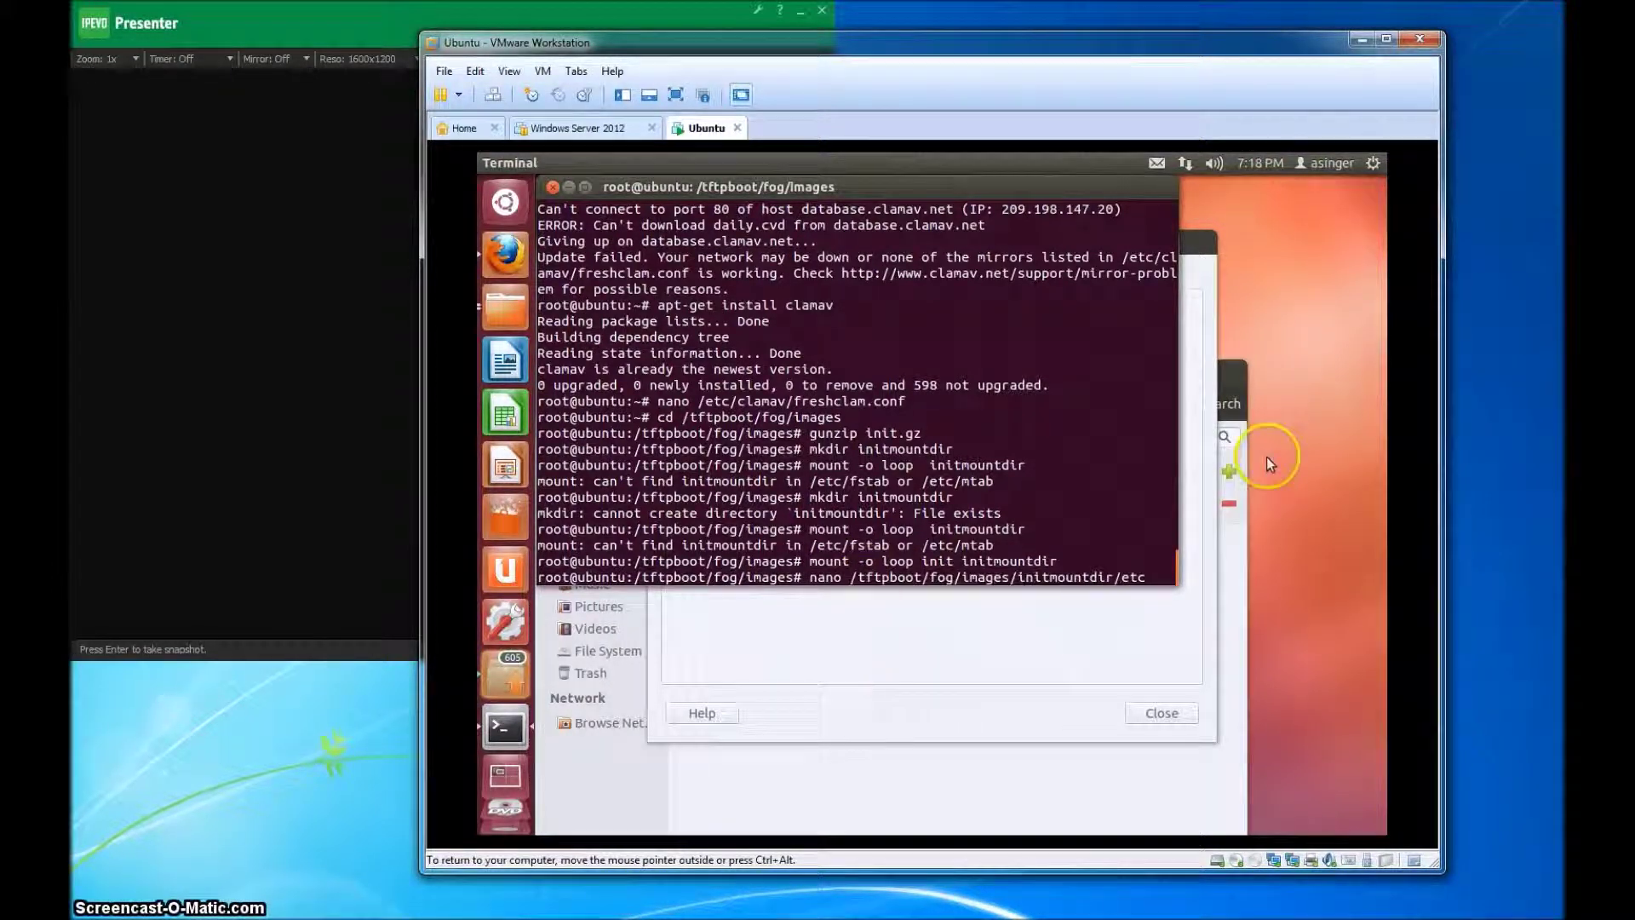
{"action": "type", "text": "/c"}
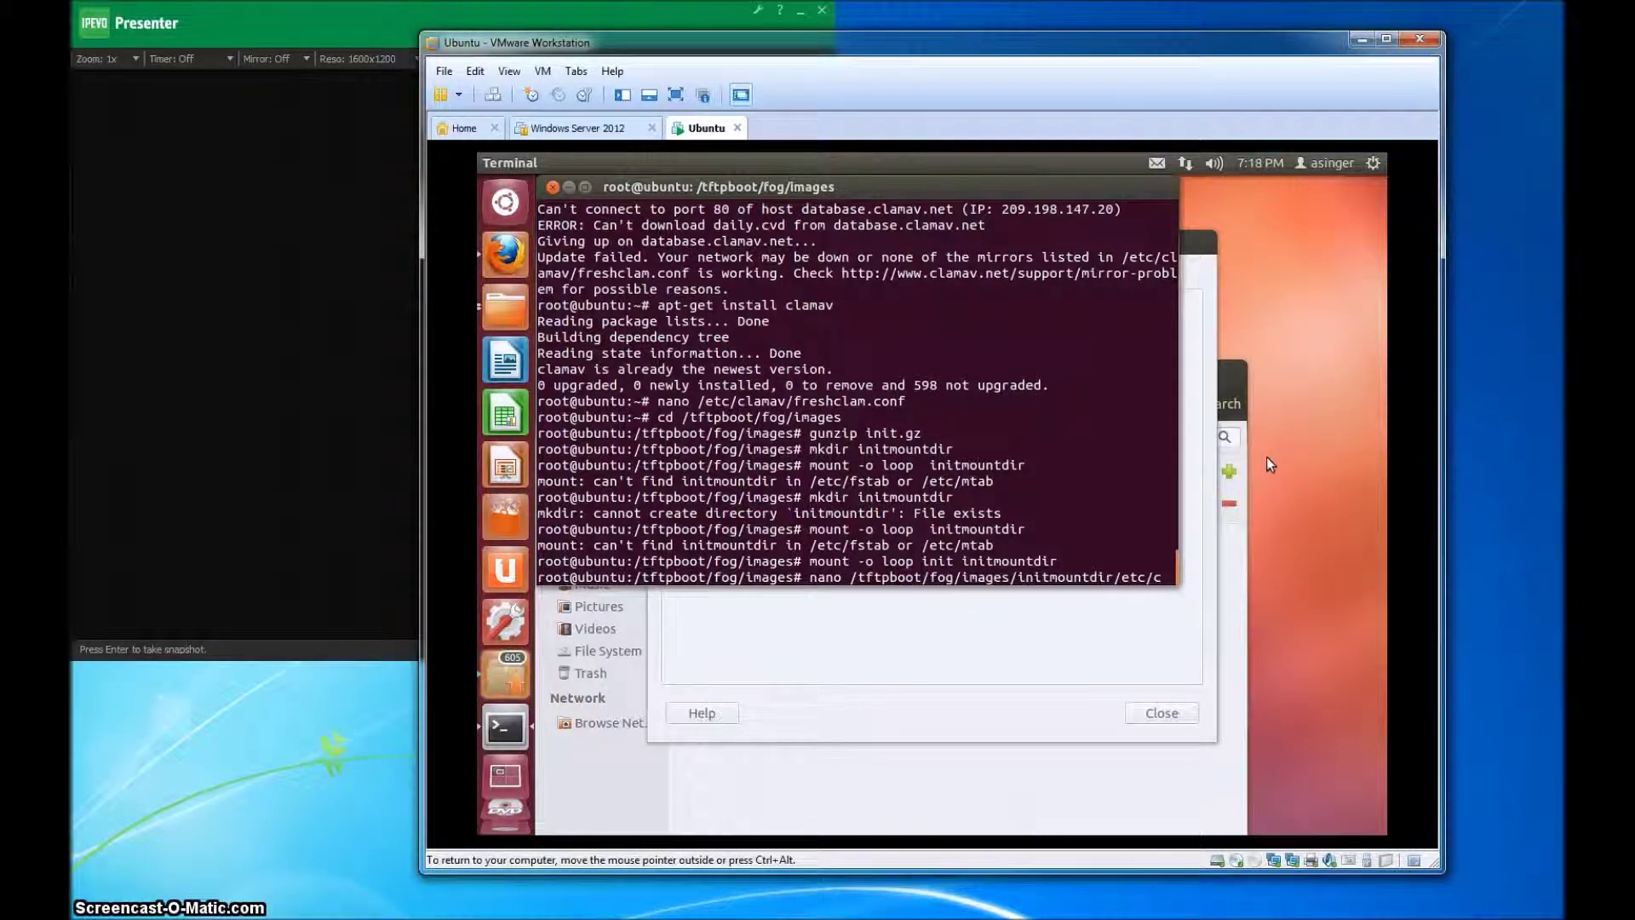
{"action": "key", "text": "BackSpace"}
{"action": "type", "text": "fres"}
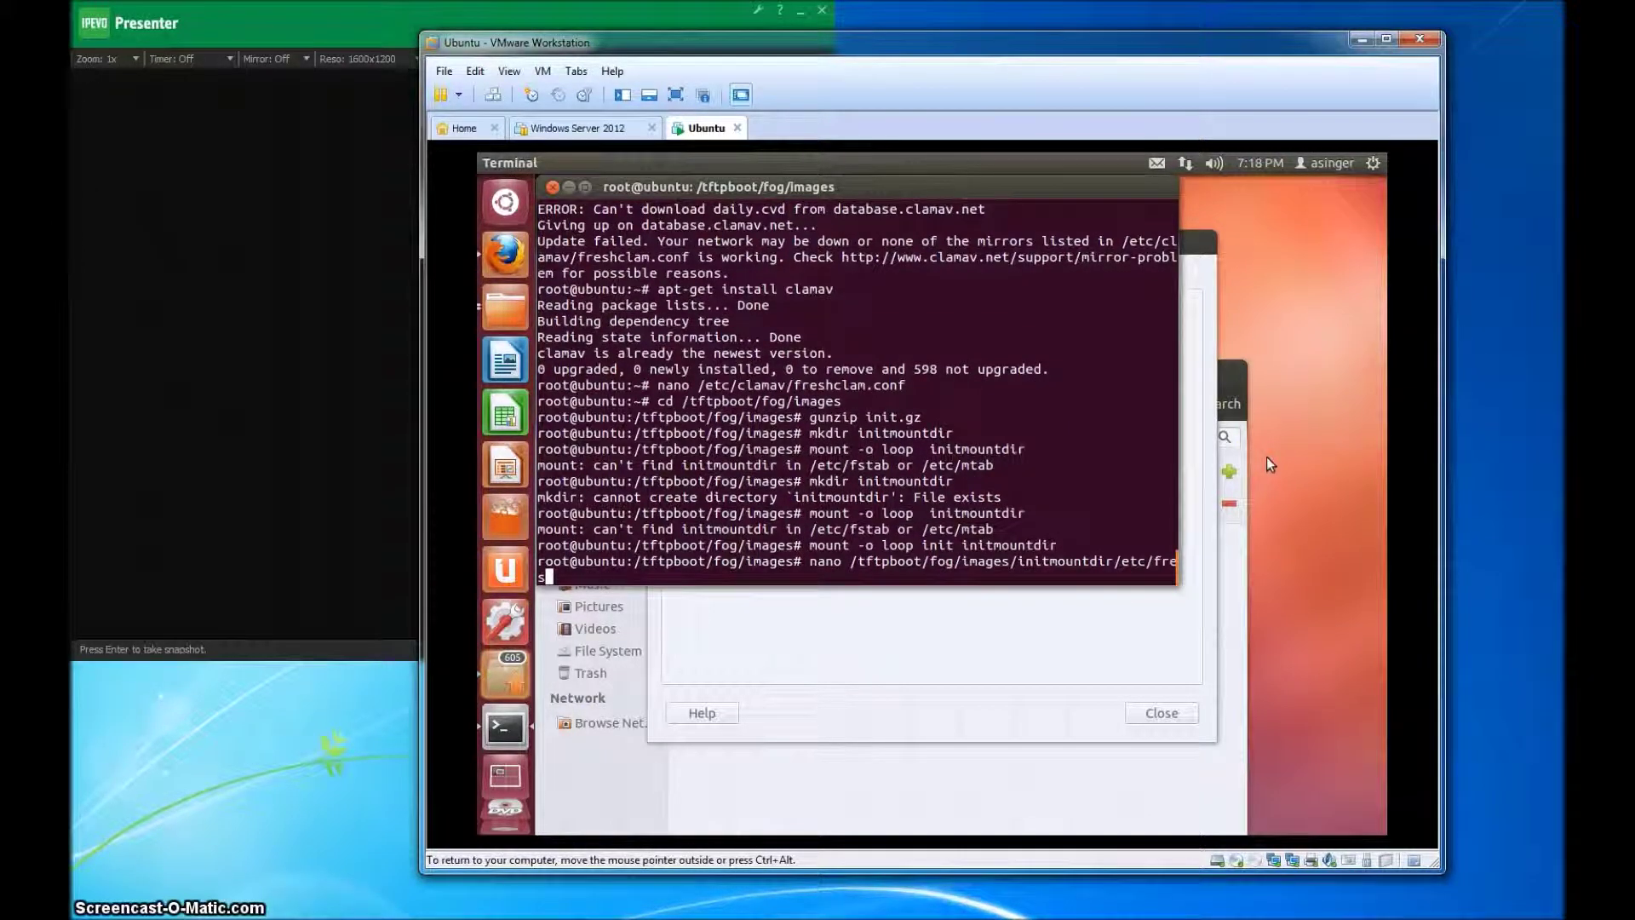
{"action": "type", "text": "hclam"}
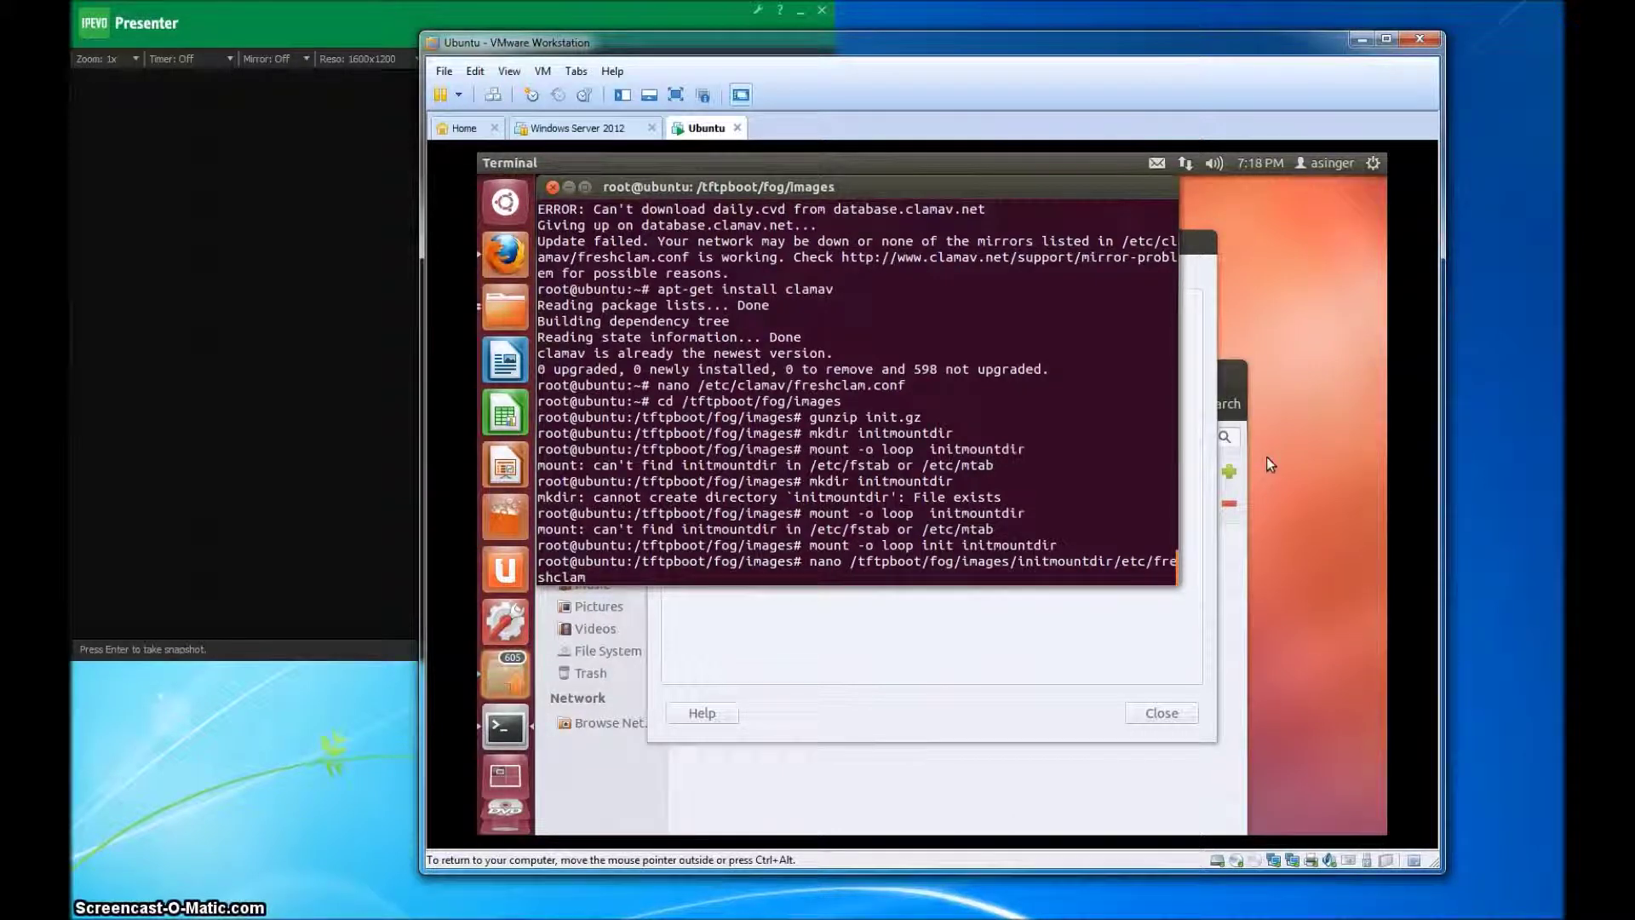
{"action": "type", "text": ".conf"}
{"action": "key", "text": "Return"}
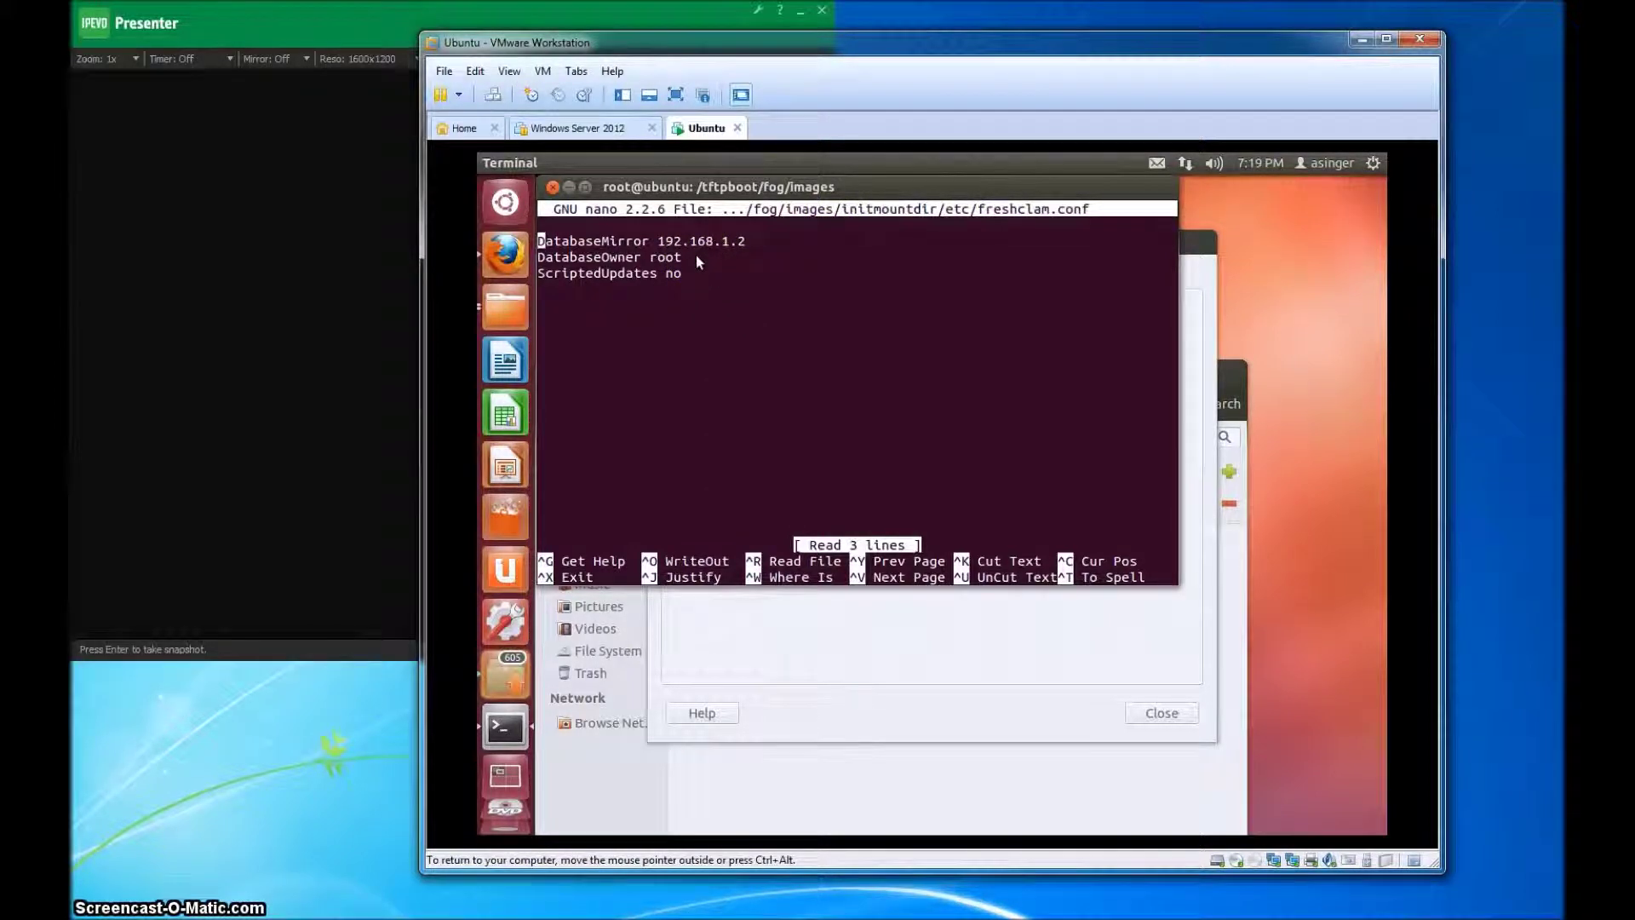
Examine the DatabaseMirror and ScriptedUpdates lines in the mounted image's freshclam.conf, and exit nano without changing anything
{"action": "left_click", "coordinate": [724, 244]}
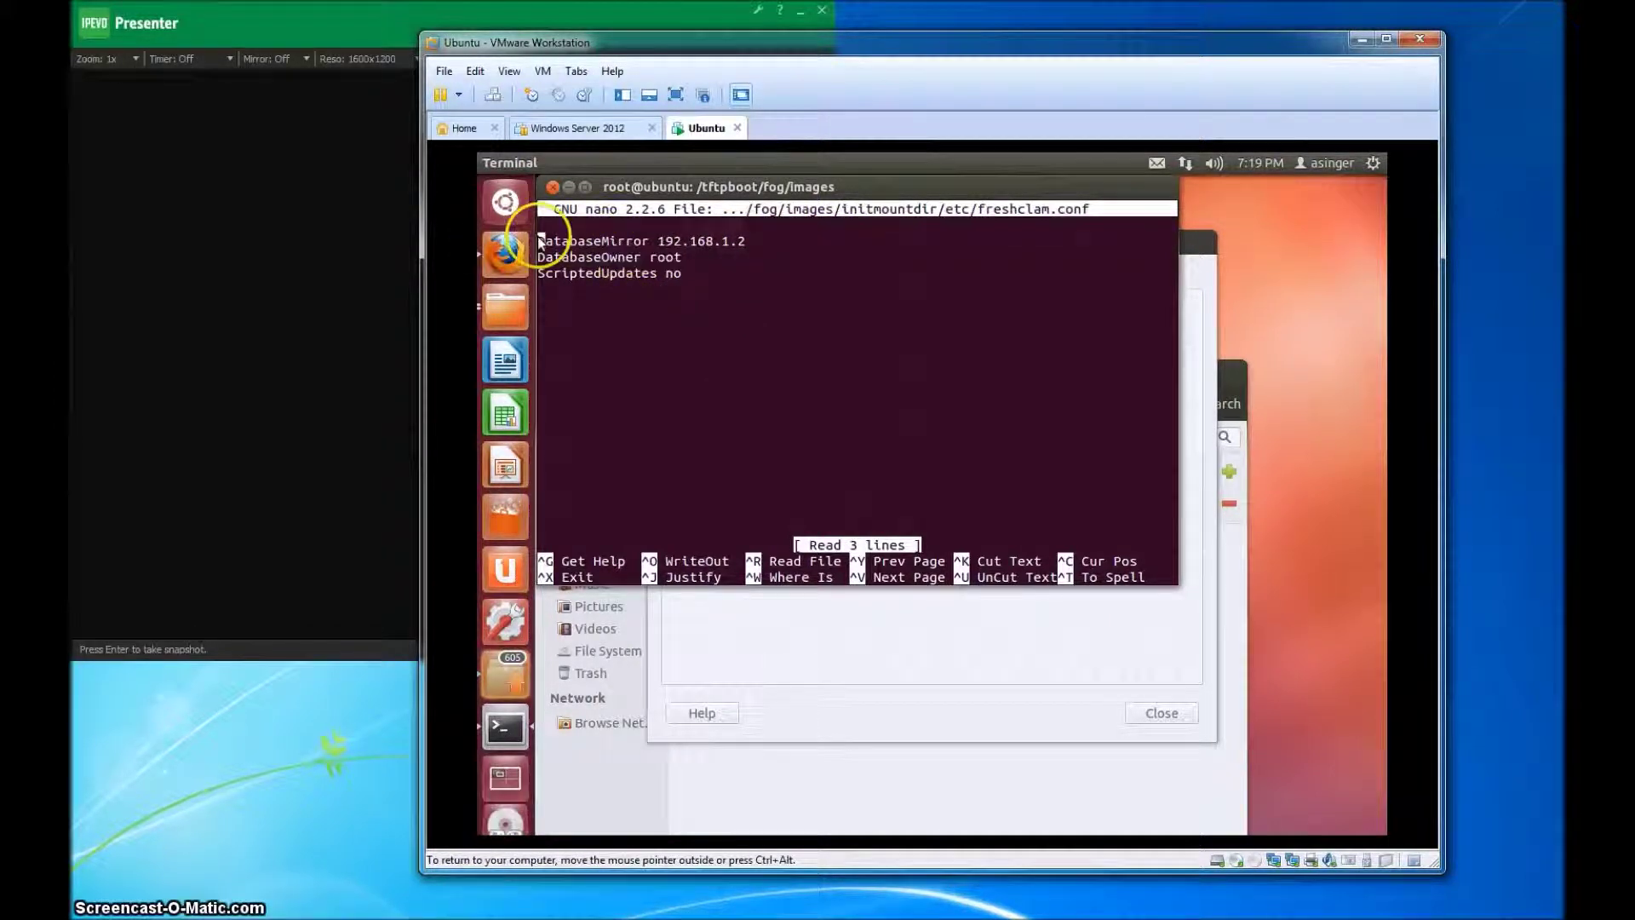
{"action": "left_click_drag", "start_coordinate": [747, 238], "coordinate": [542, 247]}
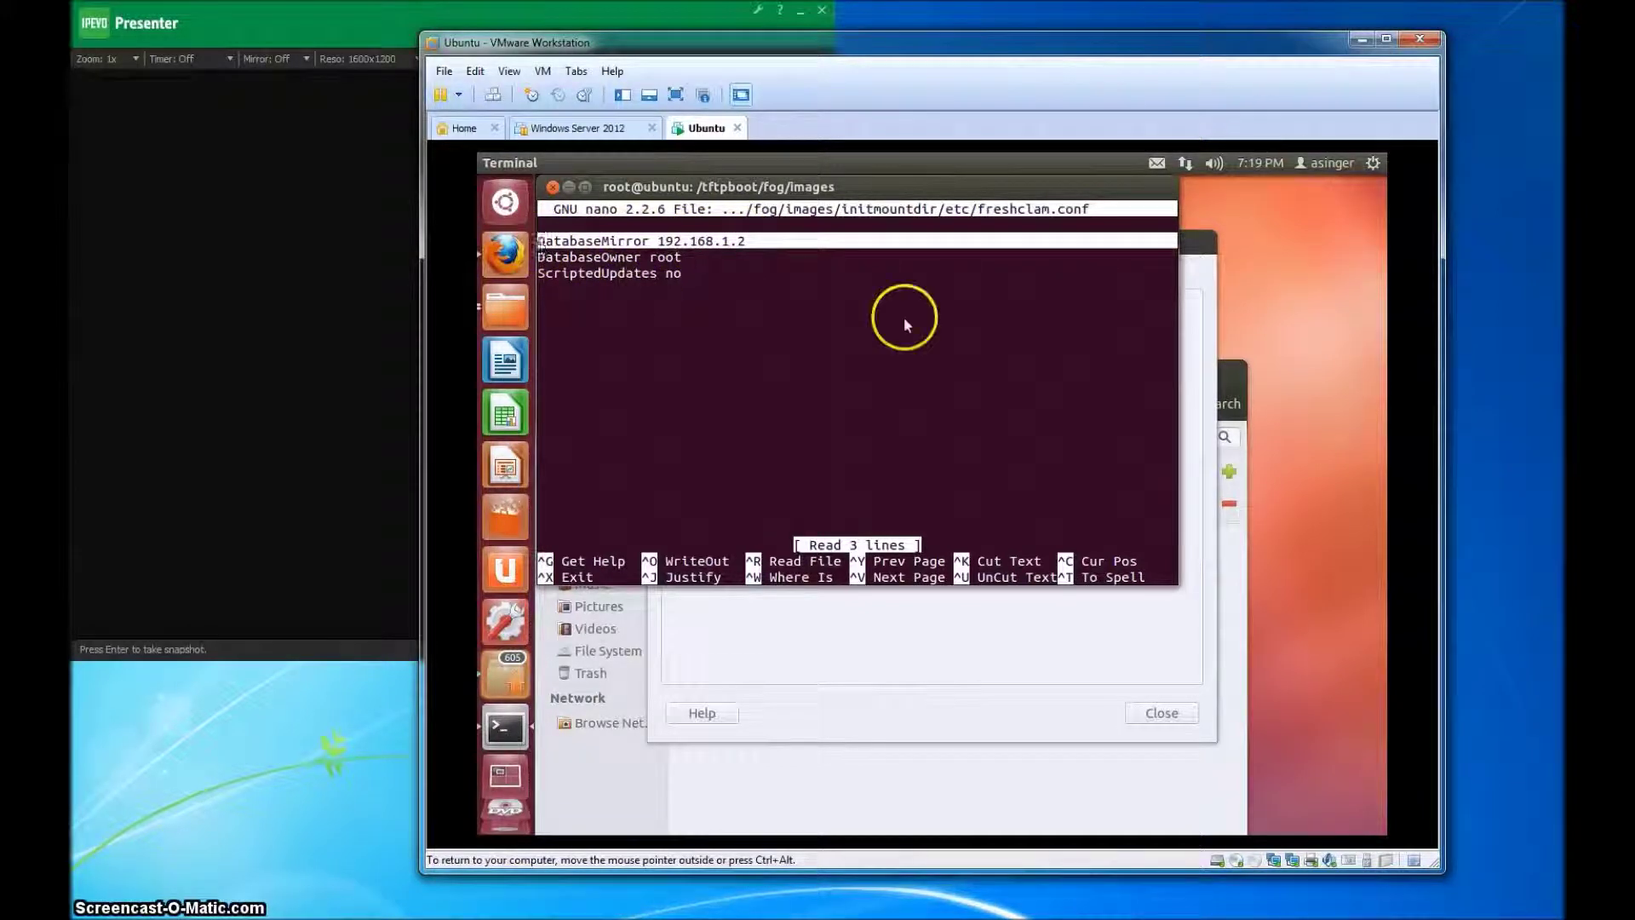
{"action": "left_click", "coordinate": [766, 252]}
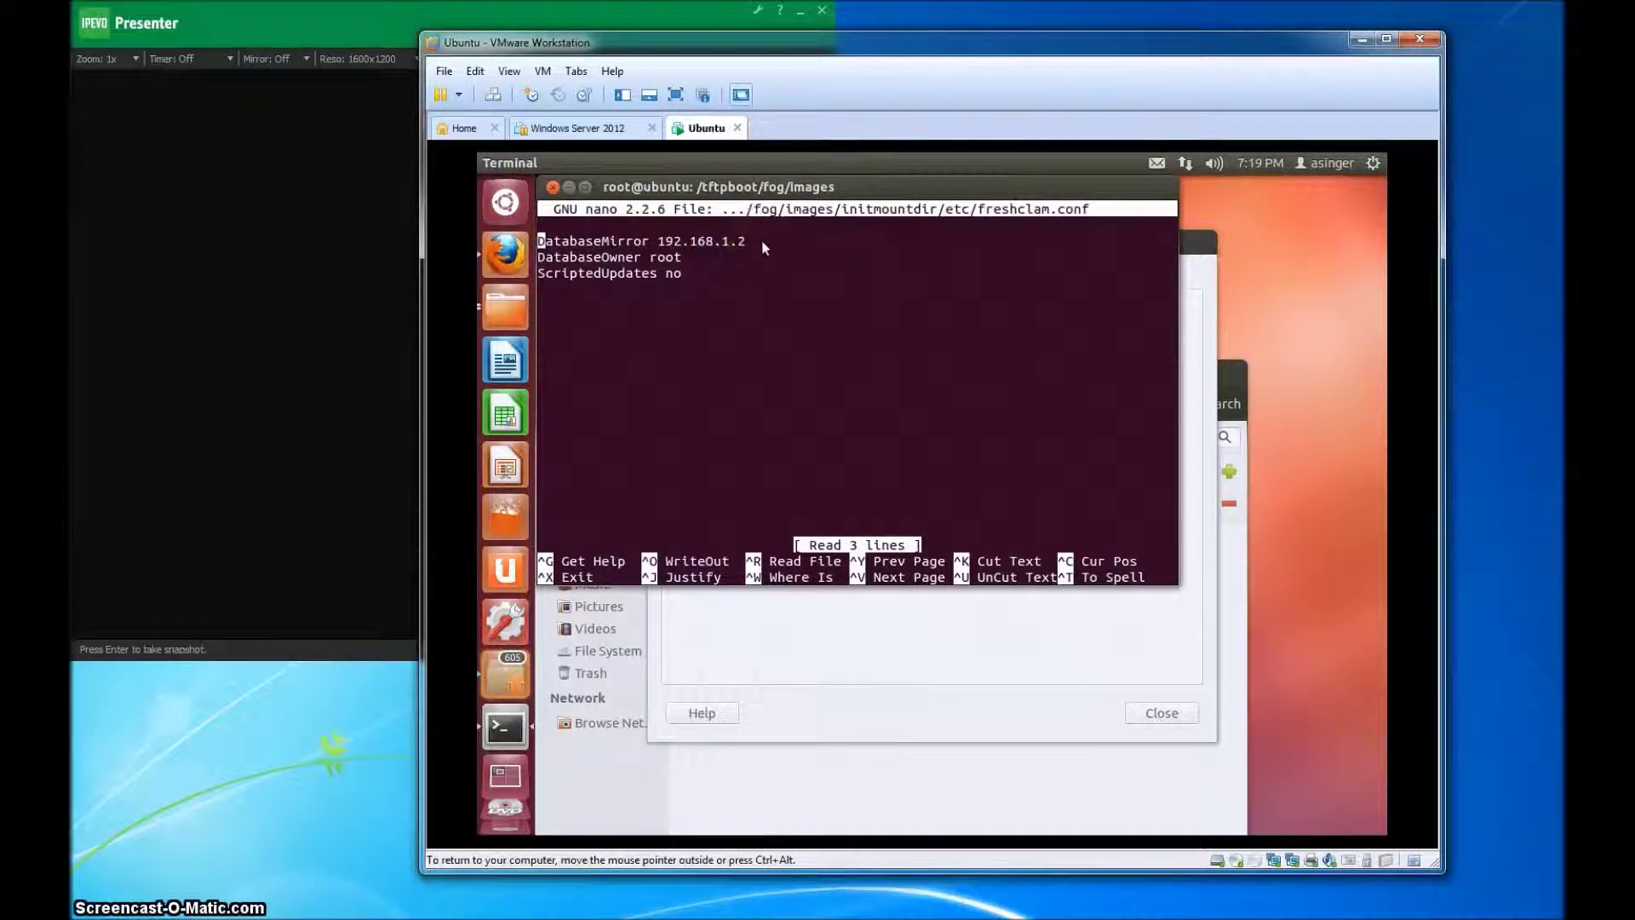
{"action": "left_click", "coordinate": [567, 335]}
{"action": "left_click_drag", "start_coordinate": [683, 269], "coordinate": [558, 281]}
{"action": "left_click", "coordinate": [713, 278]}
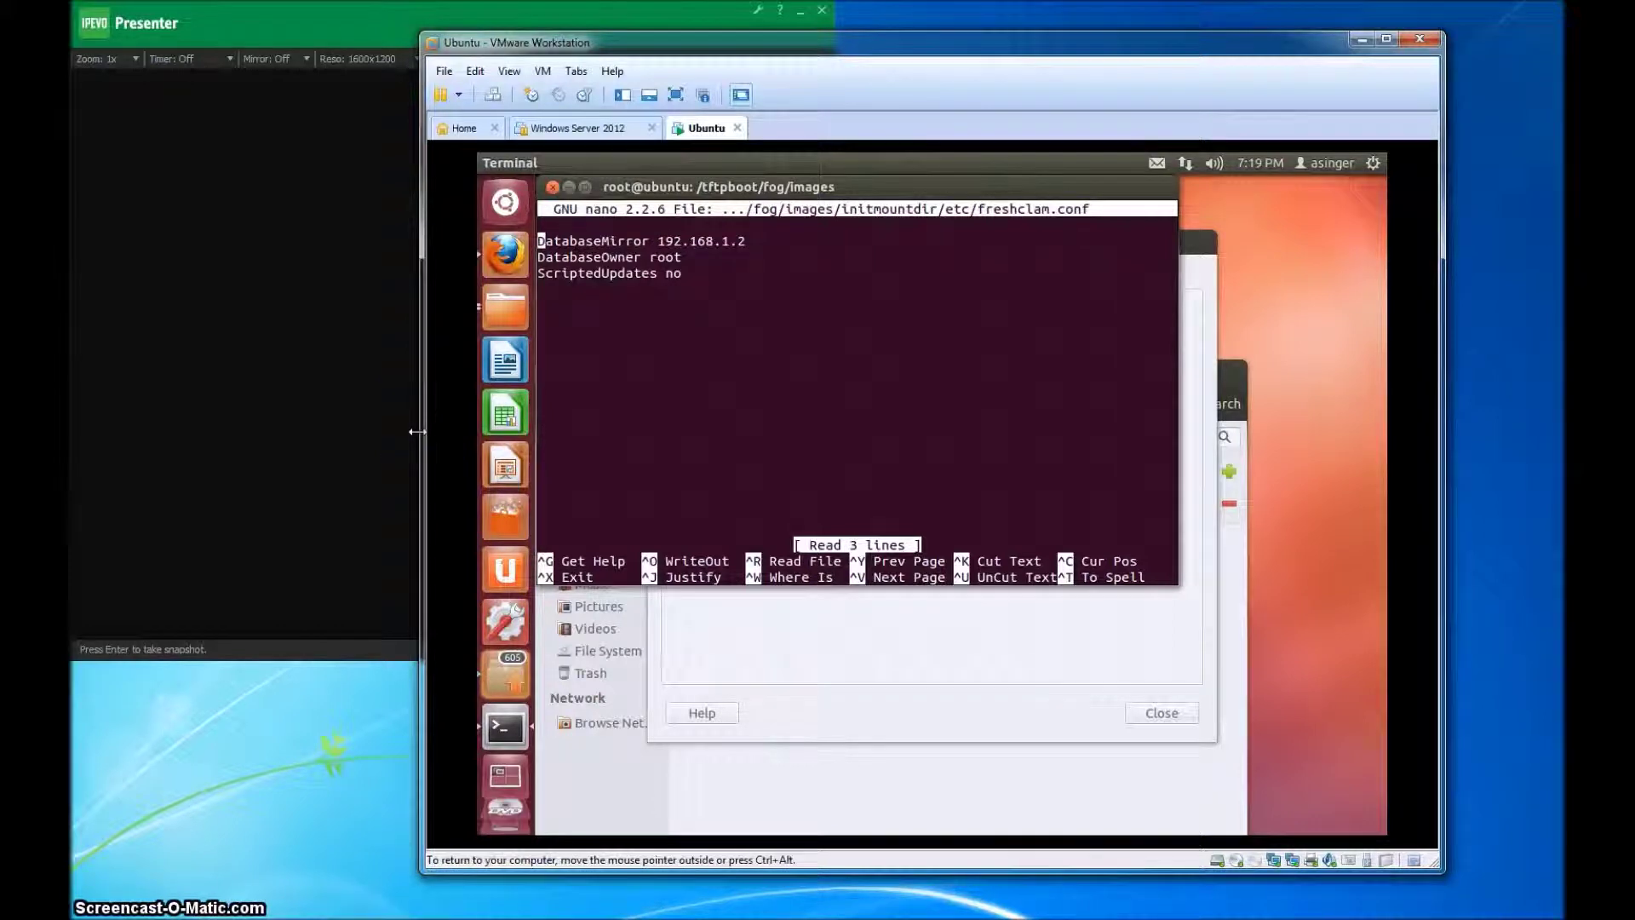
{"action": "key", "text": "alt+F4"}
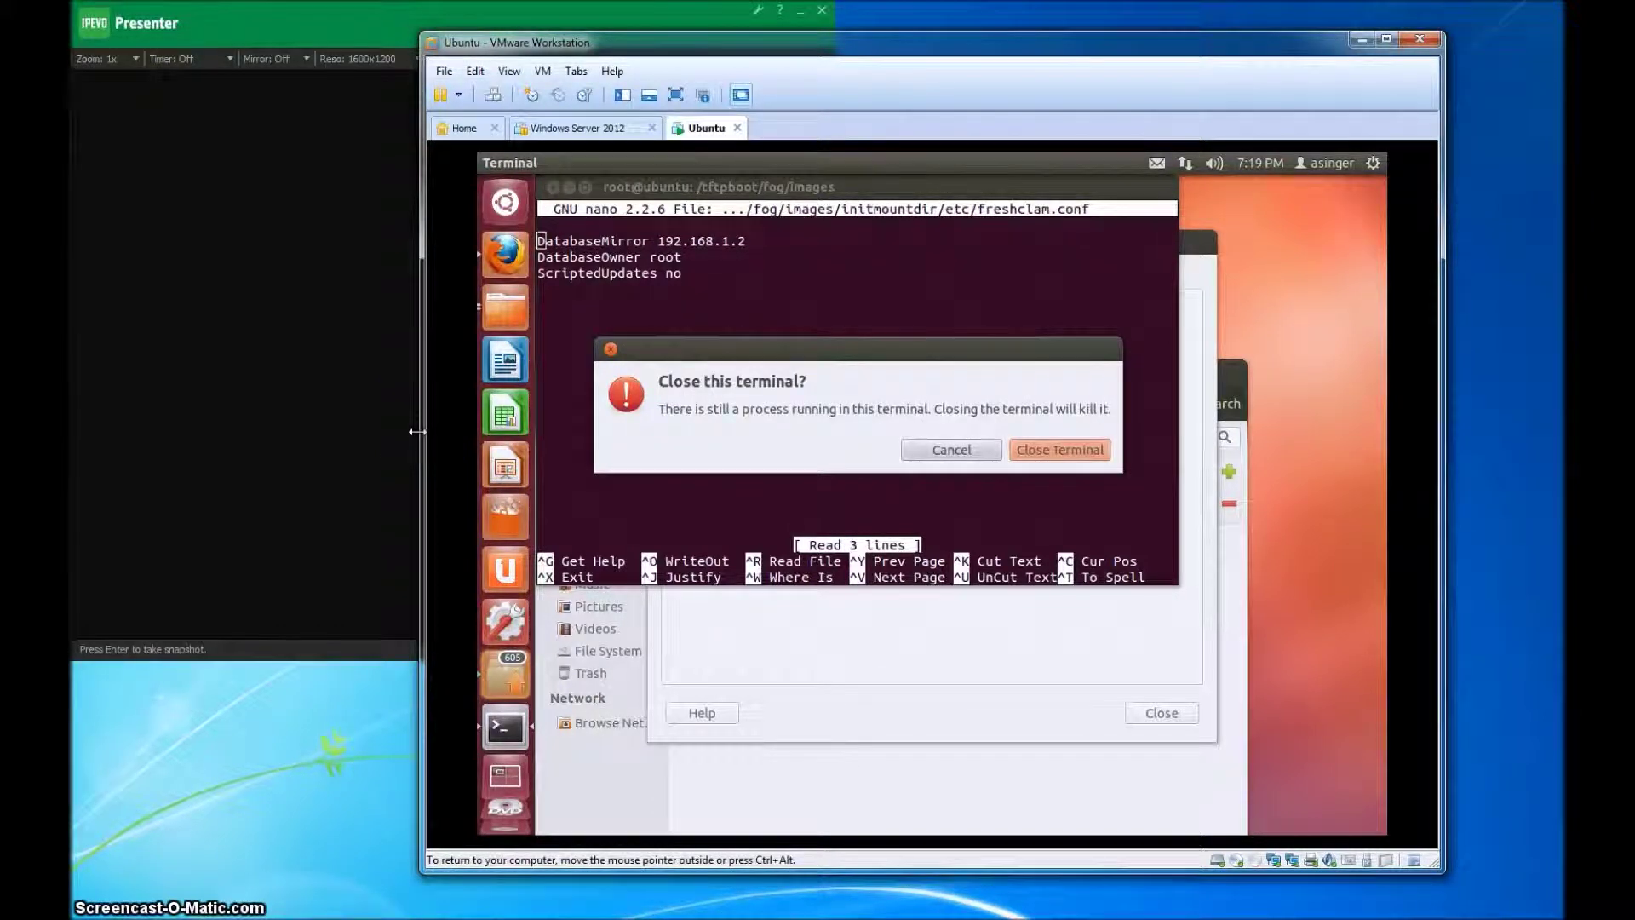
{"action": "key", "text": "Escape"}
{"action": "key", "text": "ctrl+x"}
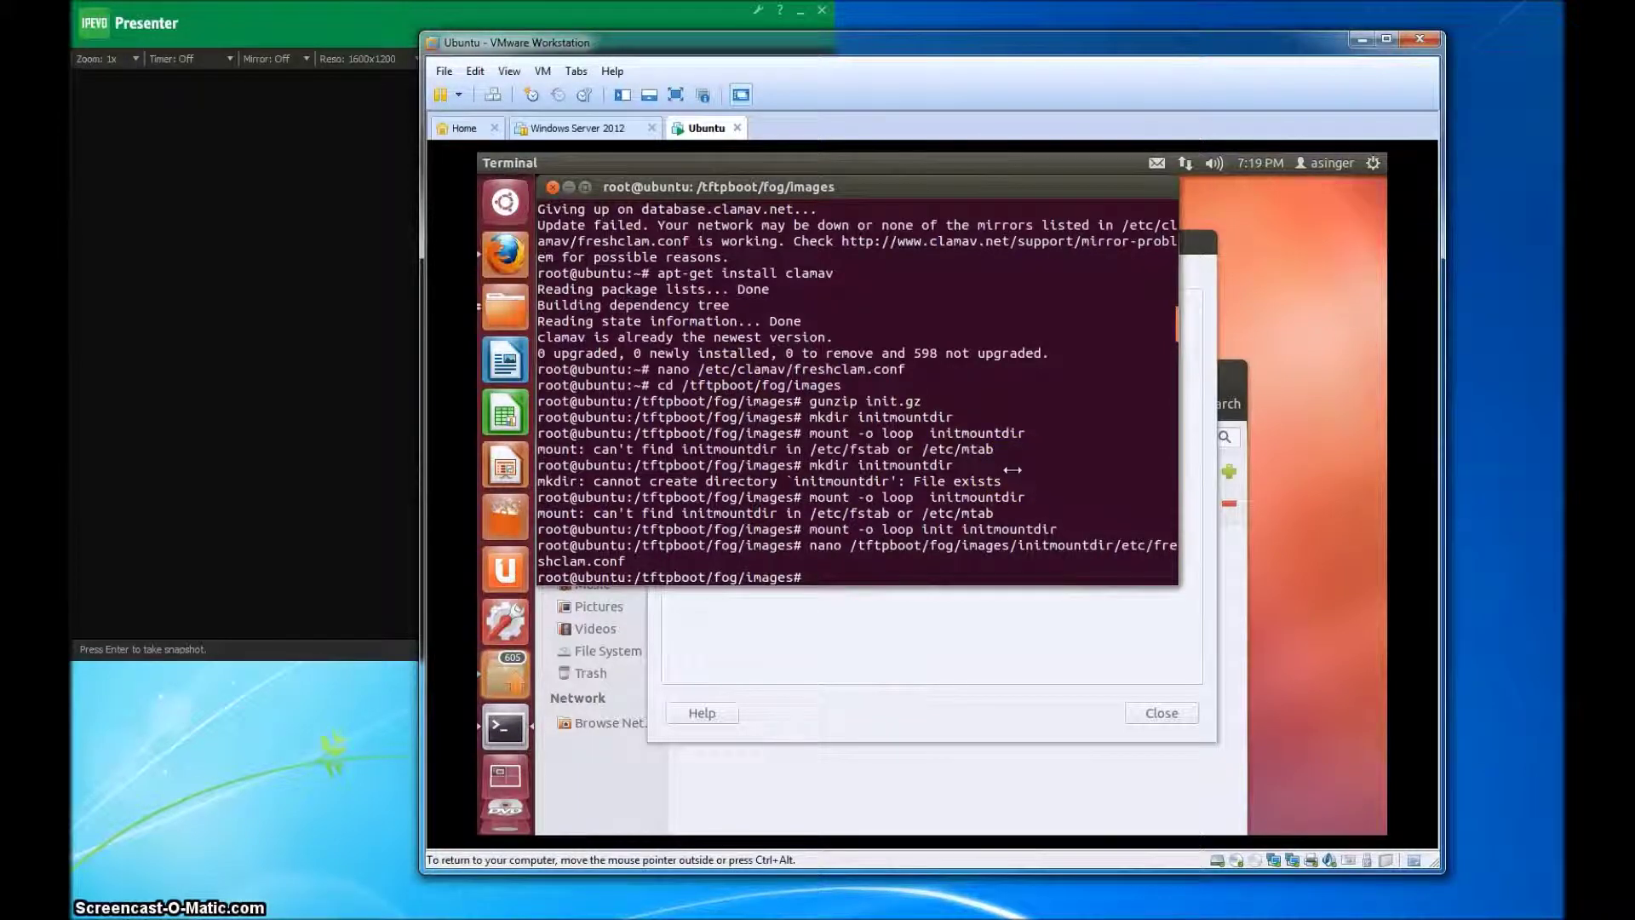
Try to detach the mounted init image from the initmountdir directory with the command unmount
{"action": "type", "text": "unmount init"}
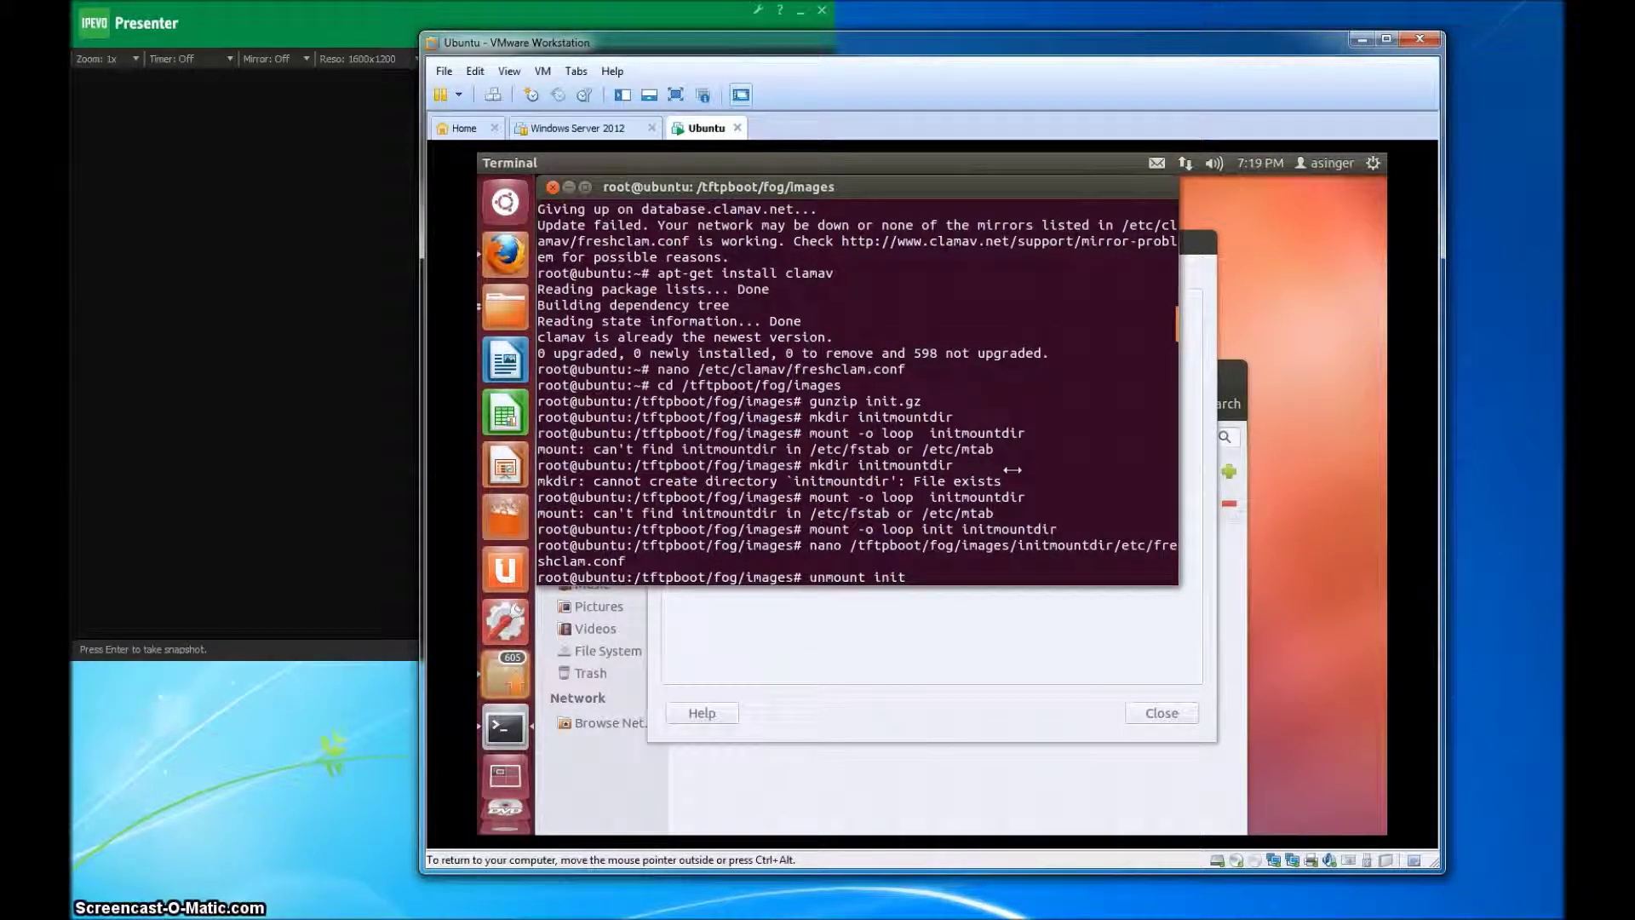
{"action": "type", "text": "mount"}
{"action": "key", "text": "Tab"}
{"action": "key", "text": "Return"}
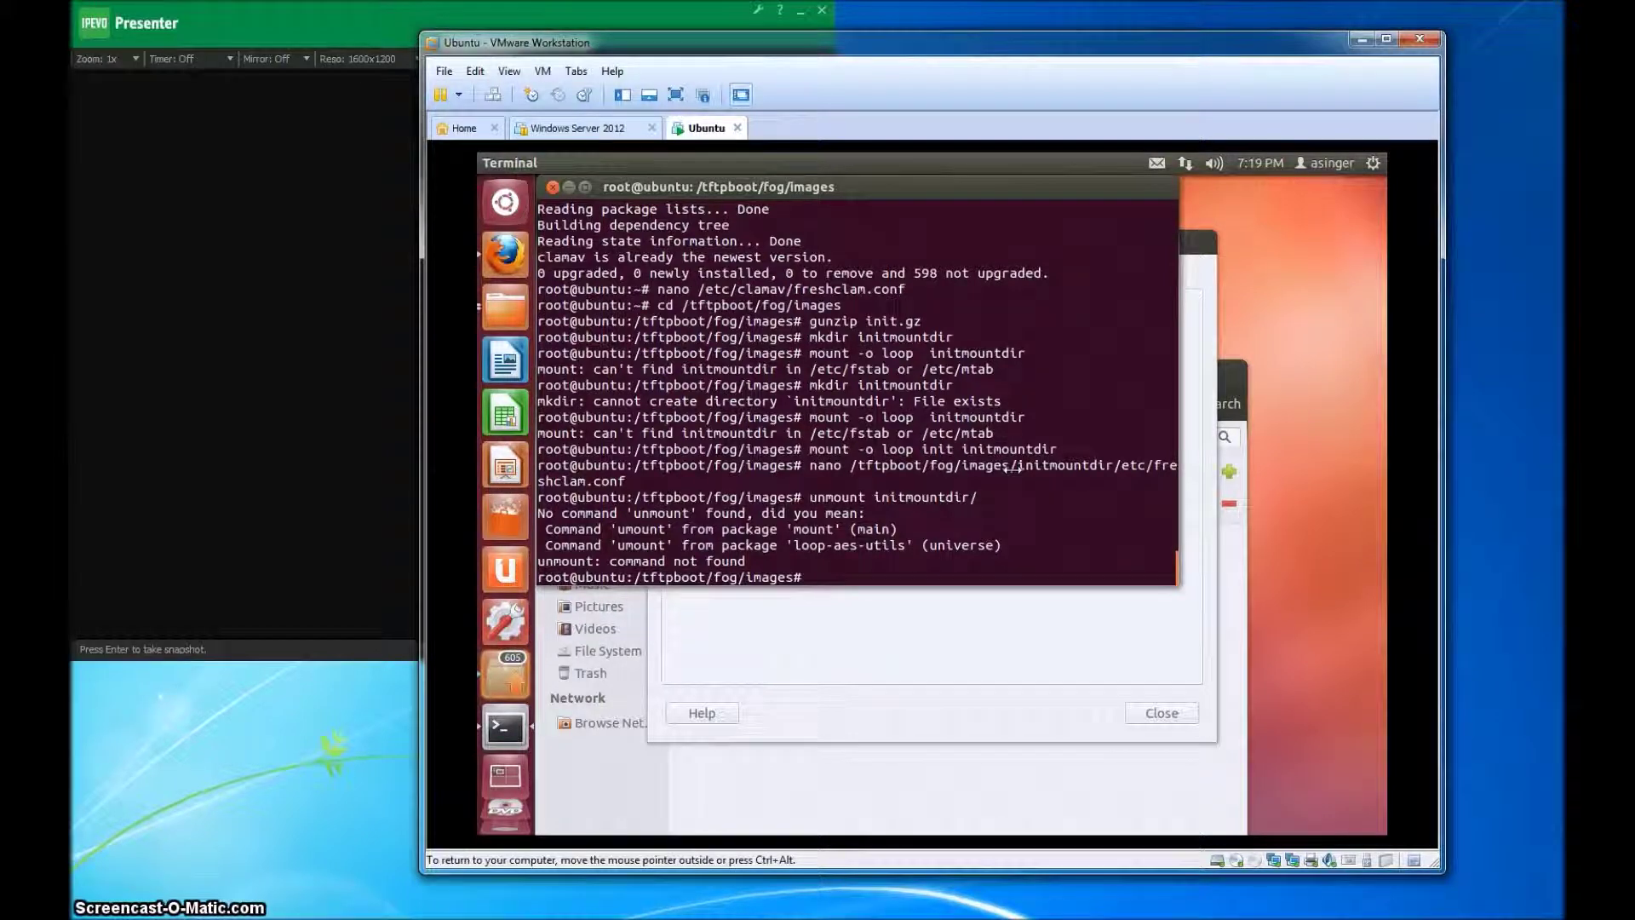
{"action": "key", "text": "Up"}
{"action": "key", "text": "BackSpace"}
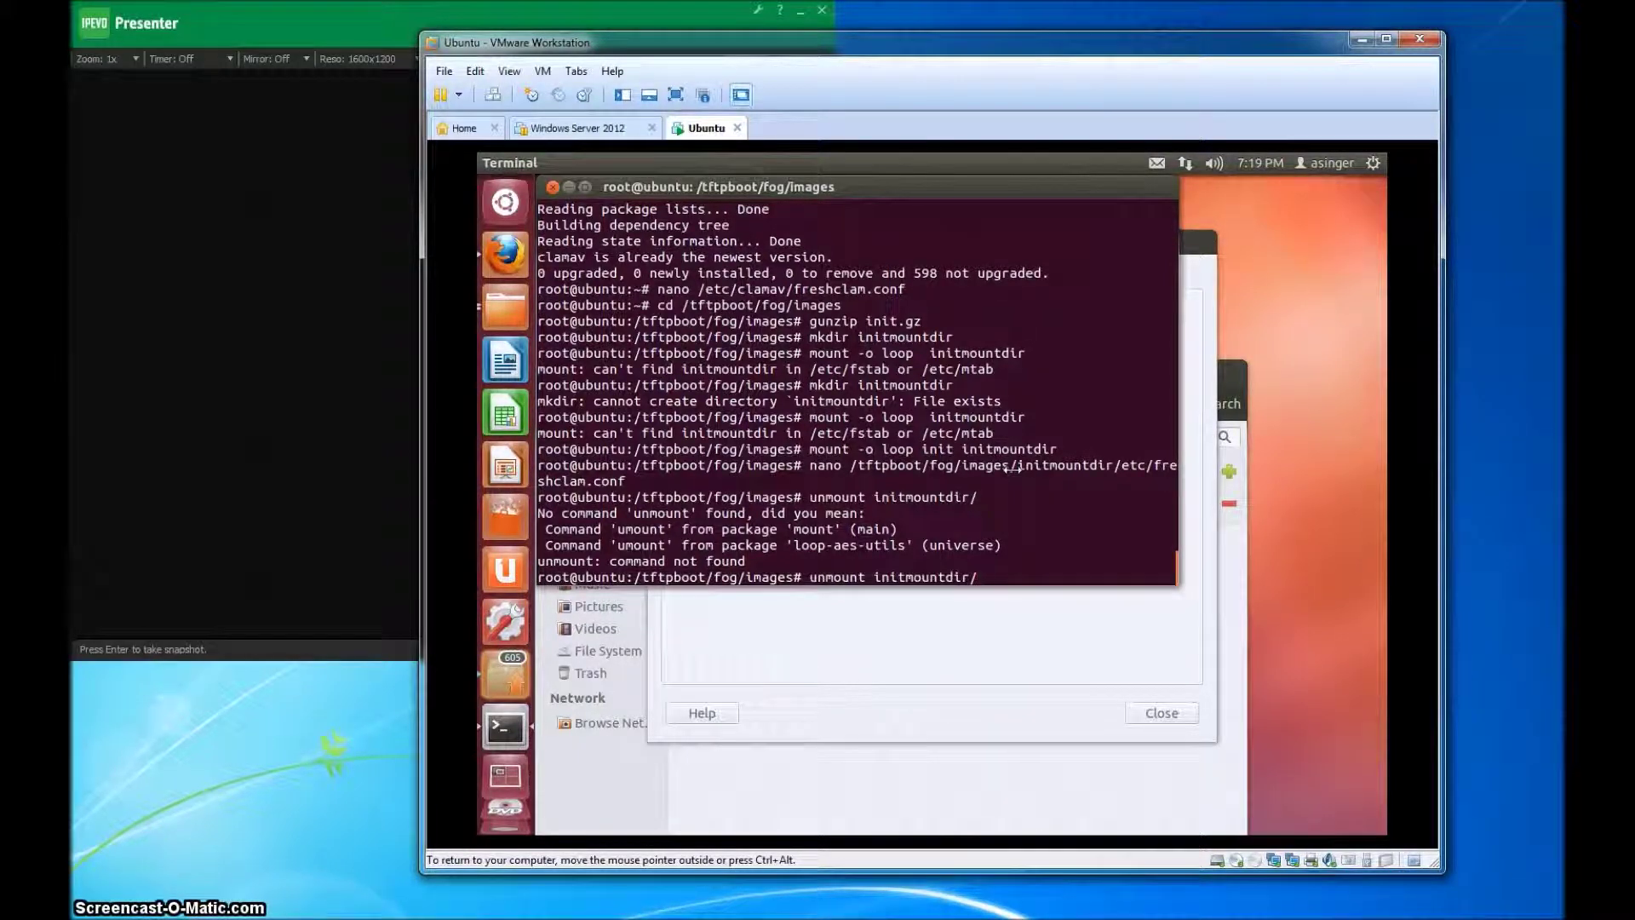
{"action": "key", "text": "Return"}
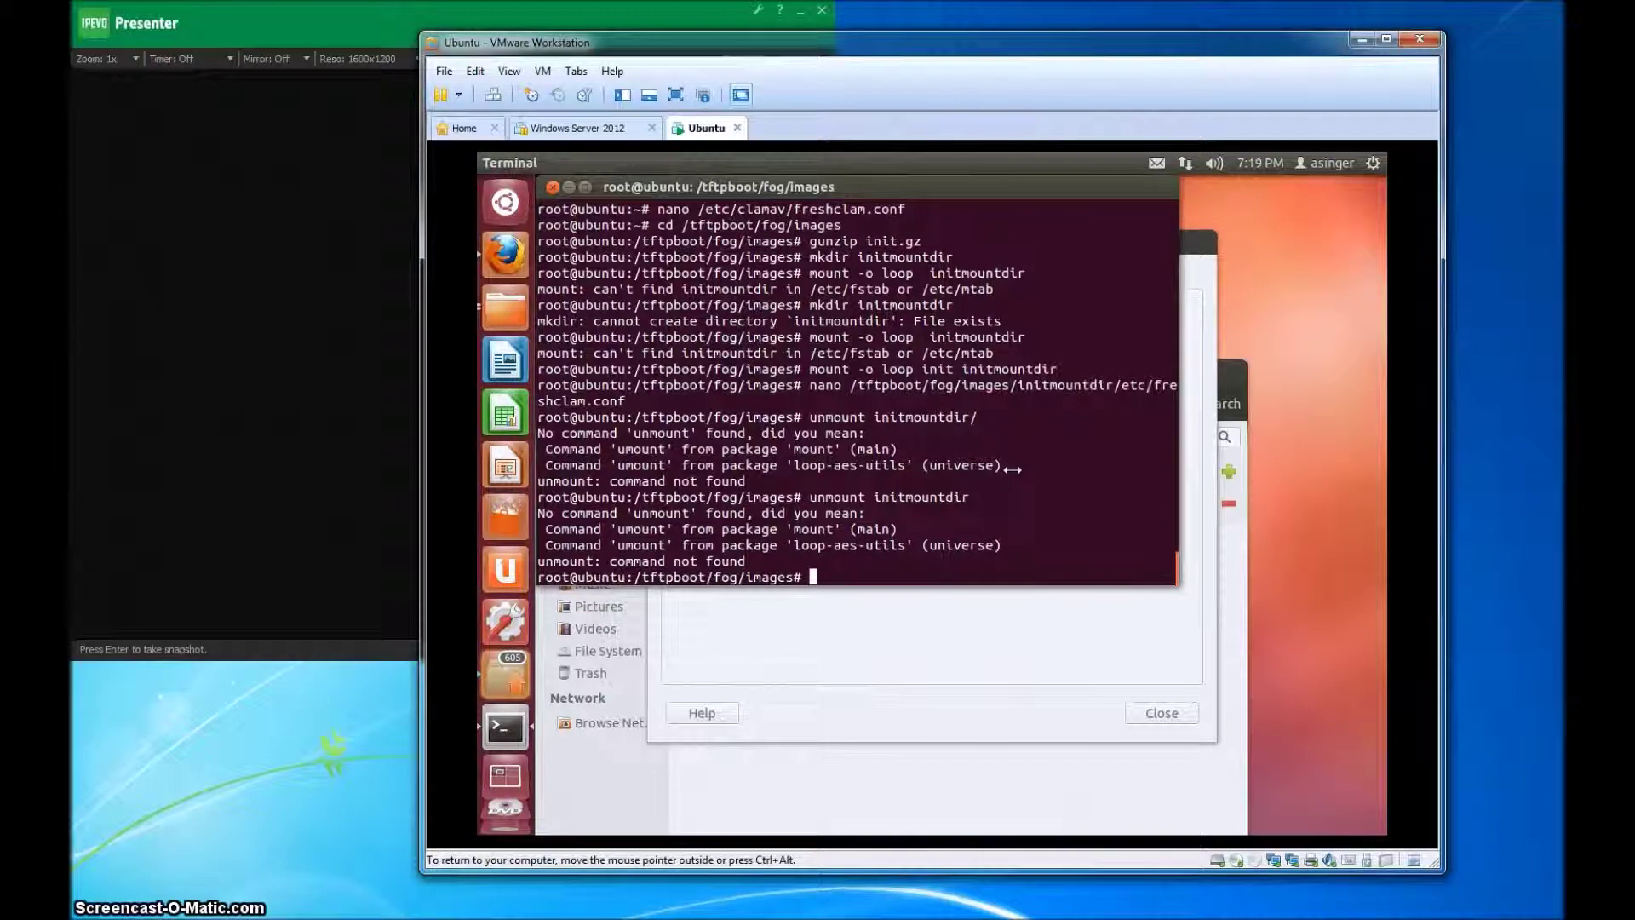
Correct the recalled command to umount initmountdir/ and run it to unmount the init image
{"action": "key", "text": "Up"}
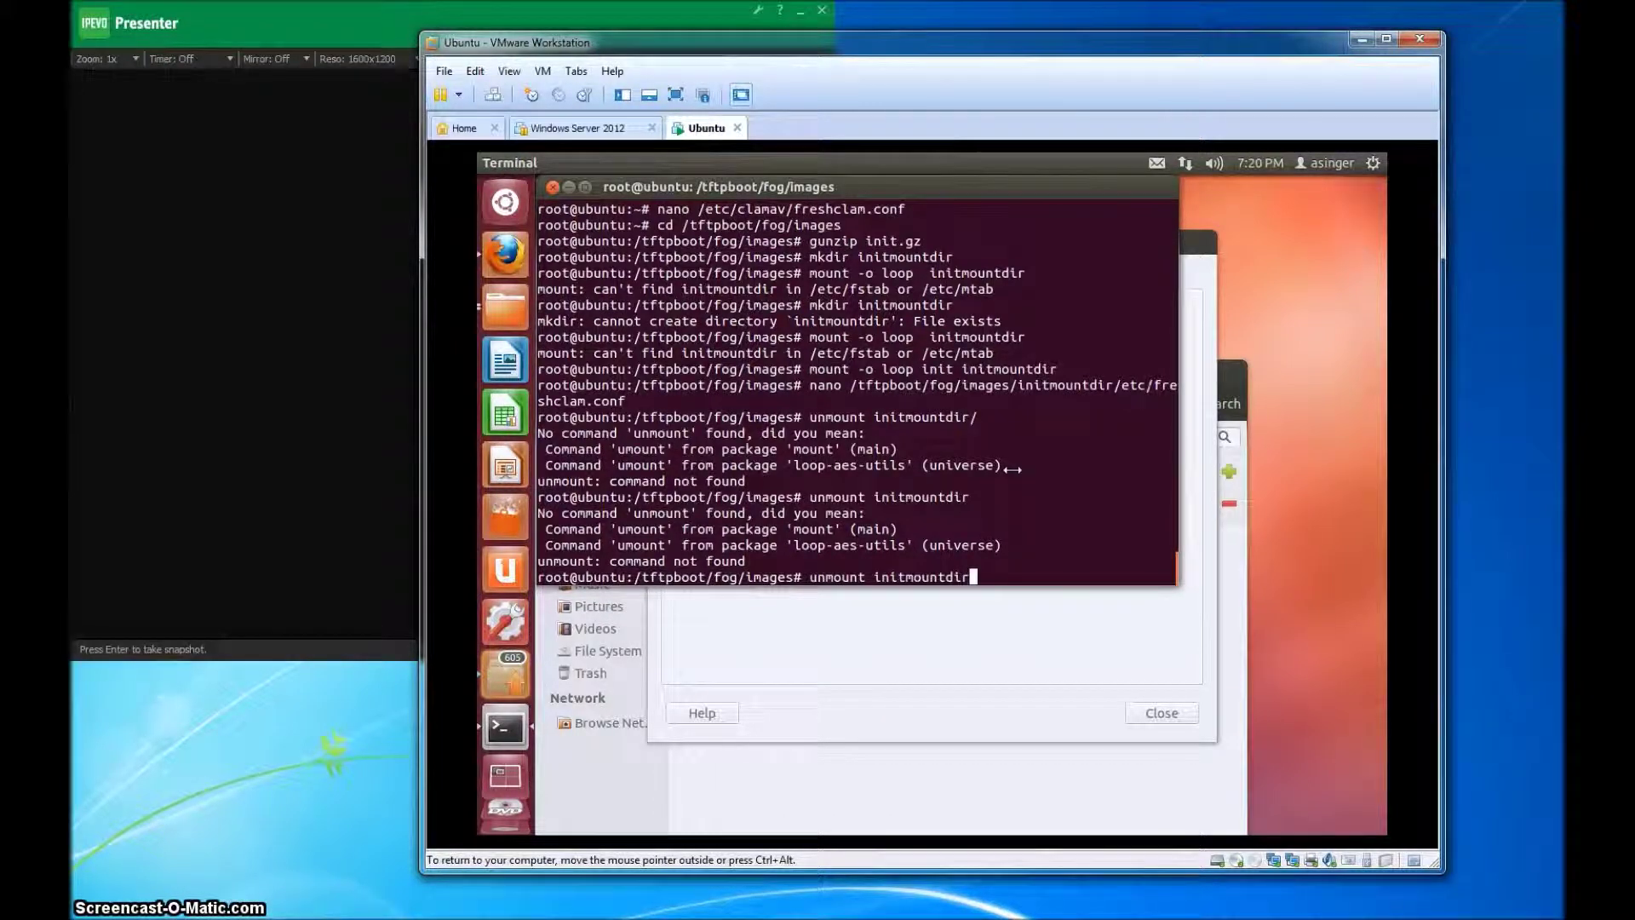
{"action": "key", "text": "Left"}
{"action": "key", "text": "Left"}
{"action": "key", "text": "Left"}
{"action": "key", "text": "Left"}
{"action": "key", "text": "Left"}
{"action": "key", "text": "Left"}
{"action": "key", "text": "Left"}
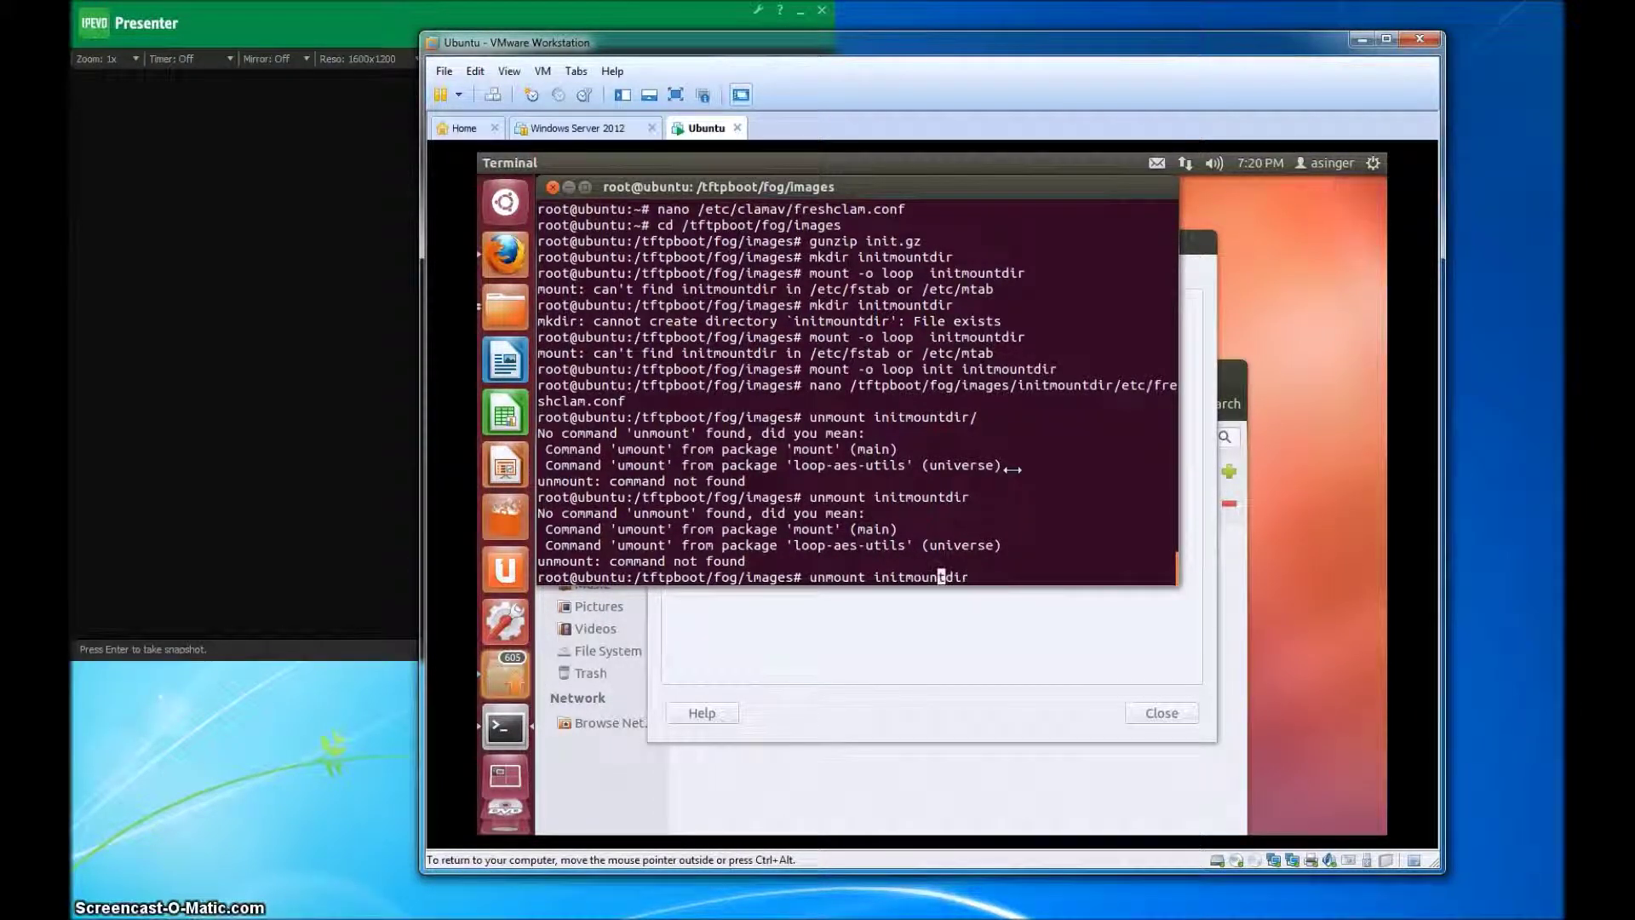
{"action": "key", "text": "Left"}
{"action": "key", "text": "Left"}
{"action": "key", "text": "Left"}
{"action": "key", "text": "Left"}
{"action": "key", "text": "Left"}
{"action": "key", "text": "Left"}
{"action": "key", "text": "Left"}
{"action": "key", "text": "Left"}
{"action": "key", "text": "Left"}
{"action": "key", "text": "Left"}
{"action": "key", "text": "Left"}
{"action": "key", "text": "BackSpace"}
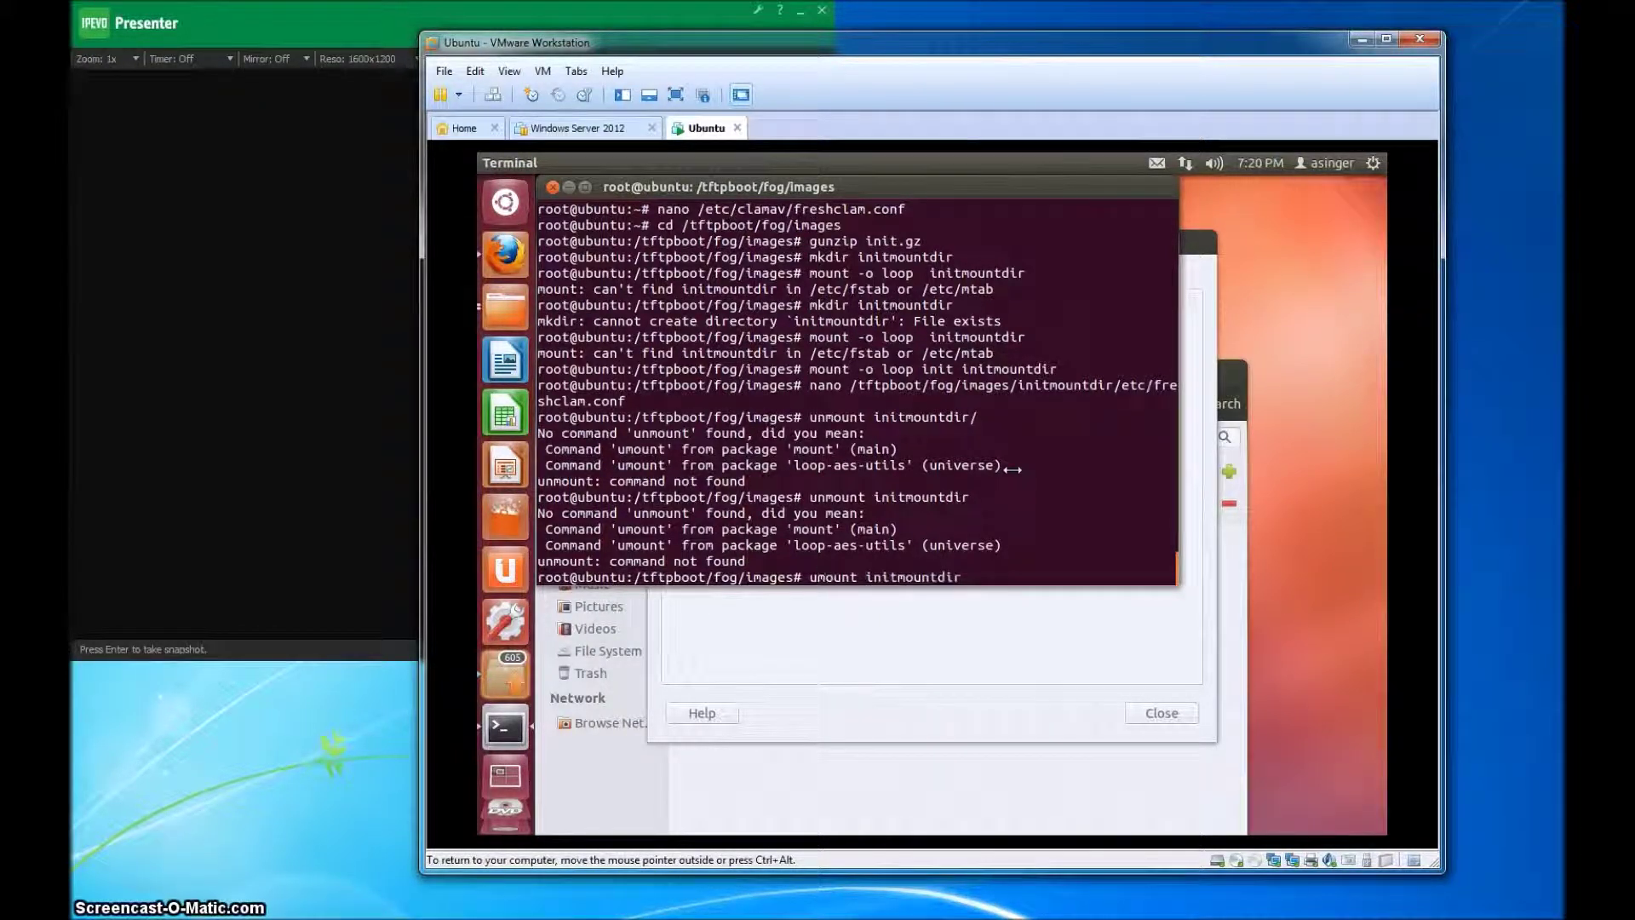
{"action": "key", "text": "Right"}
{"action": "key", "text": "Right"}
{"action": "key", "text": "Right"}
{"action": "key", "text": "Right"}
{"action": "key", "text": "Right"}
{"action": "key", "text": "Right"}
{"action": "key", "text": "Right"}
{"action": "key", "text": "Right"}
{"action": "key", "text": "Right"}
{"action": "key", "text": "Right"}
{"action": "key", "text": "Right"}
{"action": "key", "text": "Right"}
{"action": "key", "text": "Right"}
{"action": "key", "text": "Right"}
{"action": "key", "text": "Right"}
{"action": "key", "text": "Right"}
{"action": "key", "text": "Right"}
{"action": "key", "text": "Right"}
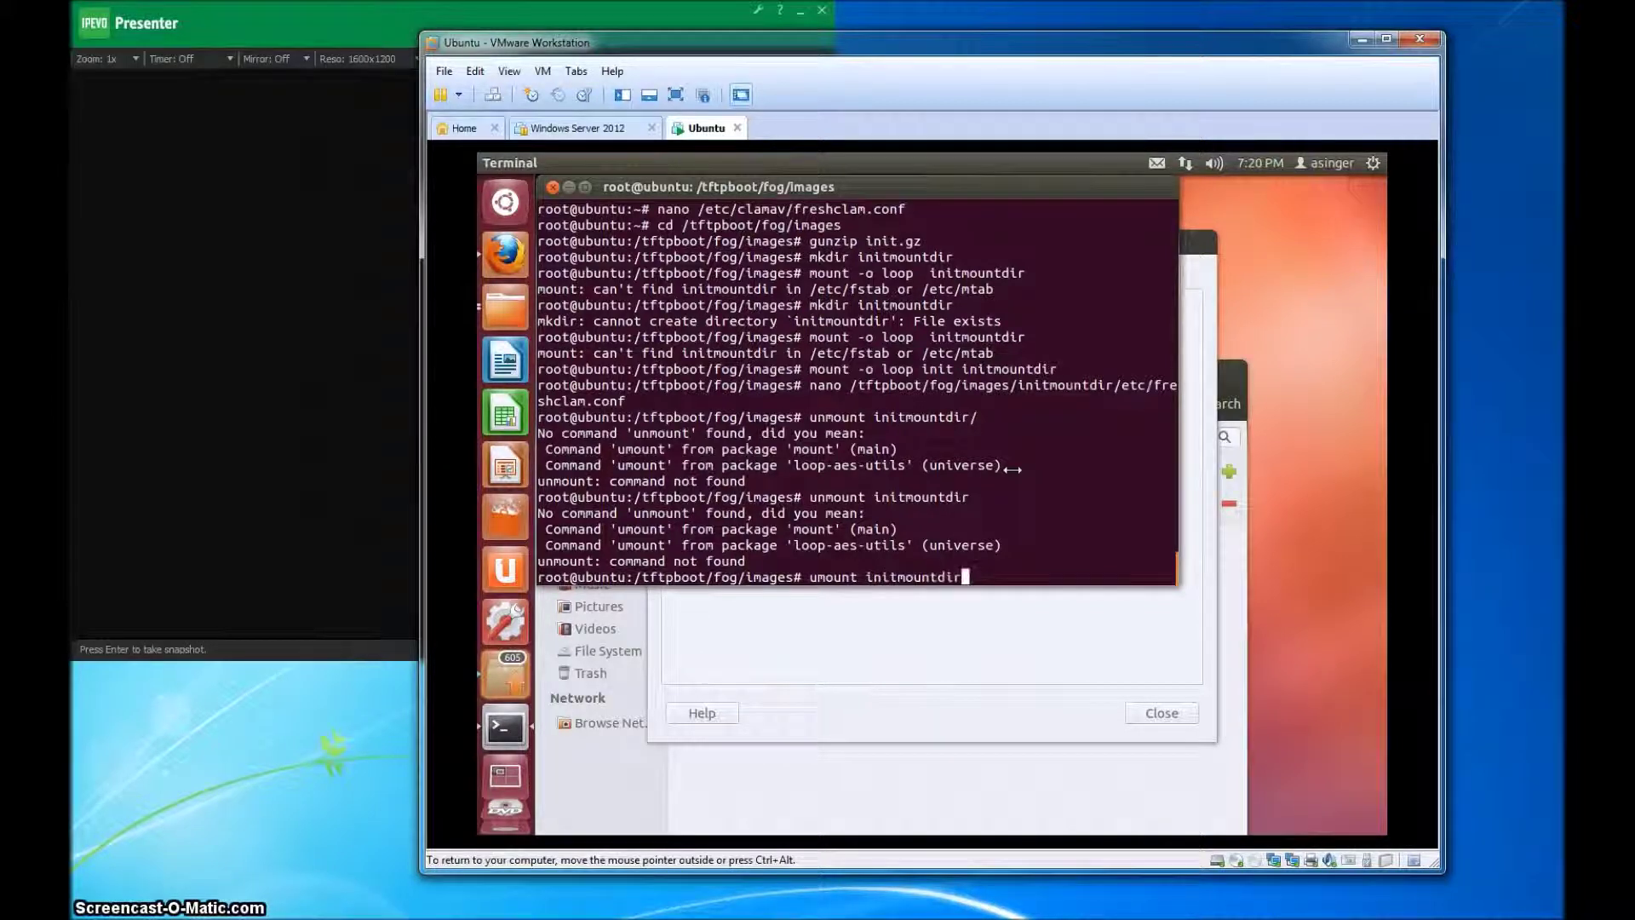
{"action": "type", "text": "/"}
{"action": "key", "text": "Return"}
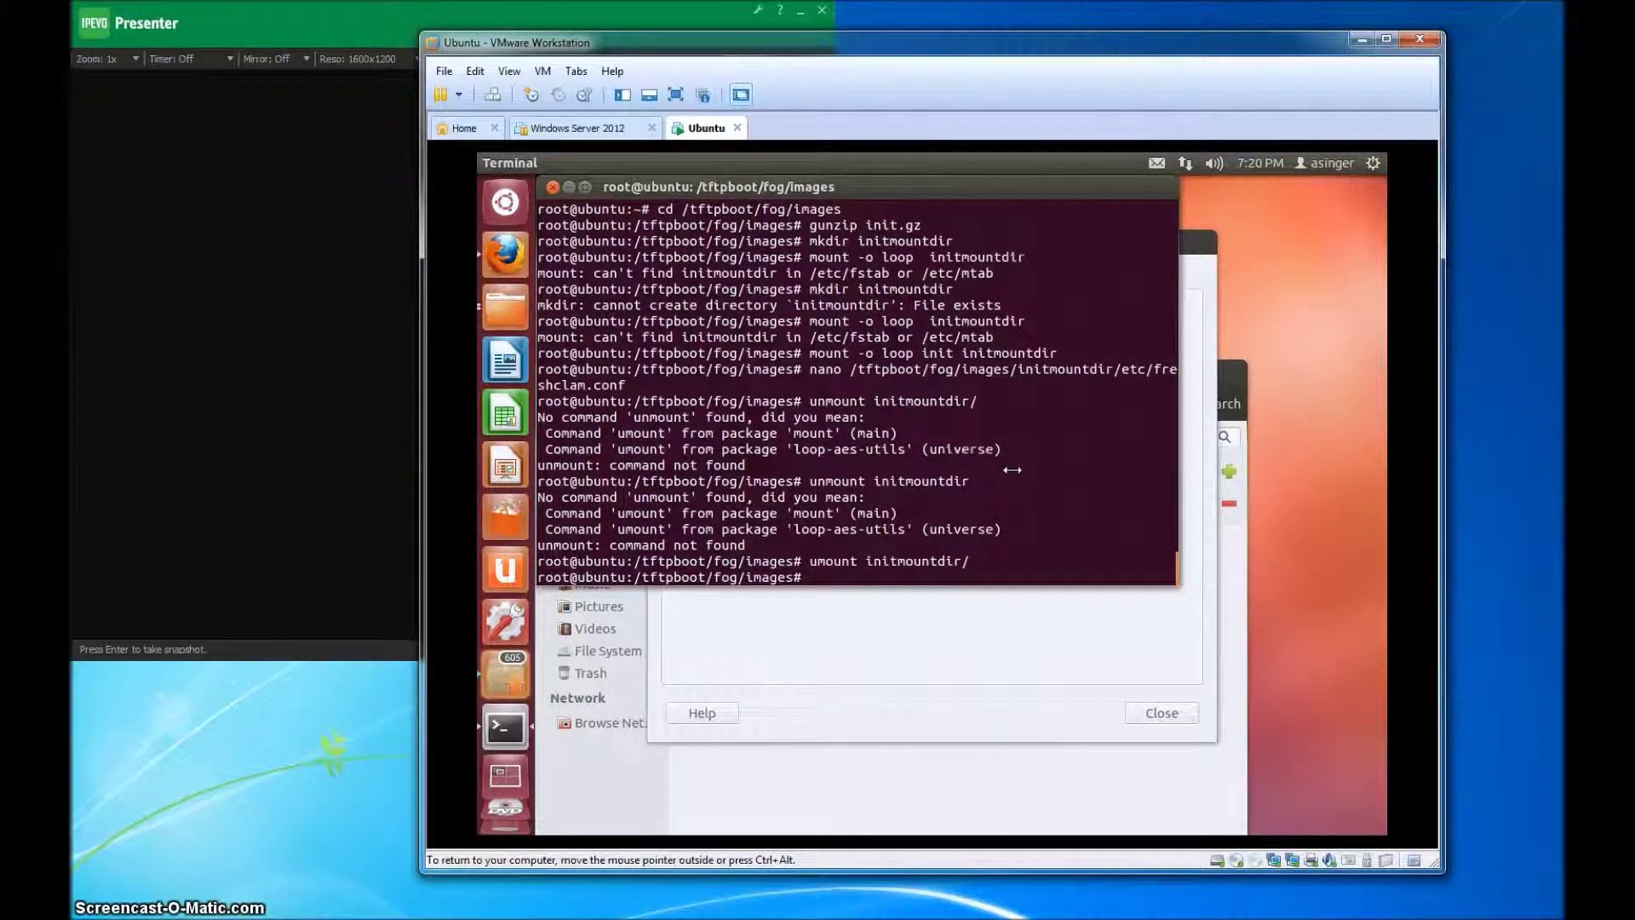
Remove the initmountdir directory with rmdir and recompress the init file with gzip
{"action": "type", "text": "rmdir in"}
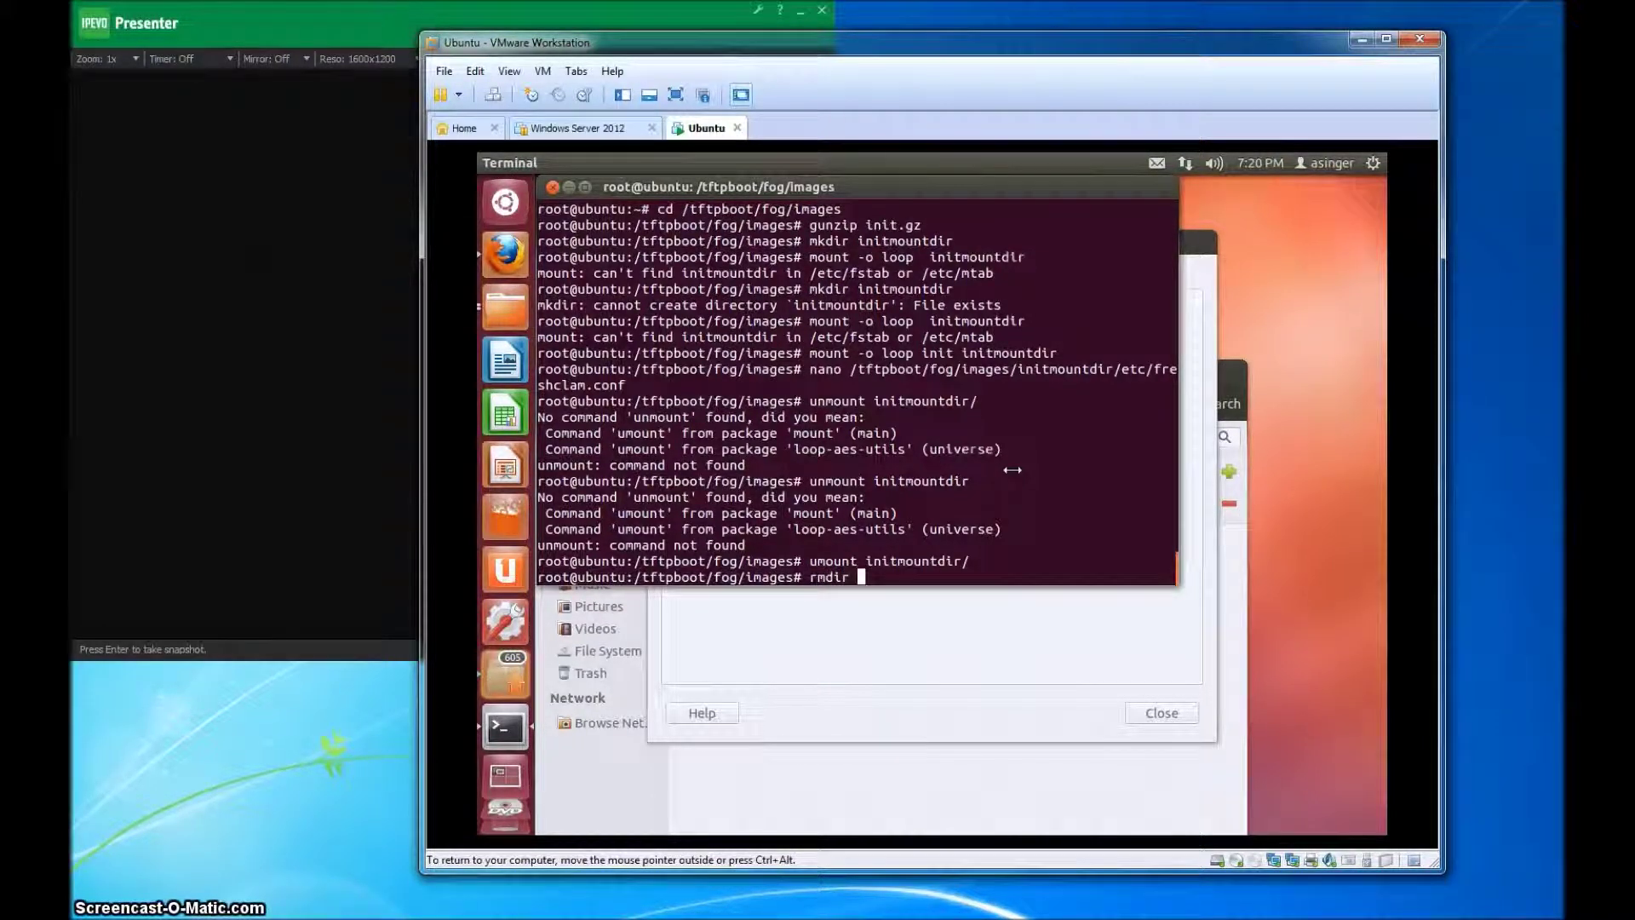
{"action": "type", "text": "itmount"}
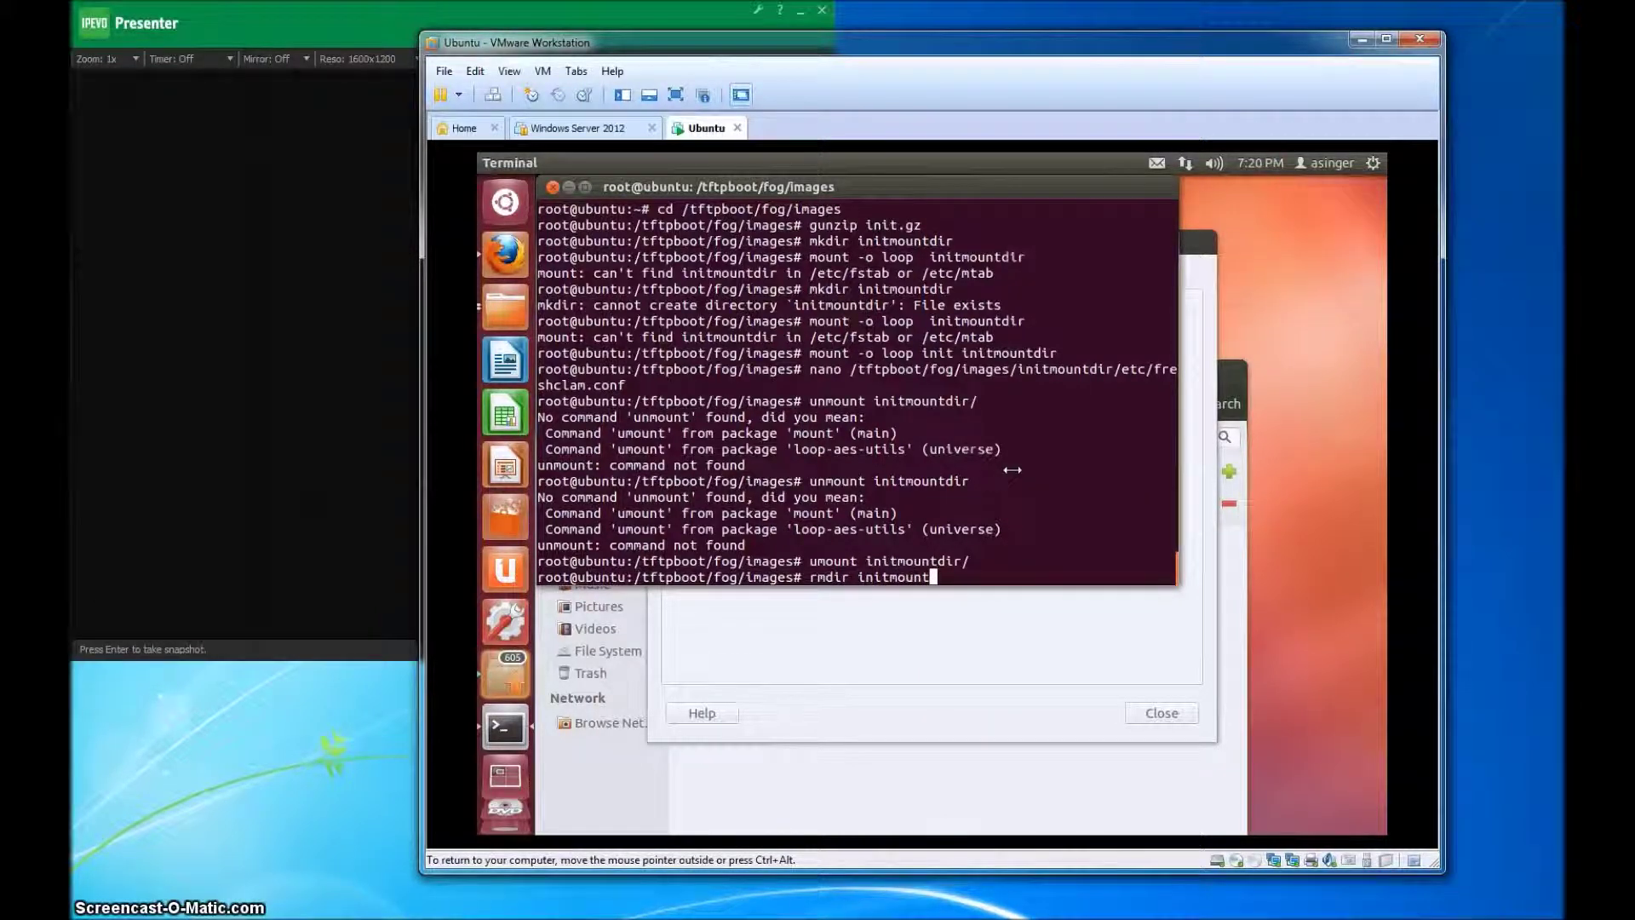
{"action": "type", "text": "dir"}
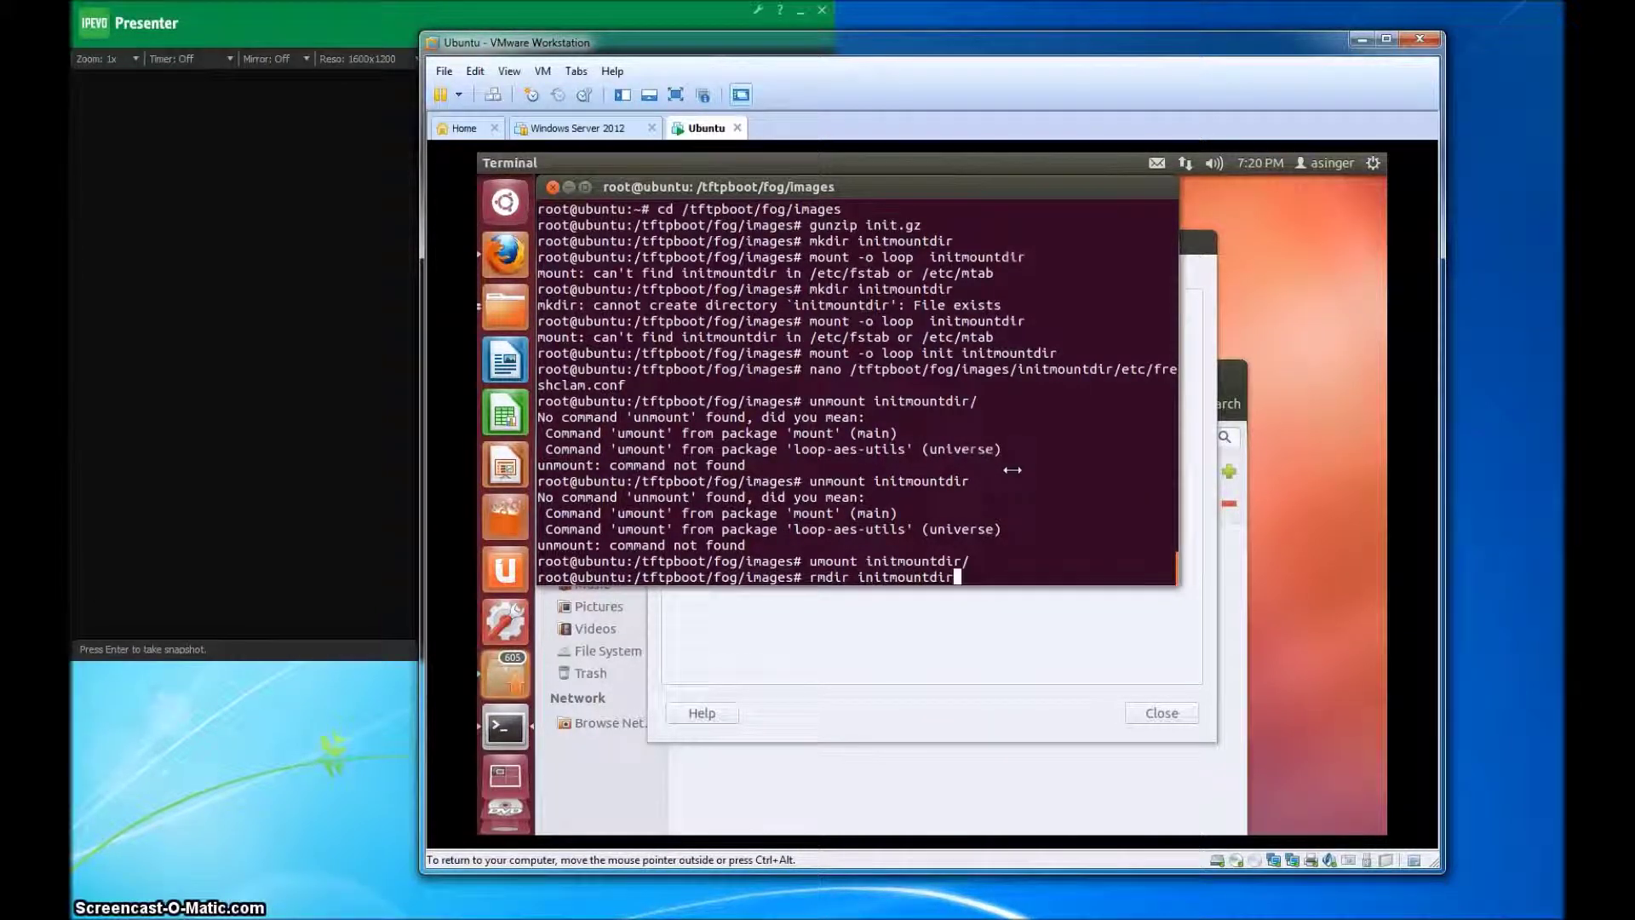
{"action": "key", "text": "Return"}
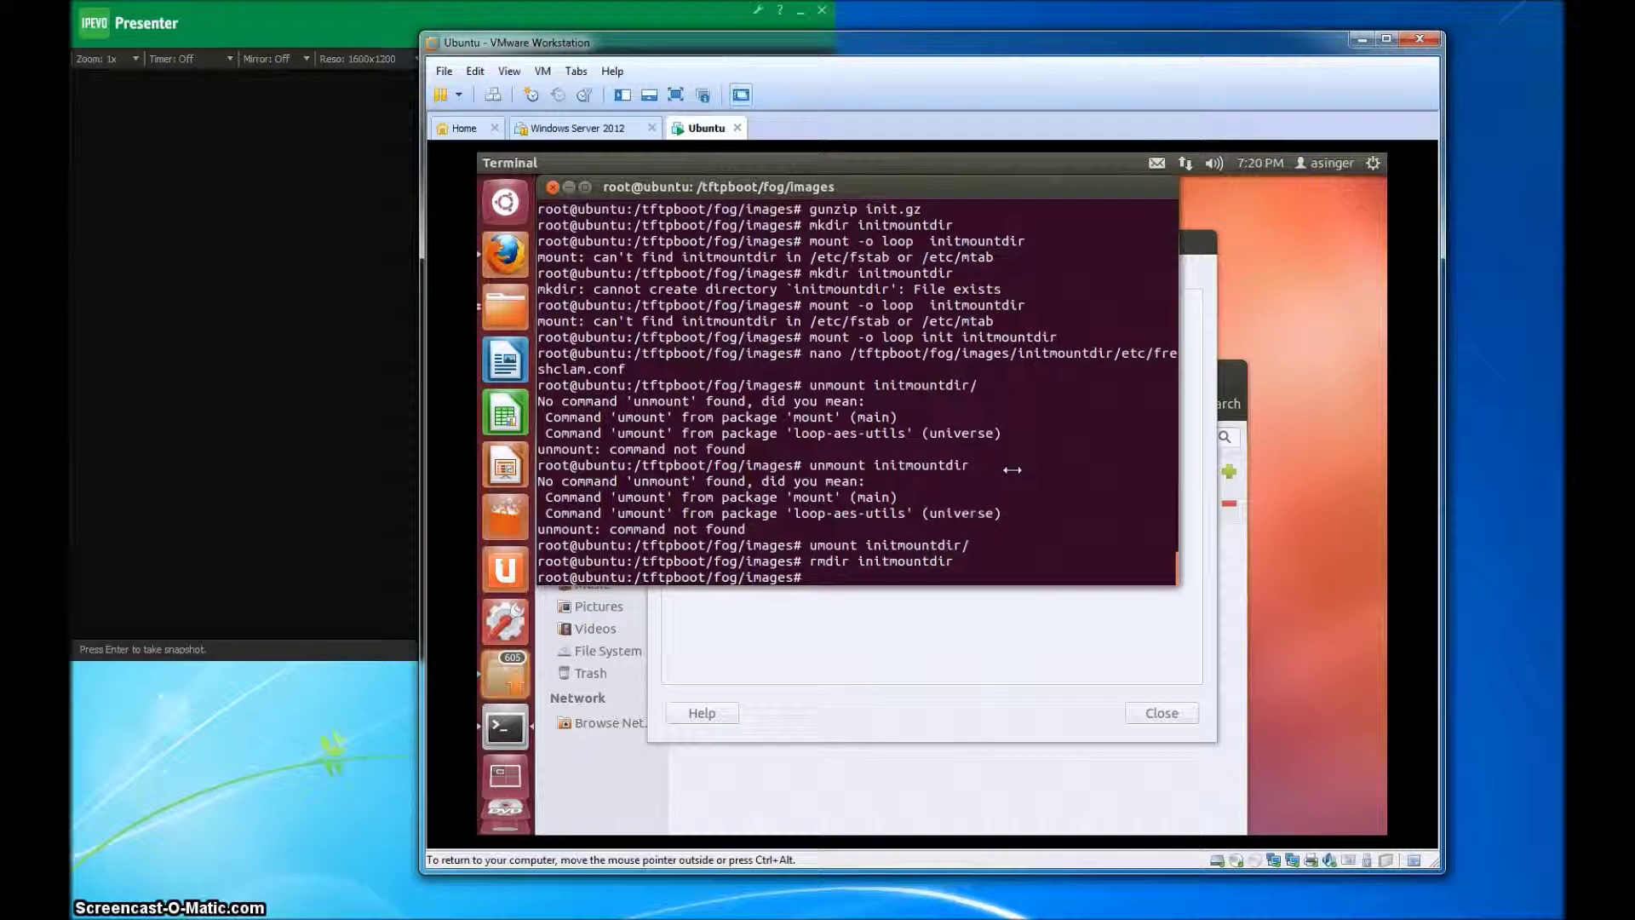
{"action": "type", "text": "gzip"}
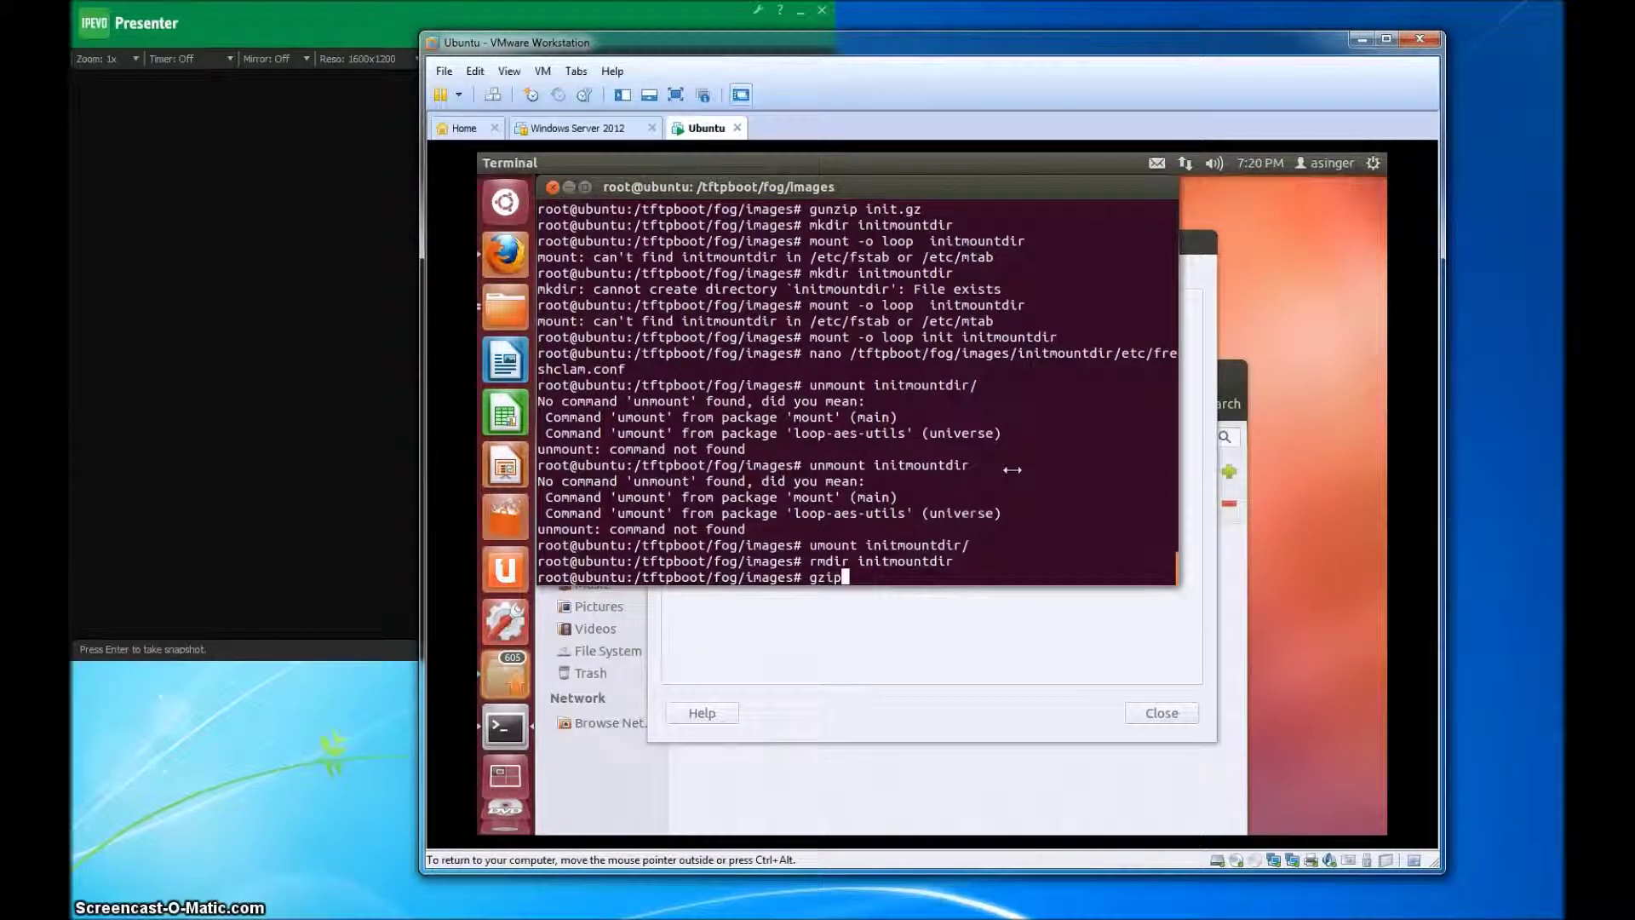
{"action": "type", "text": " init"}
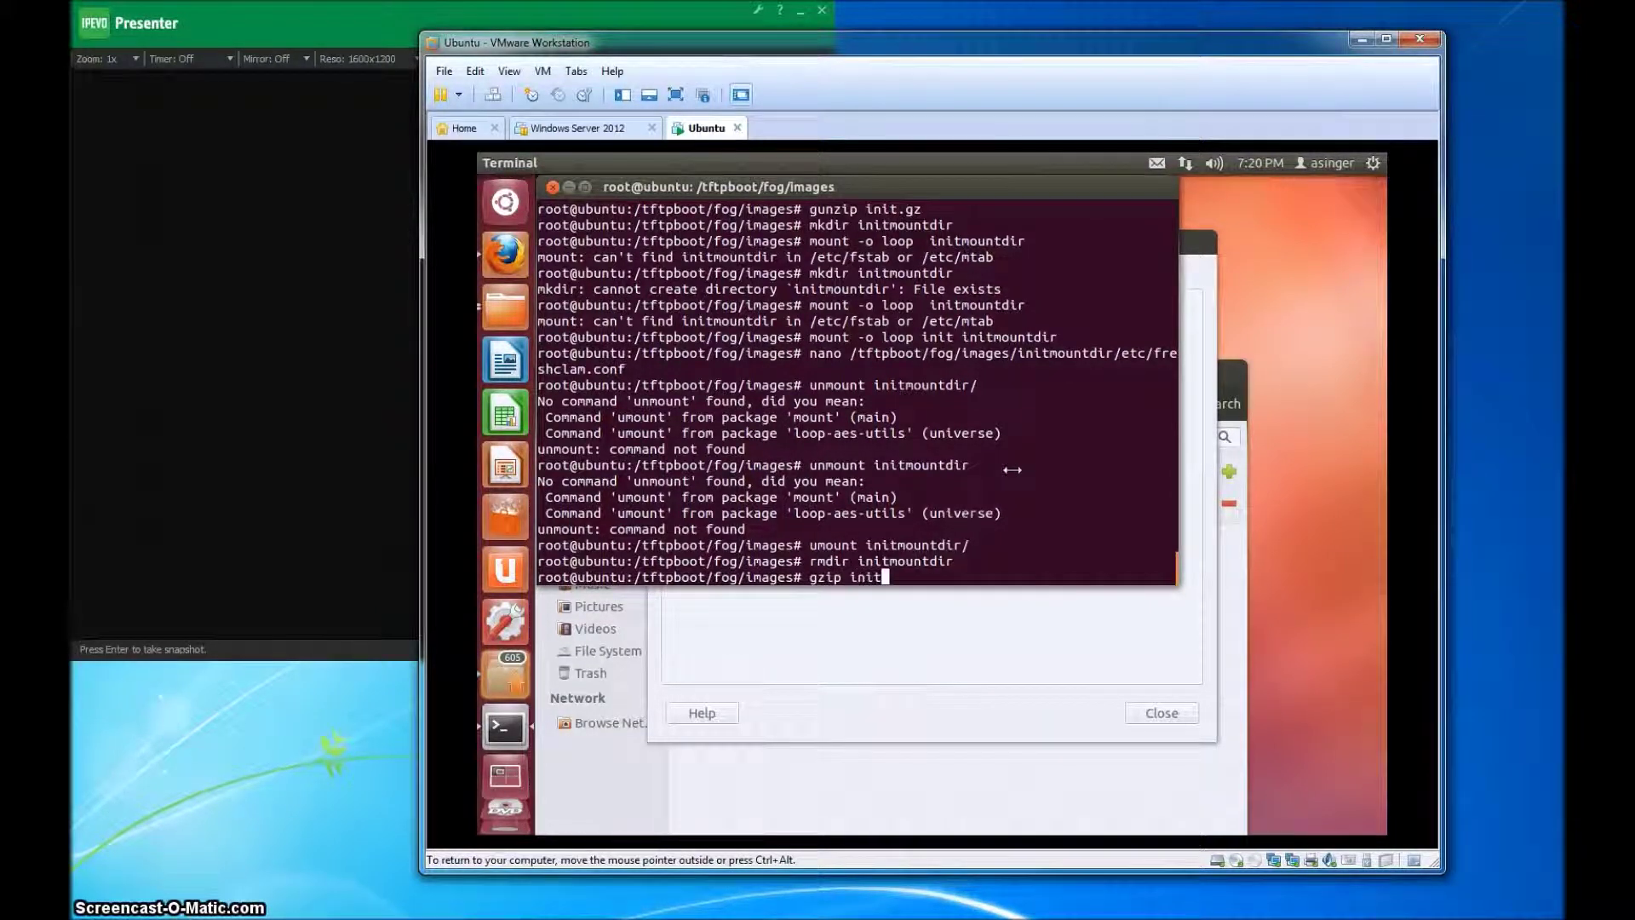
{"action": "key", "text": "Return"}
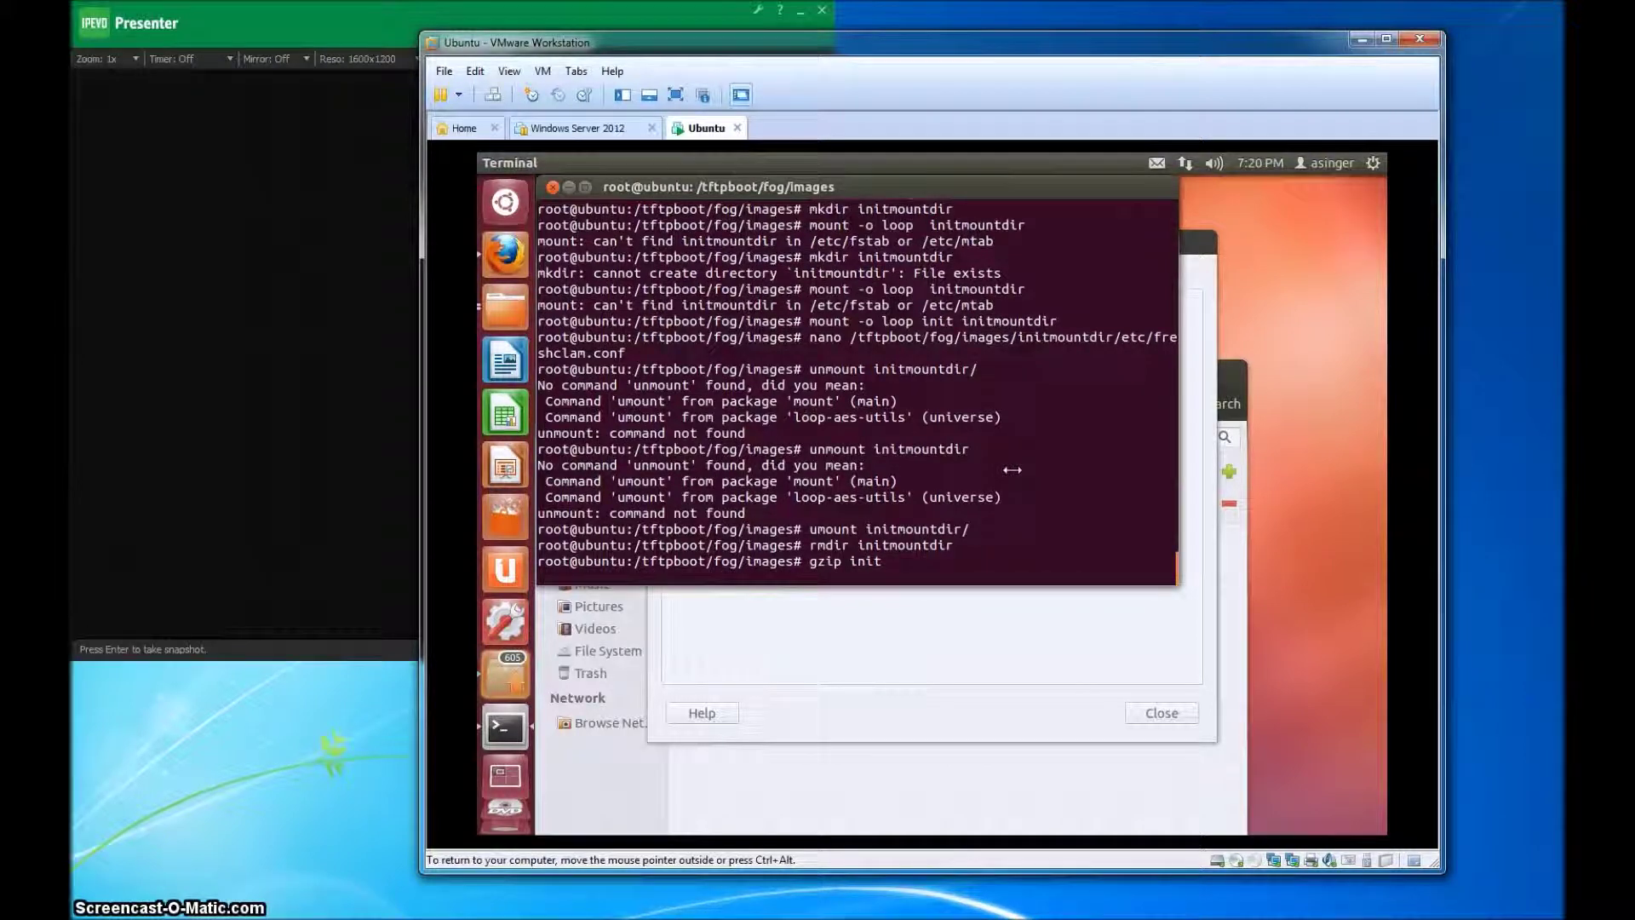
Change to /var/www and try to create a symbolic link there to /var/lib/clamav/bytecode.cvd with ln -s
{"action": "type", "text": "cd /var"}
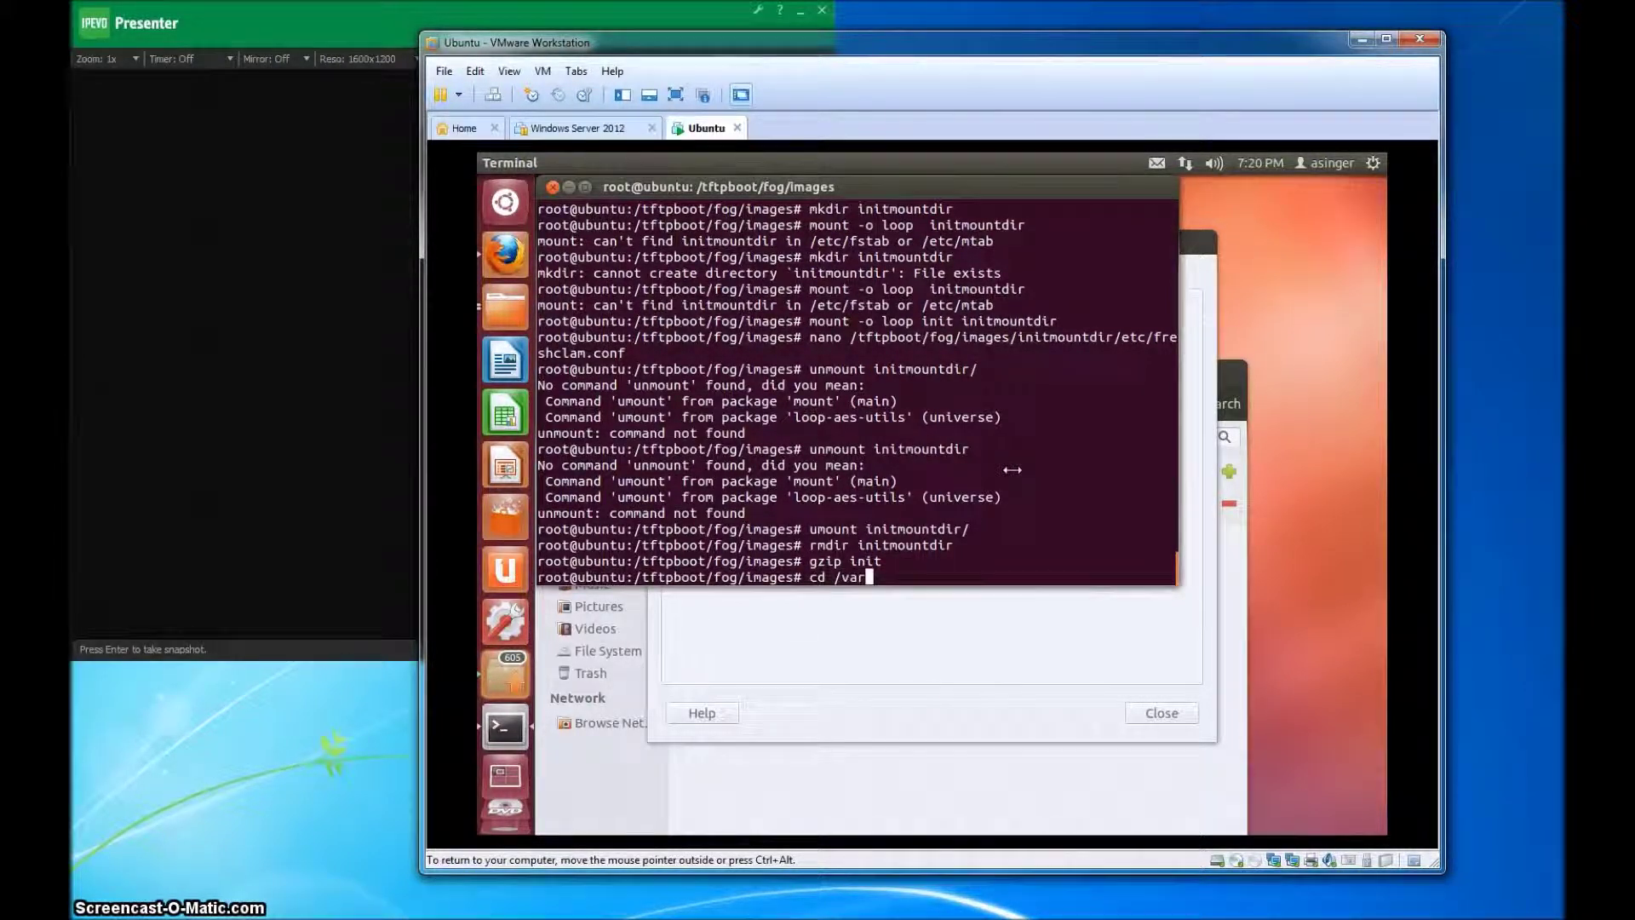
{"action": "type", "text": "/www"}
{"action": "key", "text": "Return"}
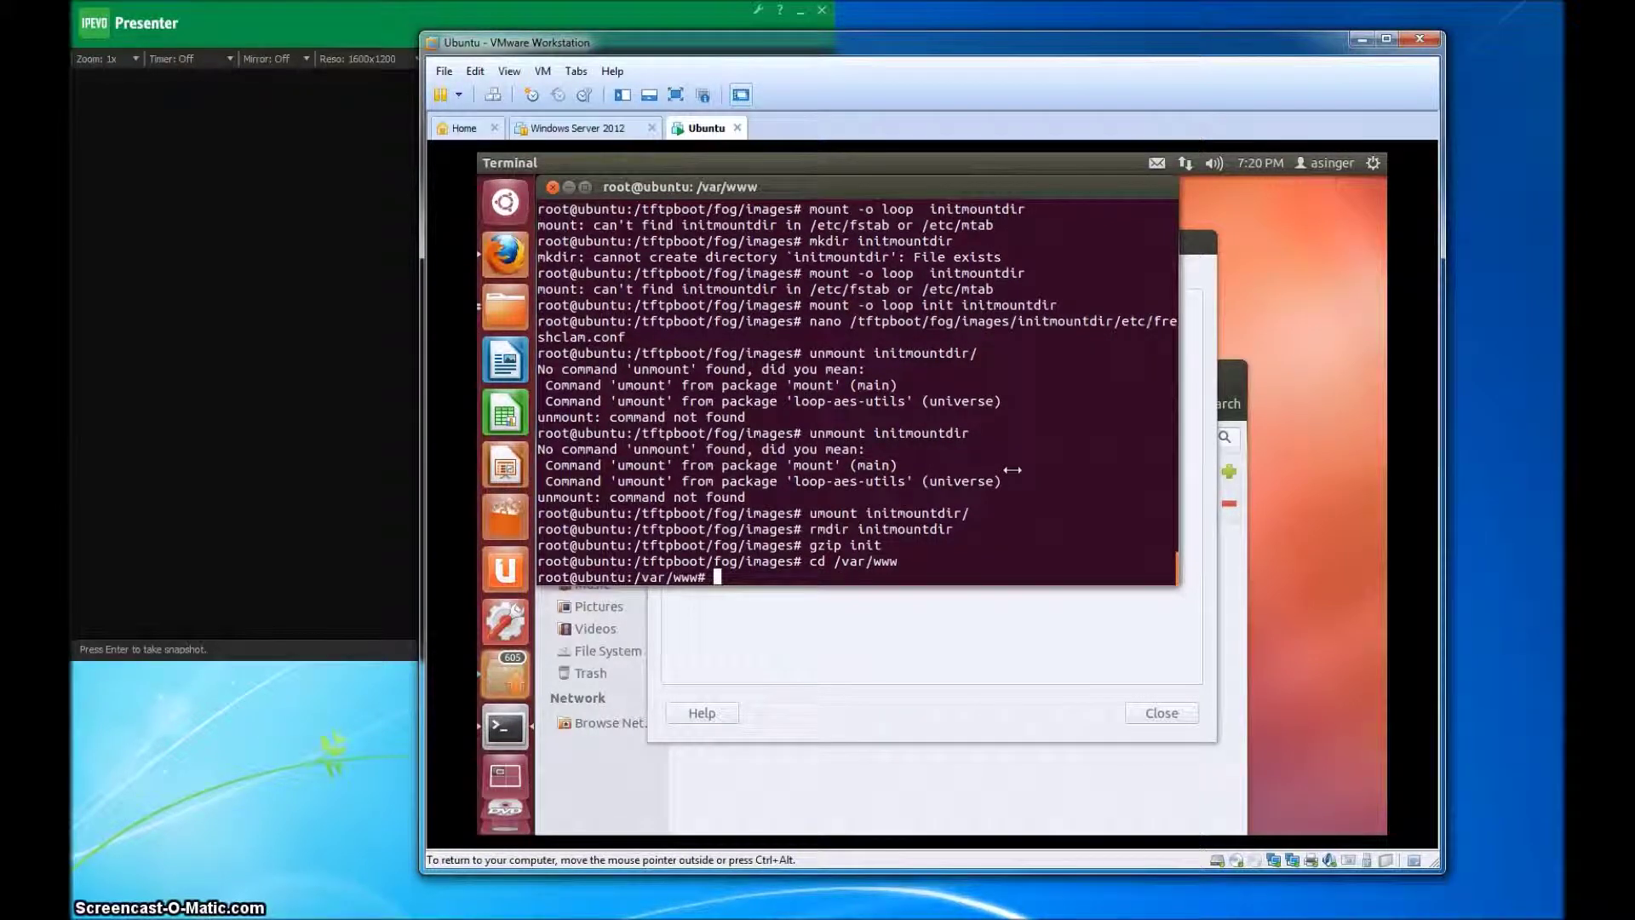
{"action": "type", "text": "ln"}
{"action": "key", "text": "BackSpace"}
{"action": "key", "text": "BackSpace"}
{"action": "type", "text": "ln -s"}
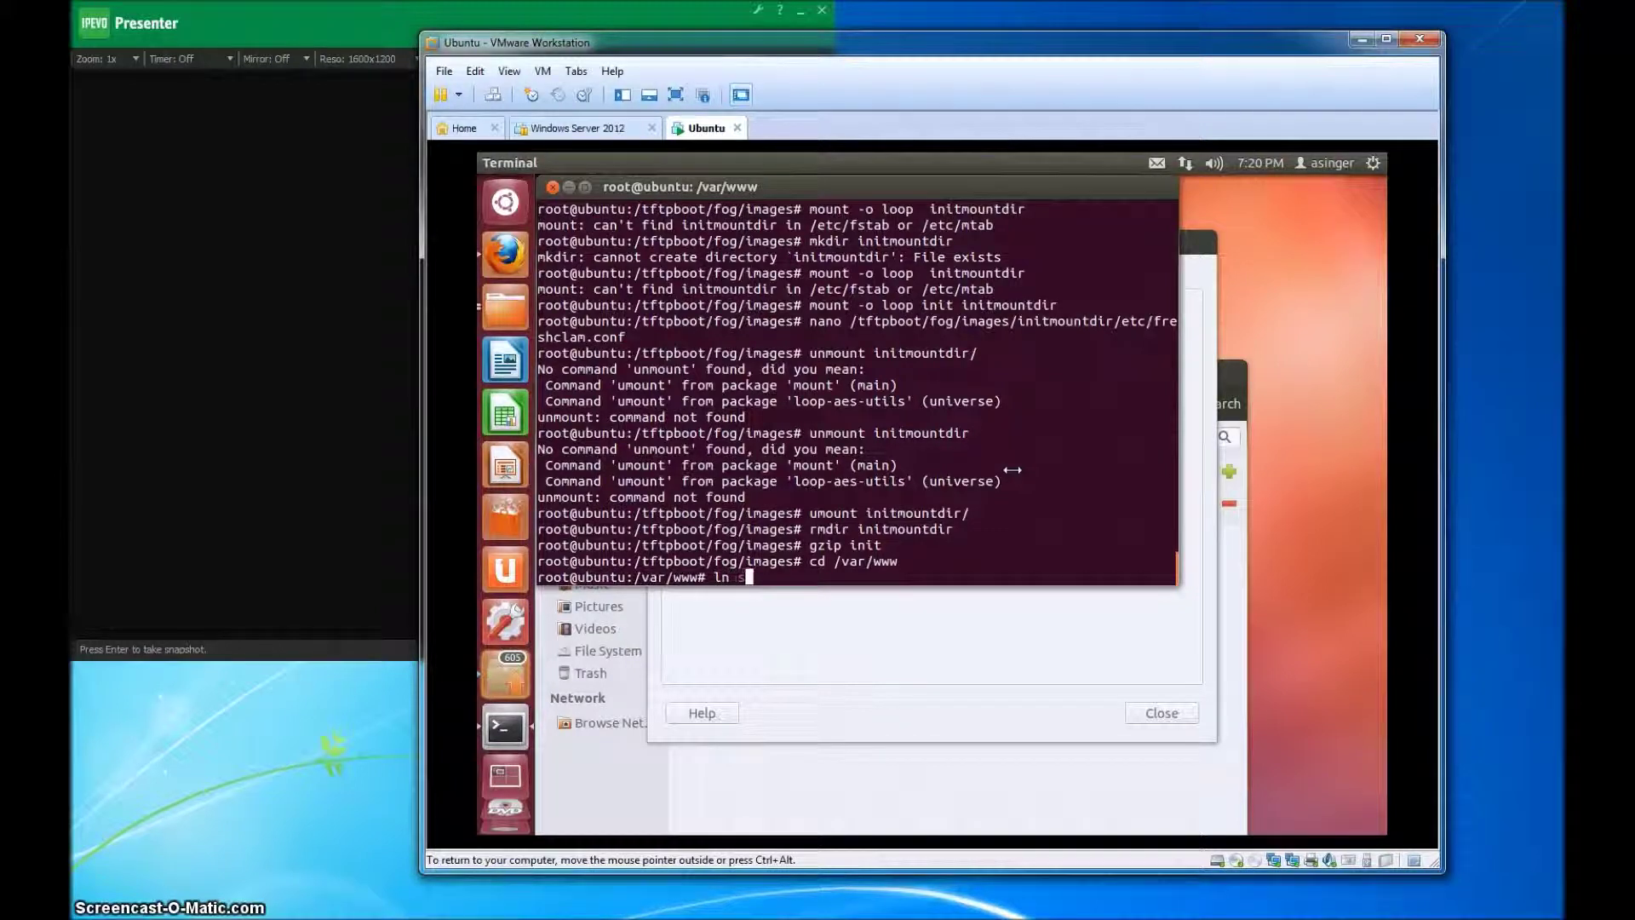
{"action": "type", "text": " /"}
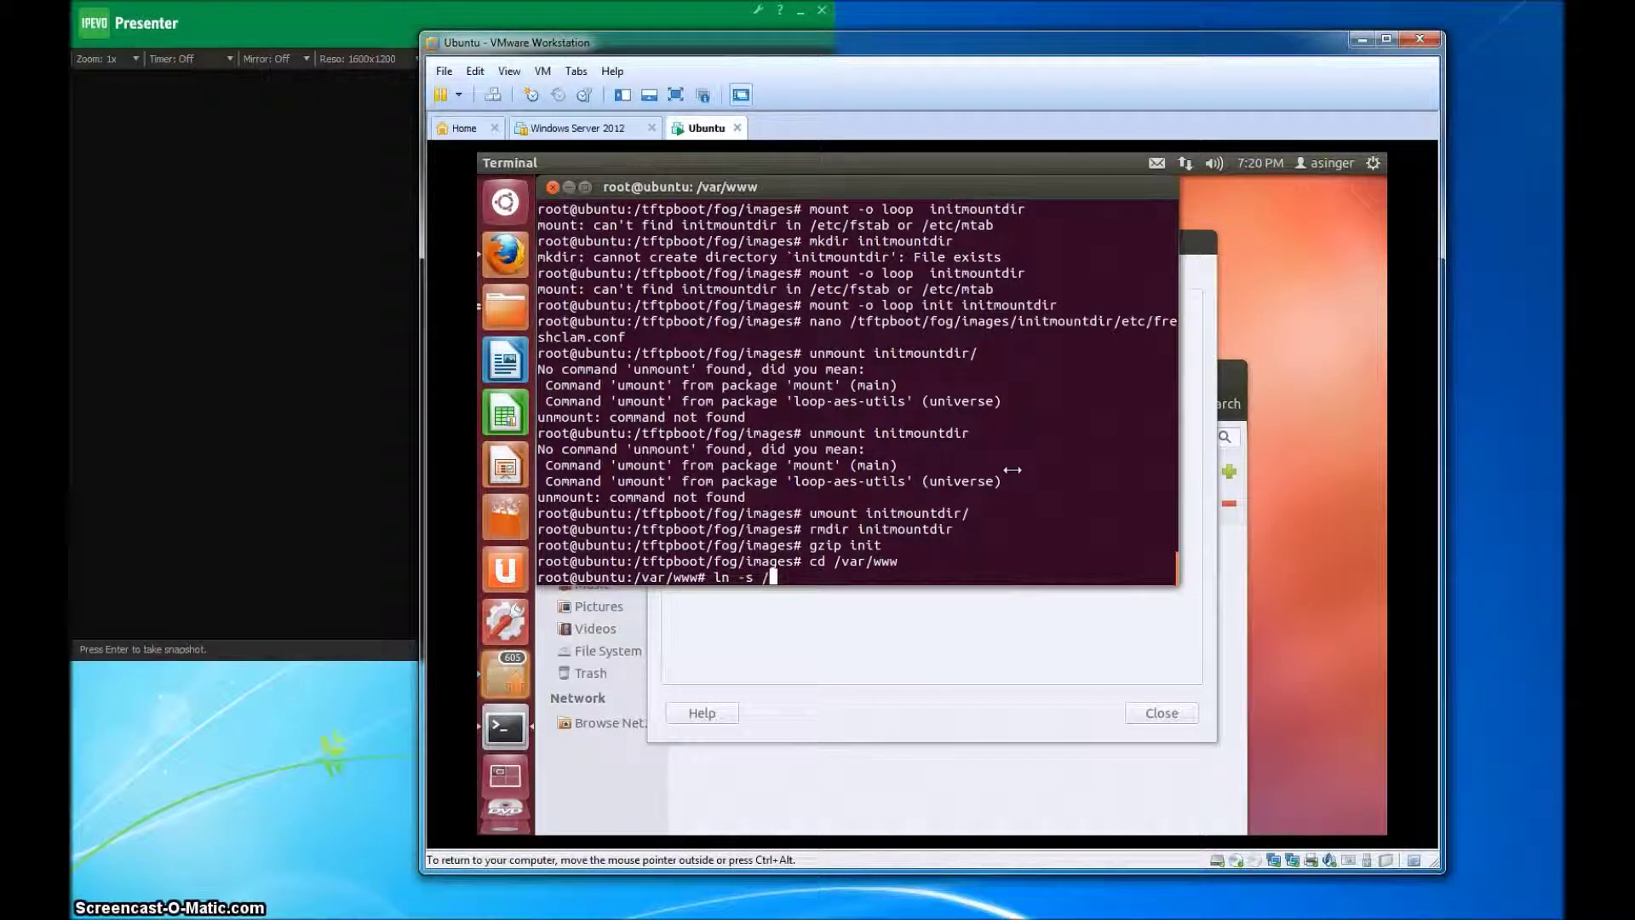
{"action": "type", "text": "var/lib/"}
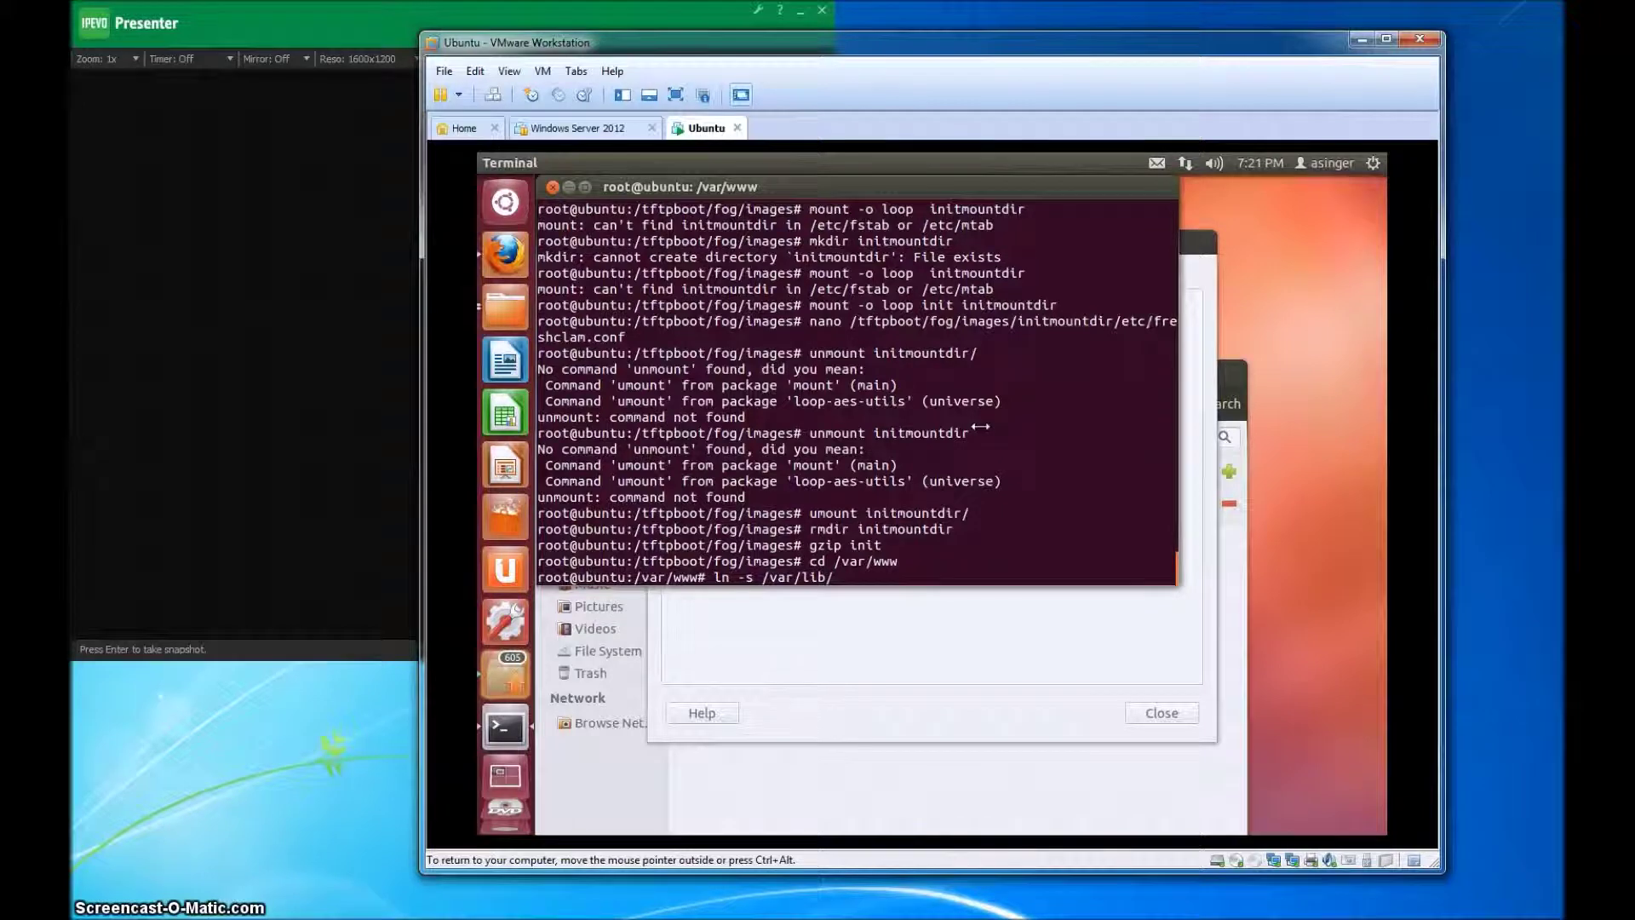
{"action": "type", "text": "clamav/"}
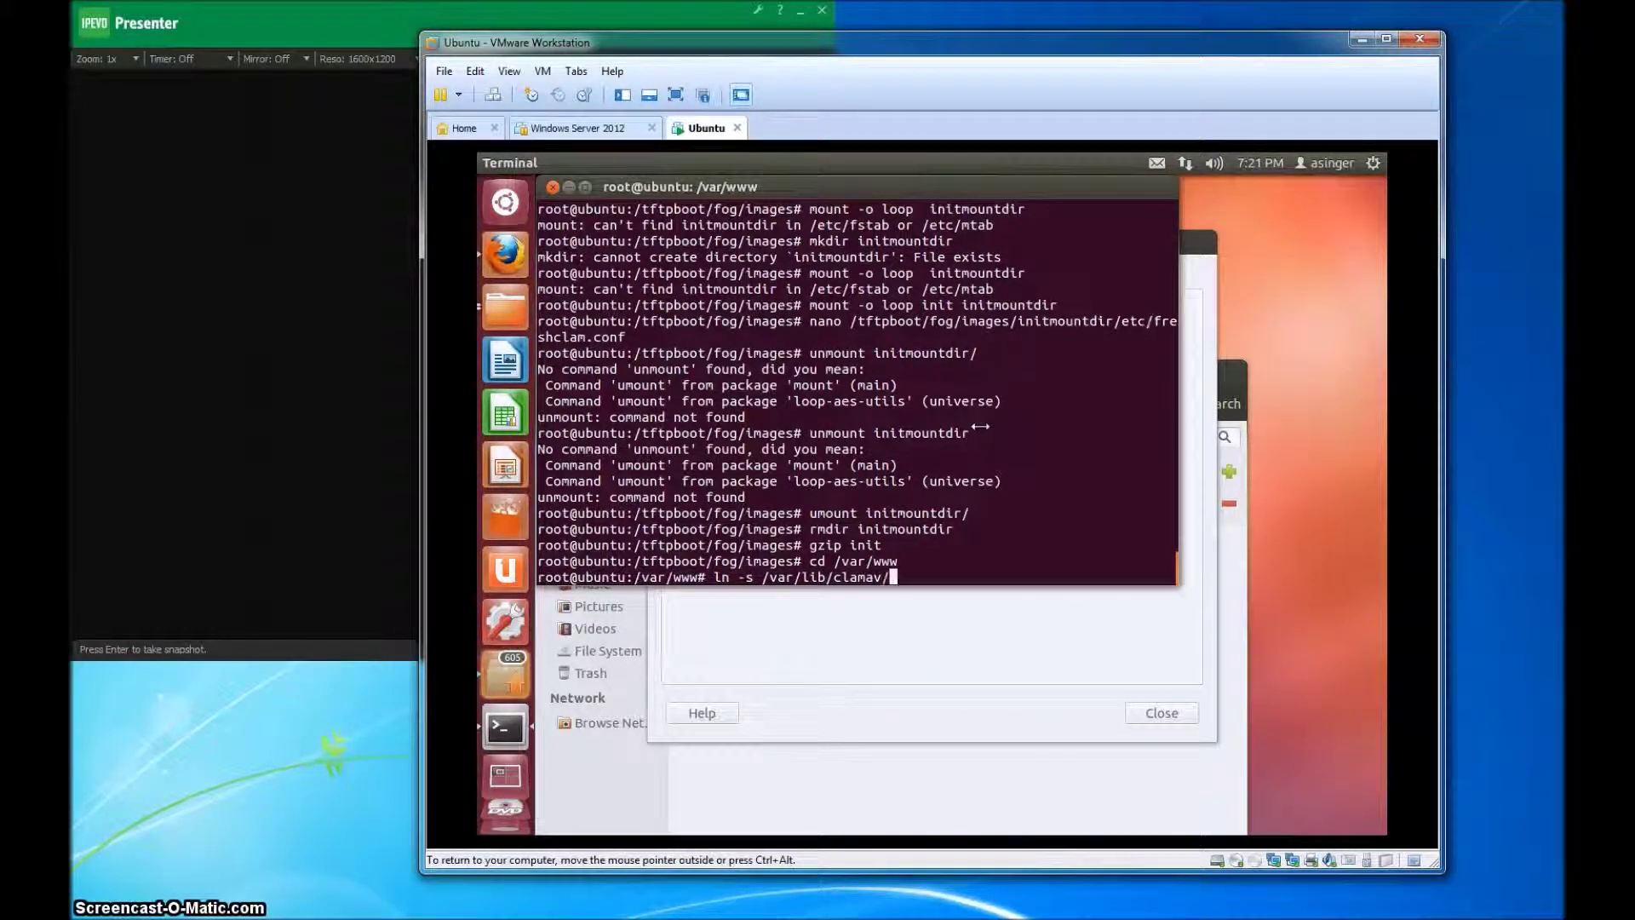
{"action": "type", "text": "byt"}
{"action": "type", "text": "ecode."}
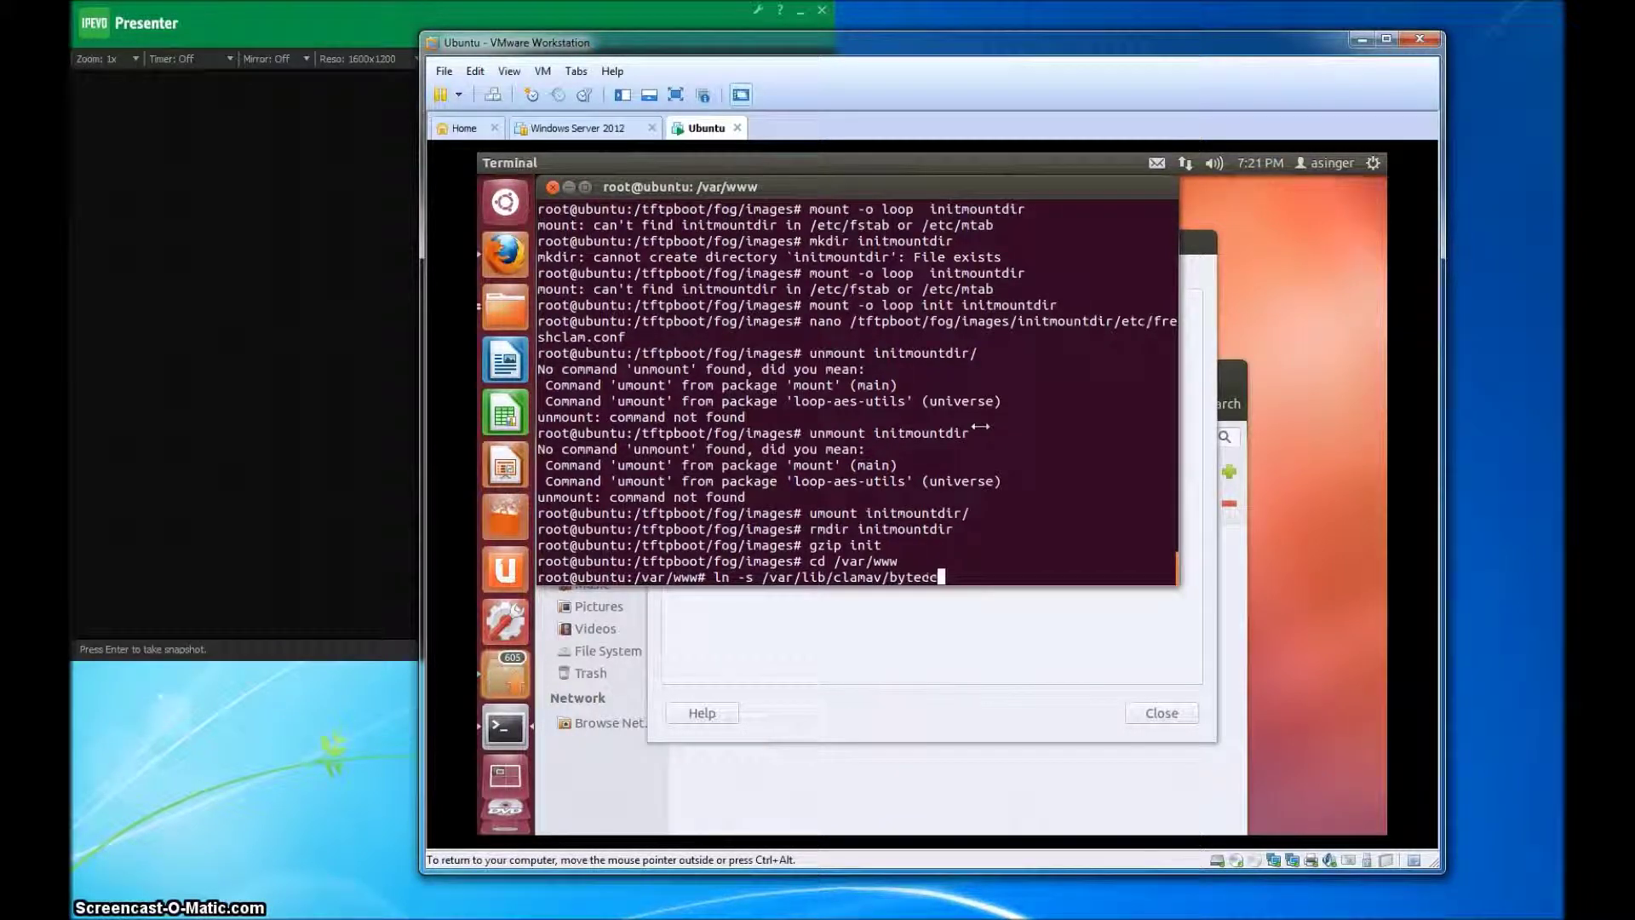
{"action": "type", "text": "cvd"}
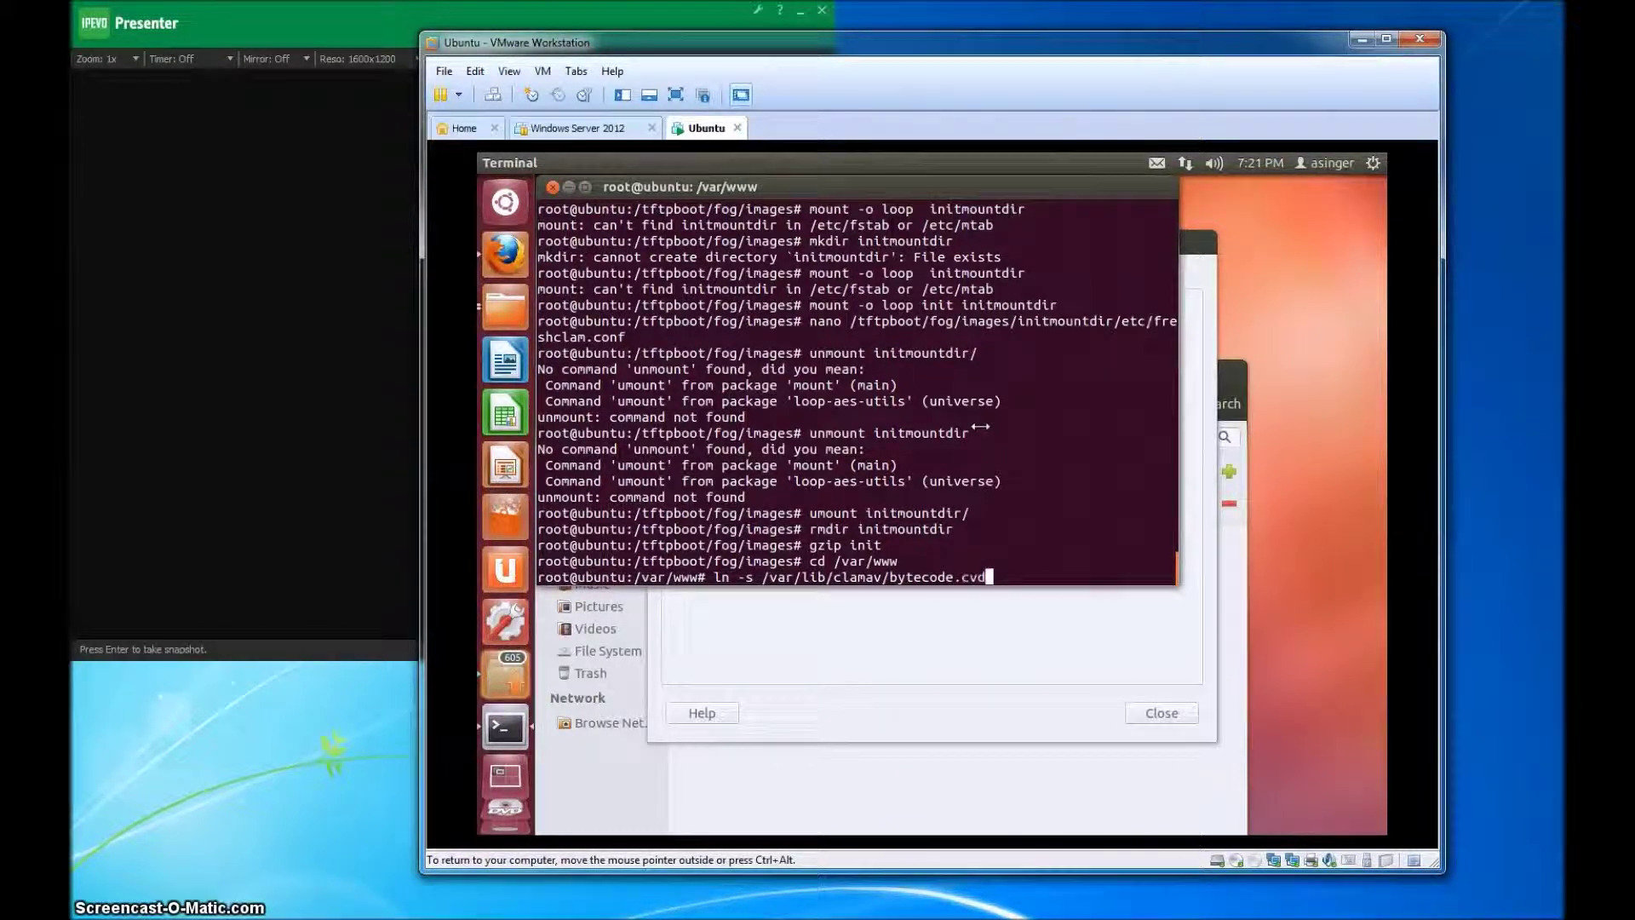
{"action": "key", "text": "Return"}
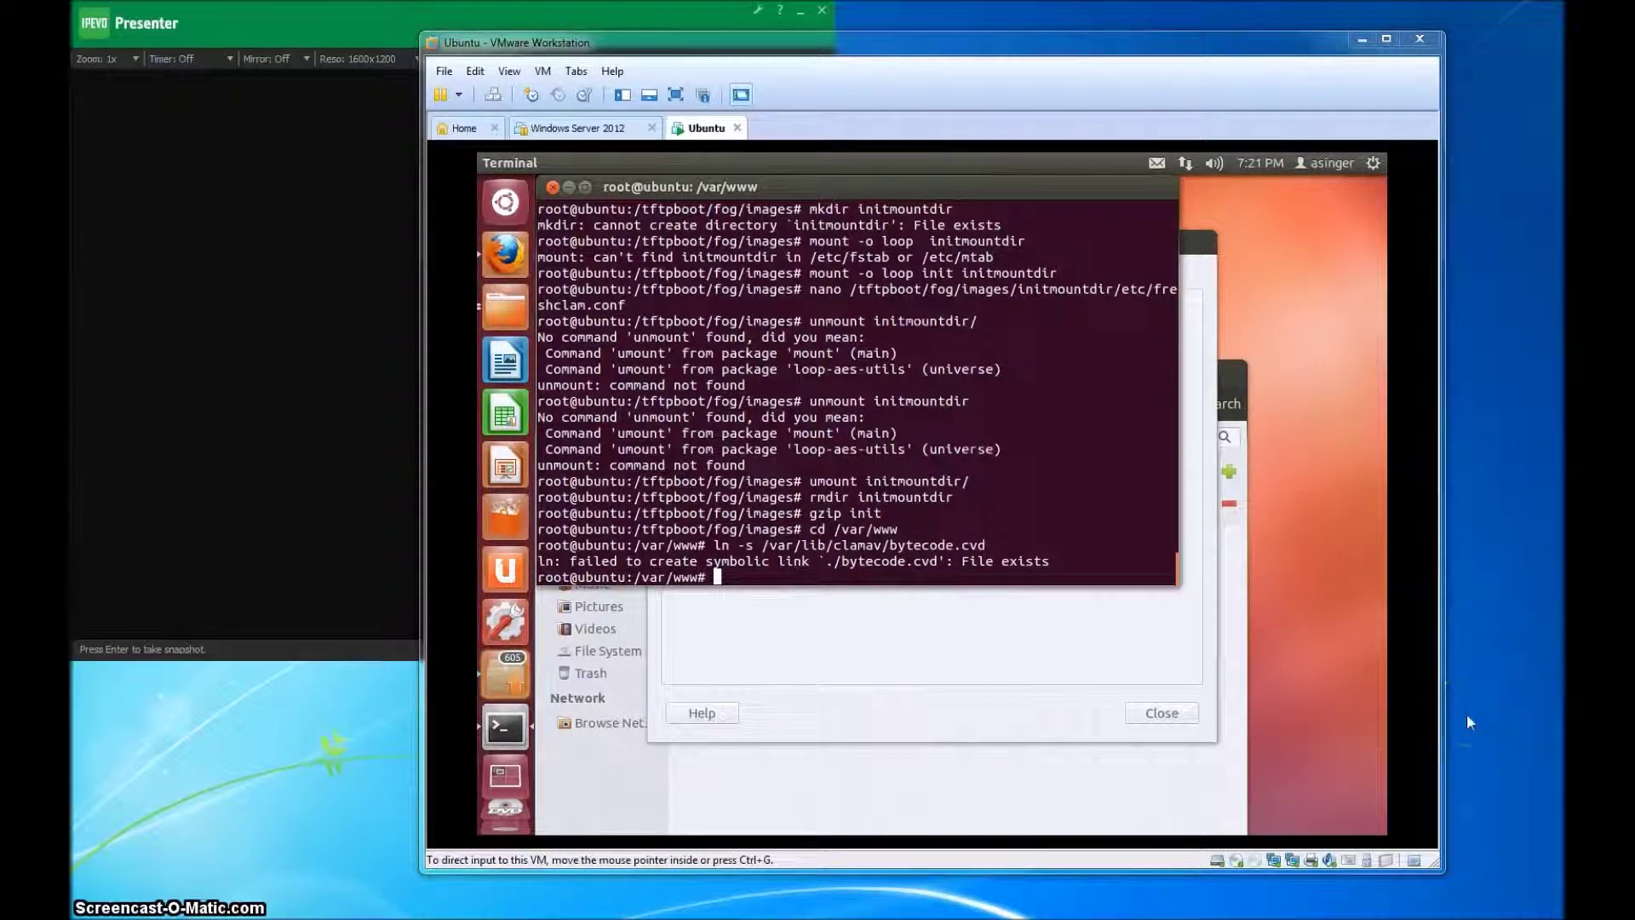
Paste the copied ln -s command for /var/lib/clamav/bytecode.cvd into the terminal and run it again
{"action": "key", "text": "ctrl+g"}
{"action": "key", "text": "shift+F10"}
{"action": "key", "text": "Up"}
{"action": "key", "text": "Up"}
{"action": "key", "text": "Up"}
{"action": "key", "text": "Up"}
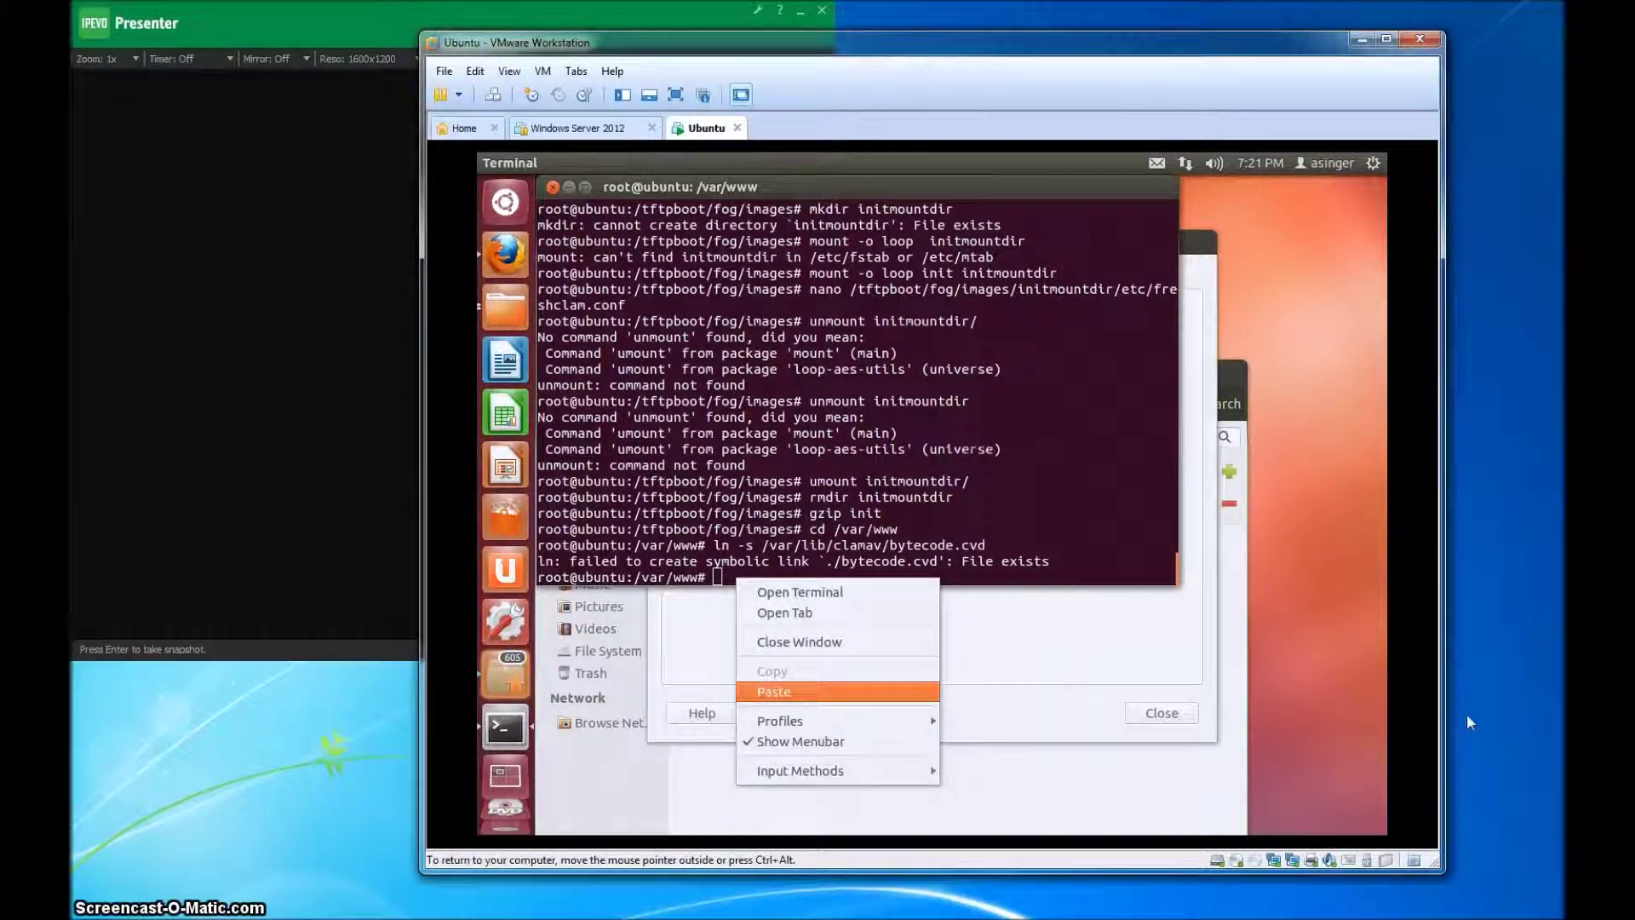
{"action": "key", "text": "Return"}
{"action": "key", "text": "Return"}
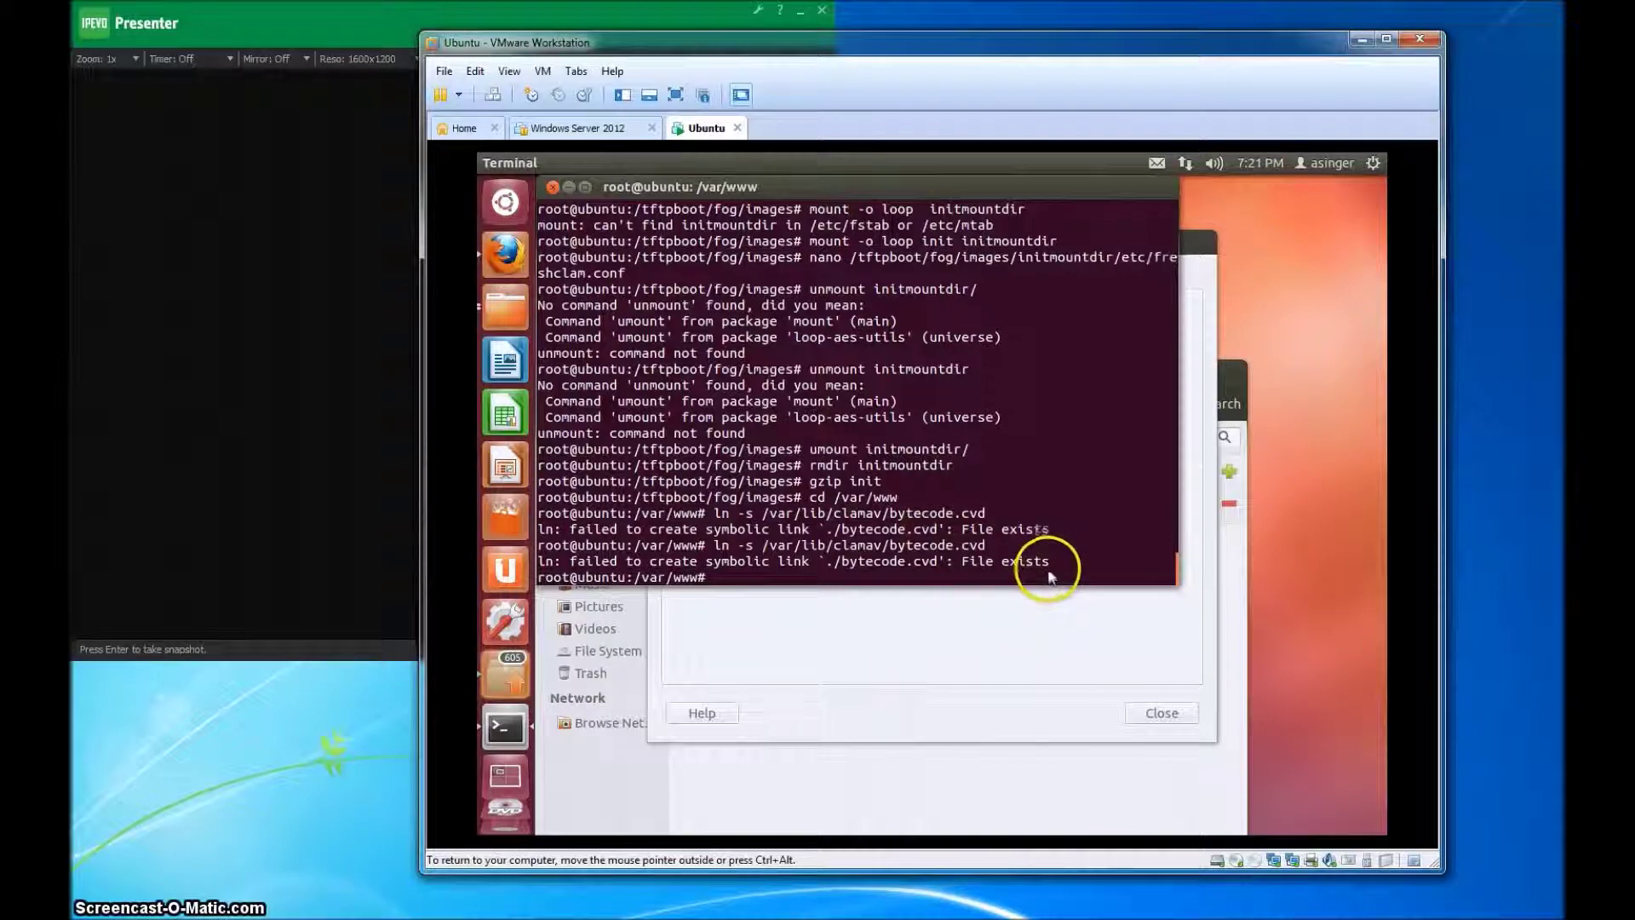
{"action": "key", "text": "ctrl+alt"}
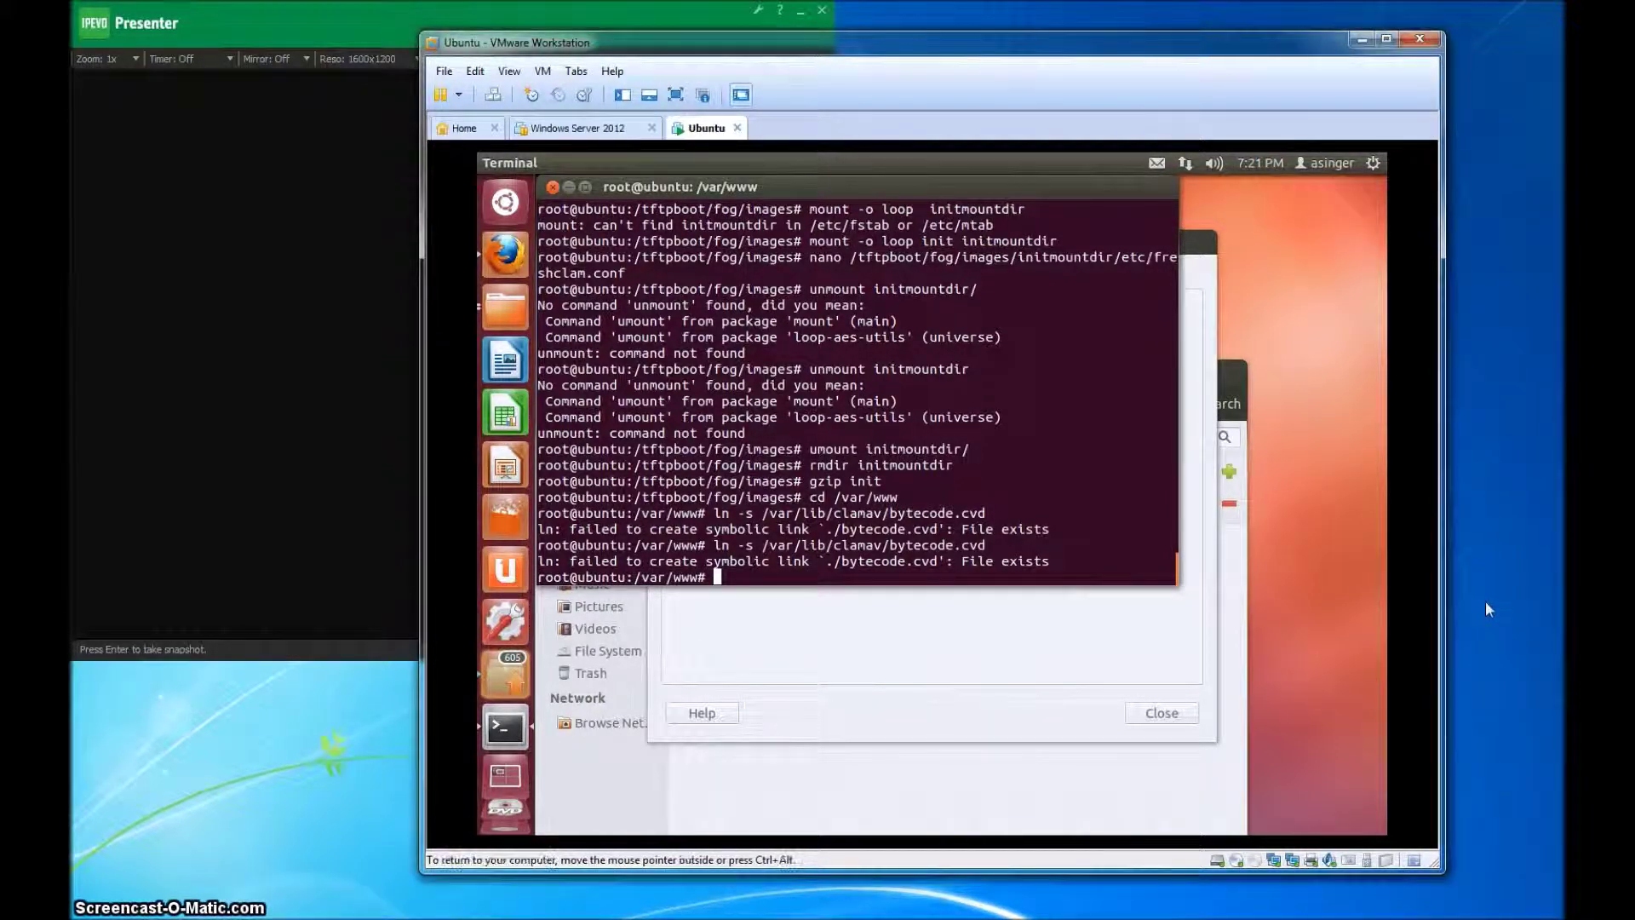
{"action": "right_click", "coordinate": [756, 580]}
{"action": "key", "text": "Return"}
{"action": "key", "text": "Return"}
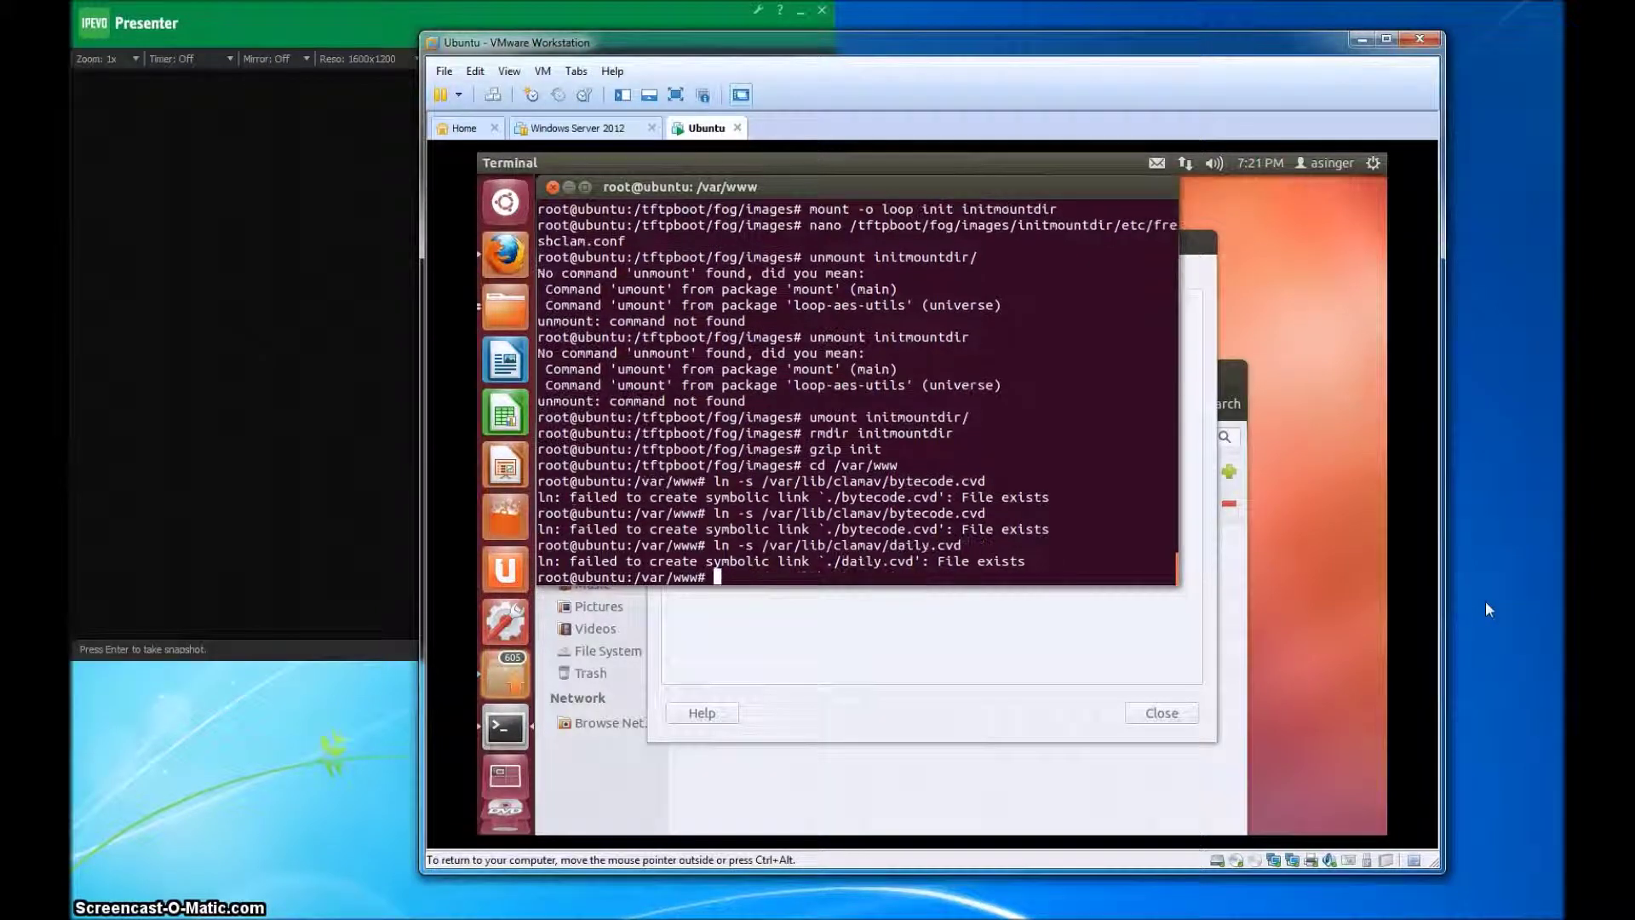
{"action": "key", "text": "ctrl+alt"}
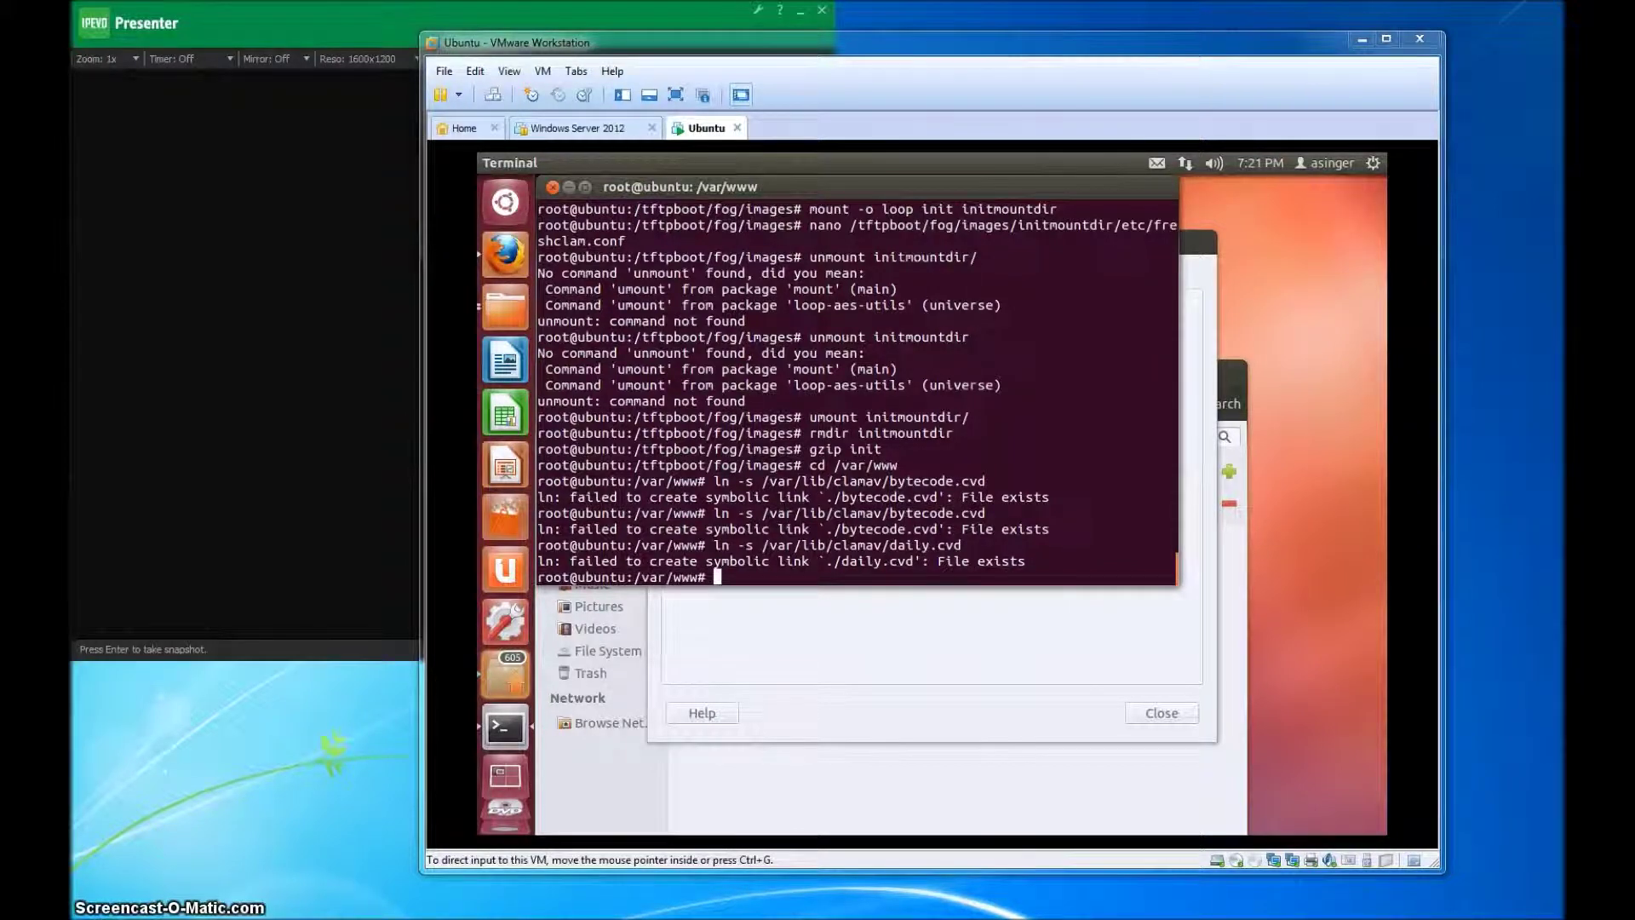
{"action": "left_click", "coordinate": [737, 578]}
{"action": "right_click", "coordinate": [737, 579]}
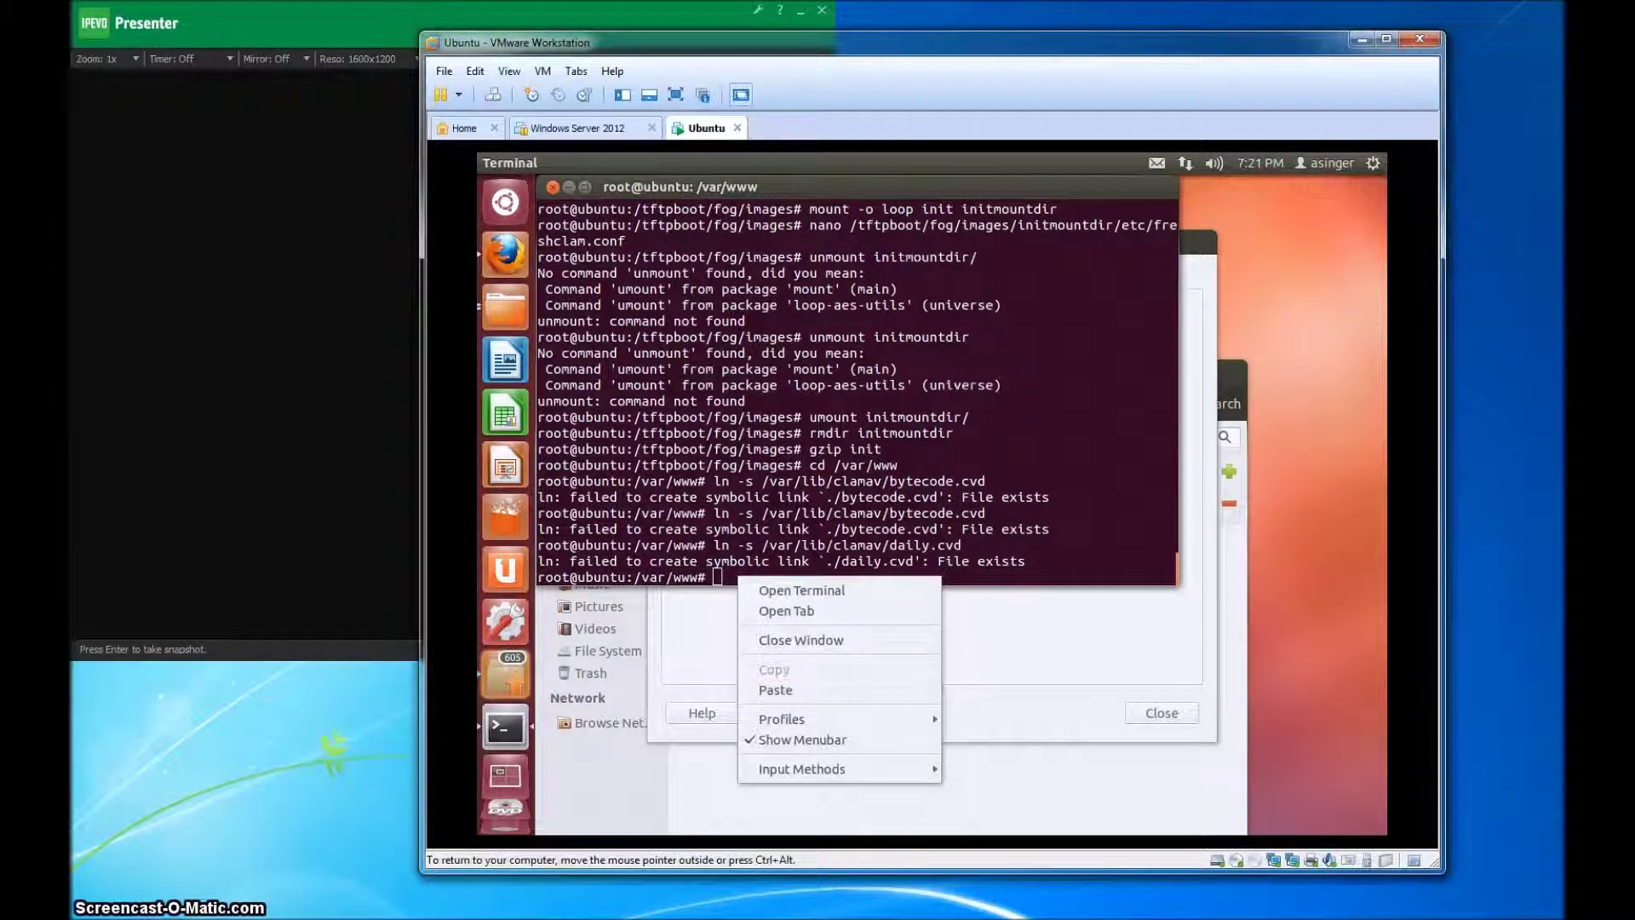
{"action": "left_click", "coordinate": [776, 690]}
{"action": "key", "text": "Return"}
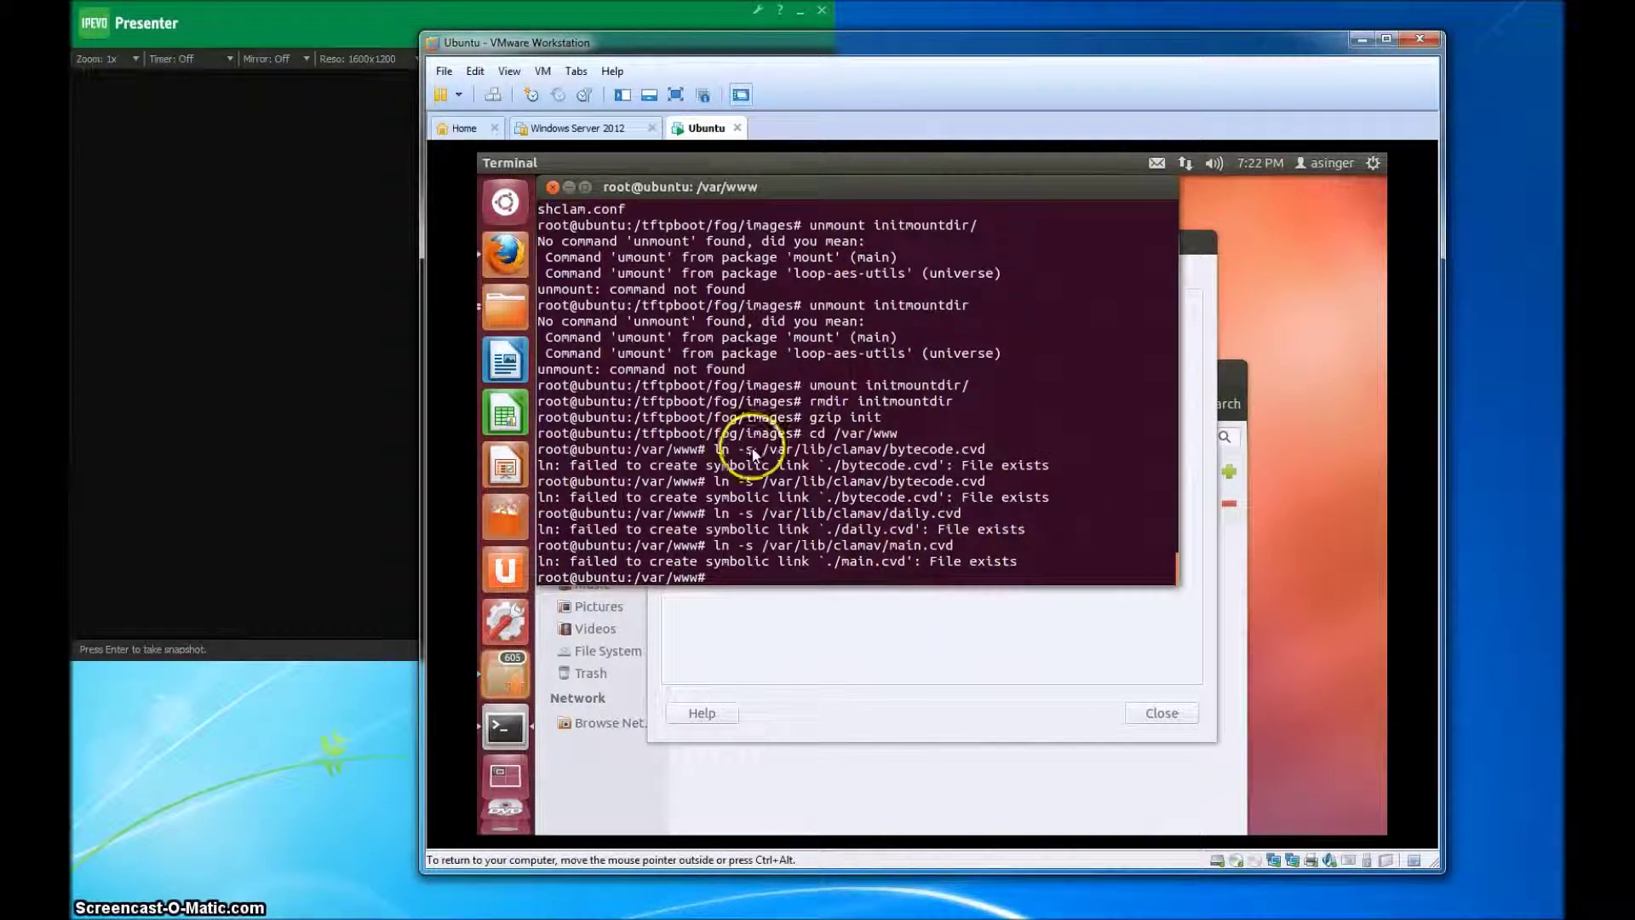
{"action": "left_click", "coordinate": [556, 186]}
{"action": "left_click", "coordinate": [954, 452]}
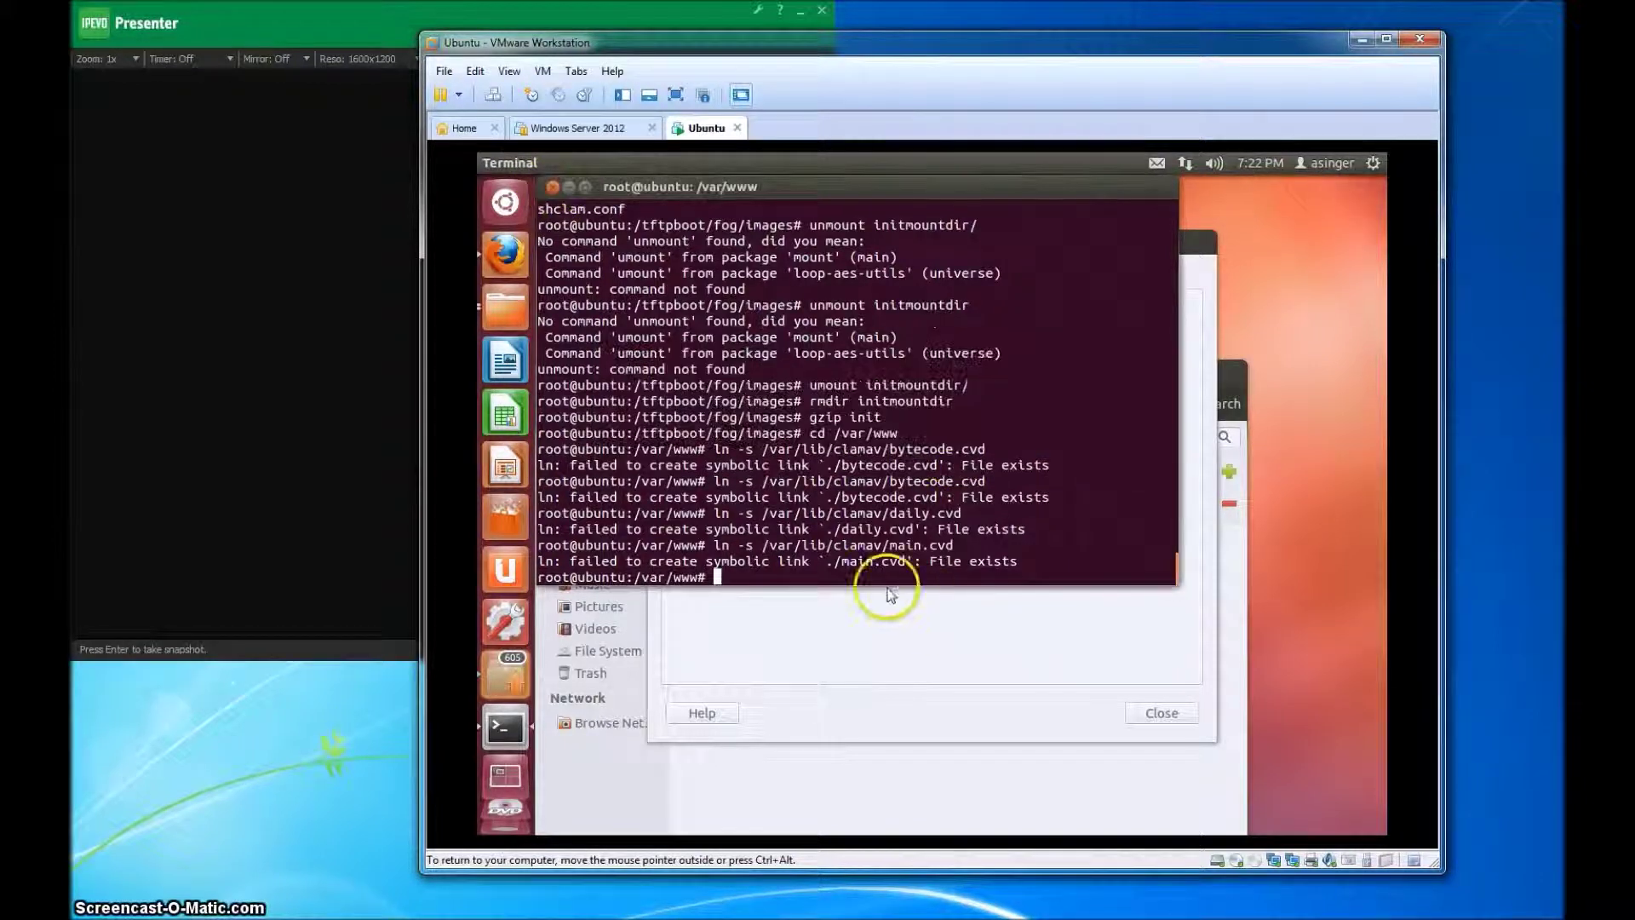
{"action": "left_click", "coordinate": [347, 18]}
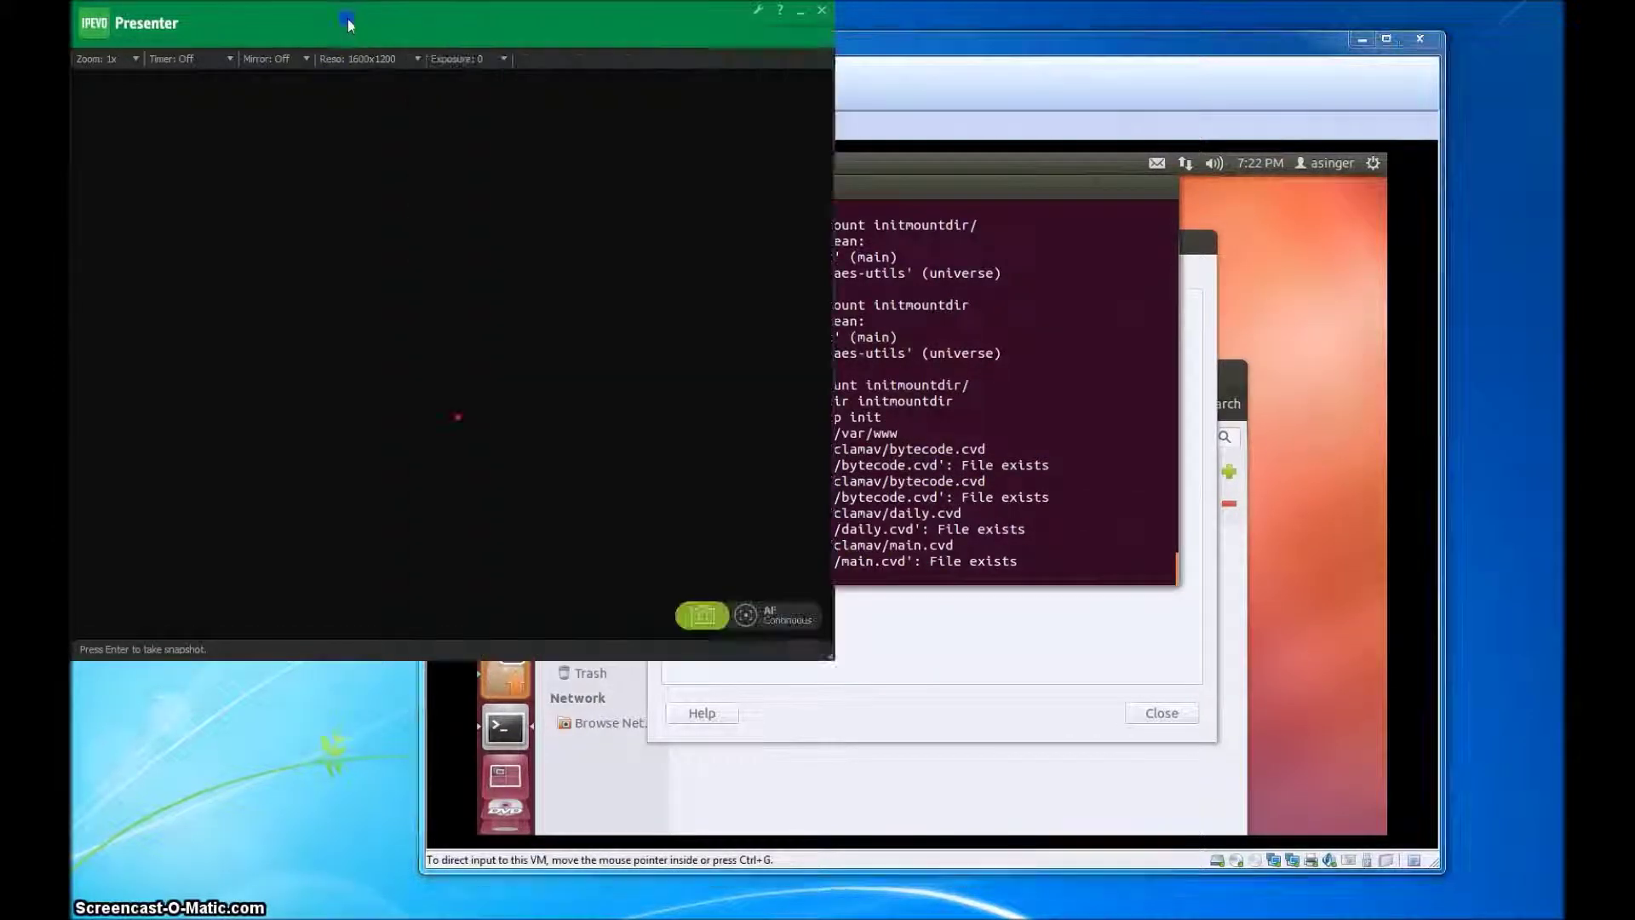
{"action": "left_click", "coordinate": [826, 449]}
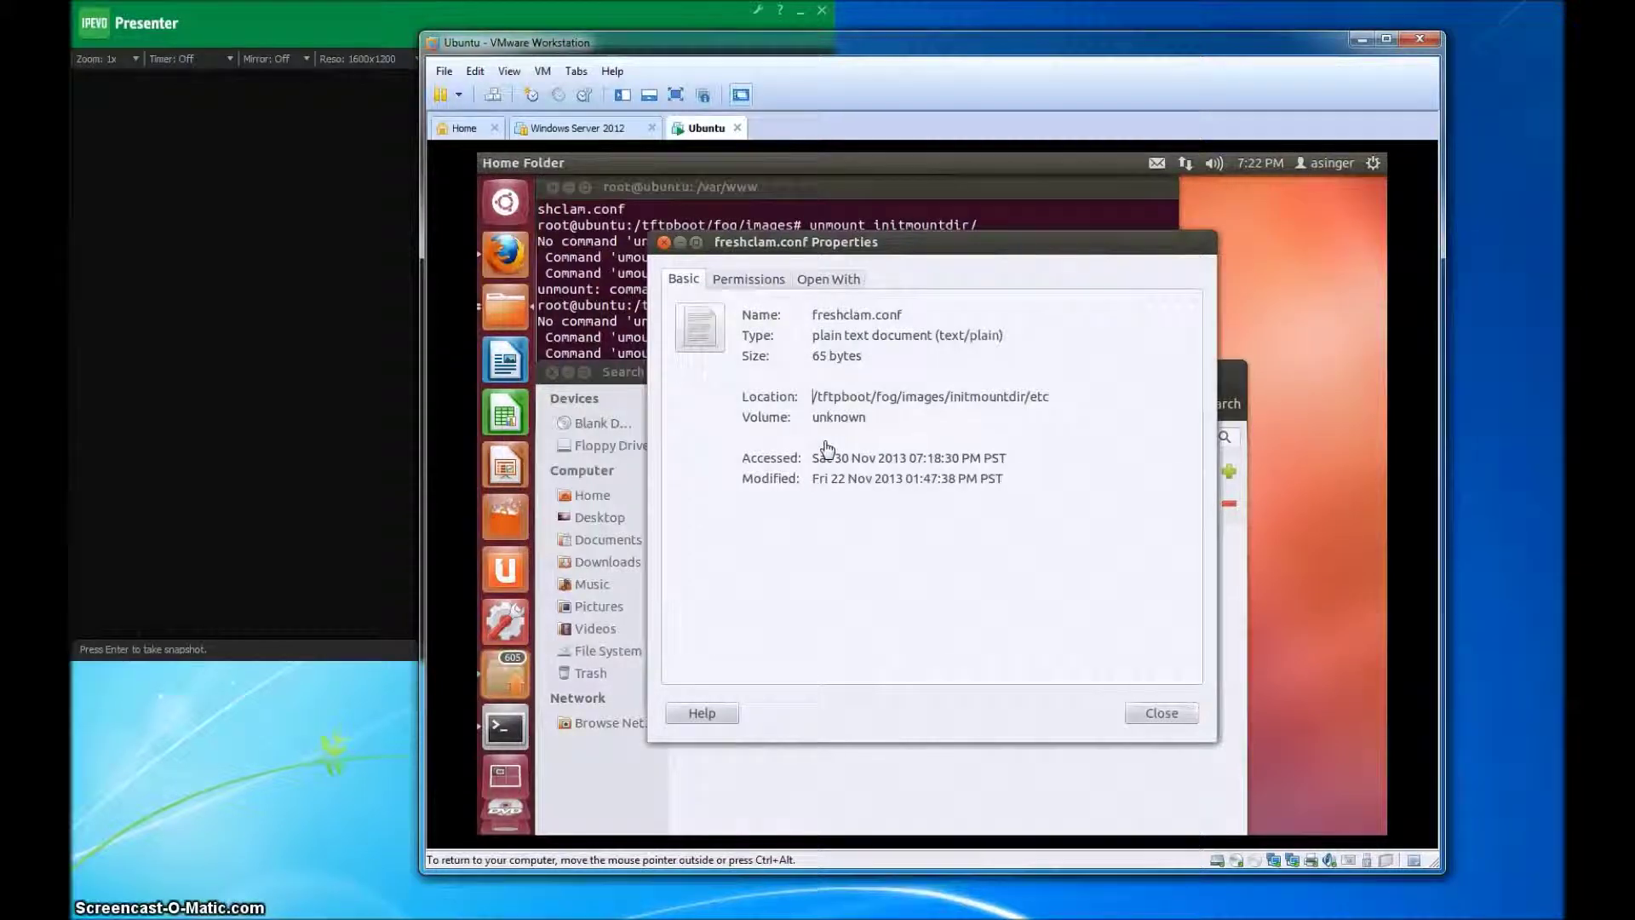
Close the freshclam.conf properties and the file search window, and switch to the FOG management page in Firefox
{"action": "key", "text": "Return"}
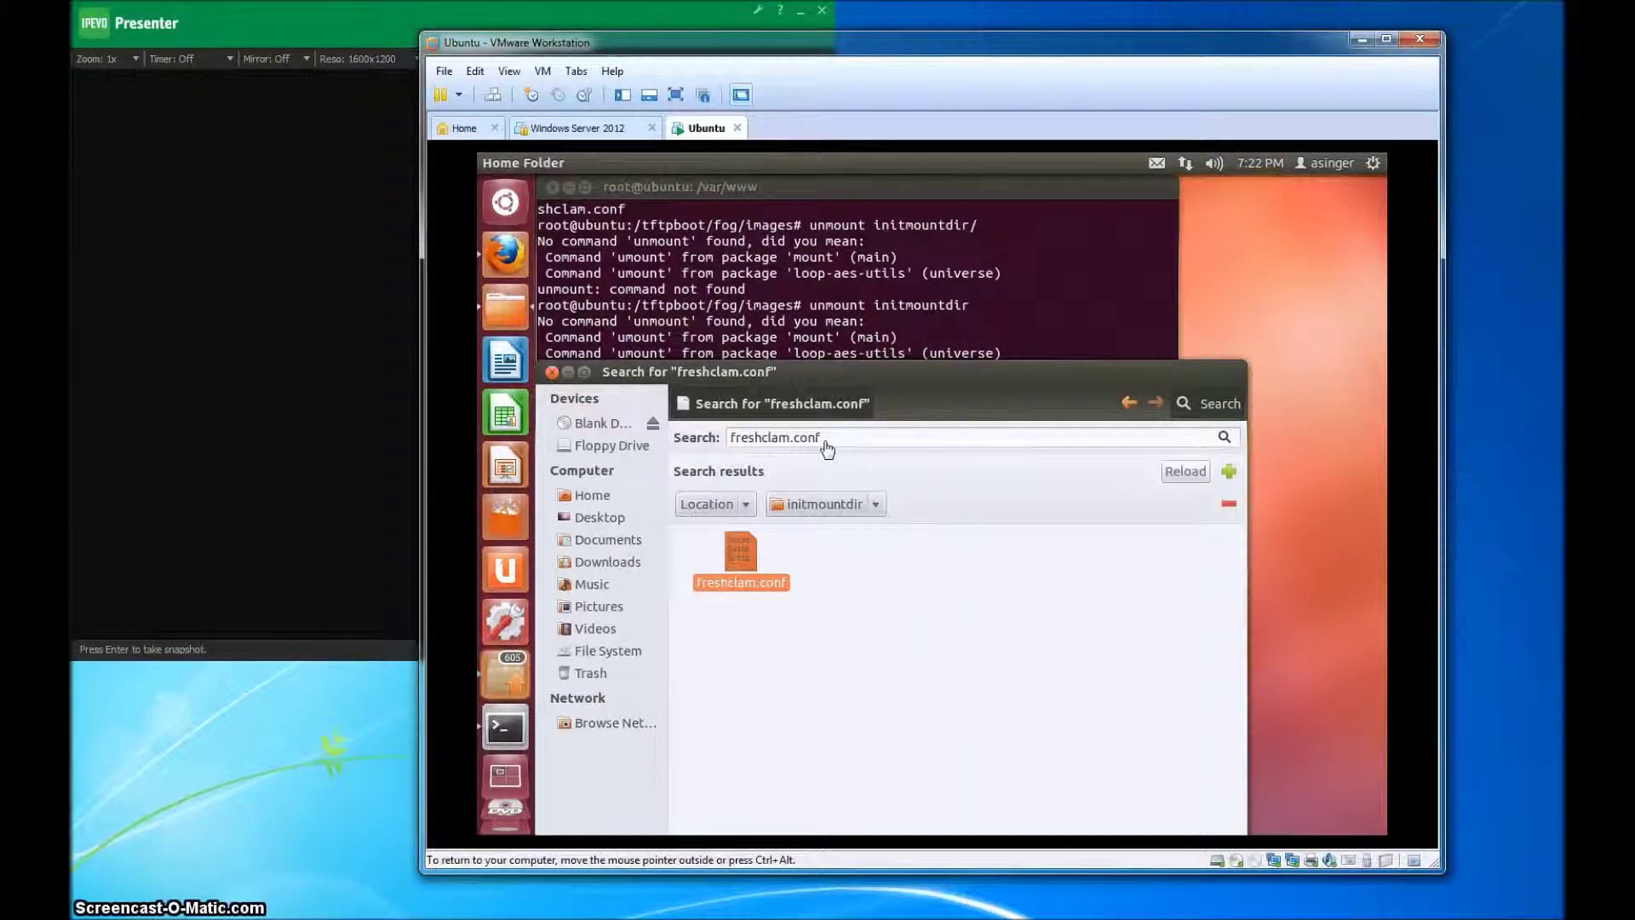
{"action": "key", "text": "ctrl+w"}
{"action": "left_click", "coordinate": [505, 253]}
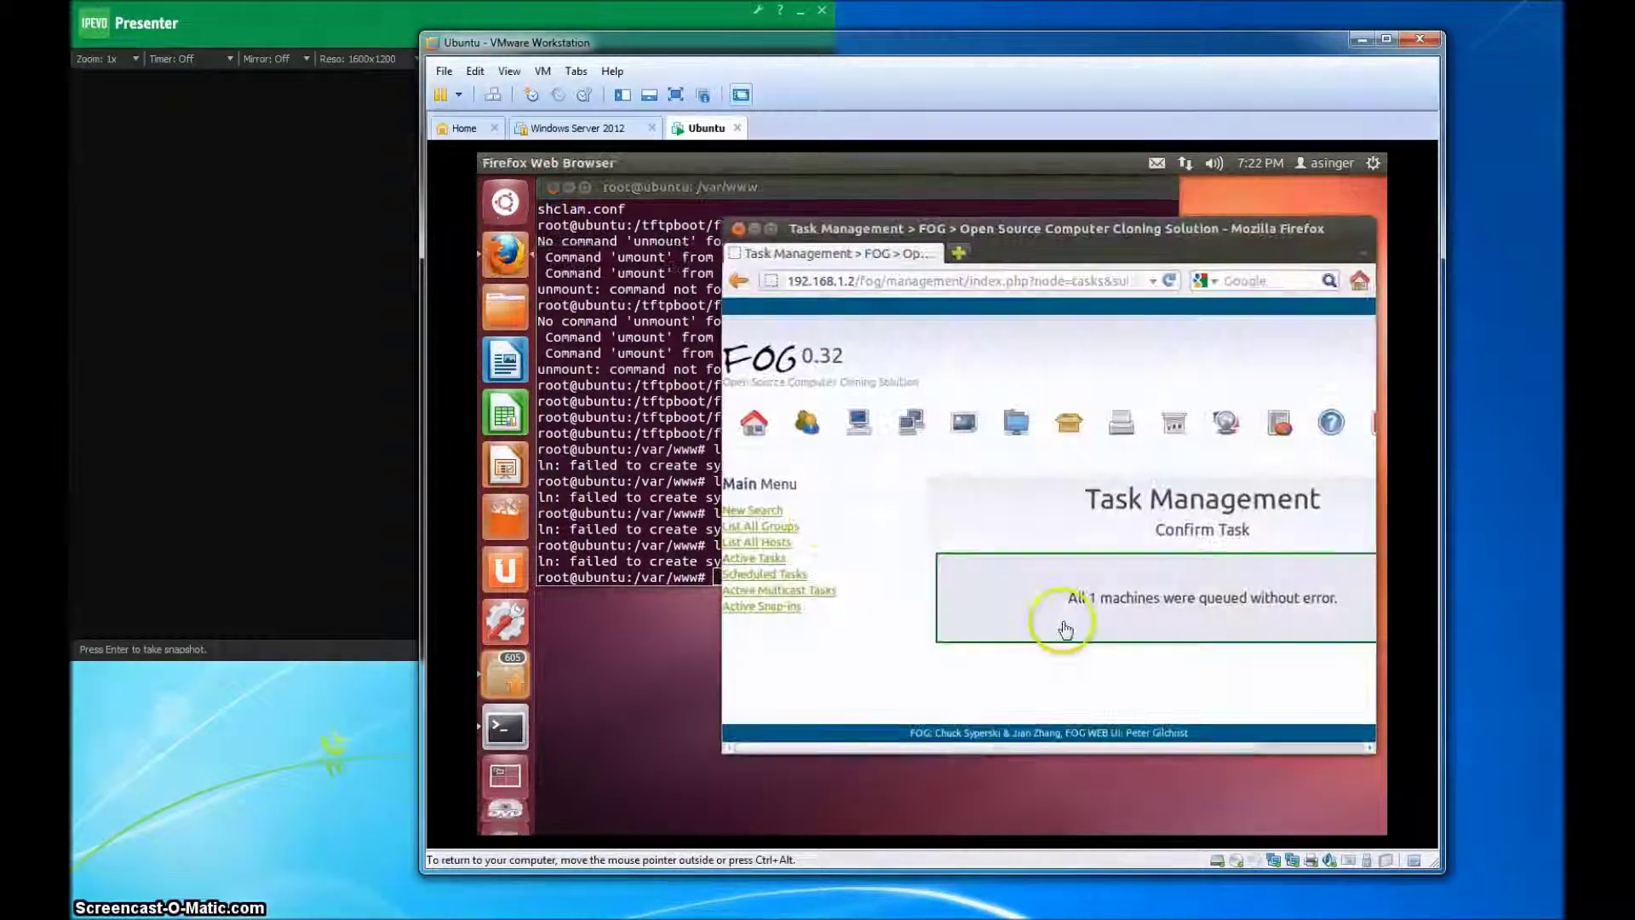
{"action": "left_click_drag", "start_coordinate": [979, 227], "coordinate": [799, 212]}
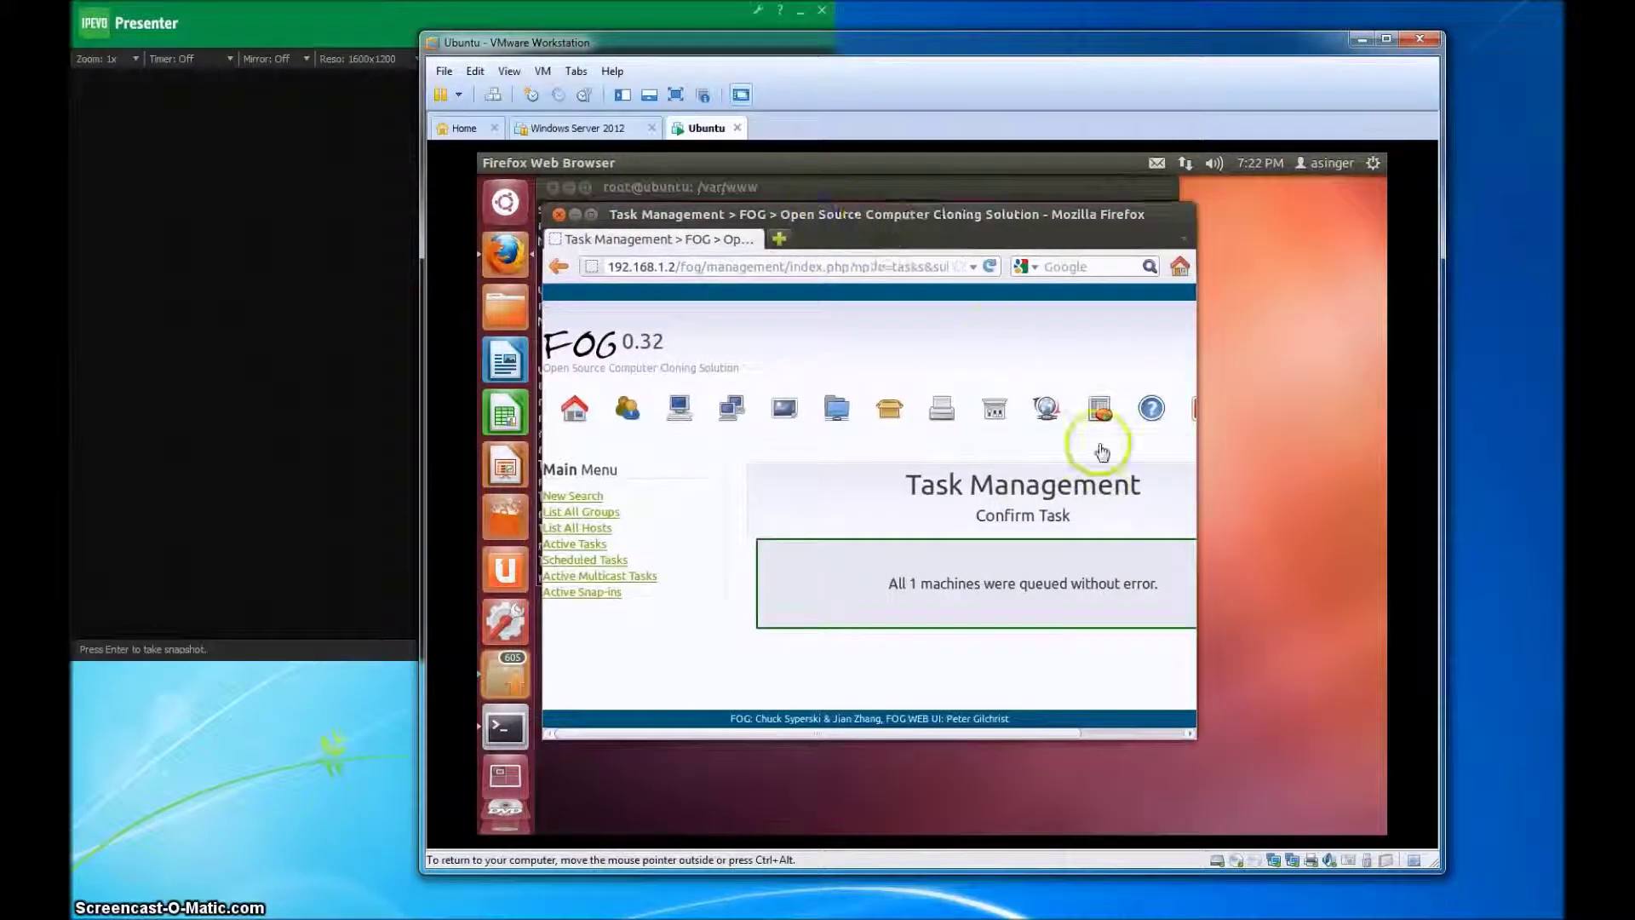
List all hosts in FOG's Task Management and open the advanced task options for the host tester
{"action": "left_click", "coordinate": [1054, 412]}
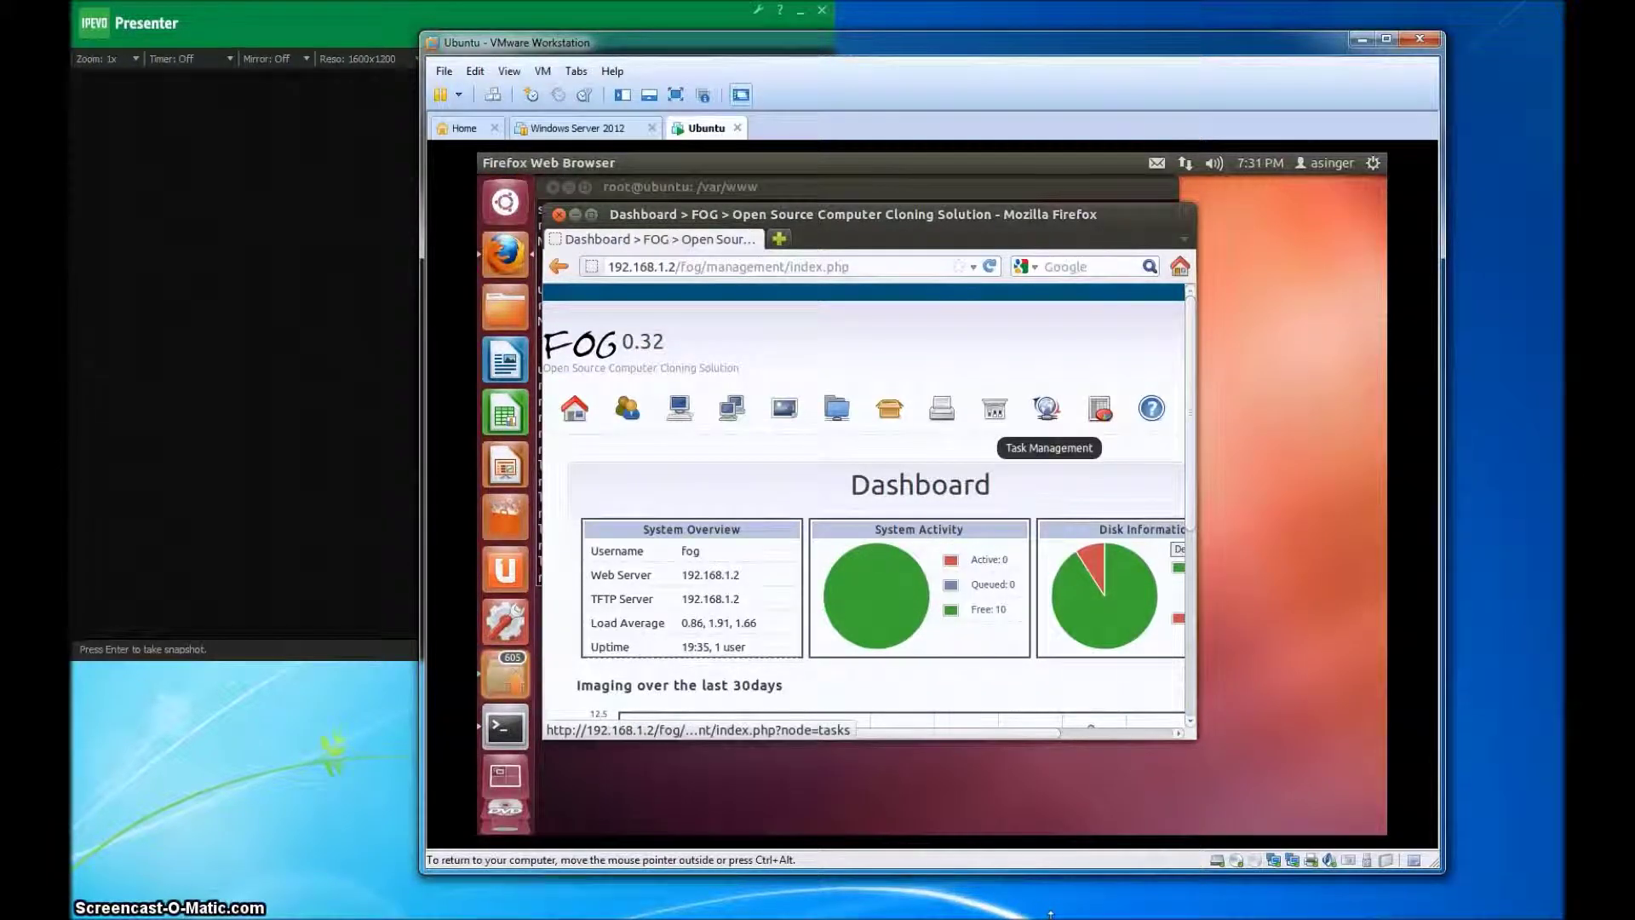
{"action": "left_click", "coordinate": [1047, 409]}
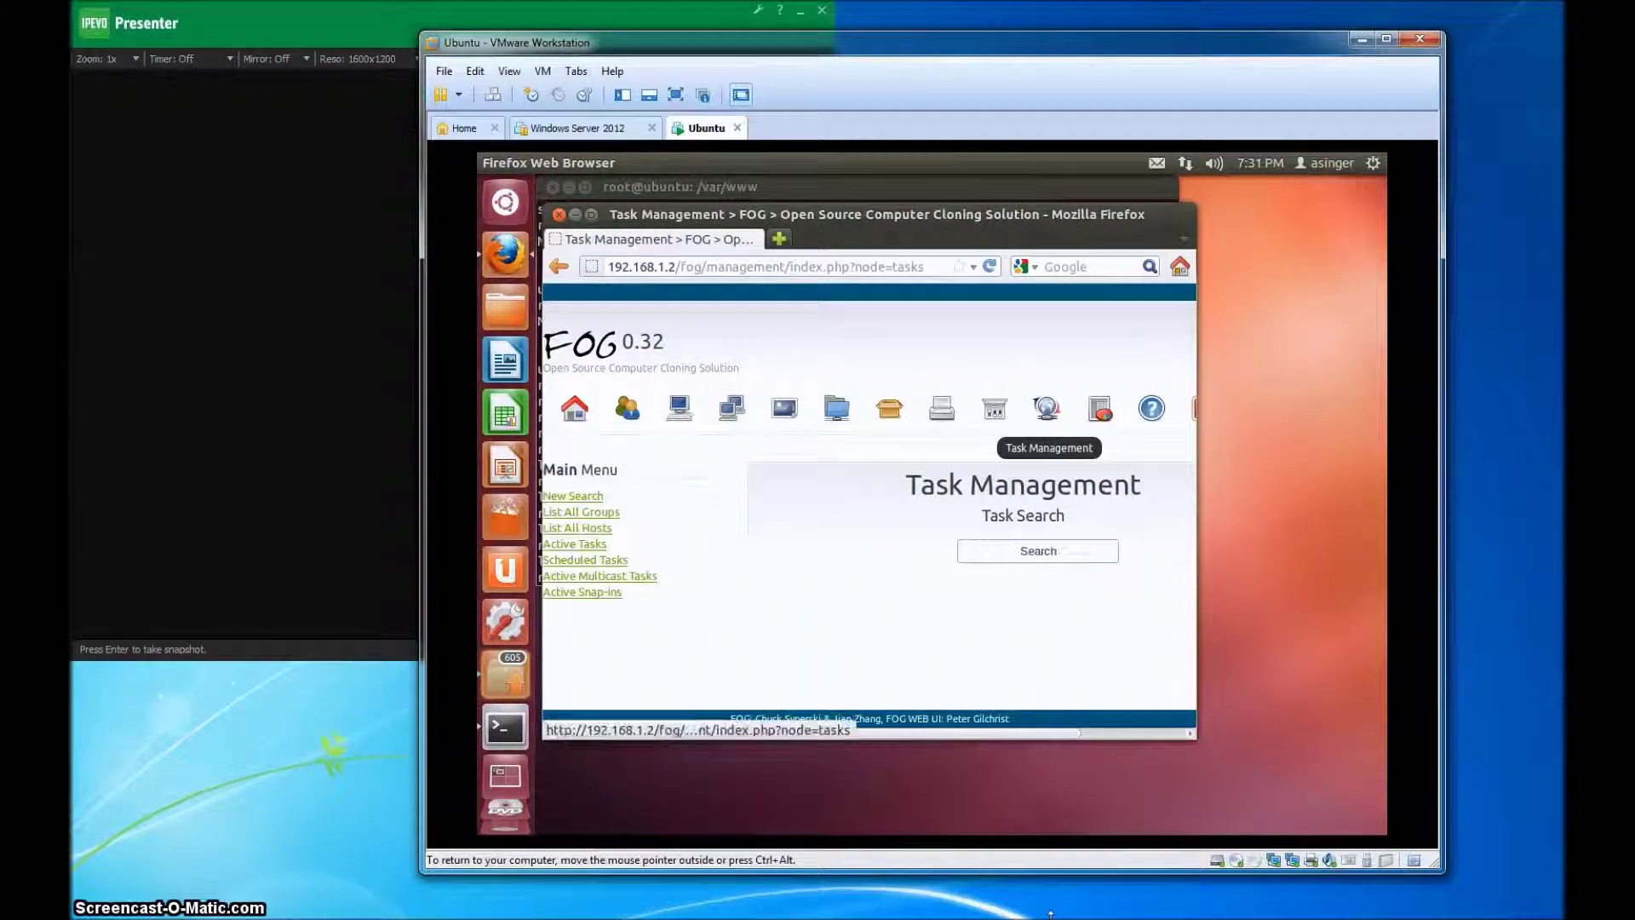
{"action": "left_click", "coordinate": [1032, 504]}
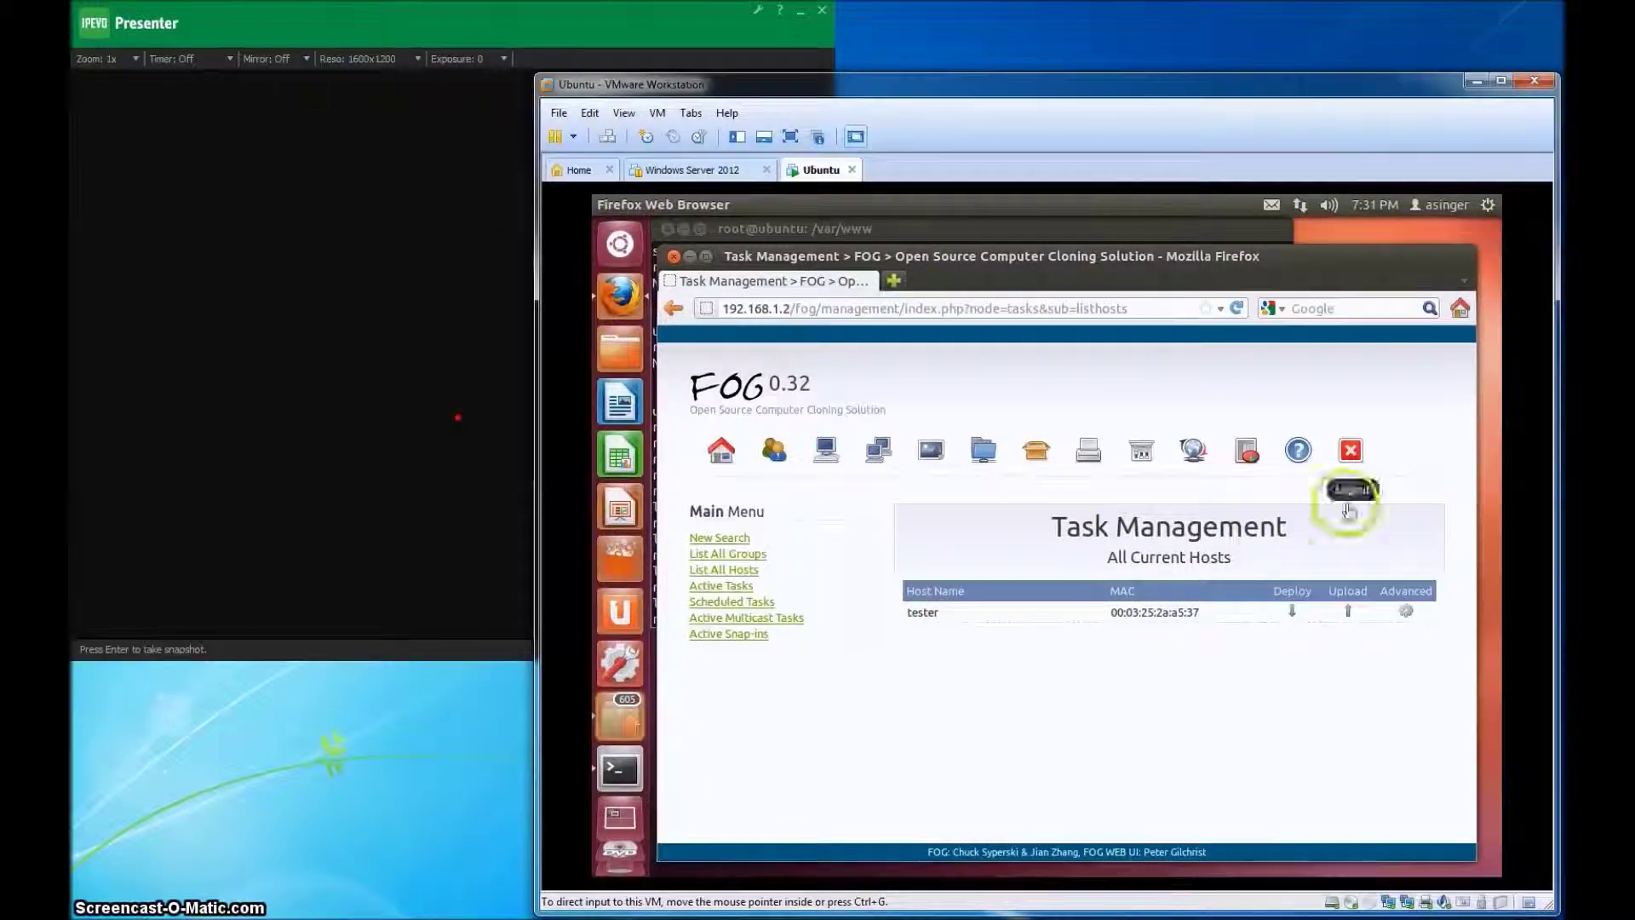
{"action": "left_click", "coordinate": [1406, 612]}
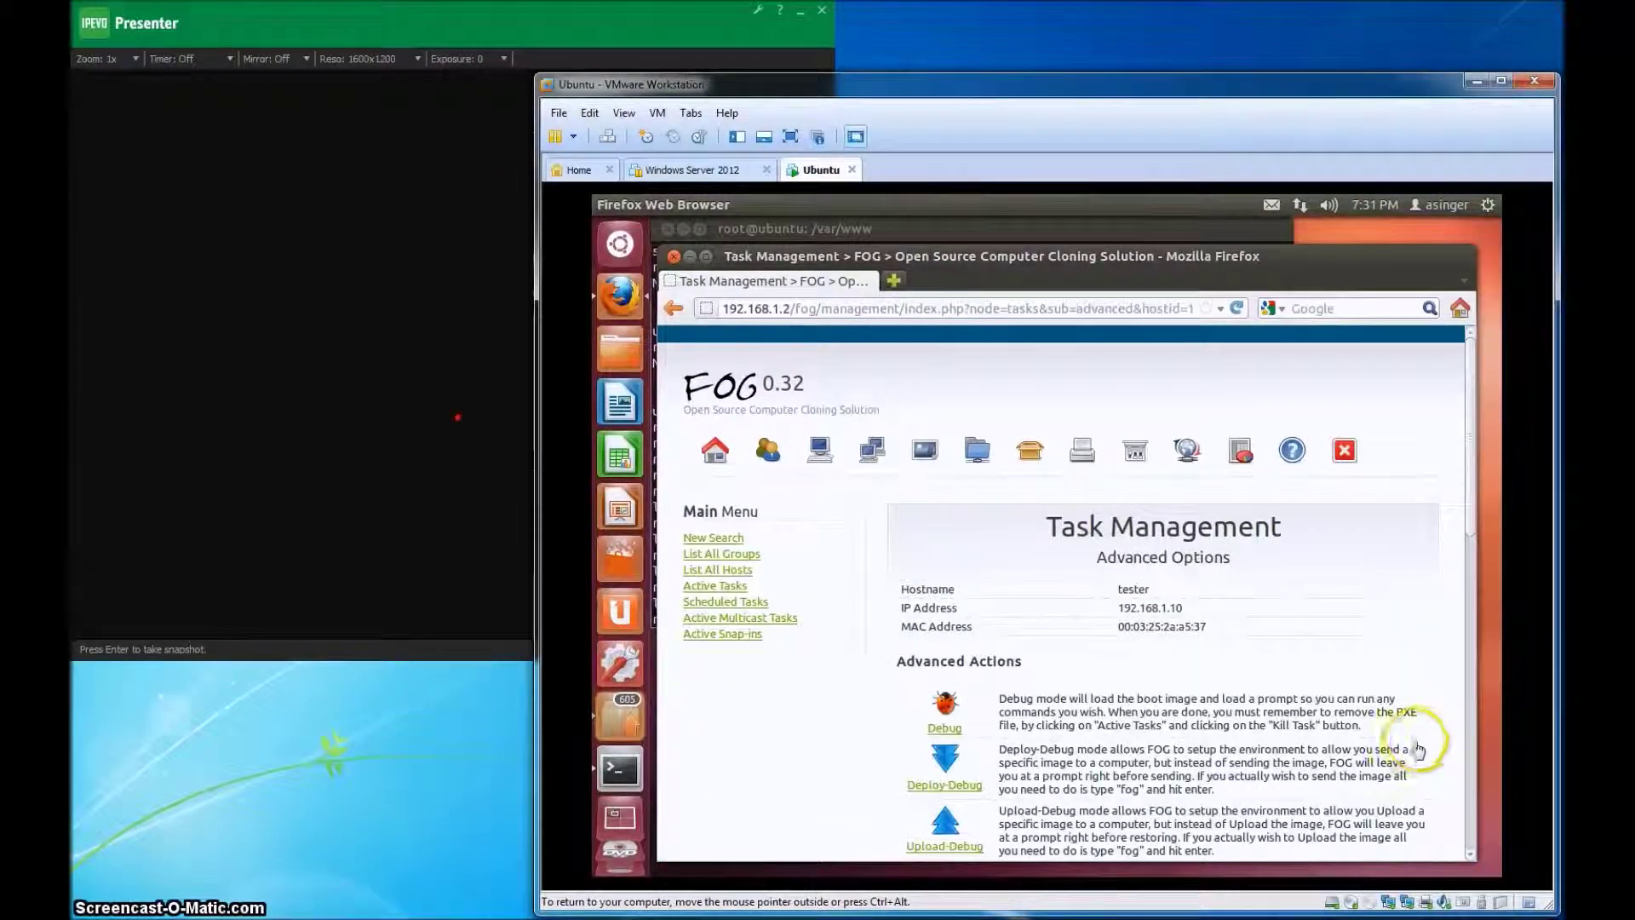
Queue an Anti-Virus (ClamAV) scan task for the host tester with shutdown after task completion enabled
{"action": "scroll", "coordinate": [1303, 682], "scroll_direction": "down", "scroll_amount": 12}
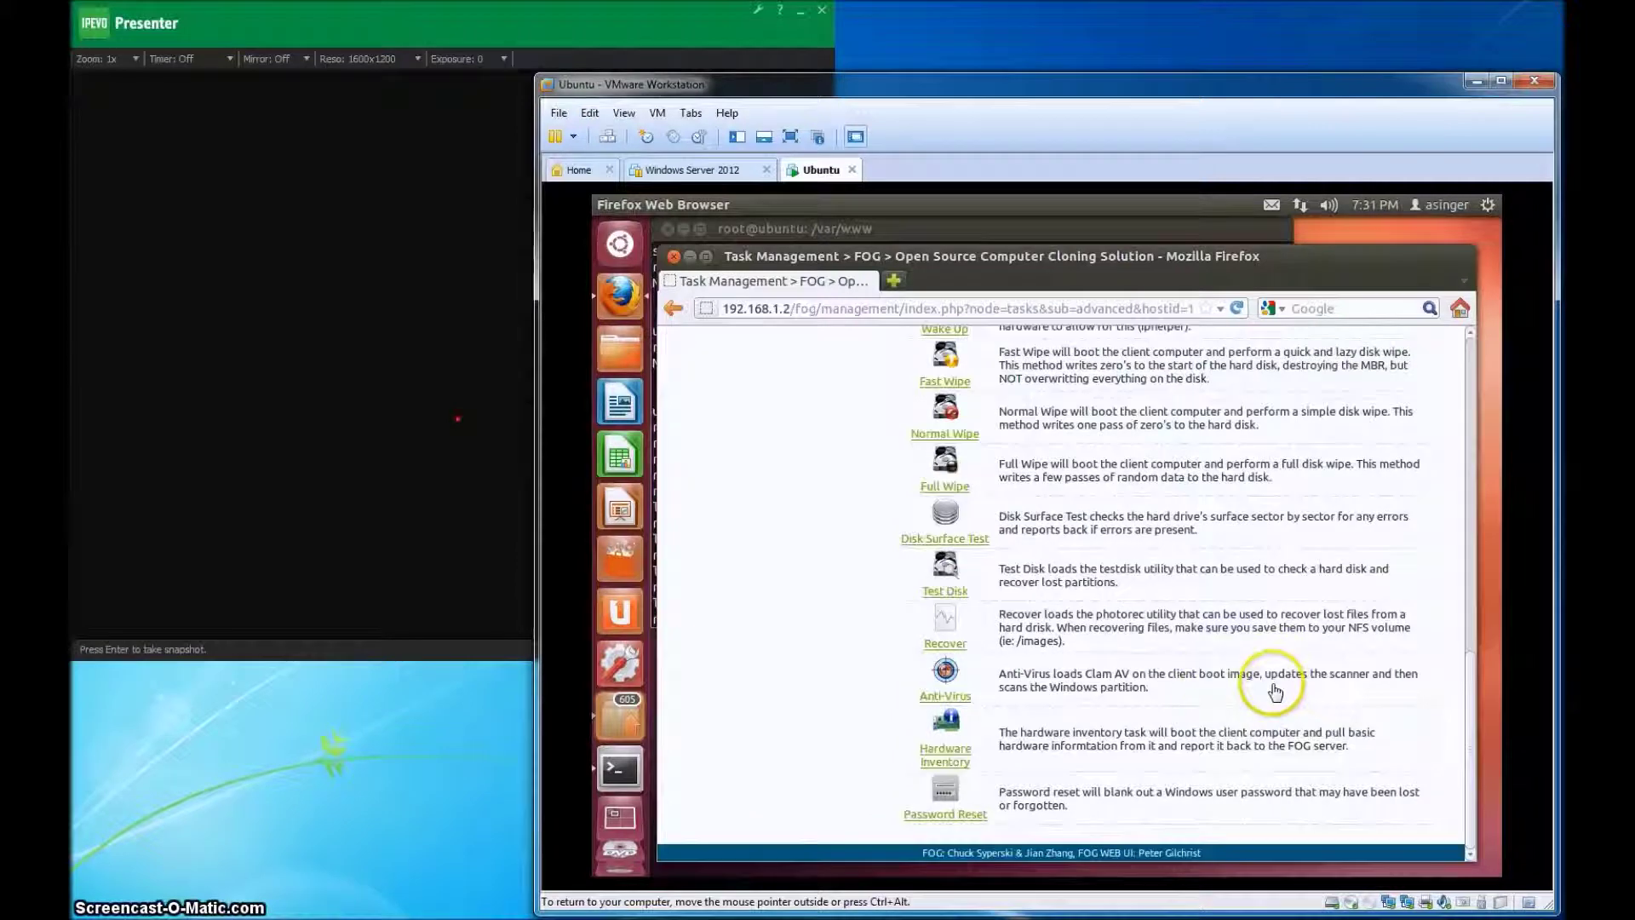
{"action": "left_click", "coordinate": [947, 696]}
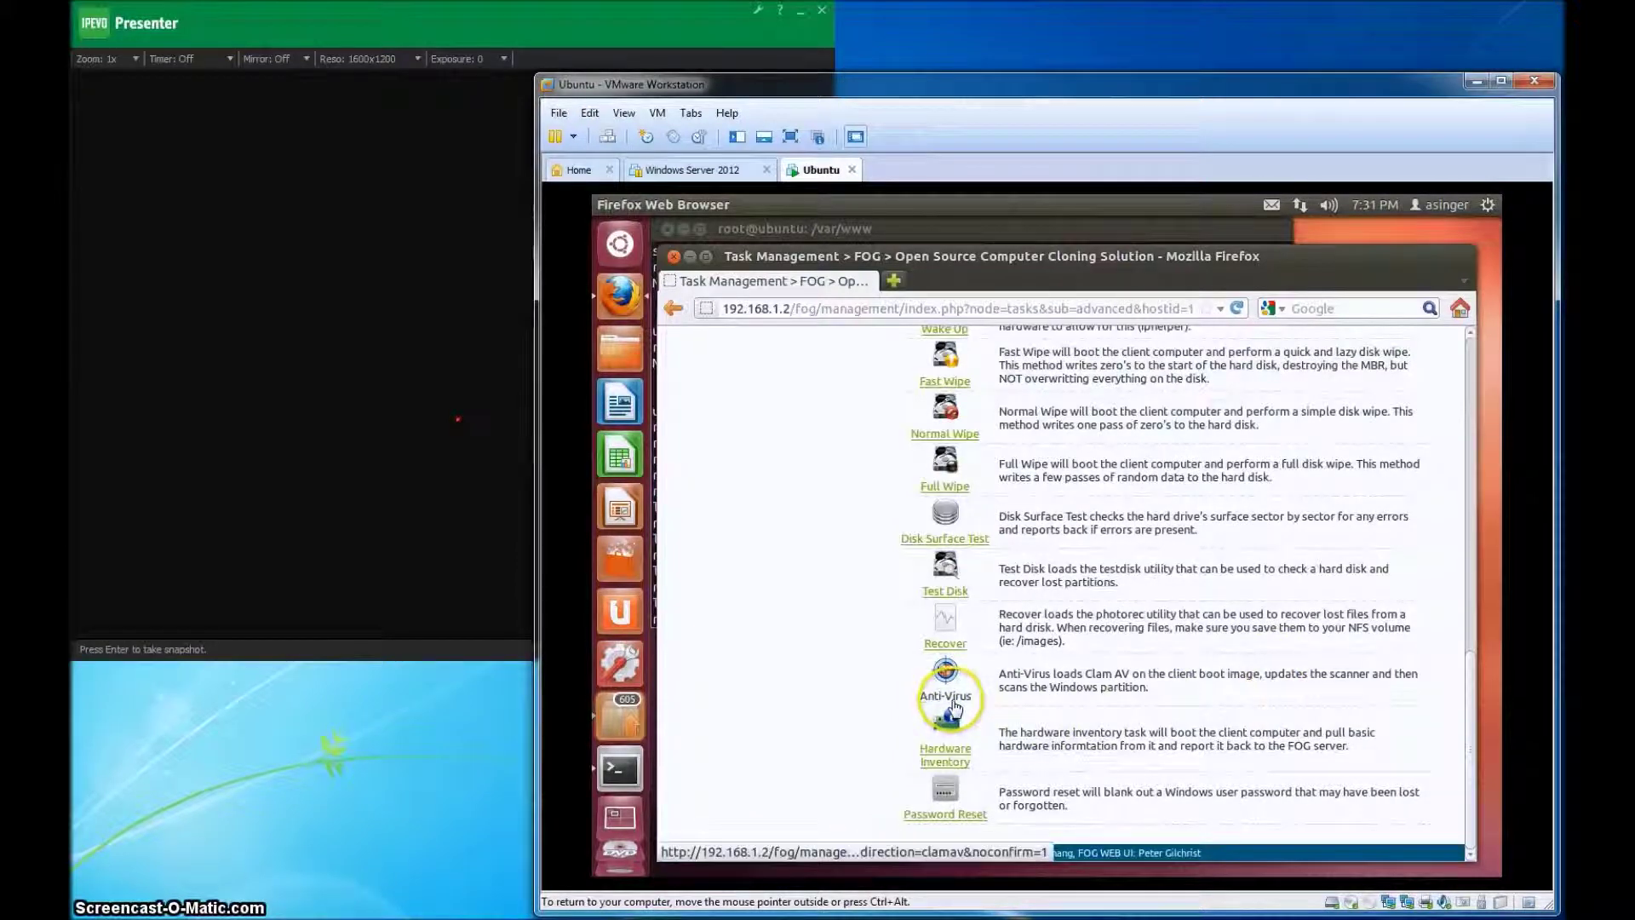
{"action": "left_click", "coordinate": [953, 702]}
{"action": "left_click", "coordinate": [1262, 739]}
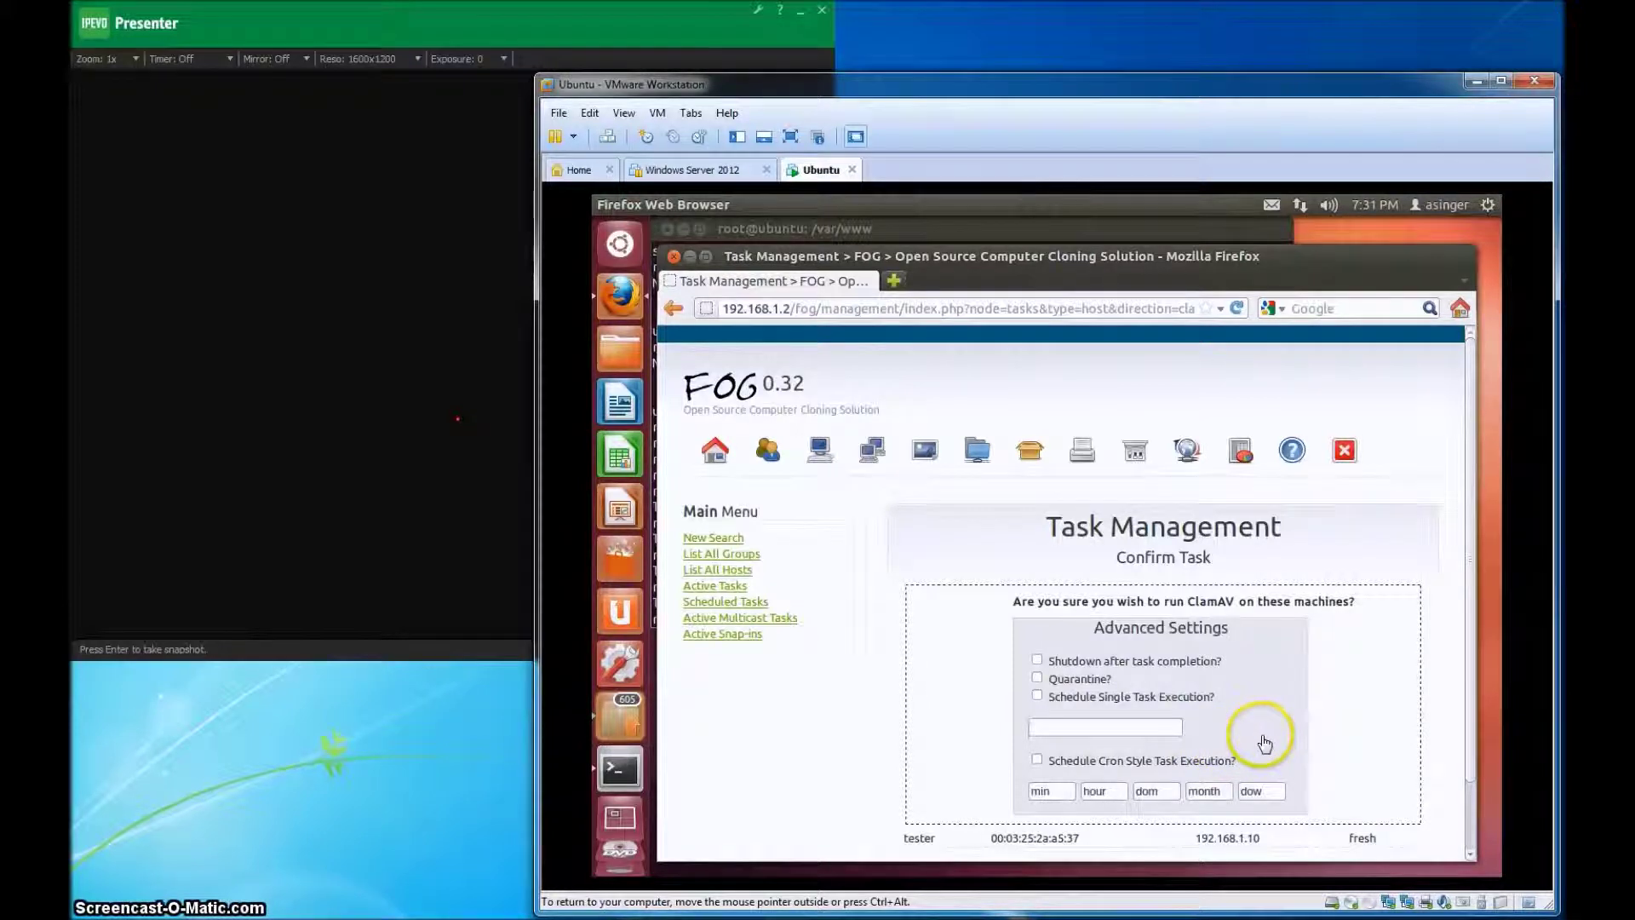
{"action": "left_click", "coordinate": [1037, 659]}
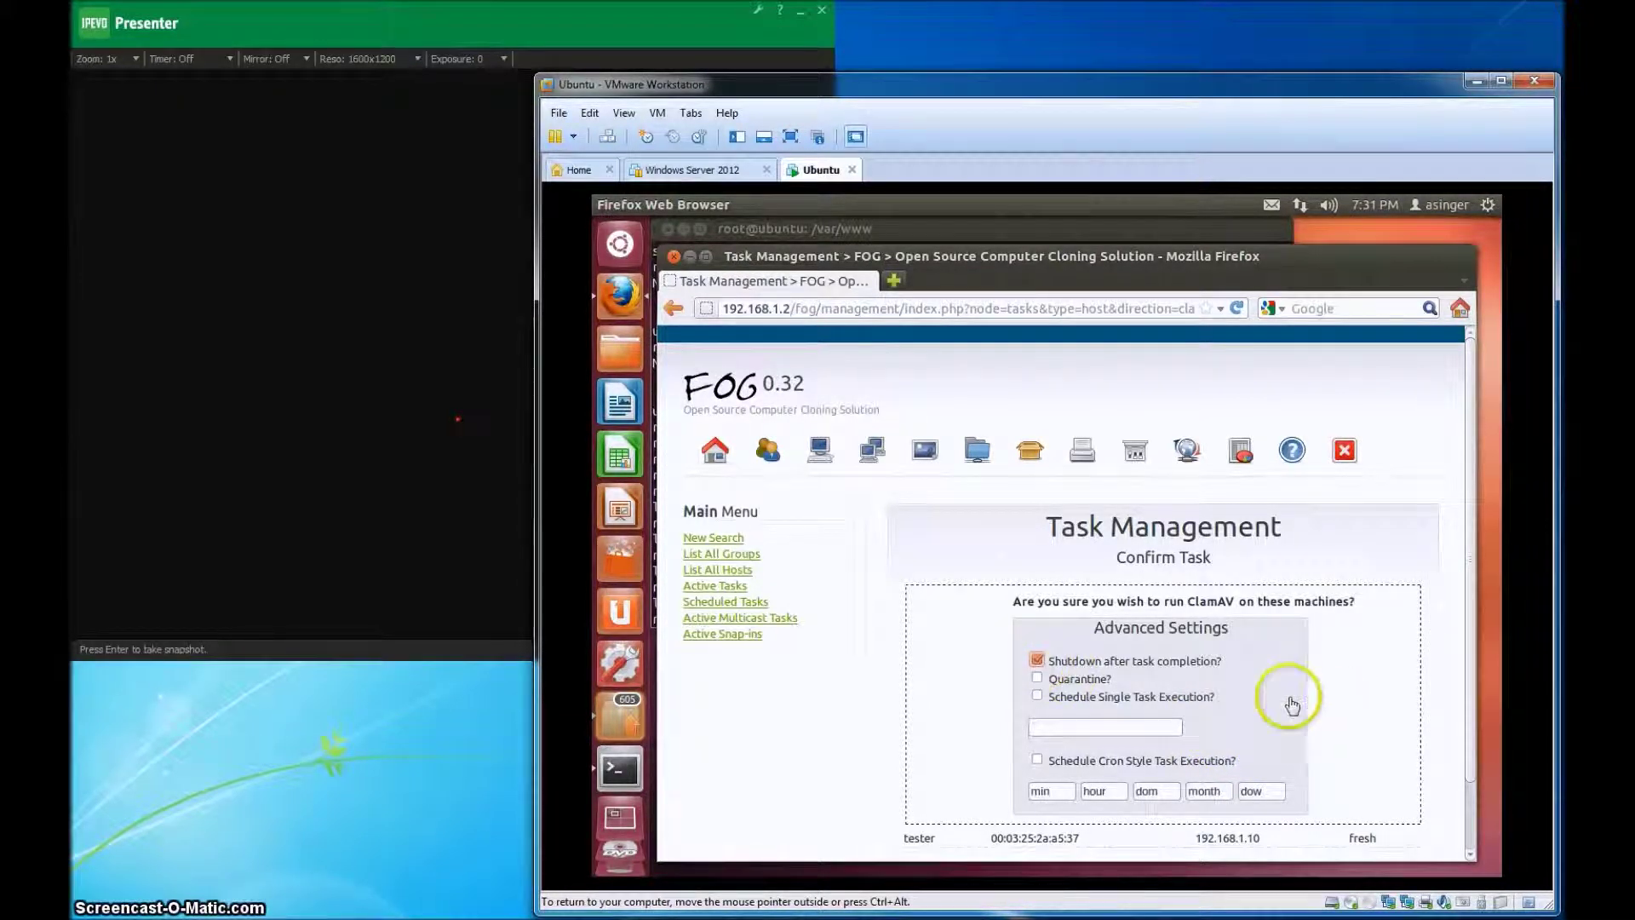
{"action": "scroll", "coordinate": [1298, 698], "scroll_direction": "down", "scroll_amount": 2}
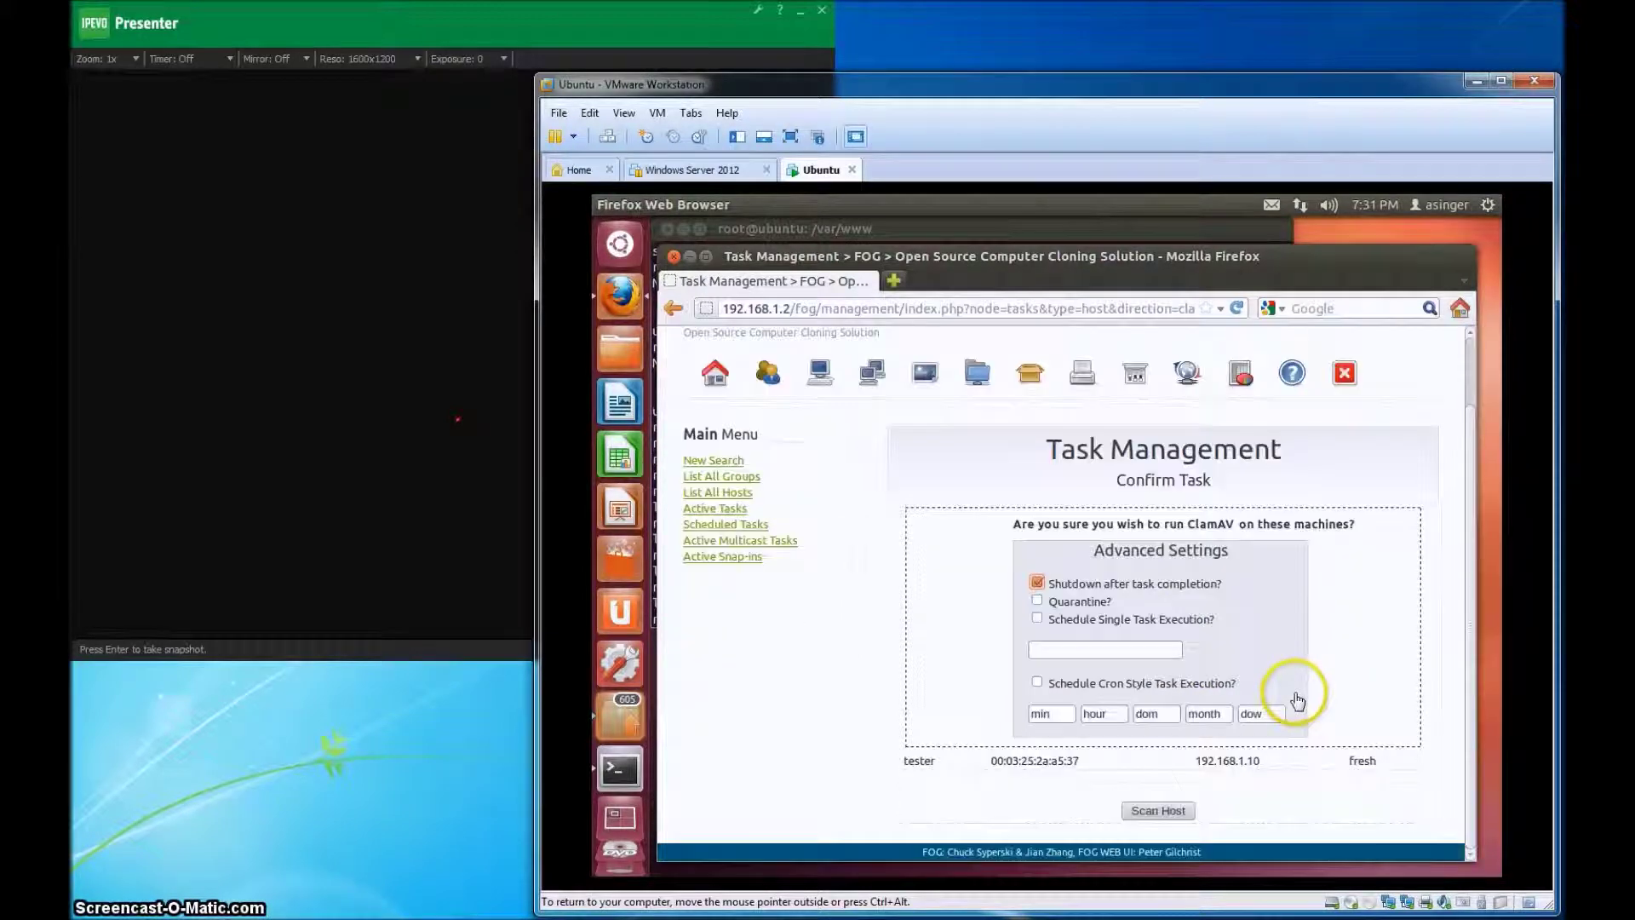
{"action": "left_click", "coordinate": [1178, 815]}
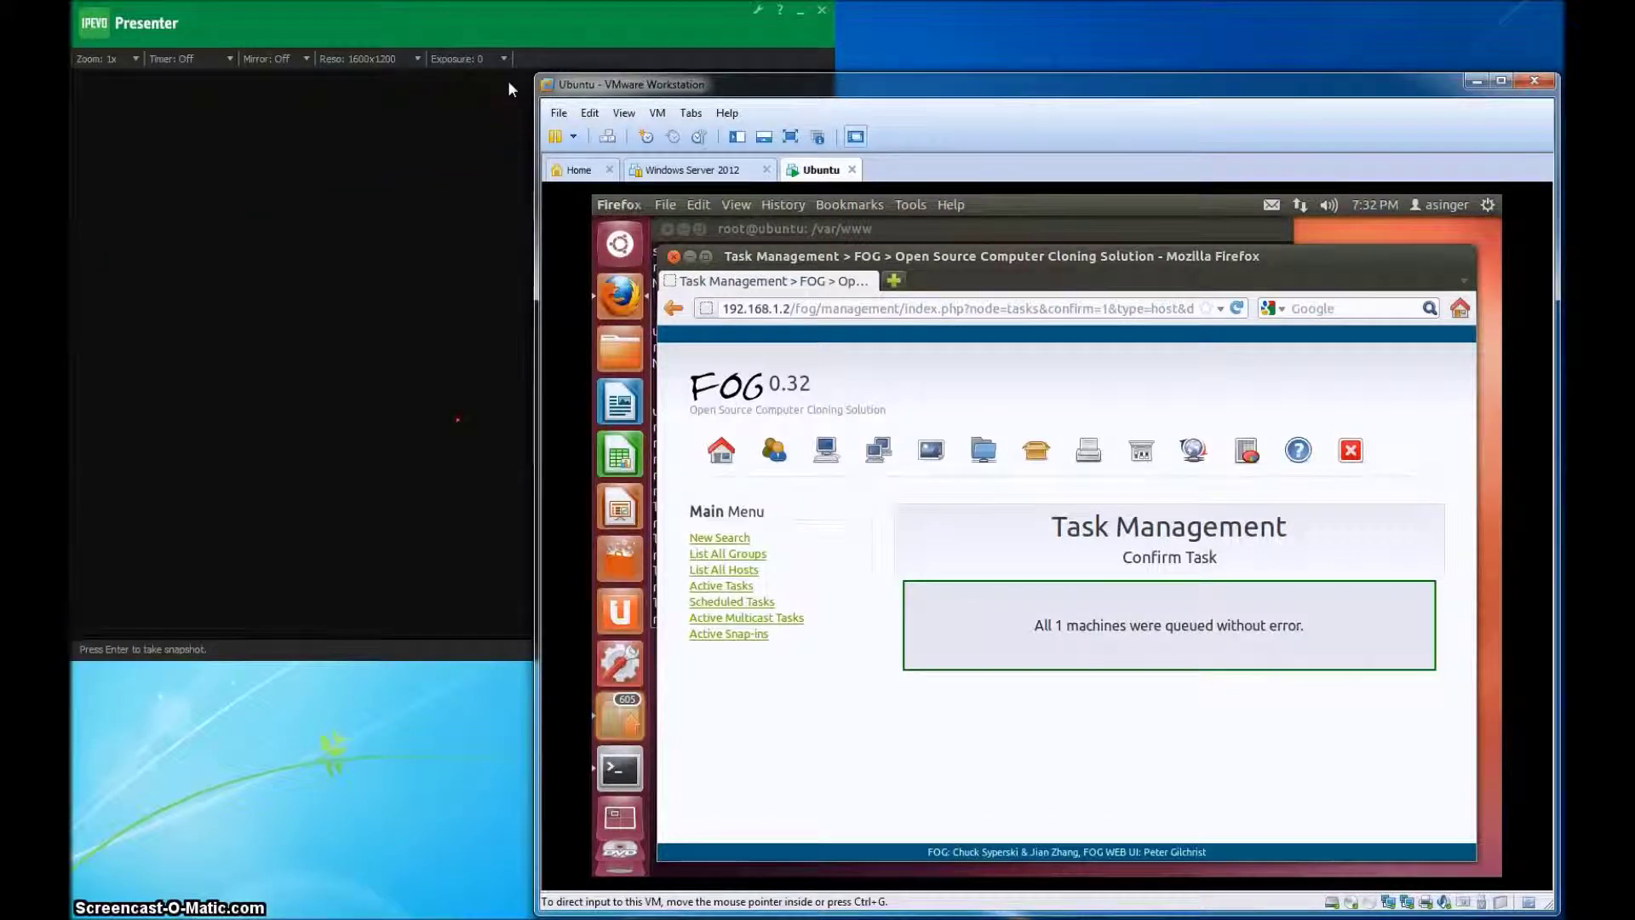
Switch to the IPEVO Presenter camera view and watch the client's network boot and ClamAV scan alongside FOG's active tasks
{"action": "left_click", "coordinate": [540, 83]}
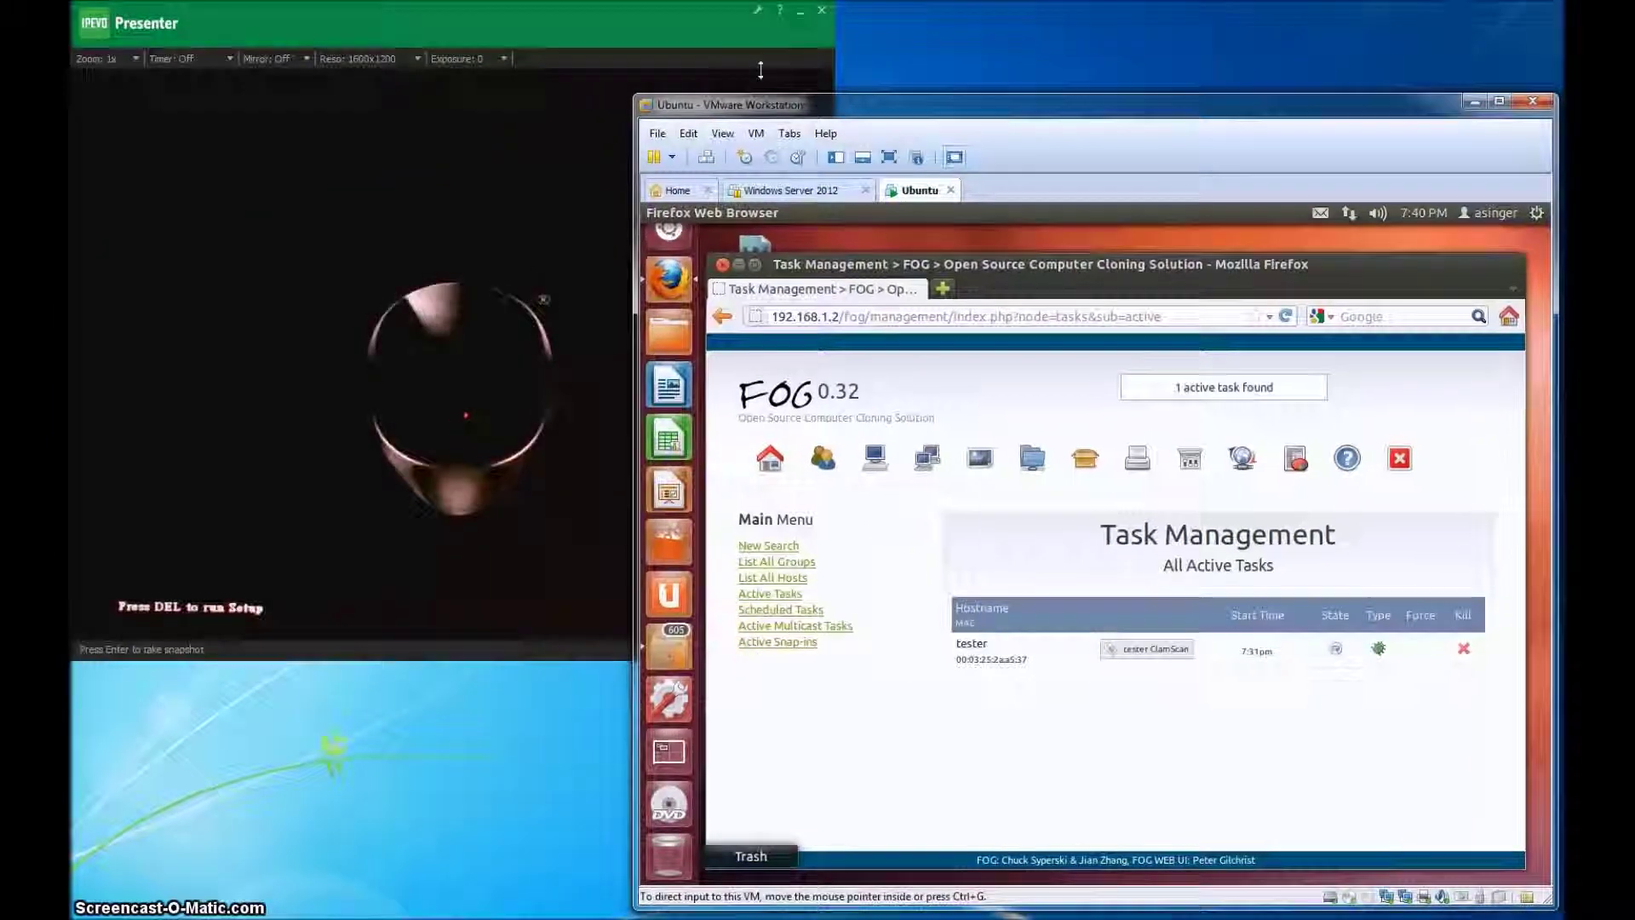
{"action": "left_click", "coordinate": [475, 18]}
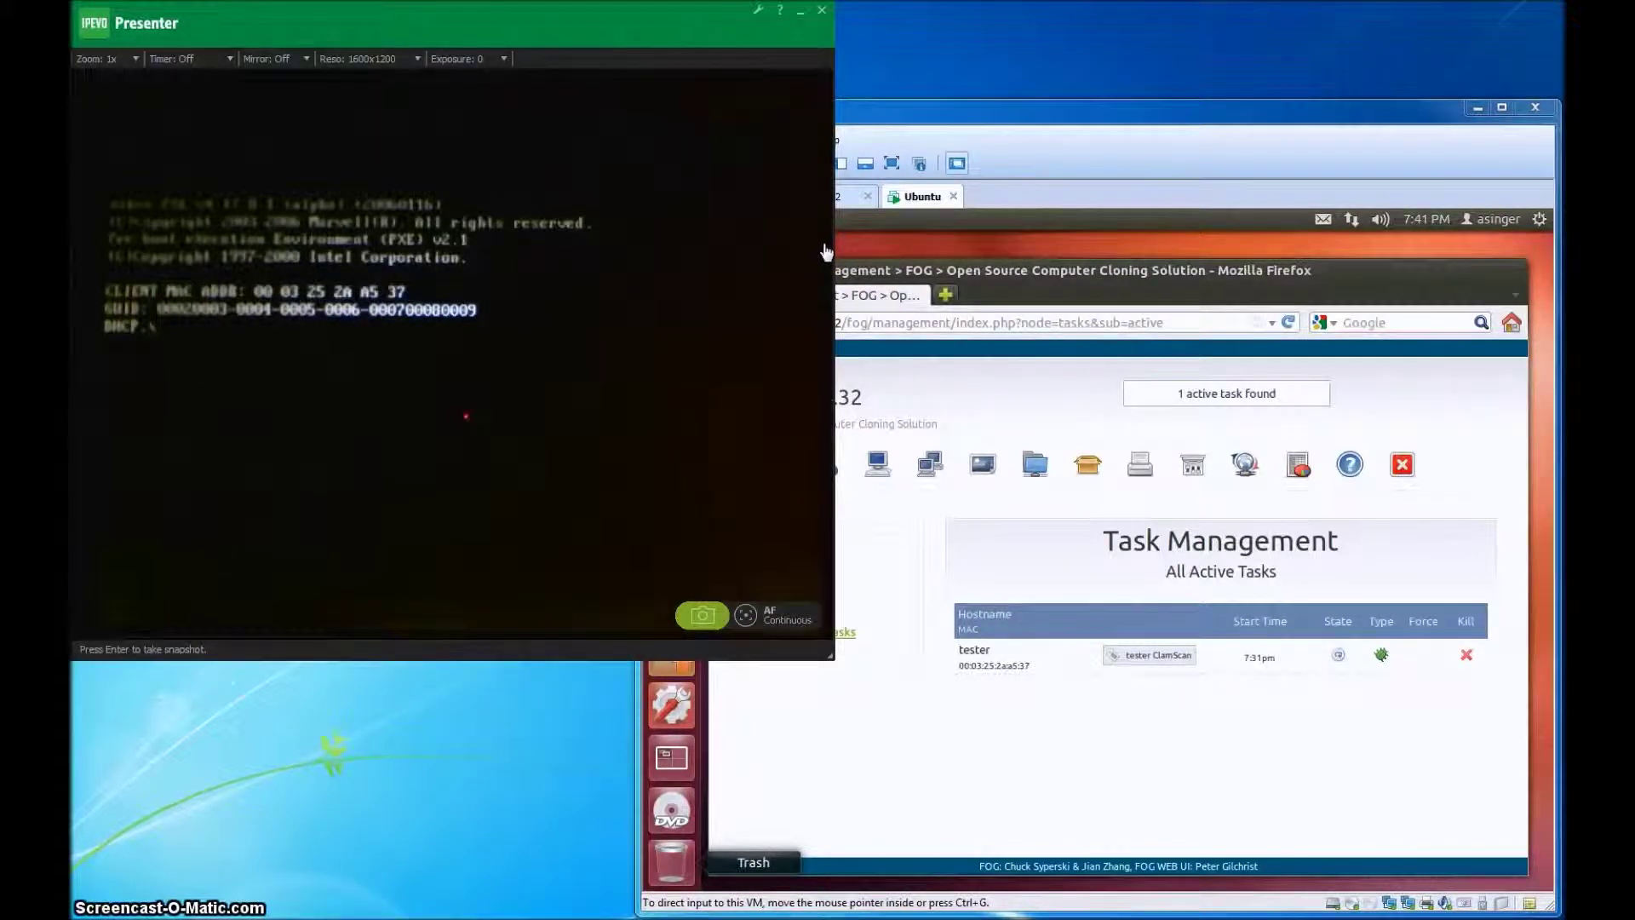
{"action": "left_click", "coordinate": [1234, 247]}
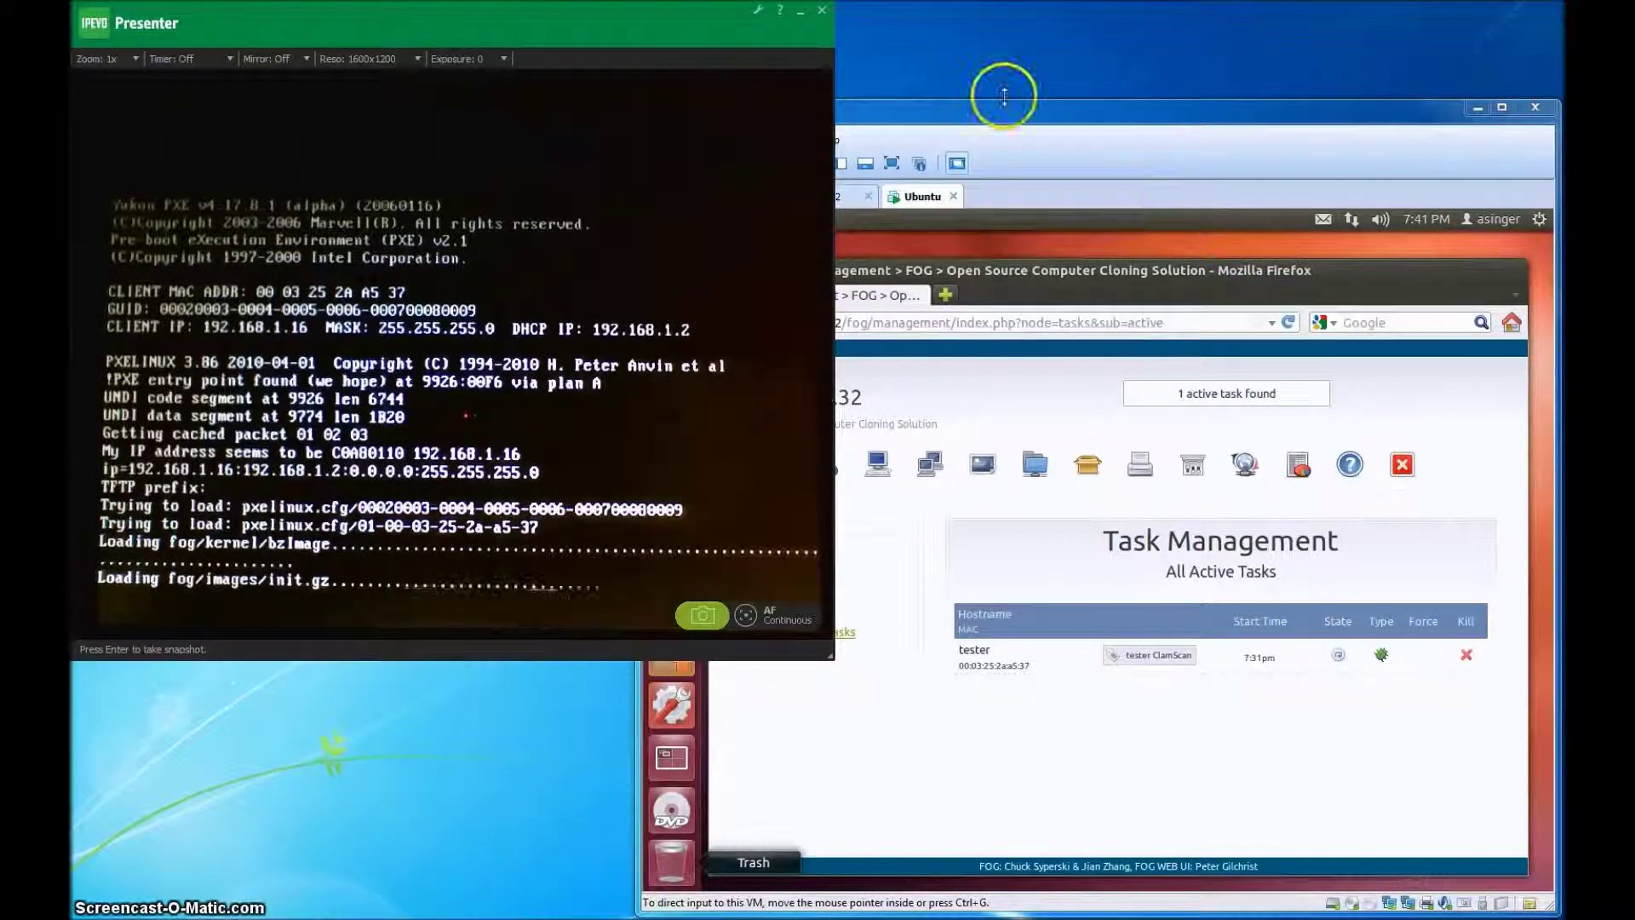
{"action": "left_click", "coordinate": [768, 370]}
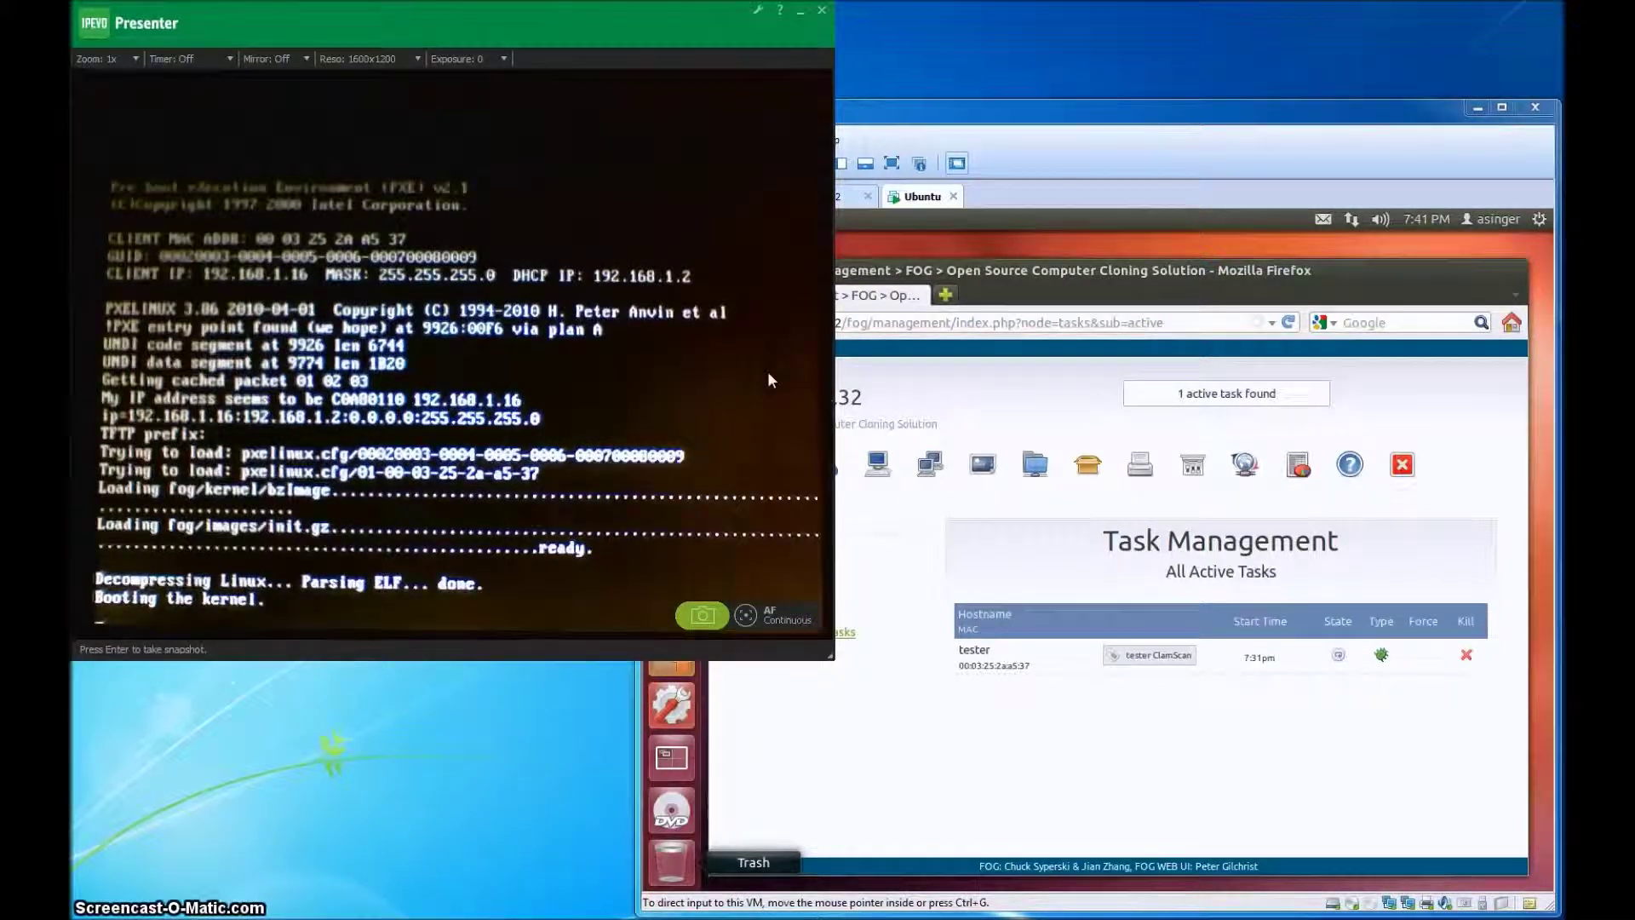
{"action": "left_click", "coordinate": [838, 386]}
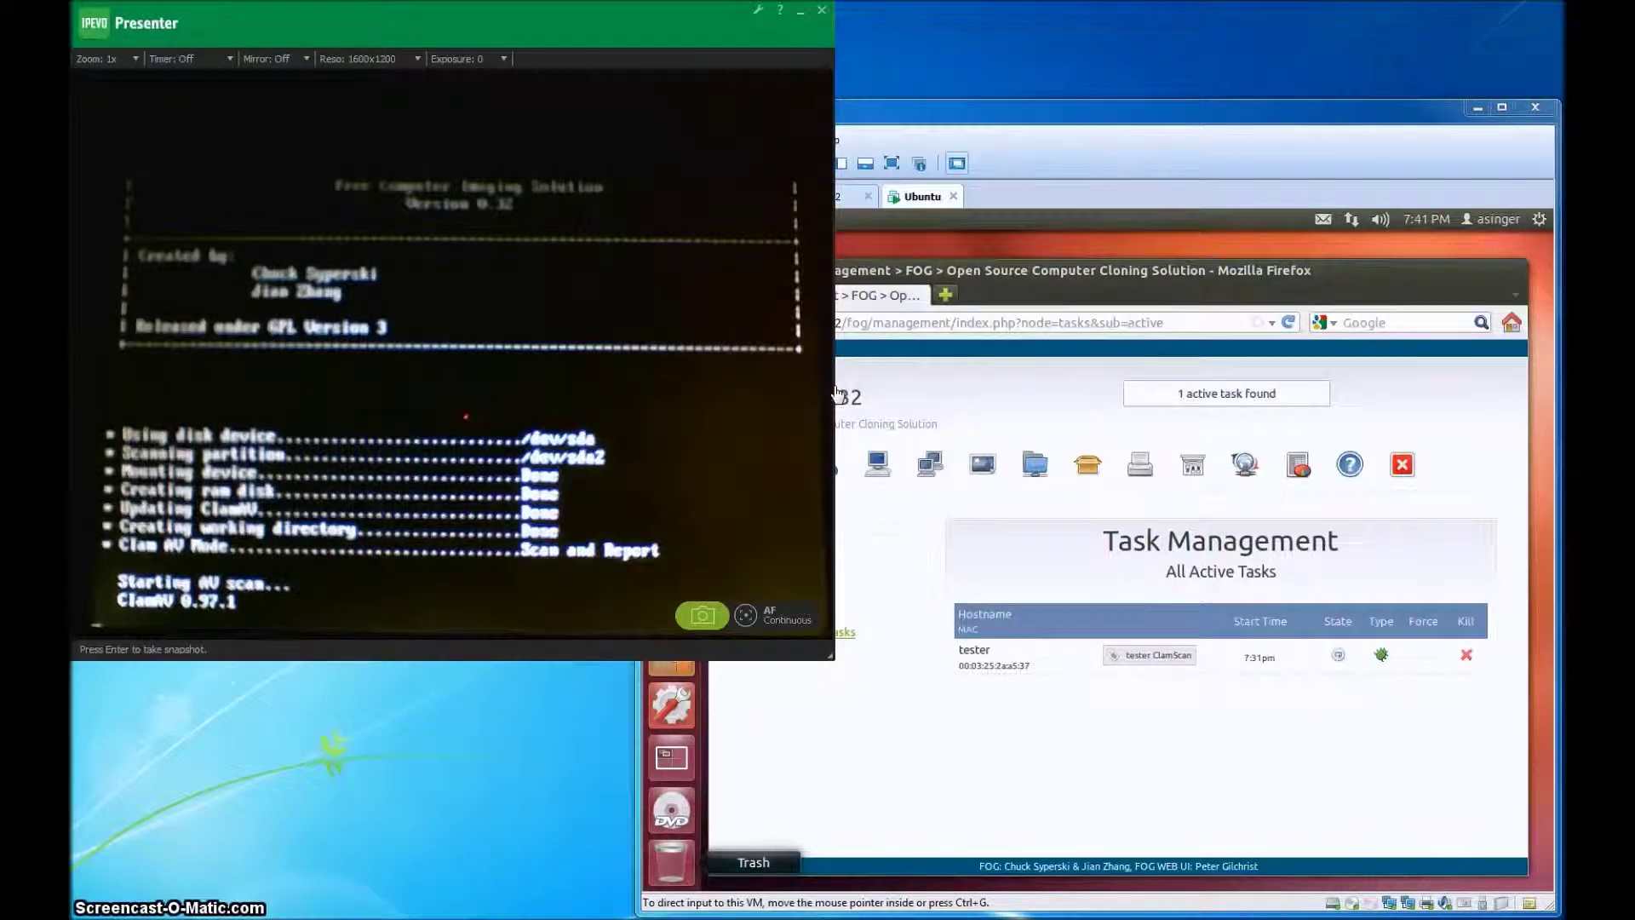
{"action": "left_click", "coordinate": [1182, 321]}
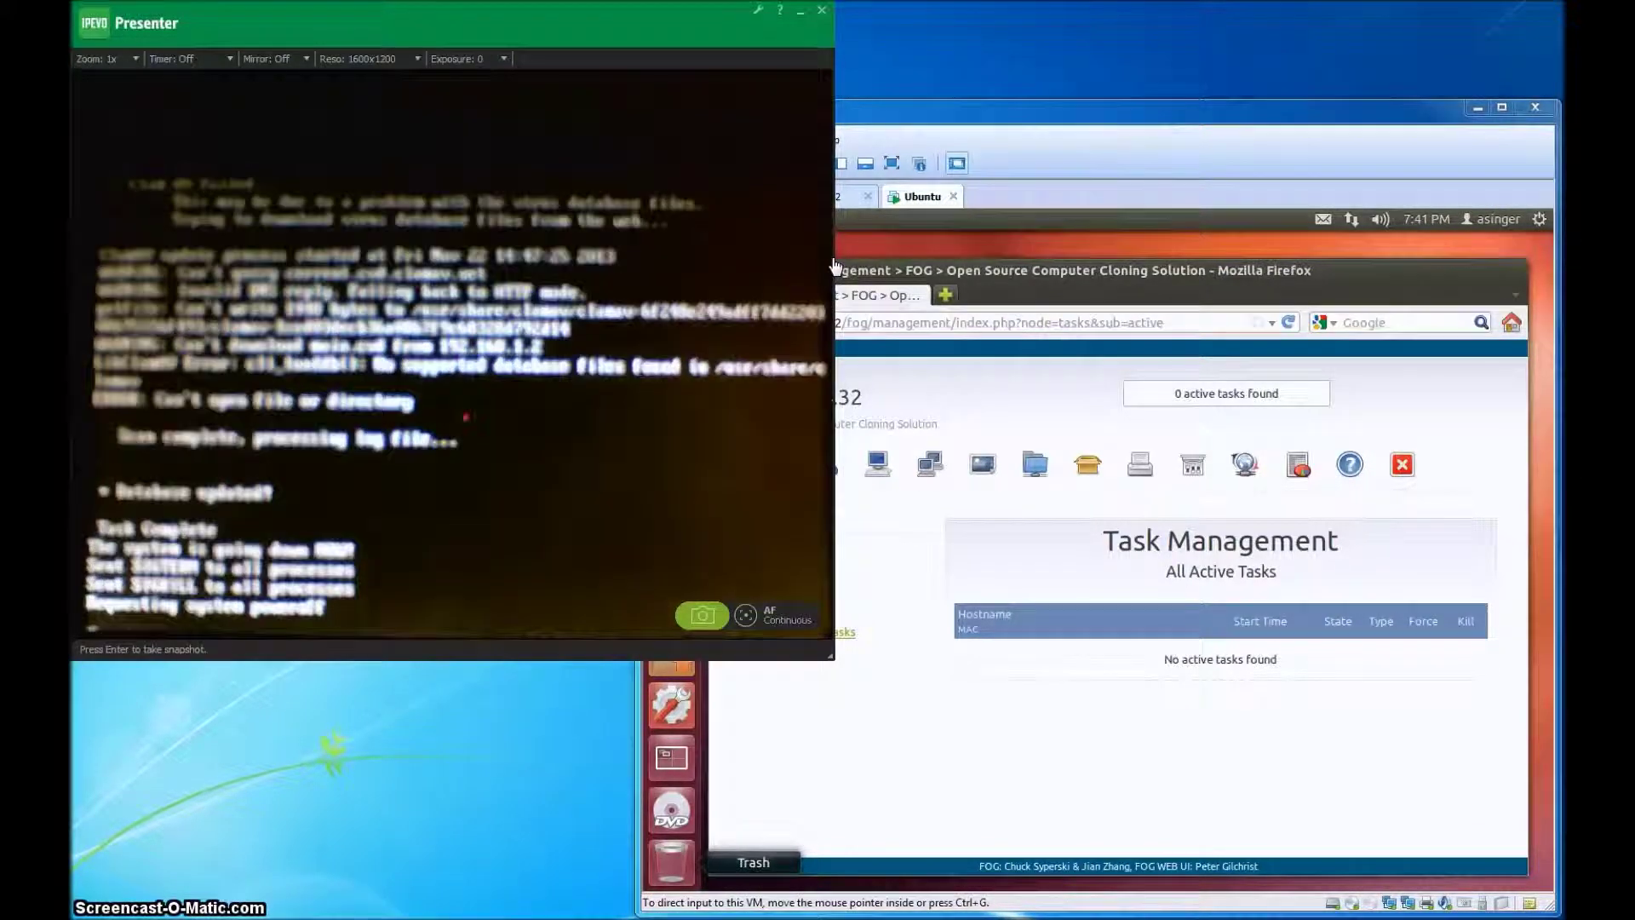
{"action": "left_click", "coordinate": [1117, 121]}
{"action": "left_click", "coordinate": [1069, 124]}
{"action": "left_click", "coordinate": [589, 32]}
{"action": "left_click", "coordinate": [986, 88]}
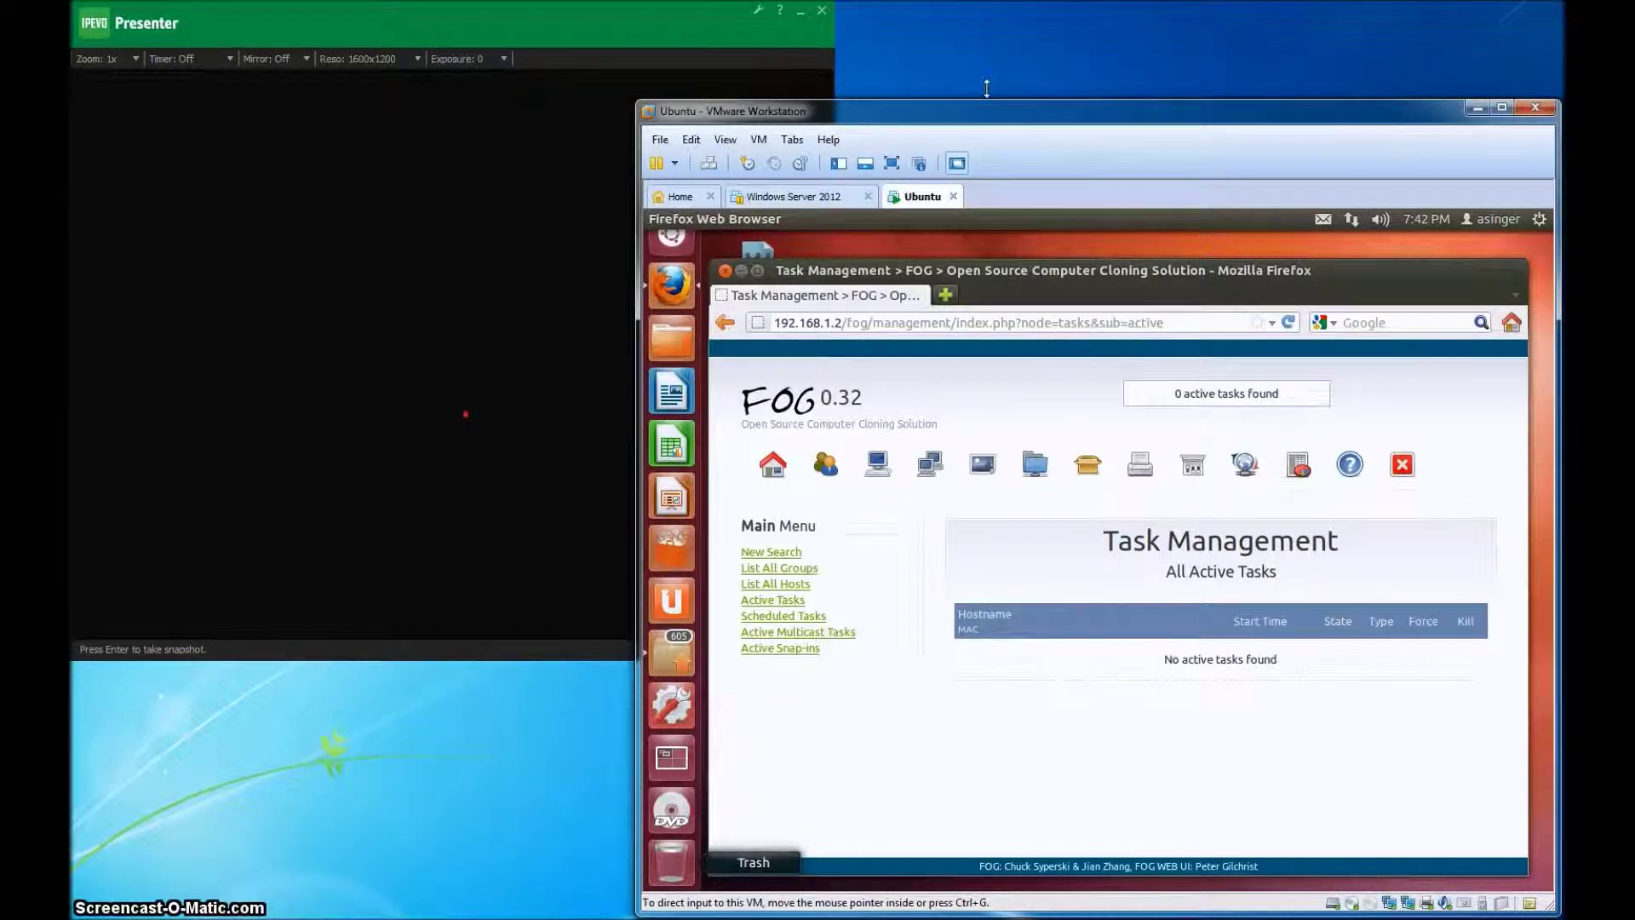
{"action": "left_click", "coordinate": [615, 18]}
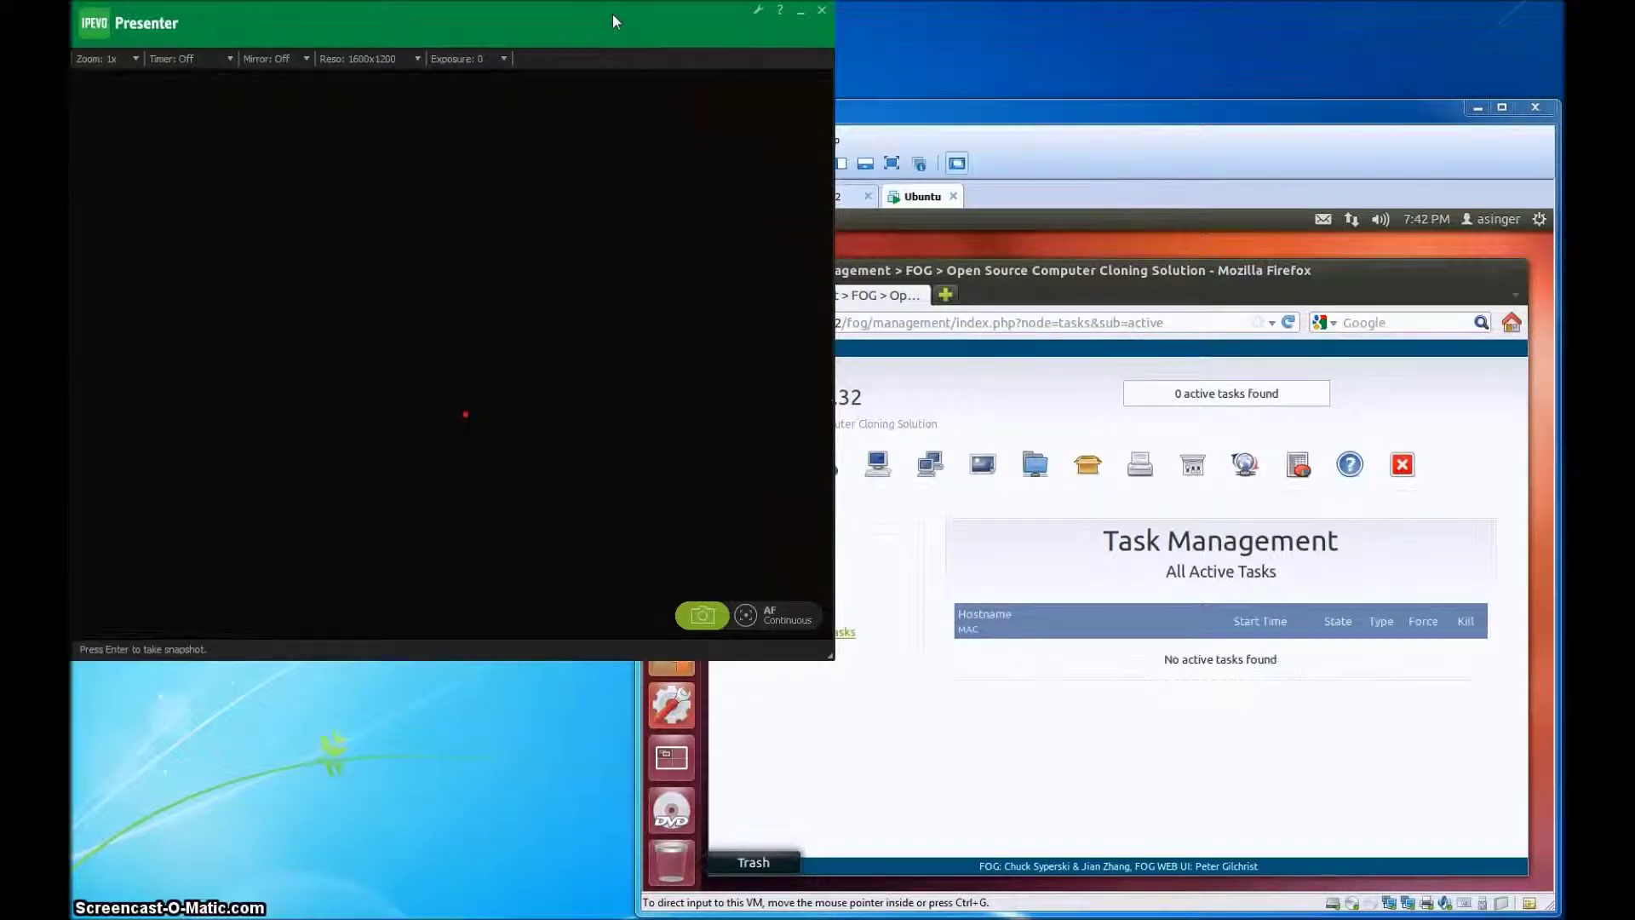
{"action": "left_click", "coordinate": [1167, 89]}
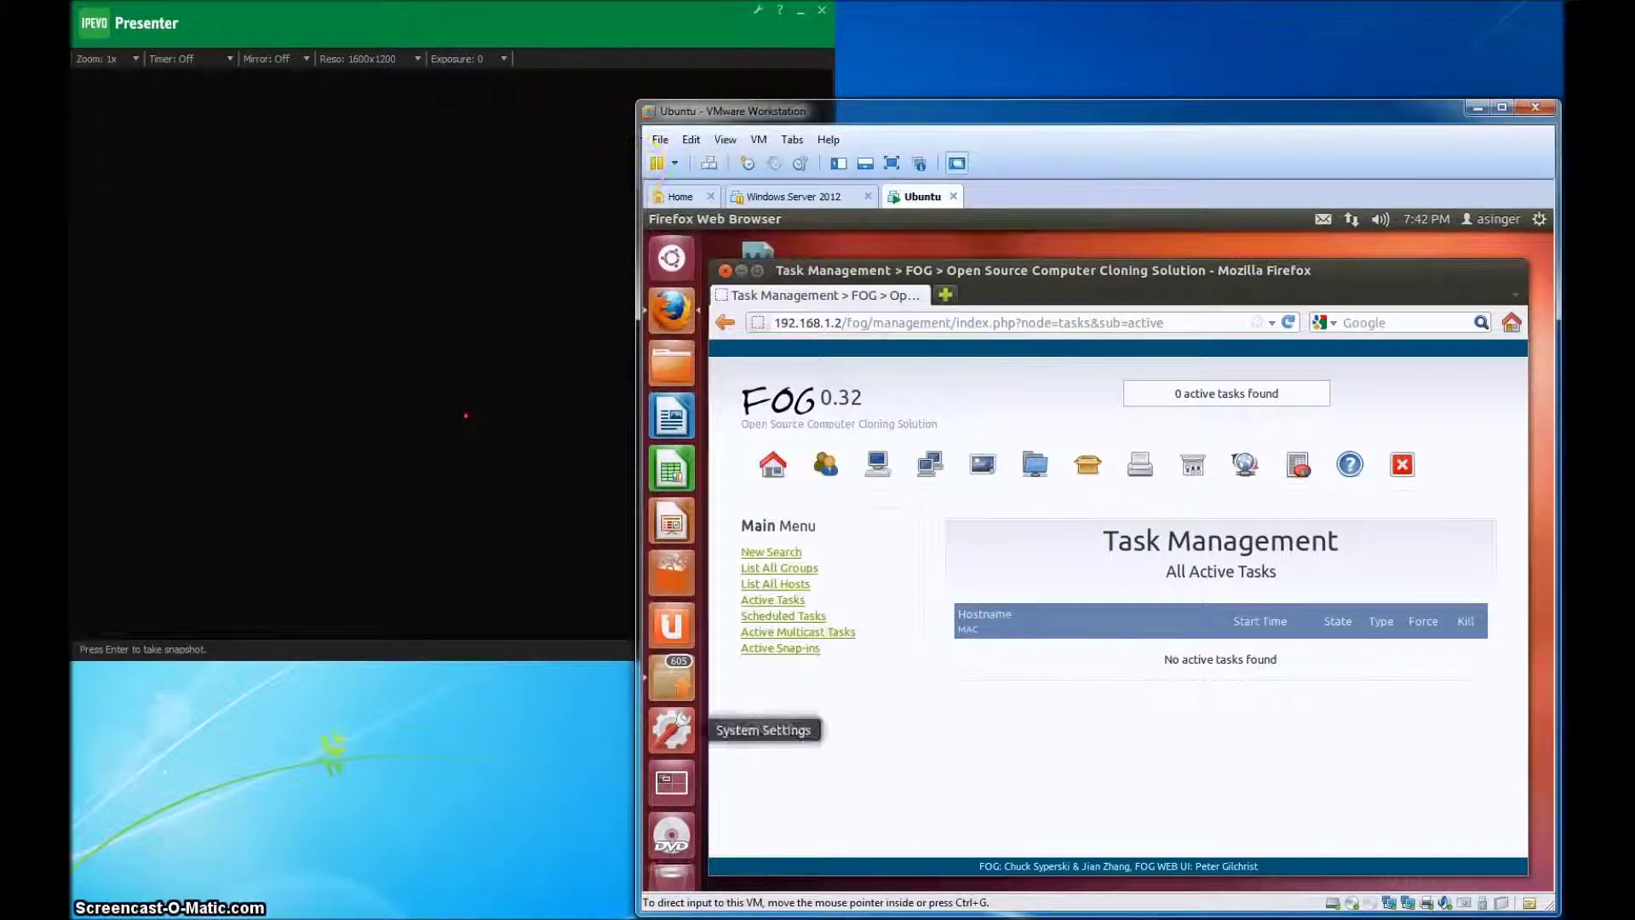